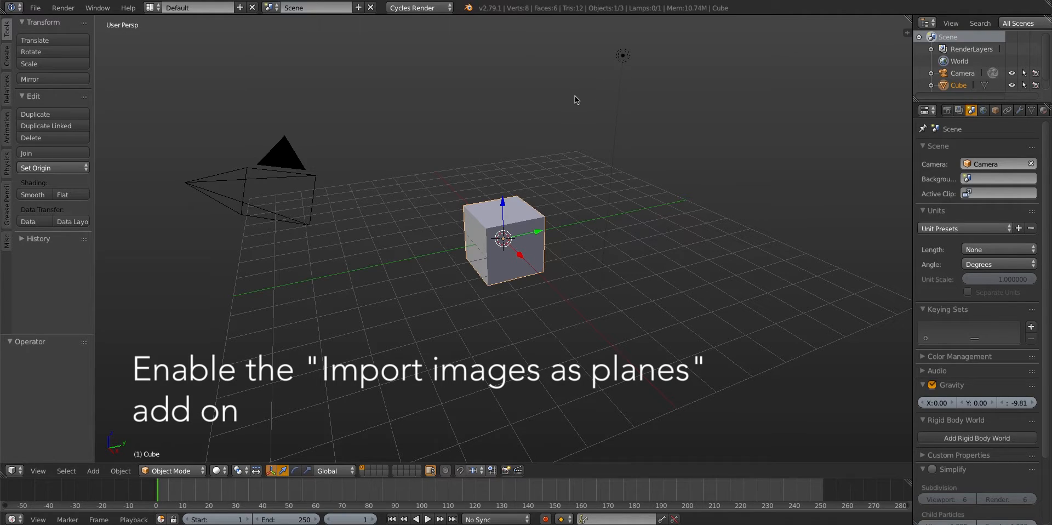
Delete the default lamp and the default cube from the scene
right_click(620, 60)
key(x)
click(615, 71)
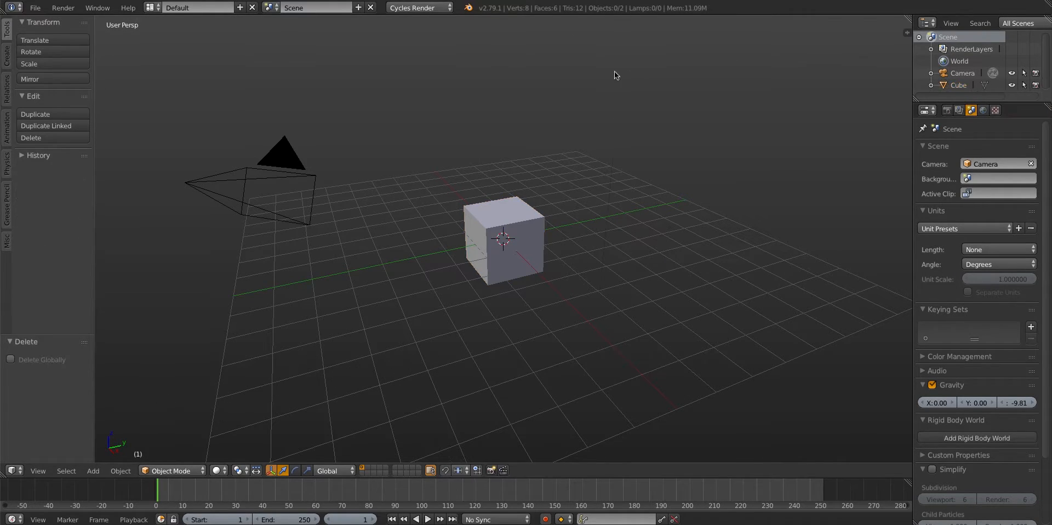
key(x)
click(479, 263)
Import the image CityStreetRoadAsphaltFourLaneClean001_COL_6K.jpg into the scene as a plane with a diffuse material
key(shift+a)
mouse_move(476, 206)
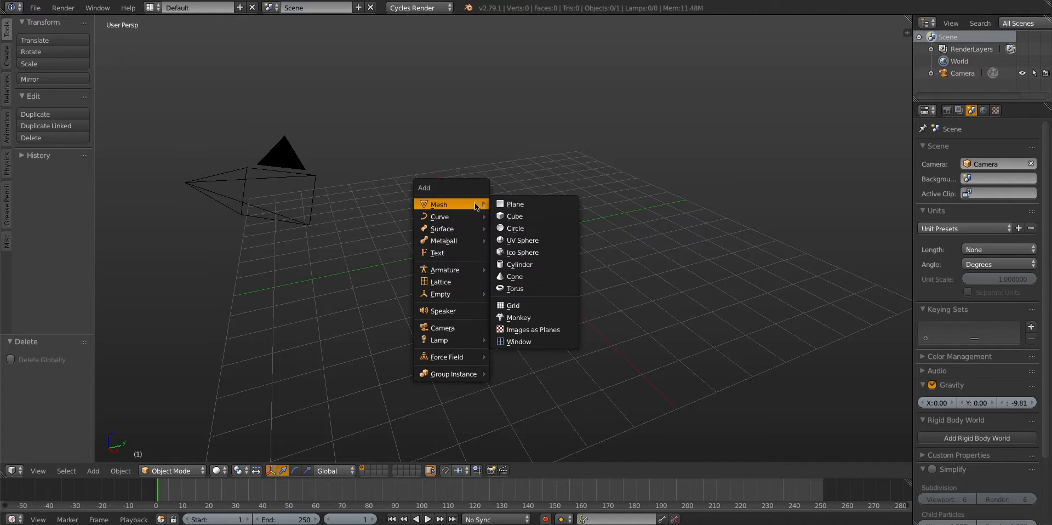
click(523, 332)
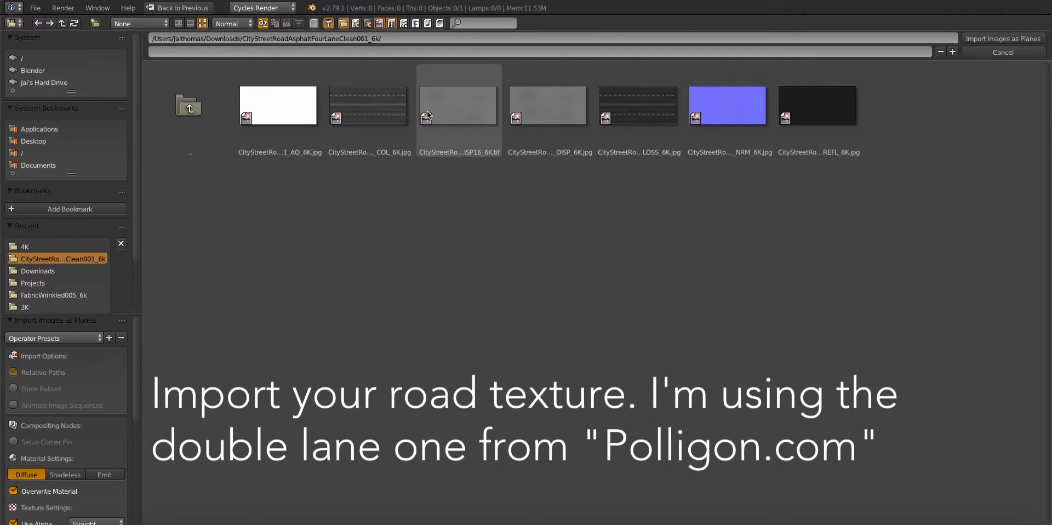
click(392, 105)
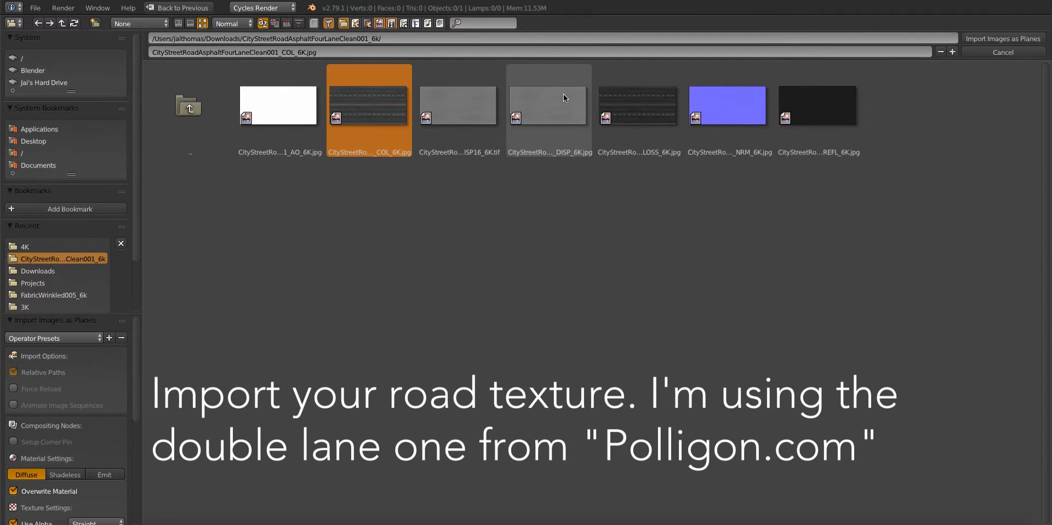
click(1036, 39)
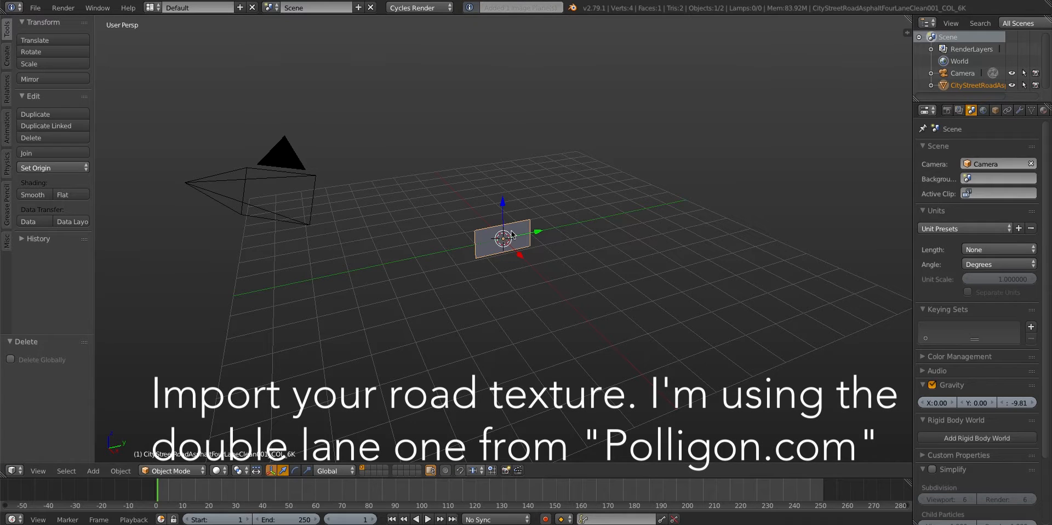
key(r)
key(x)
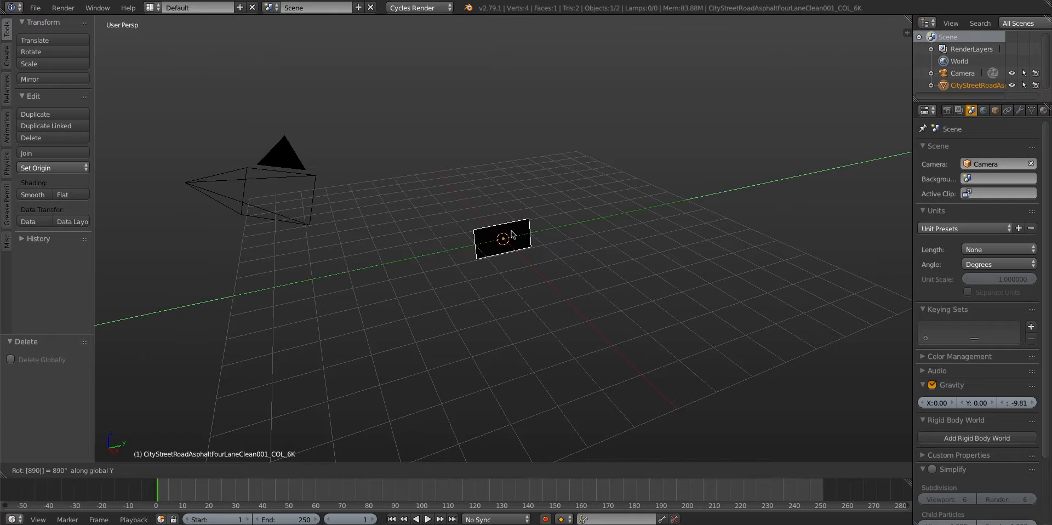
key(Escape)
Rotate the road plane -90° about the global Y axis and scale it up by about 7.26
key(r)
key(y)
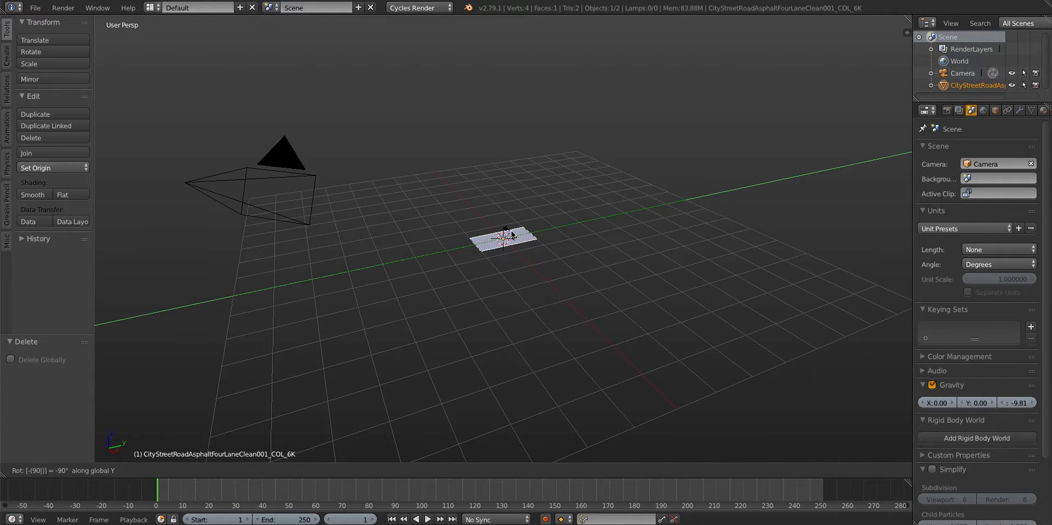
key(Return)
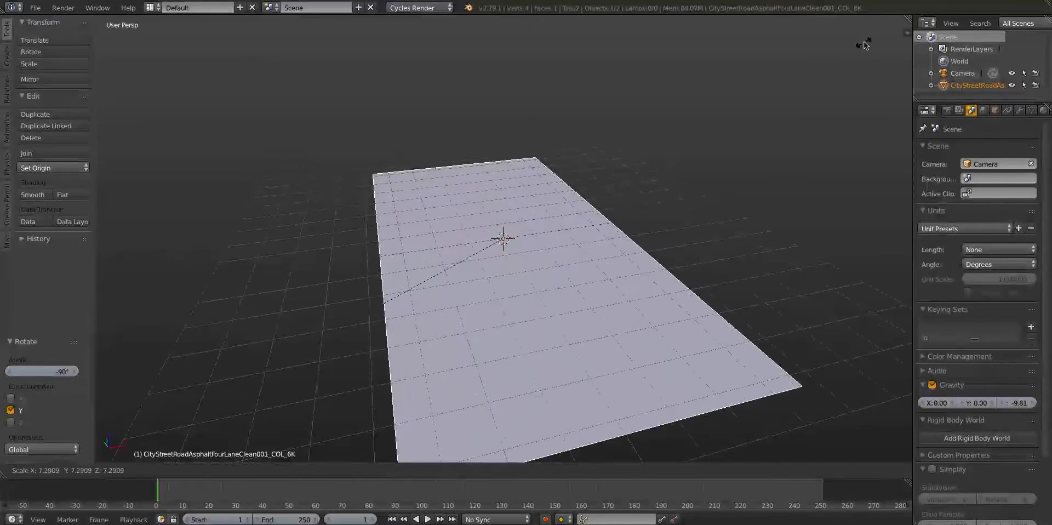
click(864, 45)
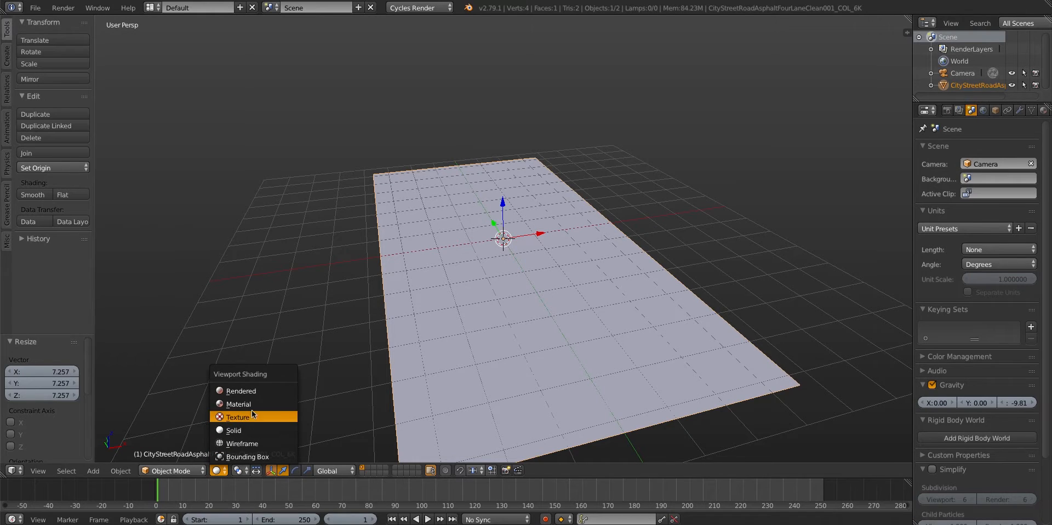
Switch the viewport shading to Texture and scale the road plane up by about 1.08
key(Return)
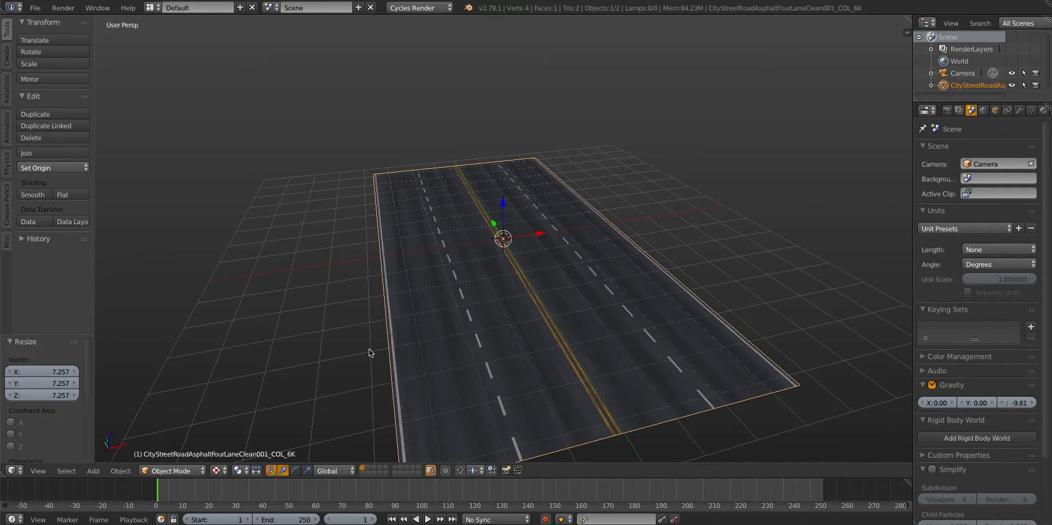
middle_drag(388, 347, 390, 275)
scroll(395, 330, up, 1)
scroll(391, 275, up, 1)
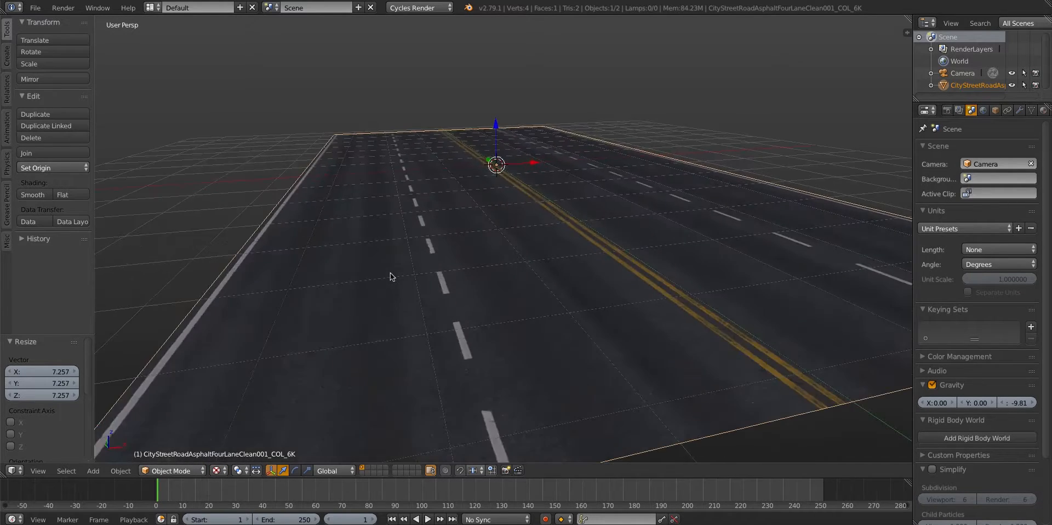
key(s)
click(376, 276)
In Edit Mode, add one centred lengthwise loop cut along the yellow centre lines of the road
scroll(376, 277, down, 6)
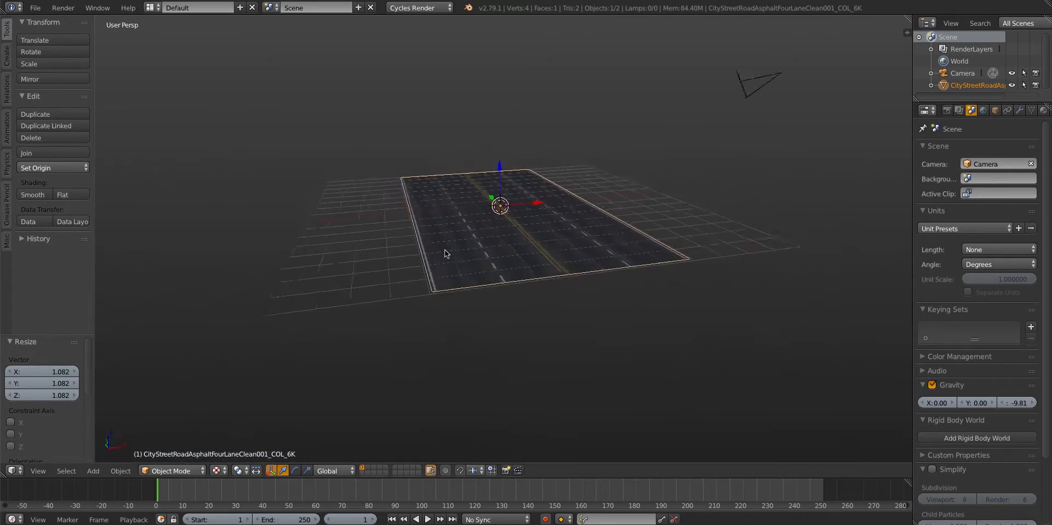
mouse_move(439, 267)
middle_down()
mouse_move(428, 296)
mouse_move(431, 261)
middle_up()
scroll(431, 267, up, 3)
shift+middle_drag(431, 302, 429, 263)
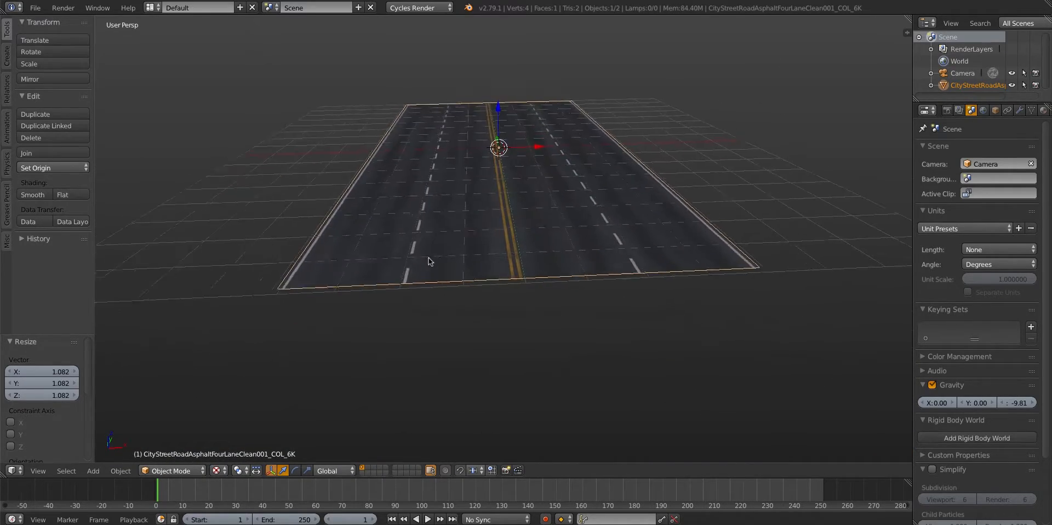
scroll(430, 263, up, 2)
scroll(472, 299, down, 2)
key(Tab)
scroll(516, 283, up, 2)
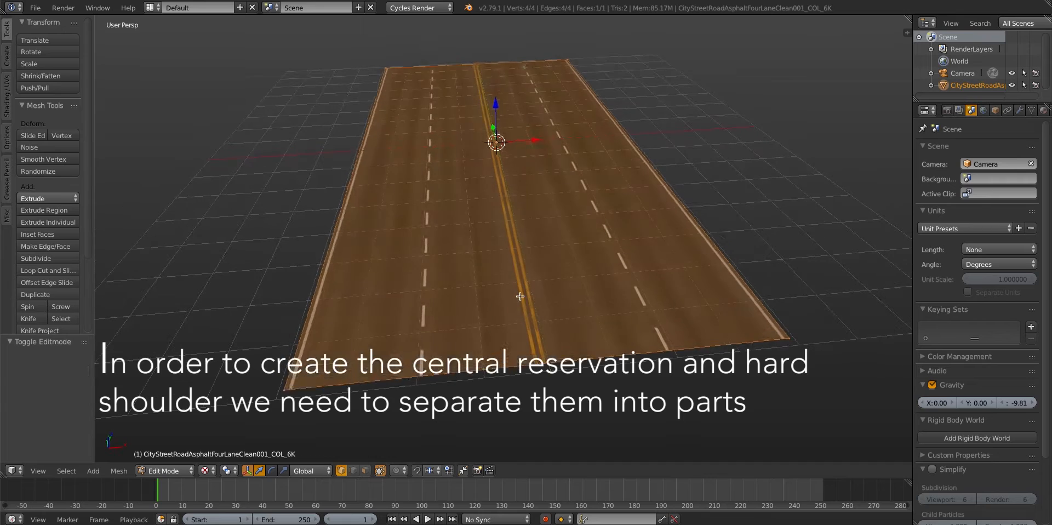
key(a)
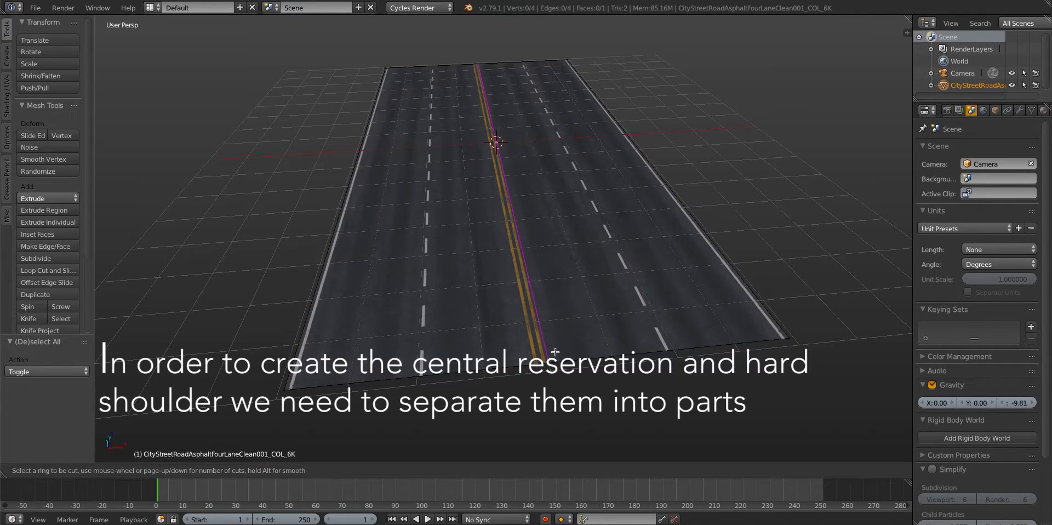
click(556, 352)
right_click(555, 352)
Split off the right half of the road, move it about 1.4 along X, and return to Object Mode
right_click(729, 237)
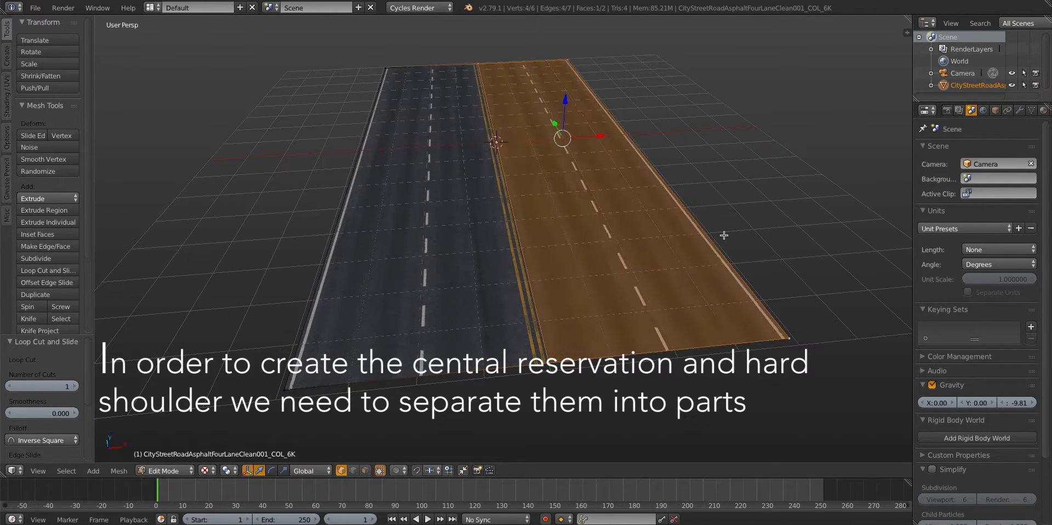
key(g)
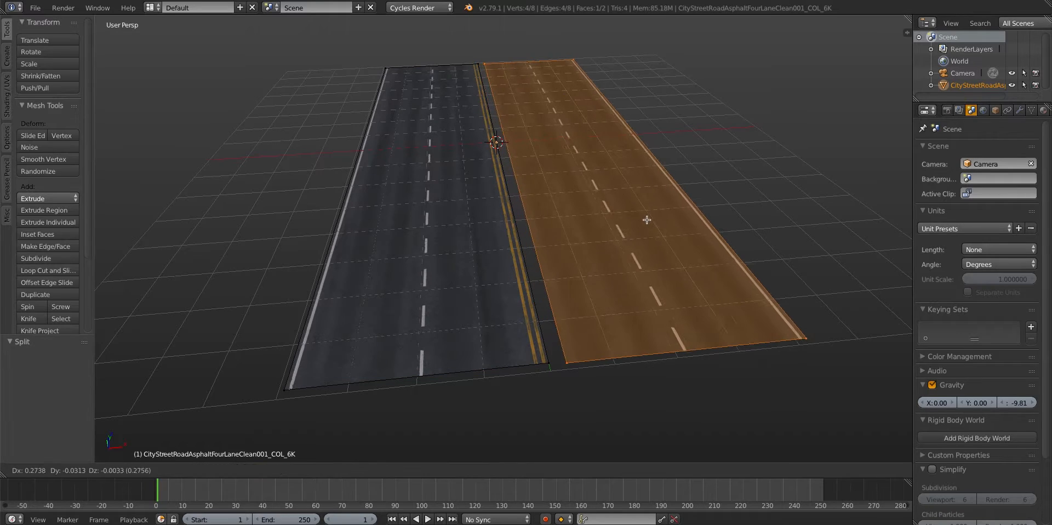
key(x)
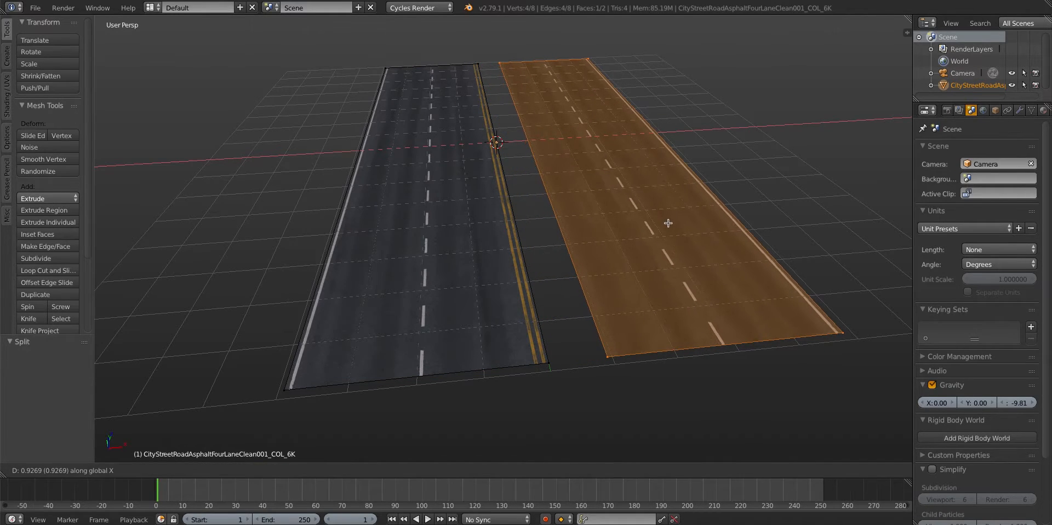
click(673, 225)
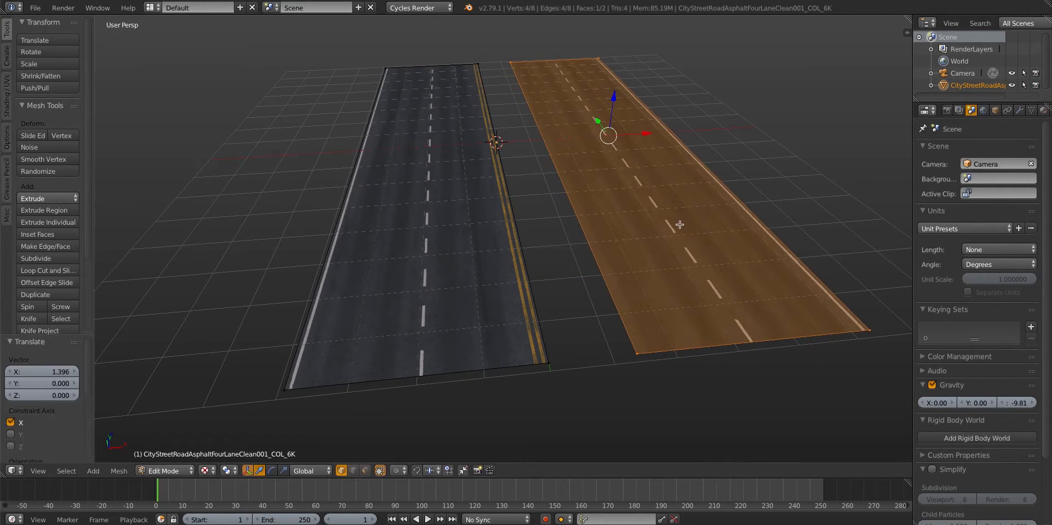
scroll(549, 270, down, 5)
key(Tab)
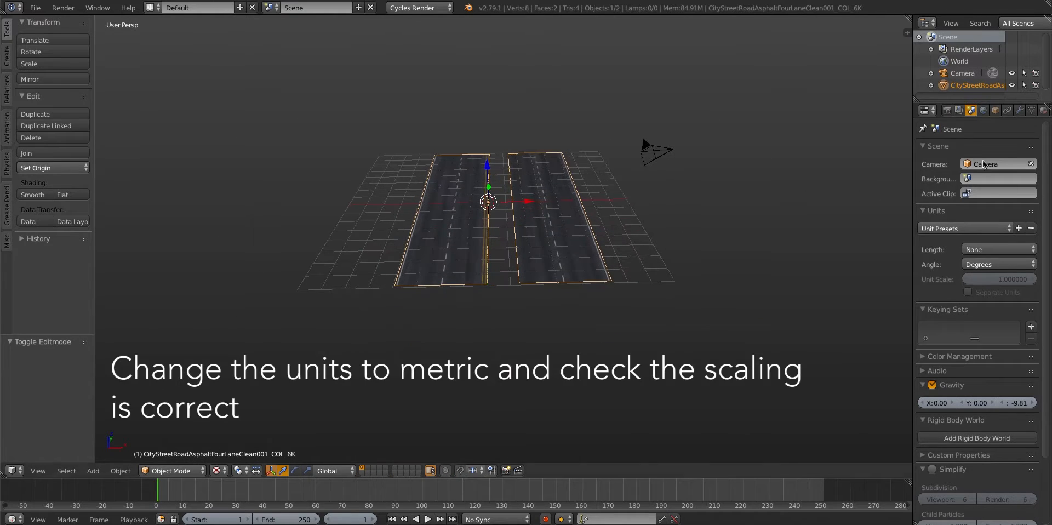
Set the scene's length units to Metric
click(984, 111)
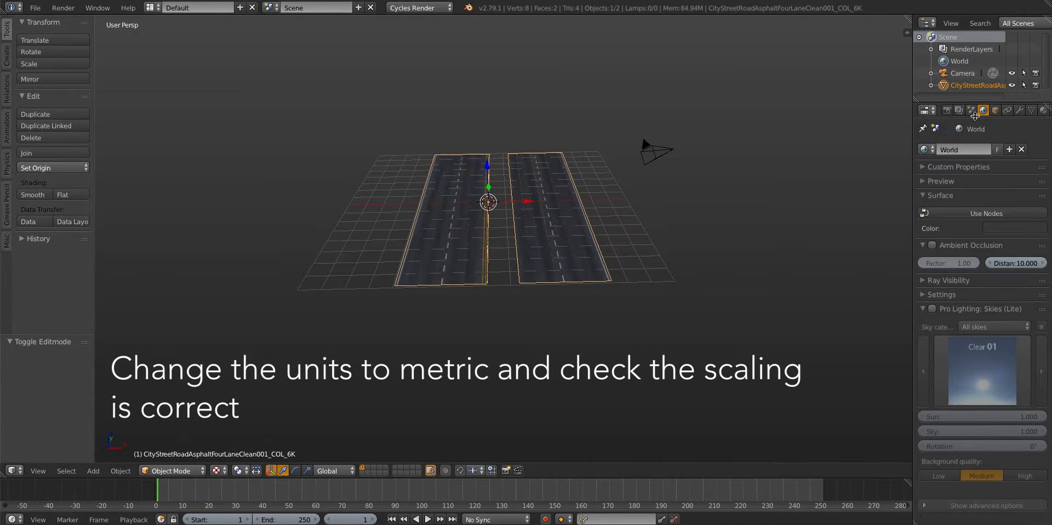
click(971, 111)
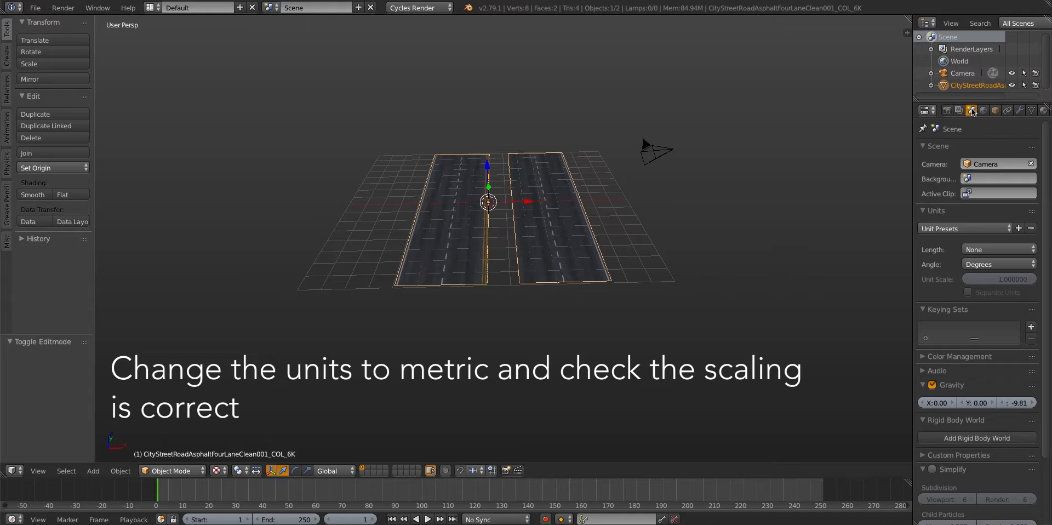
click(969, 247)
click(981, 234)
Add a cube as a size reference and move it about 2.4 m along X onto the right carriageway
key(shift+a)
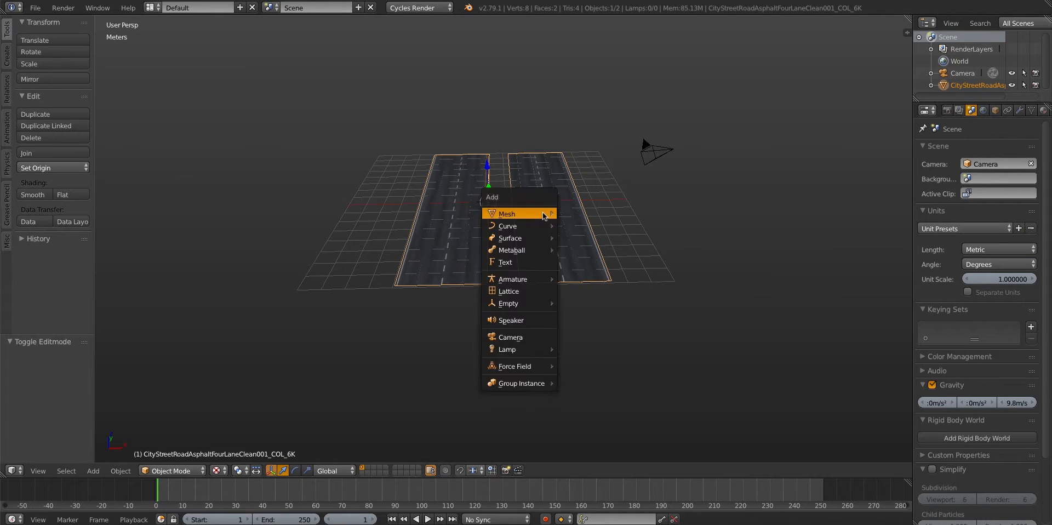
mouse_move(545, 215)
click(583, 226)
scroll(399, 242, up, 2)
key(g)
key(x)
click(458, 245)
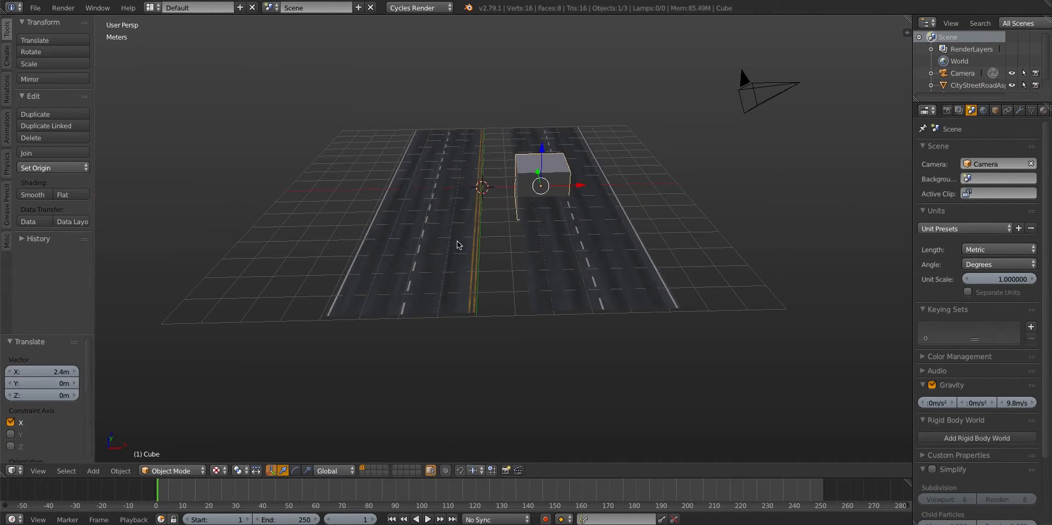
Scale the road up by about 1.49 against the reference cube and move it about -1.19 m along X
shift+middle_drag(540, 227, 477, 270)
scroll(476, 270, up, 2)
right_click(335, 278)
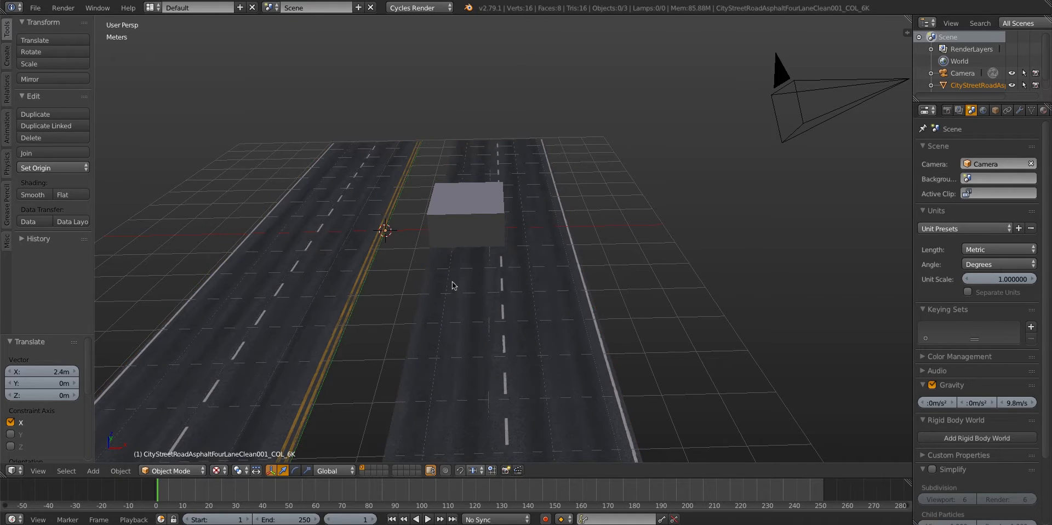
key(s)
click(535, 298)
key(g)
key(x)
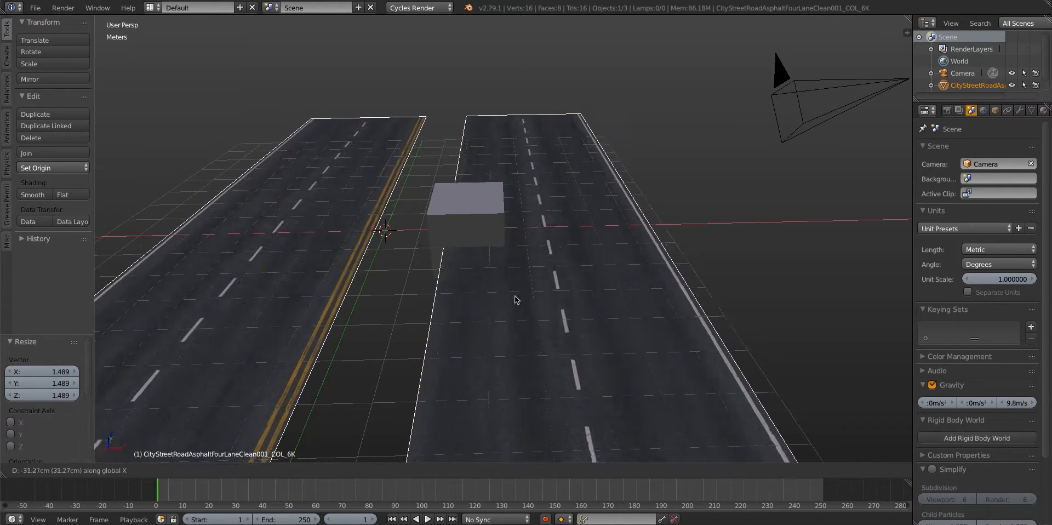
click(498, 298)
Delete the reference cube from the road
scroll(505, 229, down, 5)
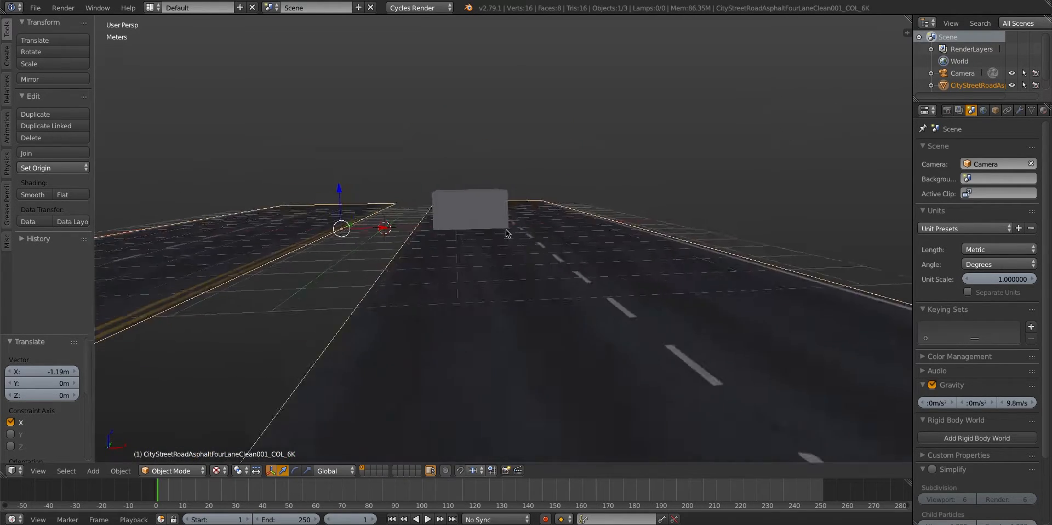
middle_drag(510, 272, 547, 258)
right_click(548, 220)
key(x)
click(546, 222)
Edit the road mesh in top orthographic view with only the entire left carriageway selected
right_click(440, 301)
middle_drag(448, 237, 469, 270)
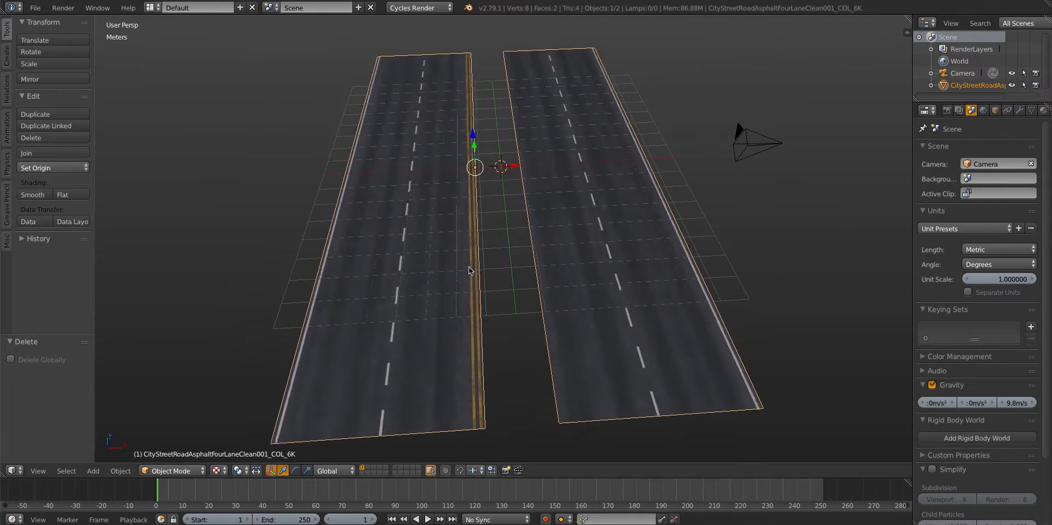
key(Tab)
key(a)
key(a)
scroll(472, 386, up, 1)
shift+middle_drag(472, 386, 476, 345)
key(a)
key(l)
key(KP_7)
key(KP_5)
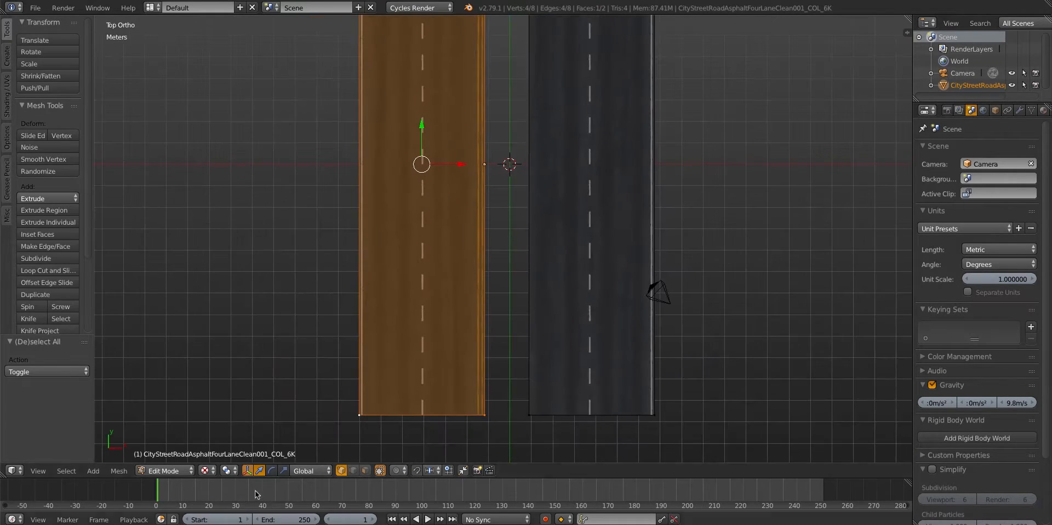
Enlarge the timeline area, turn it into a UV/Image Editor, and shift the left carriageway's UVs along Y
drag(241, 477, 224, 383)
click(14, 519)
click(39, 425)
key(a)
key(g)
key(y)
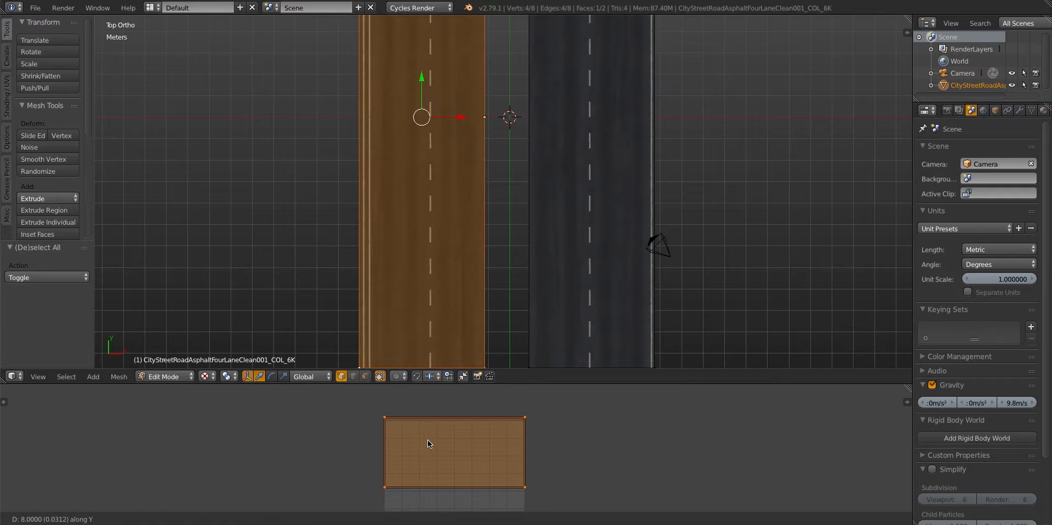
click(429, 442)
Try to move the left carriageway's inner edge along X
scroll(491, 312, down, 1)
shift+middle_drag(485, 335, 480, 293)
alt+right_click(480, 293)
scroll(480, 292, down, 1)
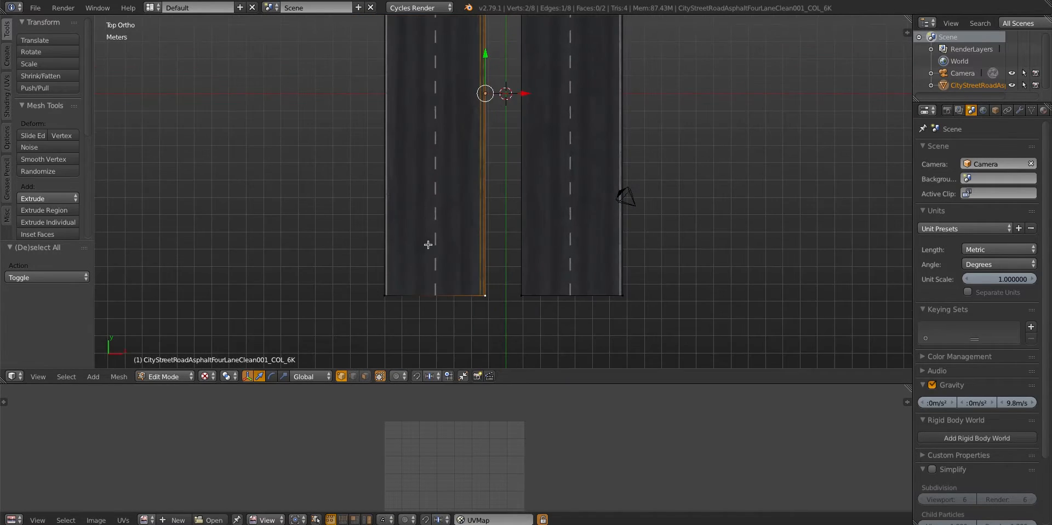
scroll(428, 245, up, 3)
key(g)
key(x)
right_click(448, 275)
Cut a lengthwise loop close to the left carriageway's inner edge and delete the narrow strip beside it
scroll(451, 307, down, 1)
key(ctrl+r)
click(459, 340)
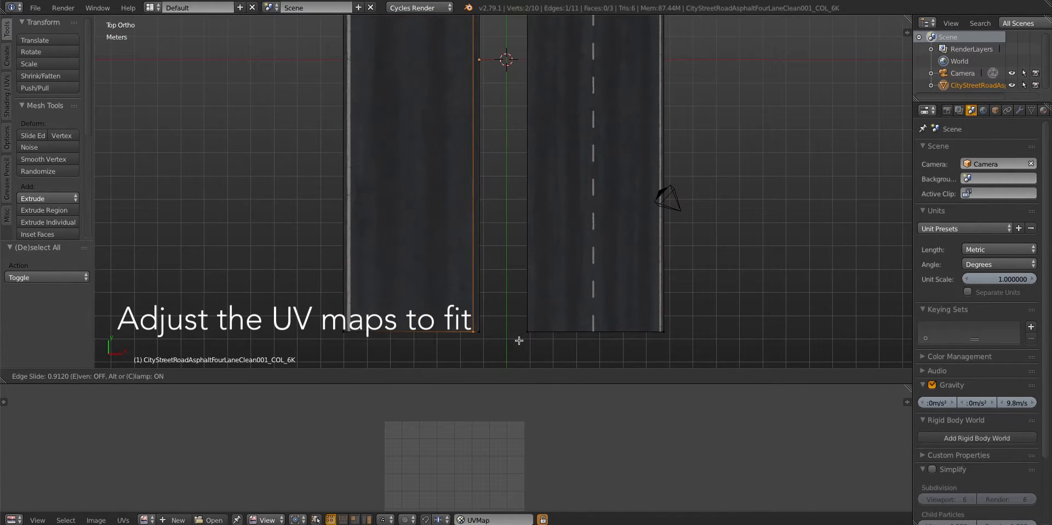
click(518, 337)
scroll(482, 241, down, 4)
shift+middle_drag(471, 181, 476, 220)
key(x)
click(443, 150)
Unwrap the whole left carriageway with Project From View and rotate its UVs by 90°
key(ctrl+l)
key(u)
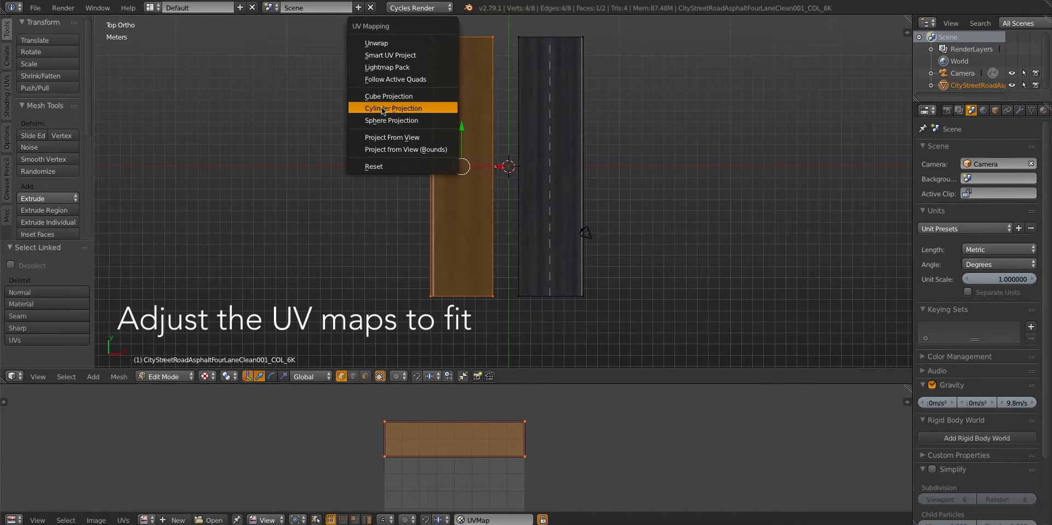
click(387, 137)
key(r)
key(9)
key(0)
key(Return)
Scale the left carriageway's UVs up by about 4.13 and reposition them along Y over the road texture
key(s)
click(416, 496)
key(g)
key(y)
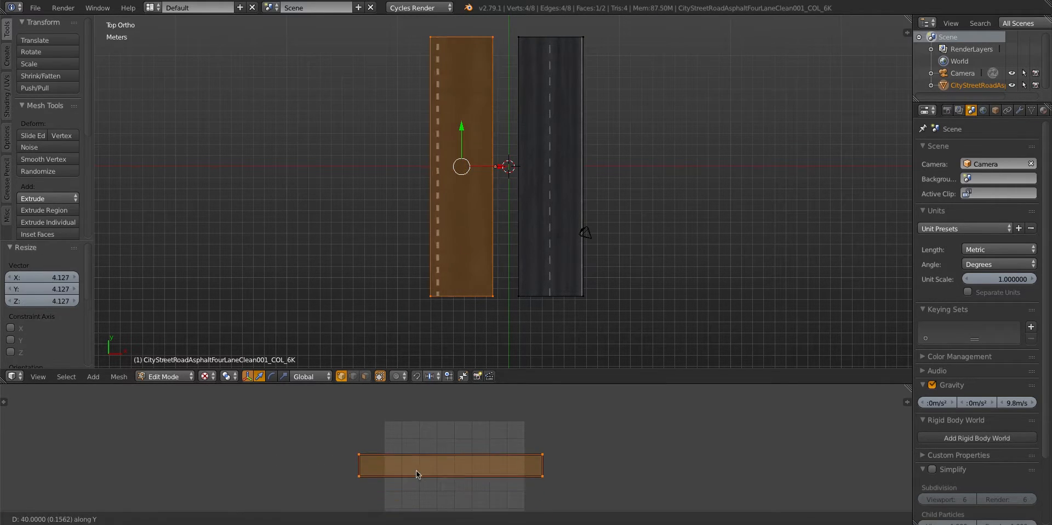
click(411, 473)
Stretch the left carriageway's UVs along Y in two passes, the first by about 1.92
key(s)
key(y)
click(284, 424)
scroll(493, 231, up, 5)
key(s)
key(y)
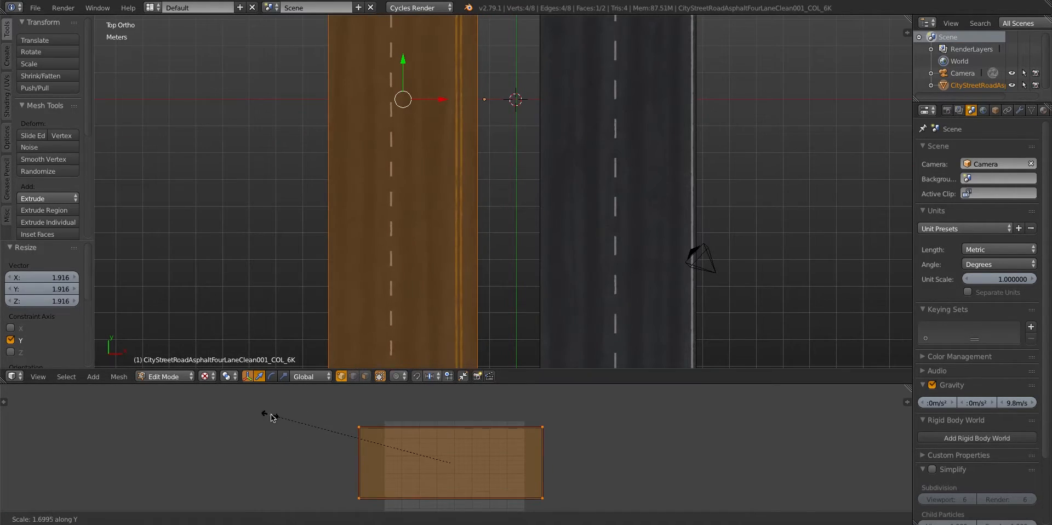
click(283, 415)
Shift the left carriageway's UVs along Y and shrink them along X to about the road image's width
key(g)
key(y)
click(286, 413)
key(Tab)
key(Tab)
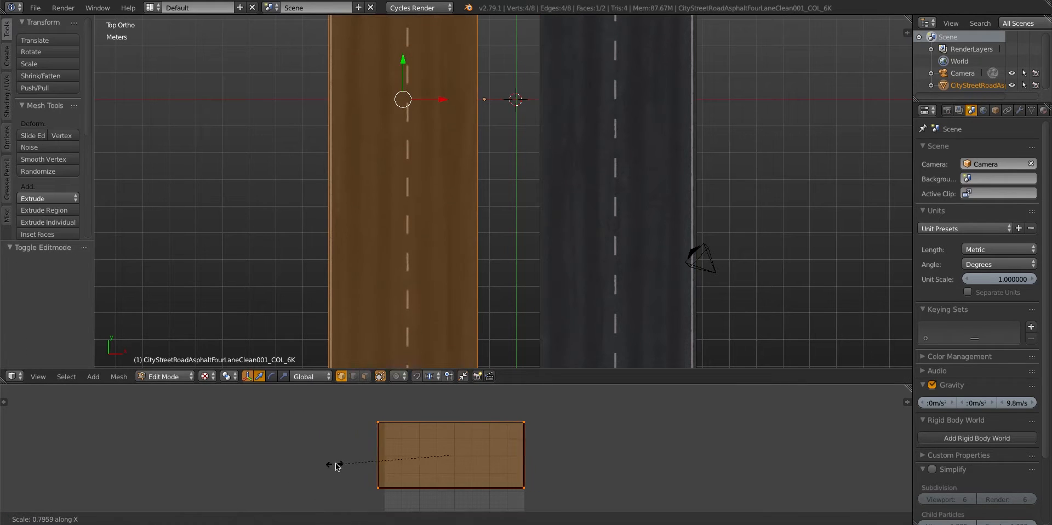
click(347, 467)
key(Tab)
scroll(484, 211, down, 4)
scroll(510, 202, up, 5)
middle_drag(484, 211, 542, 247)
Move the left carriageway's UVs along Y to place the white edge line along its outer side
key(Tab)
key(g)
key(y)
click(432, 465)
key(Tab)
key(Tab)
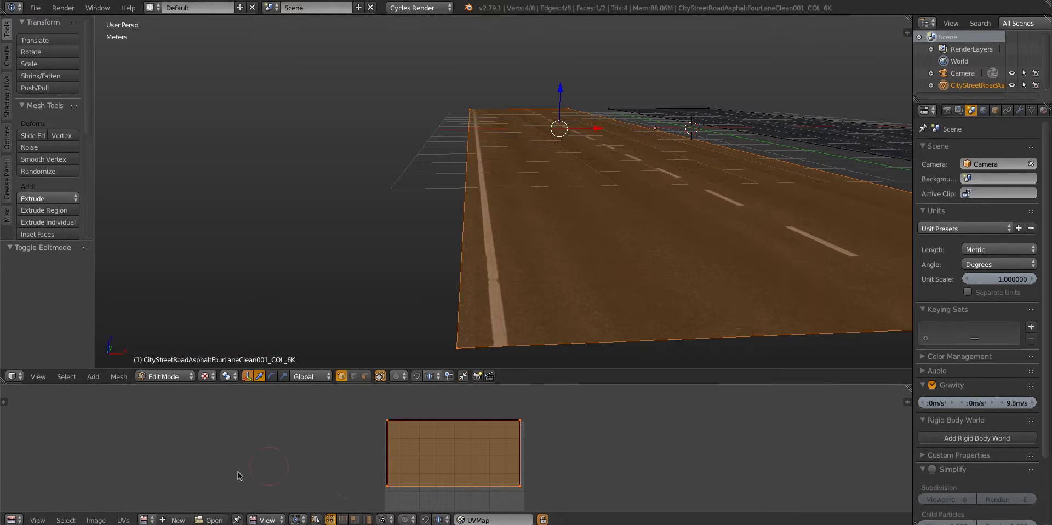
click(124, 519)
Fine-tune the left carriageway's UV scale along Y so its lane markings fit the road surface
key(s)
key(y)
click(327, 458)
middle_drag(383, 323, 373, 329)
key(s)
key(y)
click(395, 468)
key(Tab)
middle_drag(447, 316, 512, 223)
scroll(511, 223, down, 2)
Fill the gap between the two carriageways' inner edges with a new face
key(Tab)
key(a)
alt+right_click(480, 211)
alt+shift+right_click(521, 201)
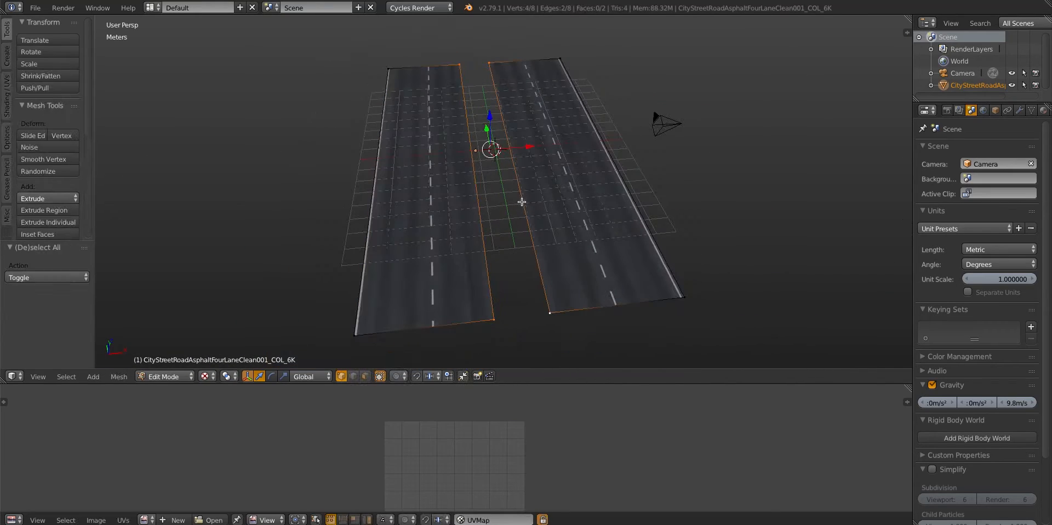
key(f)
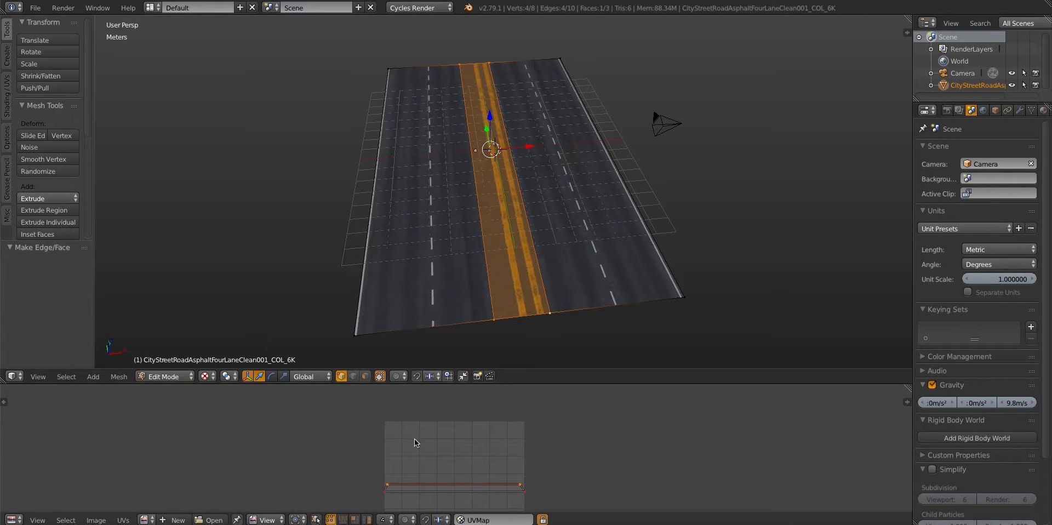
Unwrap the central strip from the top orthographic view with Project From View and rotate its UVs by 90°
key(KP_7)
key(KP_5)
key(u)
click(469, 236)
key(a)
key(a)
text(90)
key(Return)
Move the central strip's UVs along Y towards the upper edge of the road image
key(g)
key(y)
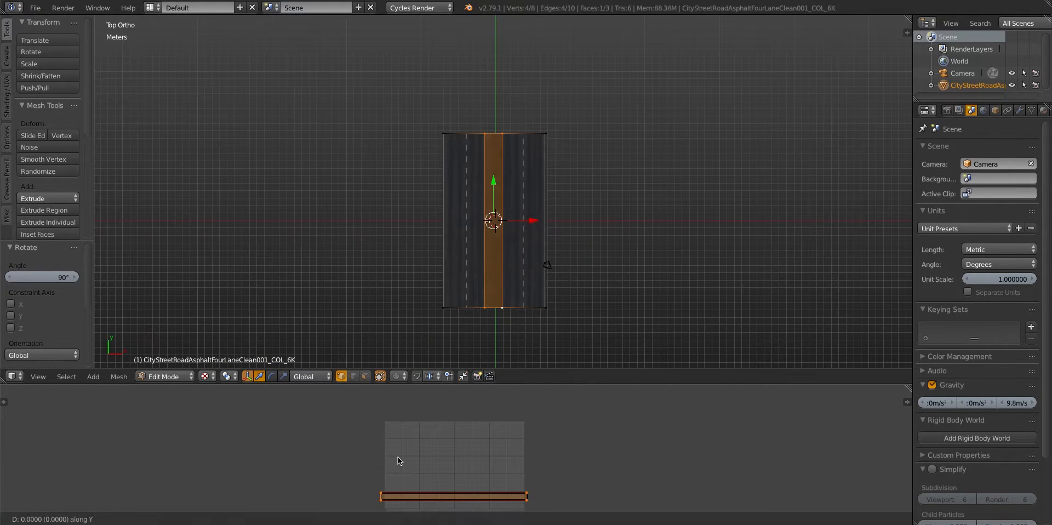
click(403, 405)
scroll(463, 258, up, 5)
shift+middle_drag(462, 258, 460, 217)
key(g)
key(y)
click(371, 445)
Try to move the central strip's UVs further along Y, and undo that move
shift+middle_drag(445, 316, 506, 282)
key(g)
key(y)
click(441, 432)
key(ctrl+z)
Enlarge the central strip's UVs in two passes, the first by about 1.81, and realign them along Y with the image's upper edge
scroll(498, 307, down, 3)
scroll(485, 298, up, 2)
key(s)
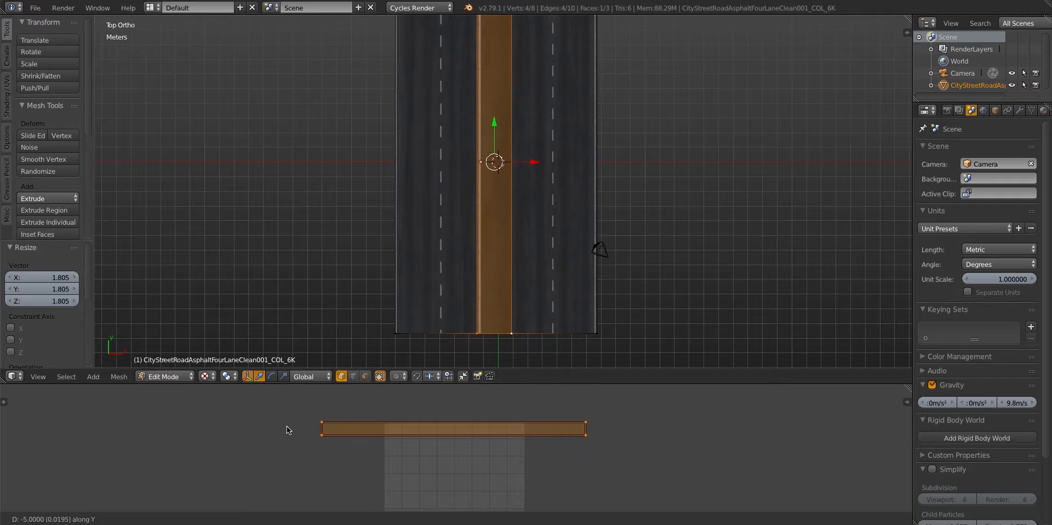
click(287, 425)
scroll(475, 207, up, 6)
key(s)
click(183, 444)
key(g)
key(y)
click(182, 447)
key(Tab)
key(Tab)
middle_drag(438, 307, 433, 268)
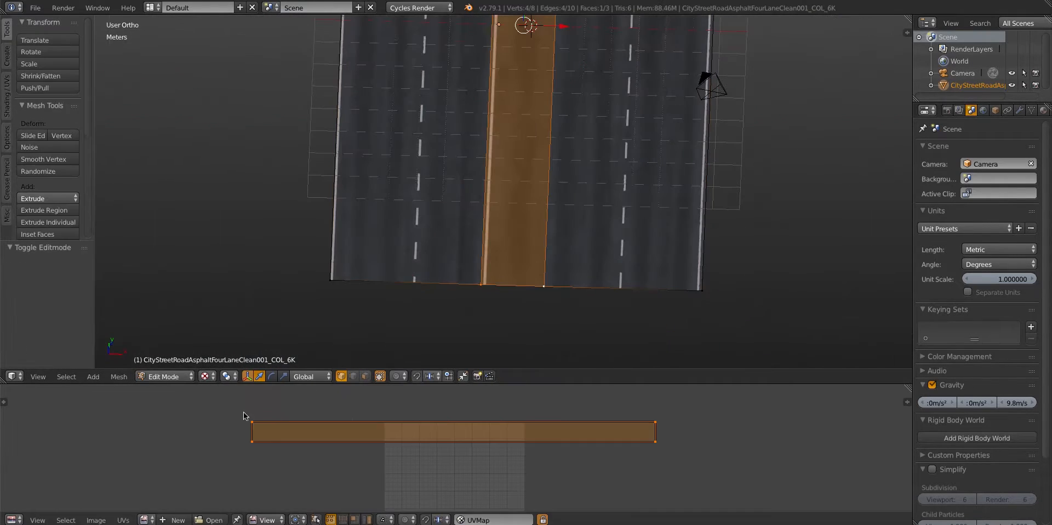
Shrink the central strip's UVs along X to about the road image's width
key(s)
key(x)
click(383, 428)
key(Tab)
middle_drag(469, 351, 456, 296)
Adjust the central strip's UV scale along Y and reposition the UVs on the road image
key(Tab)
key(s)
key(y)
click(278, 441)
key(g)
key(y)
click(277, 445)
Cut the central strip lengthwise with a loop cut
key(ctrl+r)
click(487, 327)
key(a)
Move the UVs of the central strip's right half on the road image to give its outer side a white line
alt+right_click(513, 312)
alt+shift+right_click(545, 312)
middle_drag(526, 306, 493, 271)
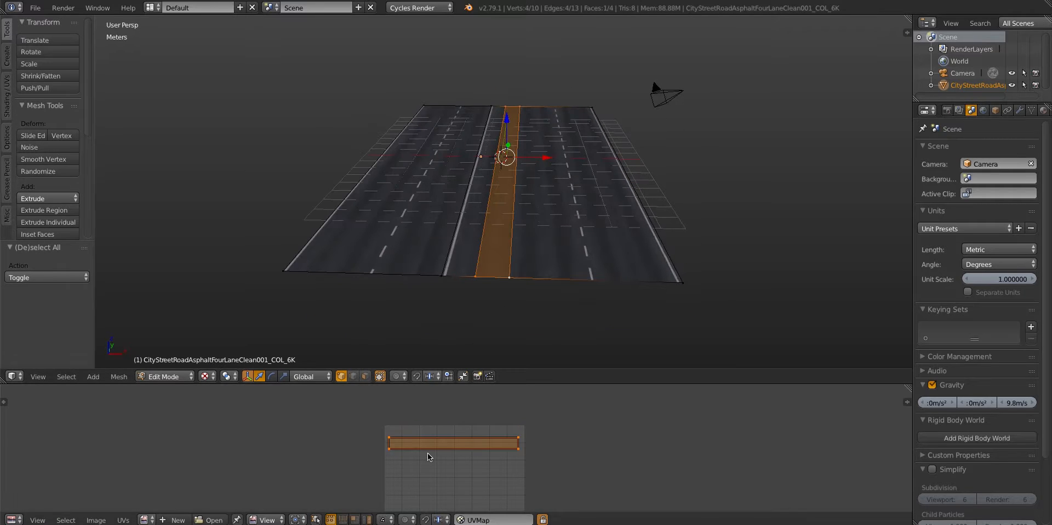
middle_drag(430, 459, 426, 388)
key(g)
click(424, 396)
key(Tab)
middle_drag(465, 262, 489, 236)
scroll(478, 275, up, 3)
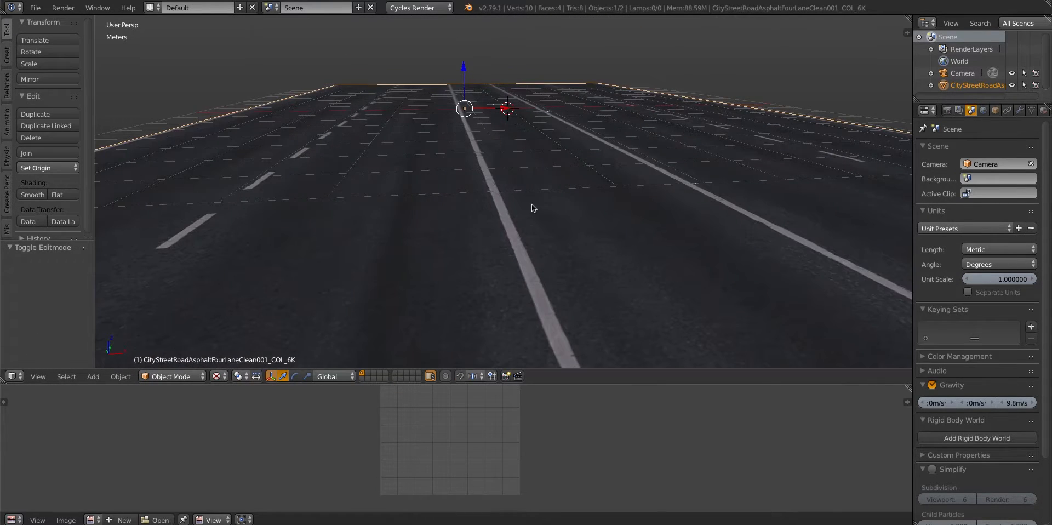
scroll(494, 174, down, 4)
scroll(499, 248, down, 3)
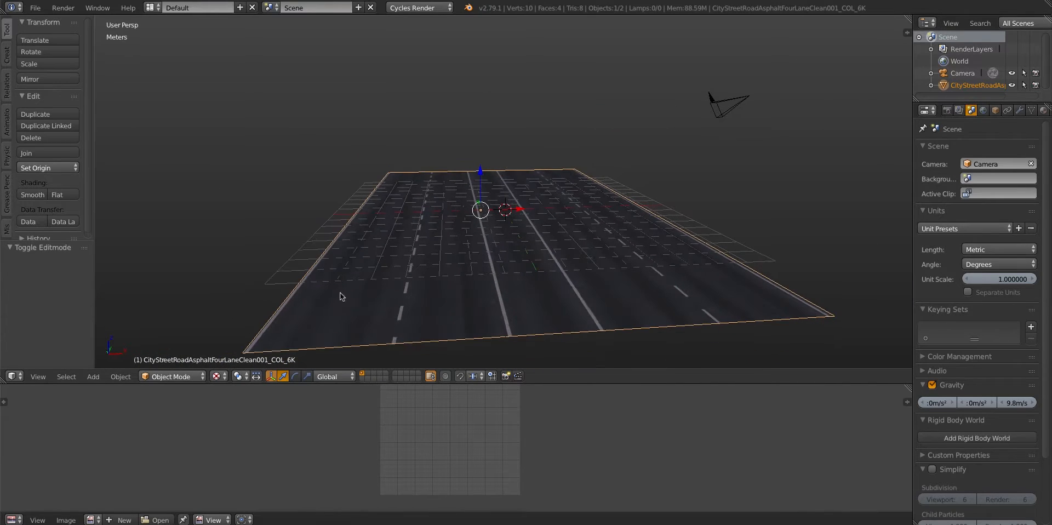
Extrude the road's two outer edges in place and scale them along X by about 1.39 to form hard shoulders
key(Tab)
alt+shift+right_click(689, 218)
scroll(658, 228, down, 4)
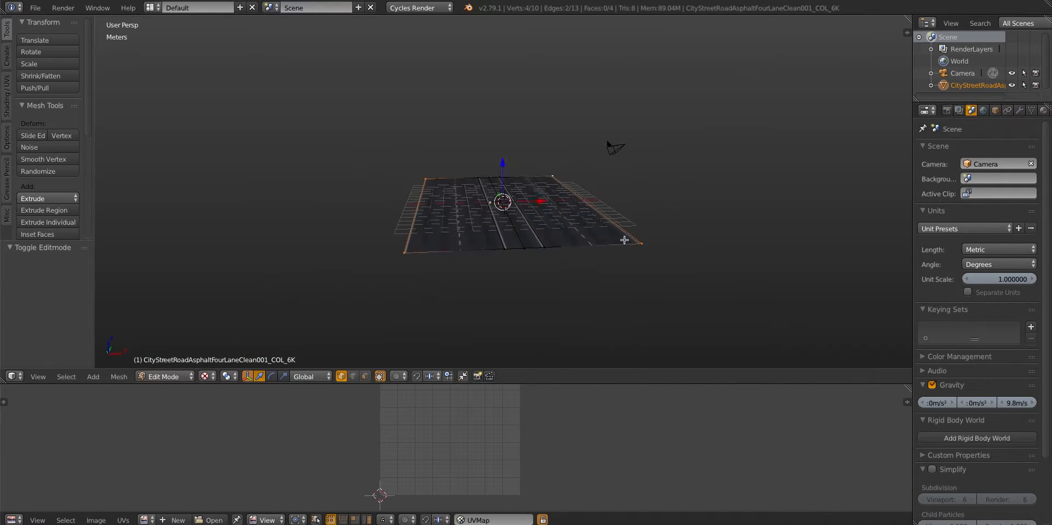
middle_drag(623, 239, 630, 257)
key(e)
right_click(630, 258)
key(s)
key(x)
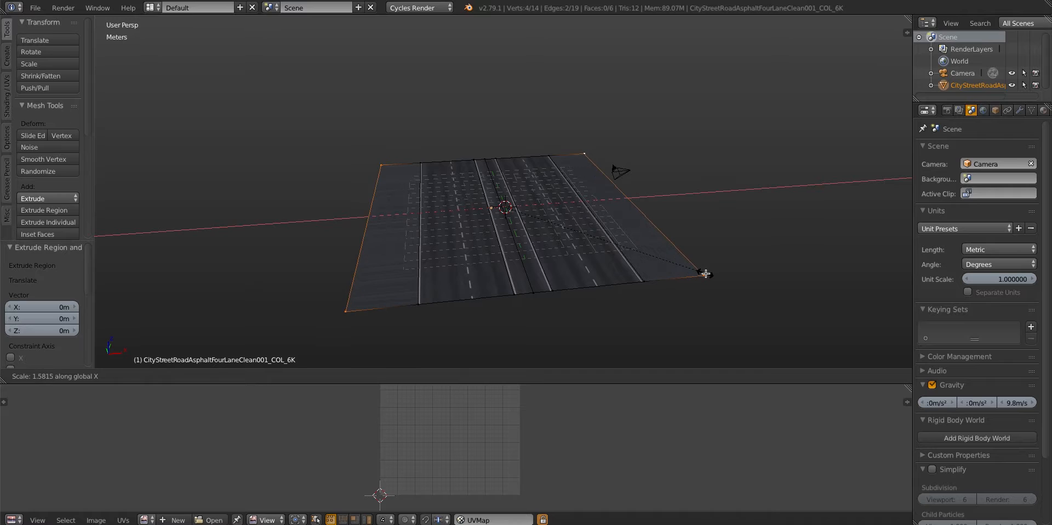
click(681, 264)
middle_drag(465, 259, 471, 273)
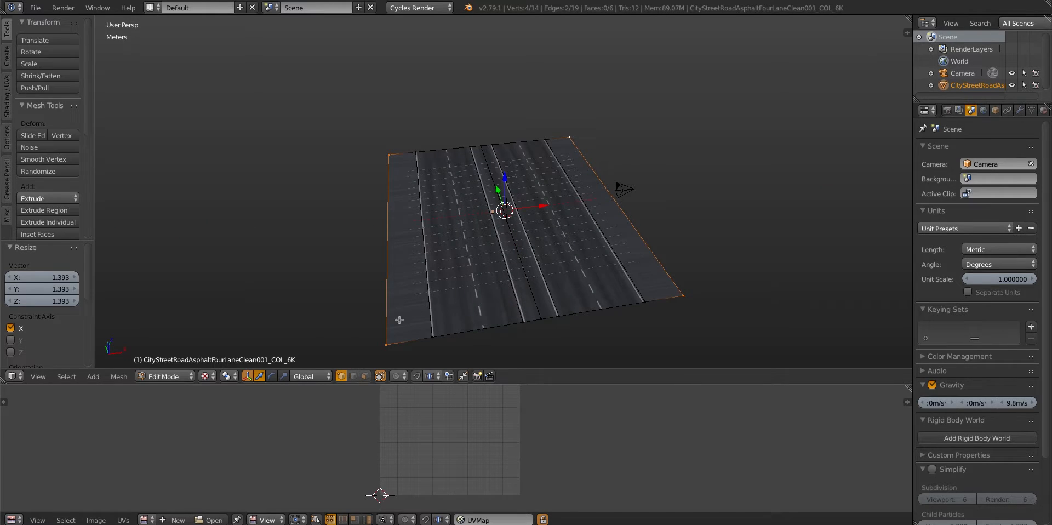
Unwrap both hard shoulders from the top view with Project From View and rotate their UVs by 90°
key(ctrl+KP_Add)
key(KP_7)
key(u)
click(463, 244)
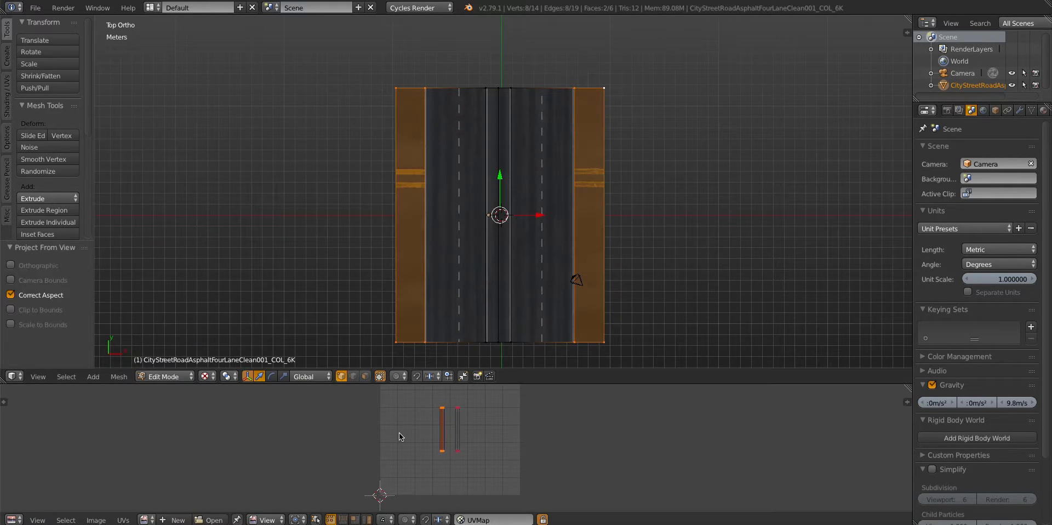
key(a)
key(a)
text(r90)
key(Escape)
text(r90)
key(Return)
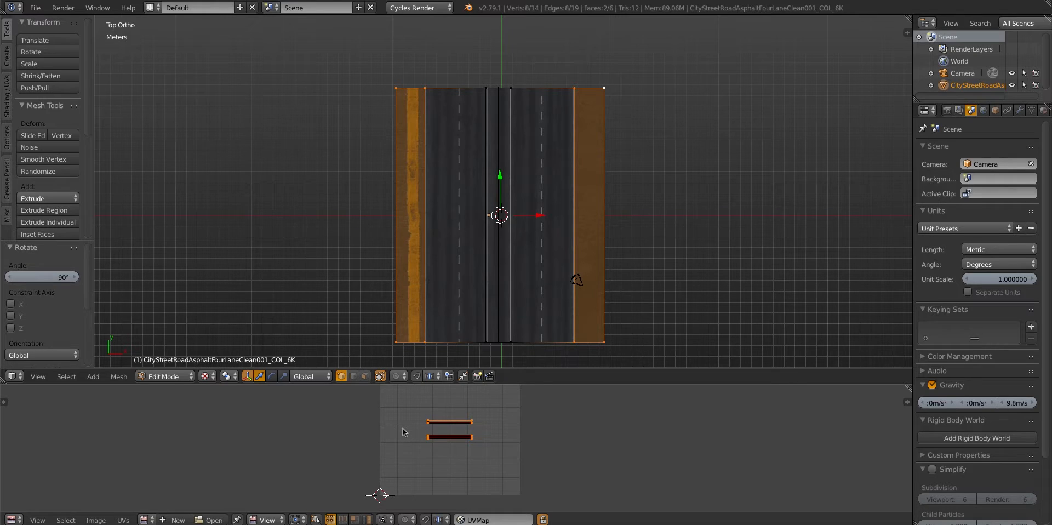
Scale the hard shoulders' UVs up by about 3.99, and adjust their scale along Y and X to fit the road image
key(s)
click(410, 456)
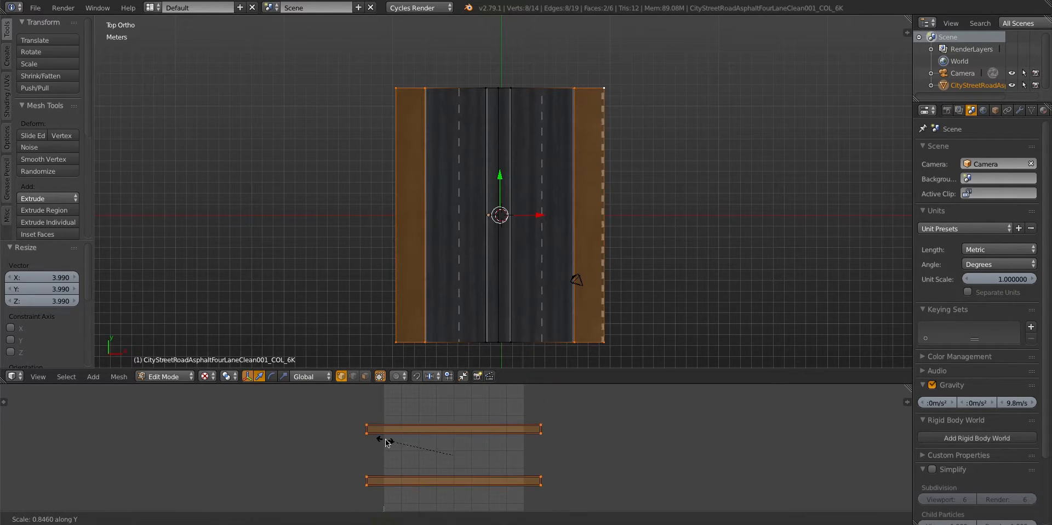
click(286, 438)
middle_drag(413, 437, 423, 467)
key(s)
key(x)
click(378, 444)
Move both hard shoulders' UVs along Y on the road image and inspect the road surface
key(Tab)
scroll(378, 292, up, 2)
shift+middle_drag(378, 293, 465, 188)
scroll(469, 238, up, 4)
key(Tab)
key(g)
key(y)
click(387, 410)
key(Tab)
scroll(458, 266, up, 6)
middle_drag(458, 266, 458, 206)
scroll(486, 256, down, 4)
shift+middle_drag(486, 256, 241, 197)
Select only the right hard shoulder's face and move its UVs along Y onto plain asphalt
key(Tab)
key(a)
click(366, 375)
right_click(553, 233)
middle_drag(395, 478, 400, 394)
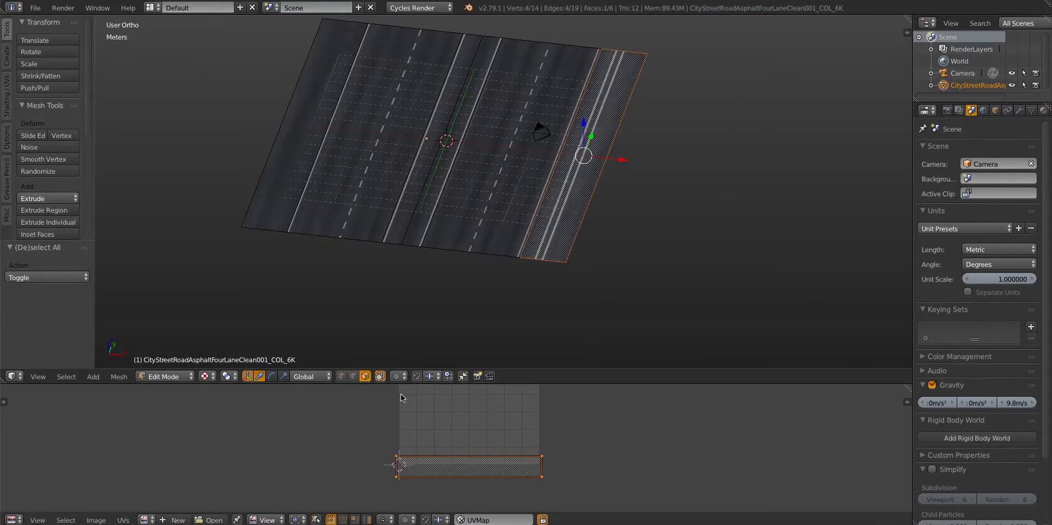
key(g)
key(y)
click(437, 403)
Preview the road rendered in perspective and enable Pro Lighting: Skies (Lite) for the world
key(Tab)
key(KP_5)
mouse_move(510, 274)
middle_down()
mouse_move(522, 219)
mouse_move(559, 307)
middle_up()
key(shift+z)
click(984, 110)
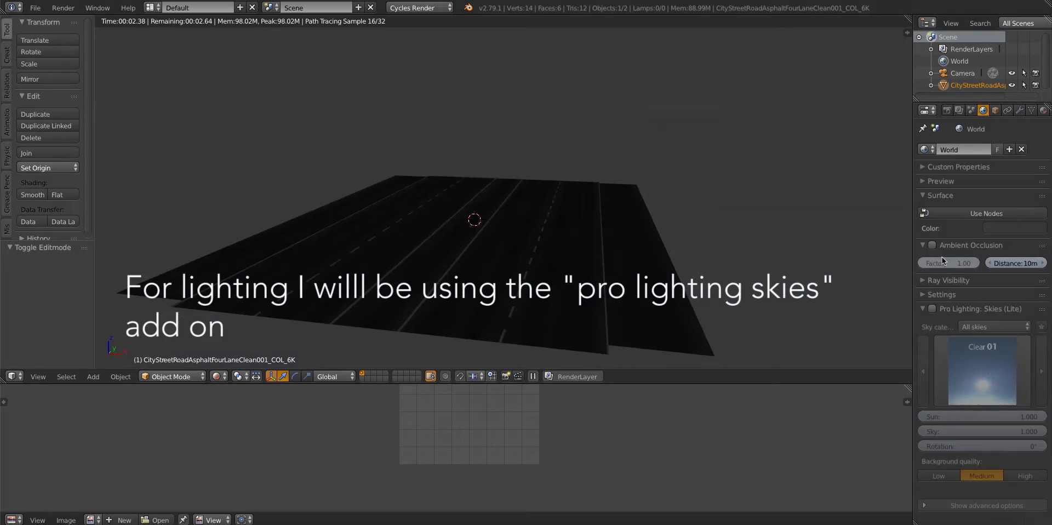
click(932, 309)
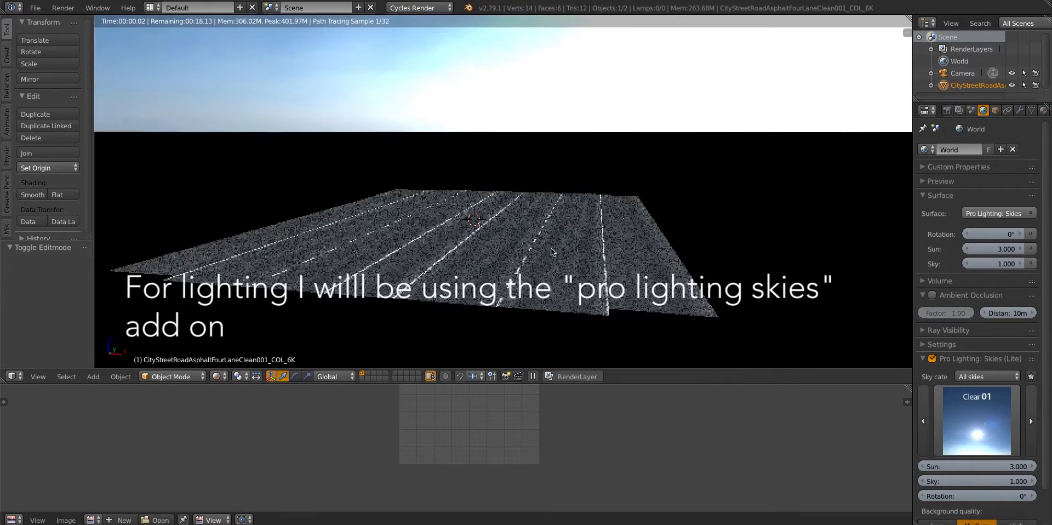
Leave the rendered preview and show the road material's nodes in a maximised Node Editor
key(shift+z)
click(11, 520)
click(33, 388)
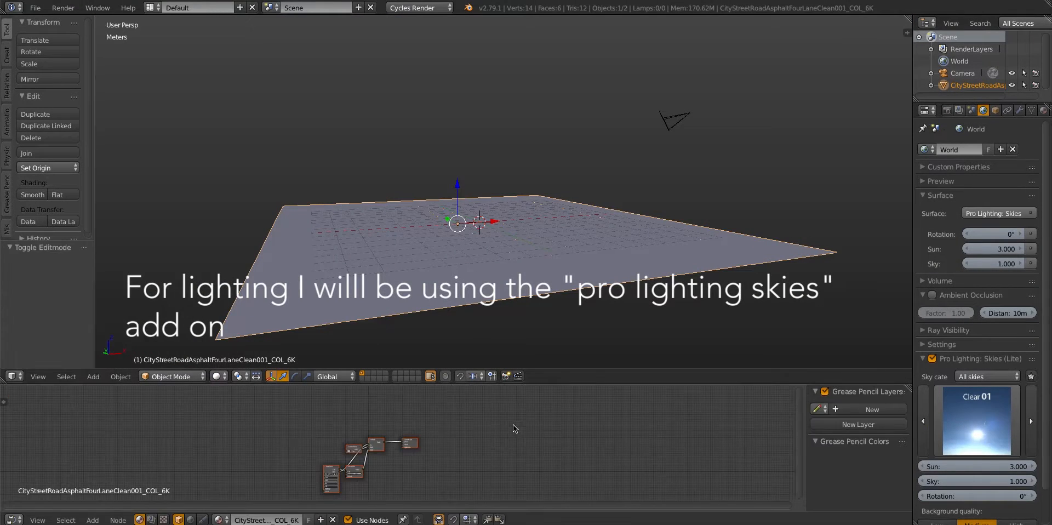
key(ctrl+space)
scroll(441, 371, up, 5)
scroll(417, 339, down, 4)
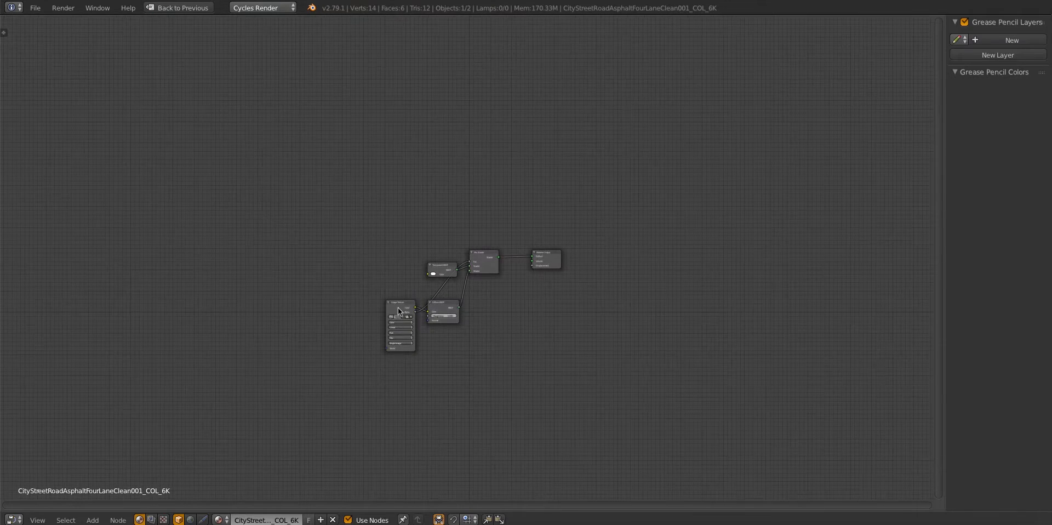
Move the road image texture node aside and delete the Diffuse, Glossy and Mix shader nodes
drag(398, 307, 273, 266)
scroll(391, 249, up, 4)
click(433, 268)
key(x)
click(495, 255)
key(x)
click(434, 318)
key(x)
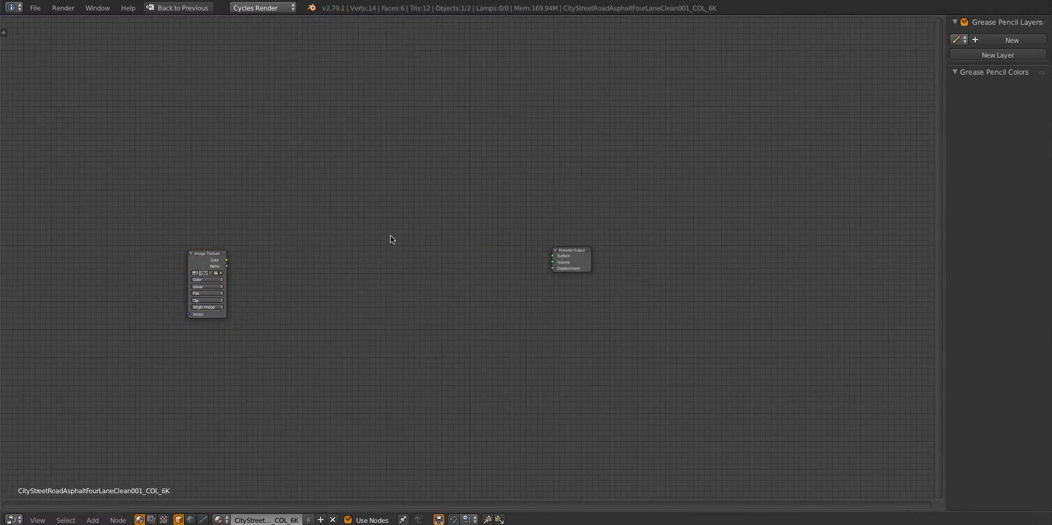
Add a Principled BSDF shader between the road image texture and the Material Output
key(shift+a)
text(spri)
key(Return)
click(345, 251)
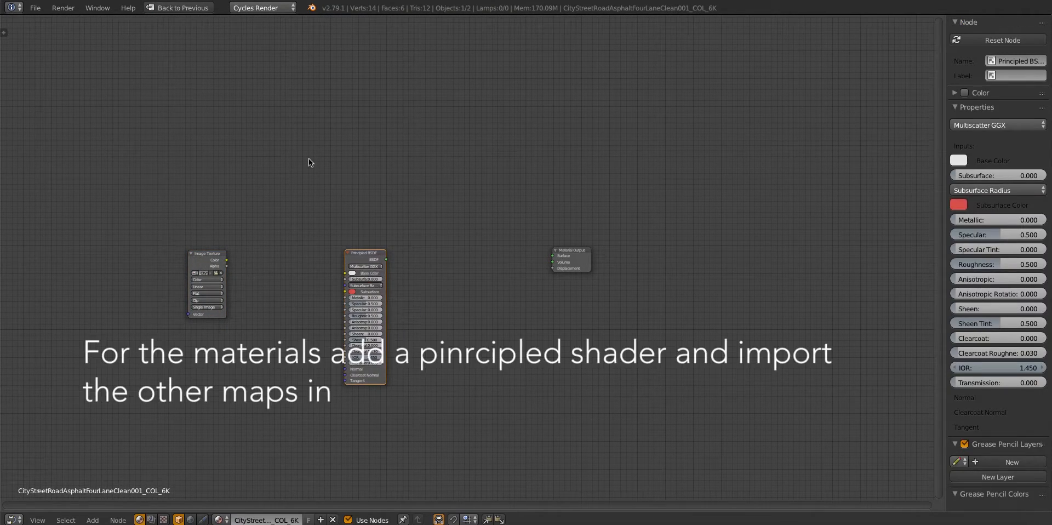
Import the road's gloss, normal (NRM) and reflection (REFL) 6K maps together as image texture nodes
key(shift+a)
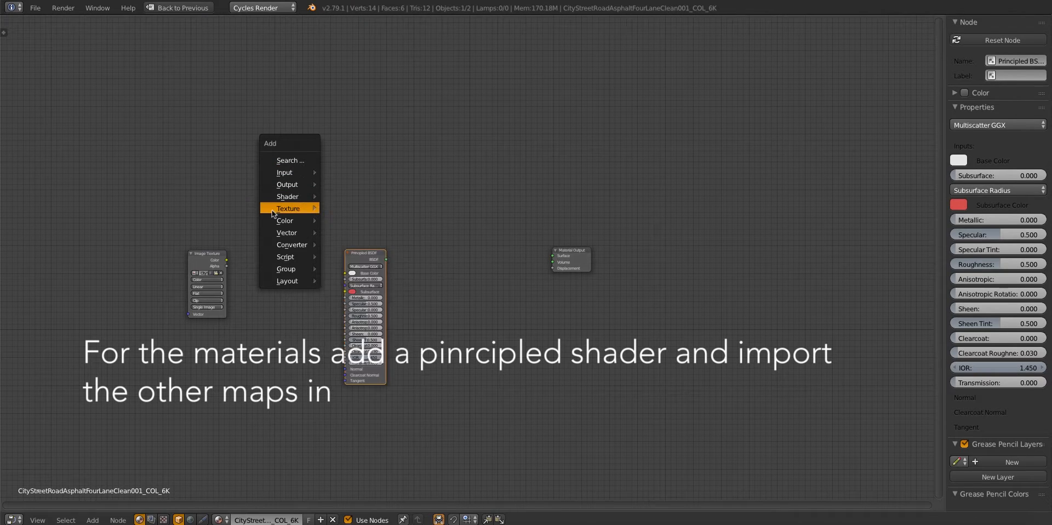
mouse_move(306, 208)
click(360, 211)
drag(619, 93, 895, 92)
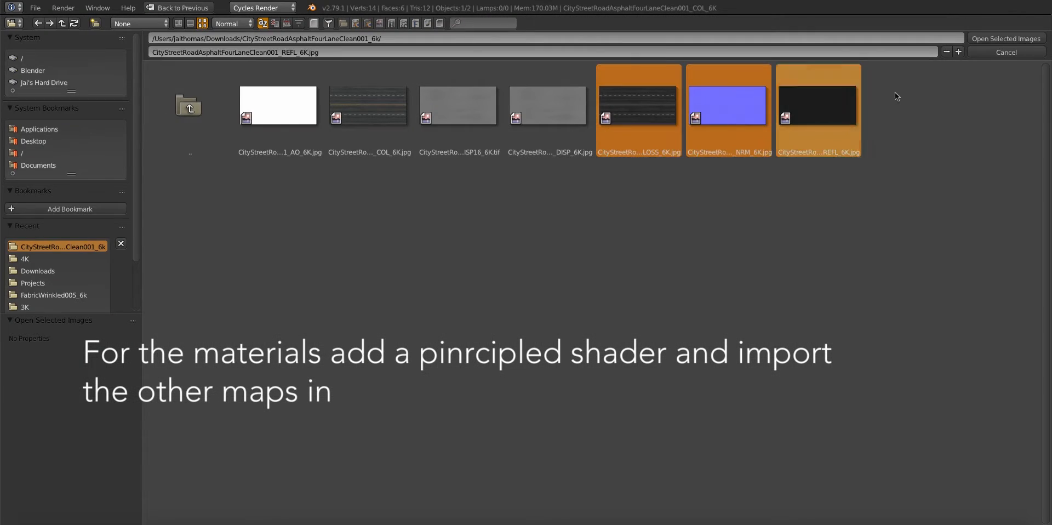
click(993, 39)
scroll(187, 383, up, 2)
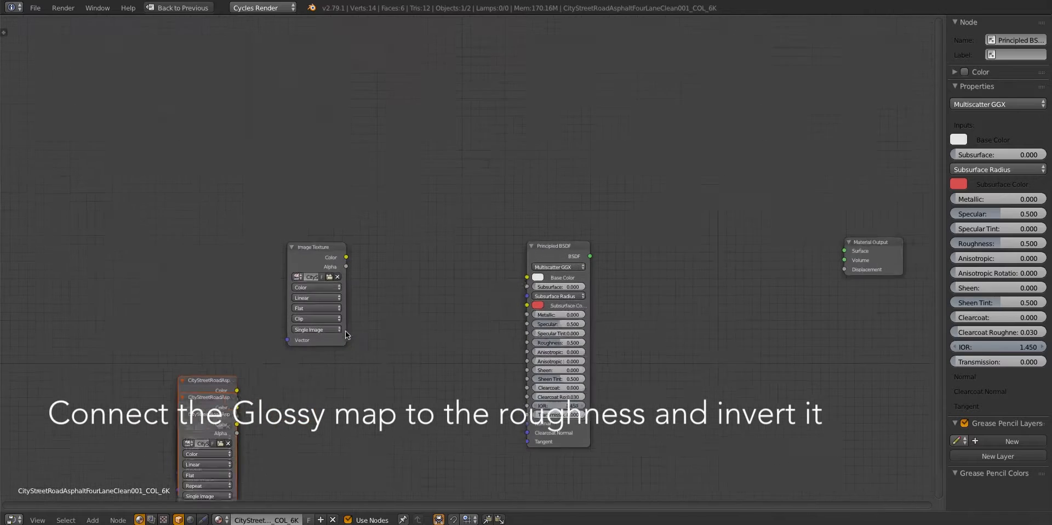
Set the gloss map to Non-Color Data, link it to Roughness, and connect the colour image and Principled BSDF through to the Surface output
drag(208, 386, 346, 388)
click(328, 425)
click(325, 427)
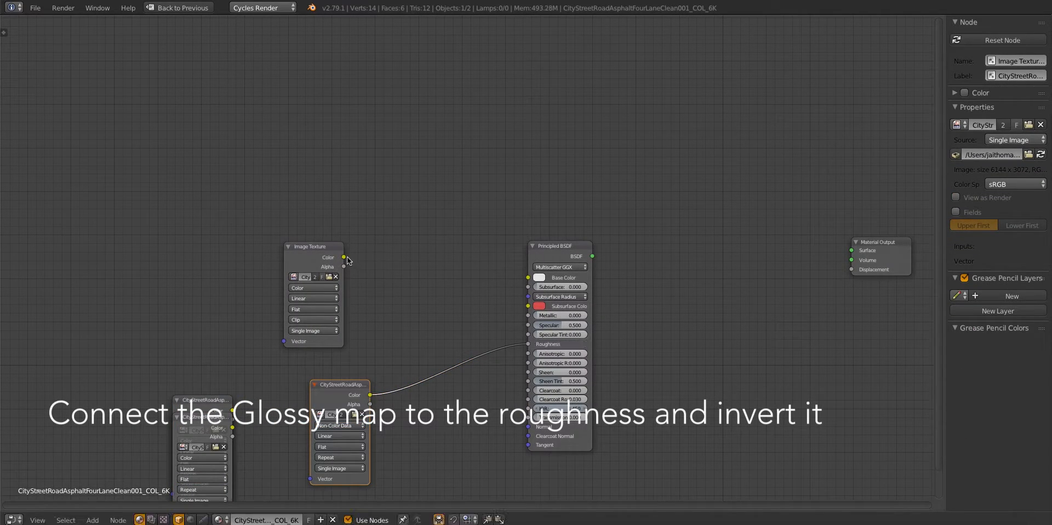
drag(592, 256, 851, 251)
Insert an Invert node between the gloss map and the Principled BSDF's Roughness input
key(shift+a)
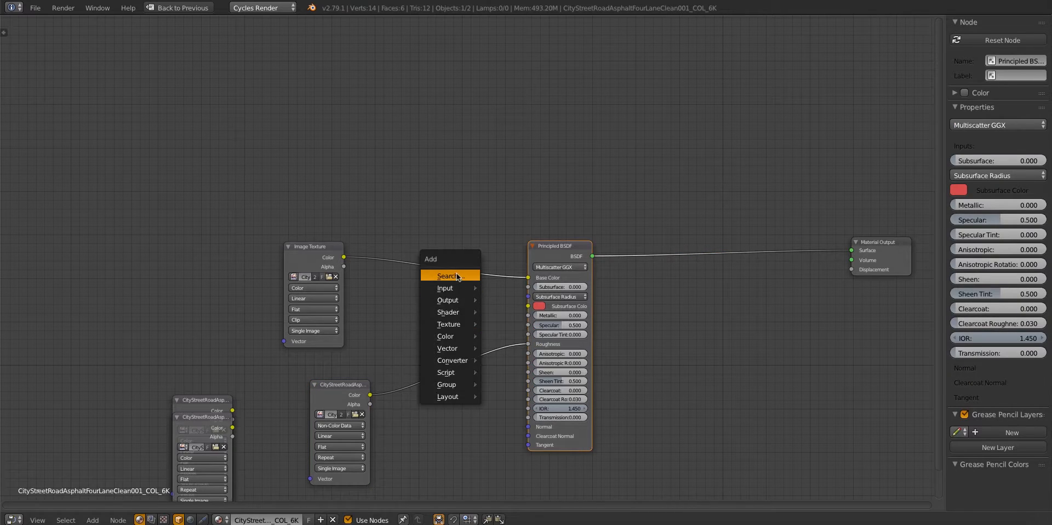
click(456, 275)
text(inv)
key(Return)
click(398, 364)
Separate the imported image nodes and set the normal map to Non-Color Data
shift+drag(343, 390, 283, 379)
drag(198, 400, 371, 441)
middle_drag(371, 441, 384, 388)
click(374, 428)
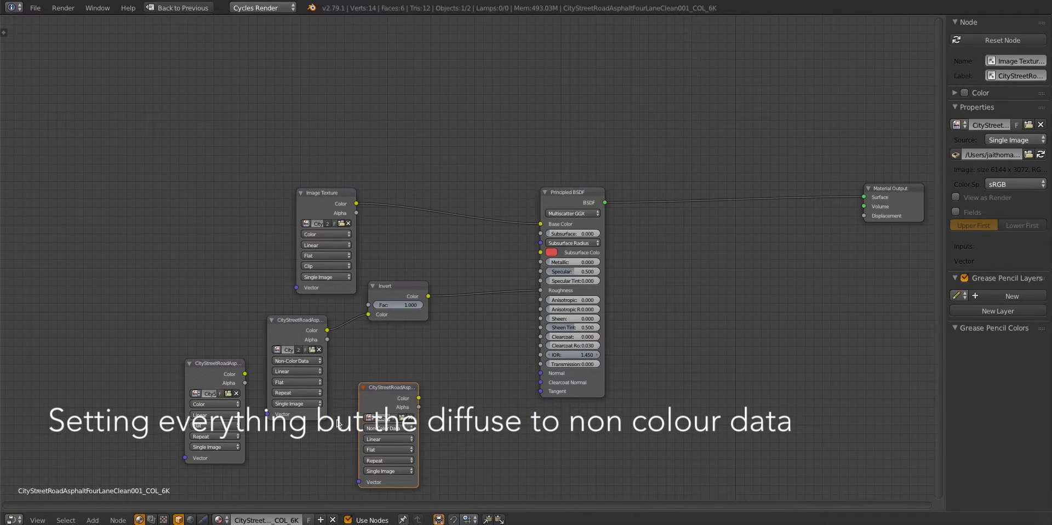
Route the normal map through a Normal Map node into the Principled BSDF's Normal input, and open the reflection map's colour data option
drag(470, 385, 540, 373)
key(shift+a)
text(snor)
key(Down)
key(Return)
click(439, 350)
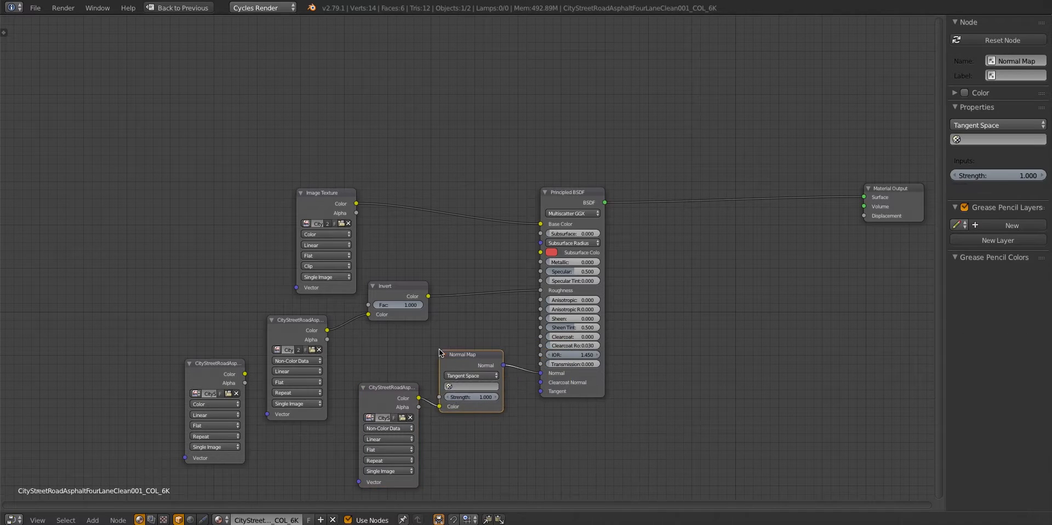
click(216, 404)
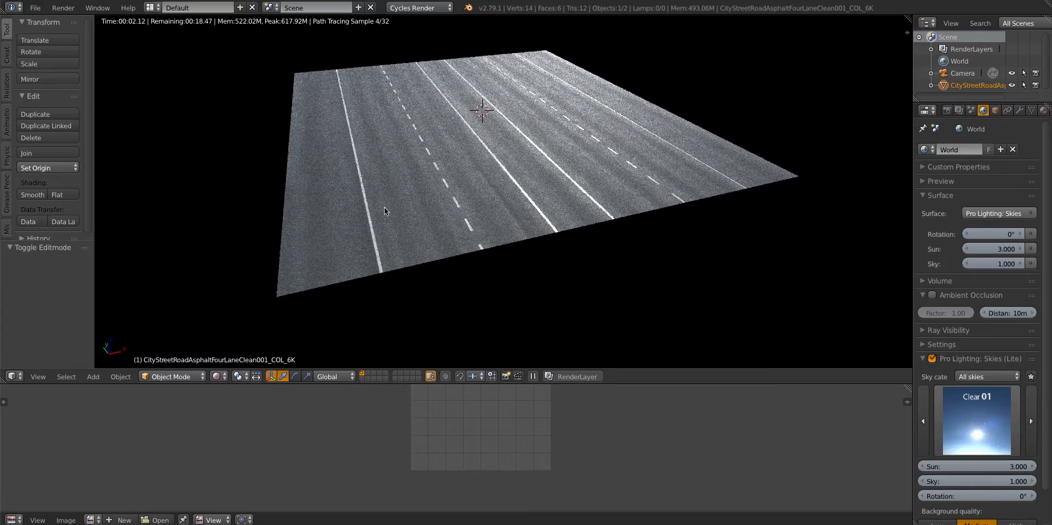
Inspect the rendered road and add a Bezier curve at its centre
middle_drag(575, 180, 485, 207)
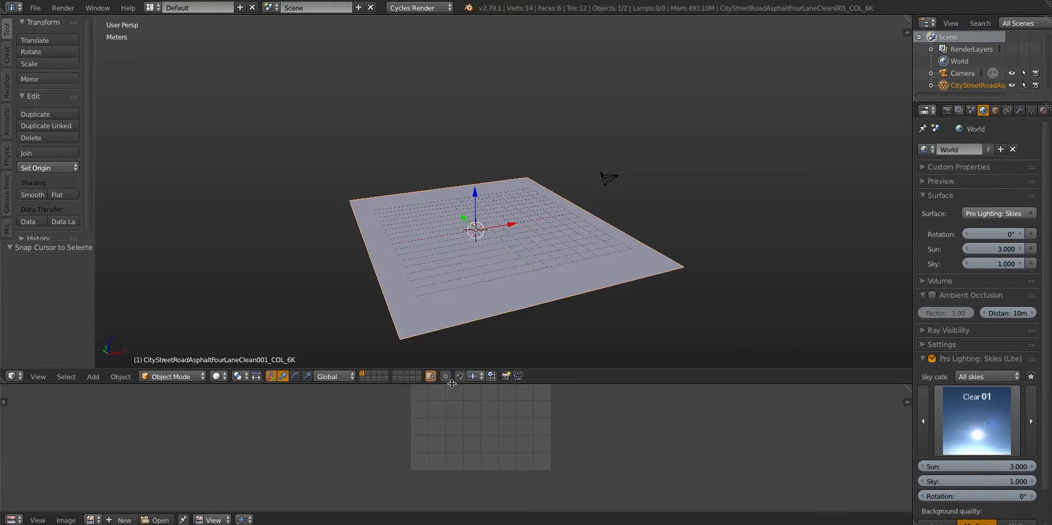
key(shift+a)
mouse_move(477, 187)
click(539, 201)
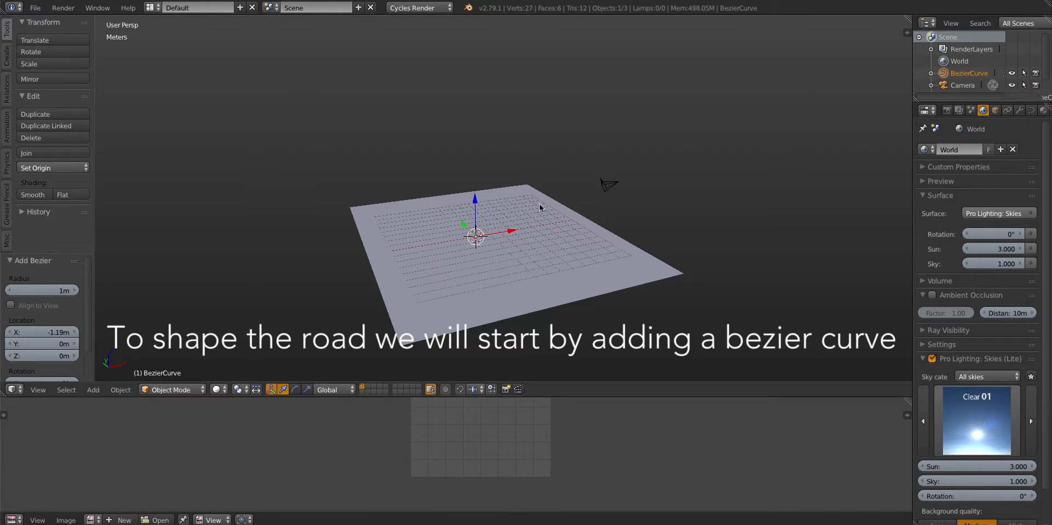
Scale the Bezier curve up until it extends past the road's edges
click(200, 236)
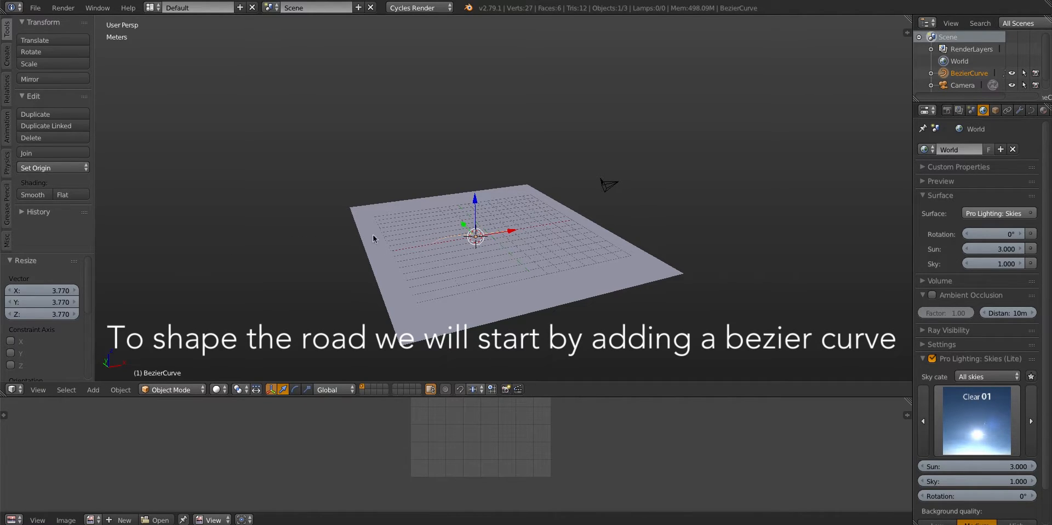
key(s)
click(671, 259)
middle_drag(587, 256, 545, 280)
middle_drag(411, 222, 435, 262)
key(s)
click(366, 274)
Rotate the curve's control points about Z to run along the road's length, checking from the top view
key(Tab)
key(r)
key(z)
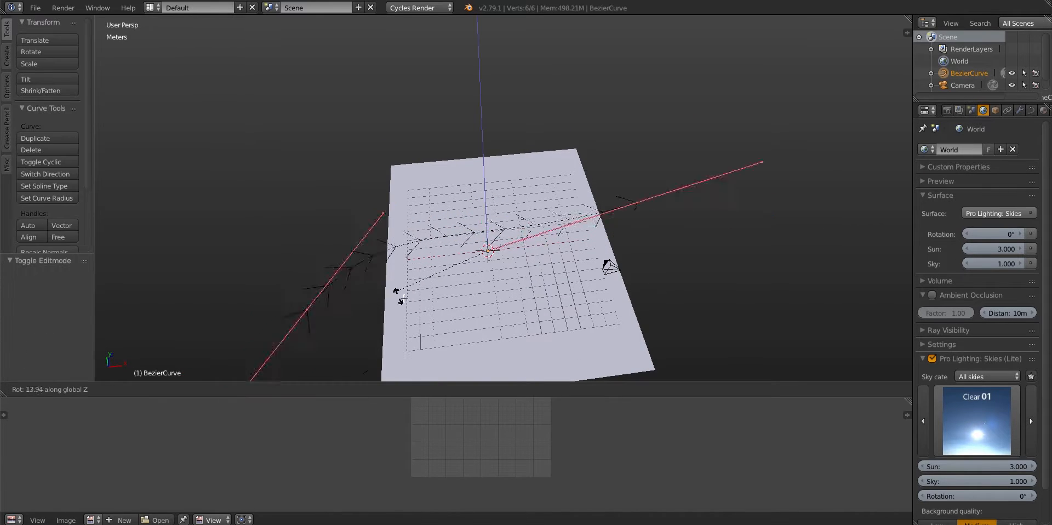
click(503, 305)
key(KP_7)
scroll(482, 274, down, 4)
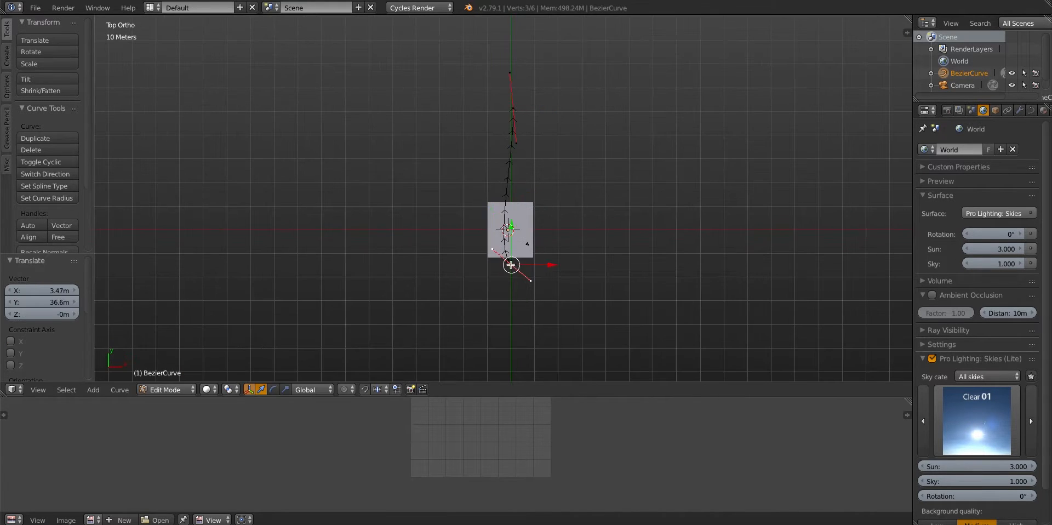
Straighten the curve along Y by moving and rotating its start point and scaling and rotating the end point's handles
key(g)
click(438, 237)
key(r)
click(439, 227)
right_click(520, 171)
key(s)
click(595, 222)
key(r)
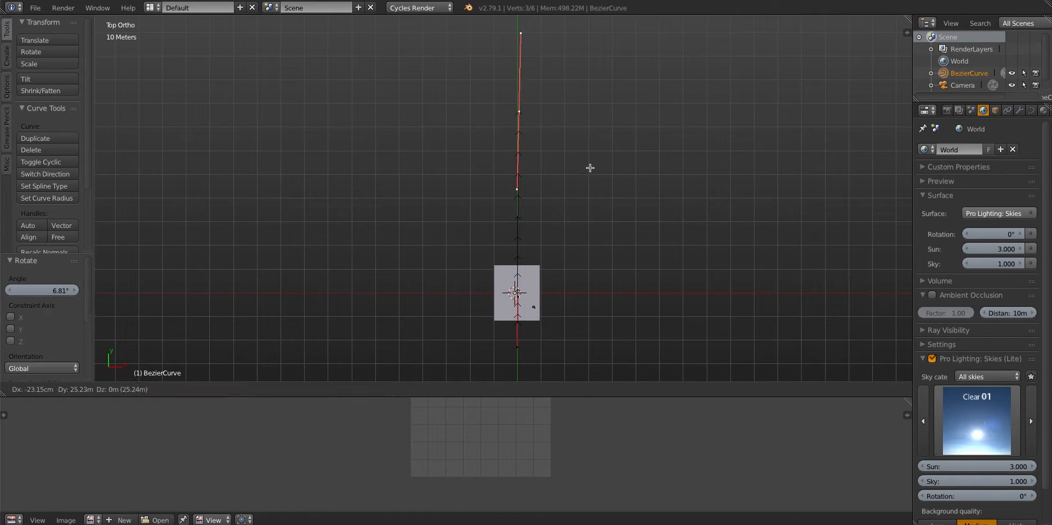
click(590, 167)
Extrude a new curve point forward and to the right, and rotate and enlarge its handles into a smooth bend
scroll(581, 181, down, 4)
shift+middle_drag(560, 193, 548, 263)
key(e)
click(584, 140)
key(r)
click(438, 183)
key(s)
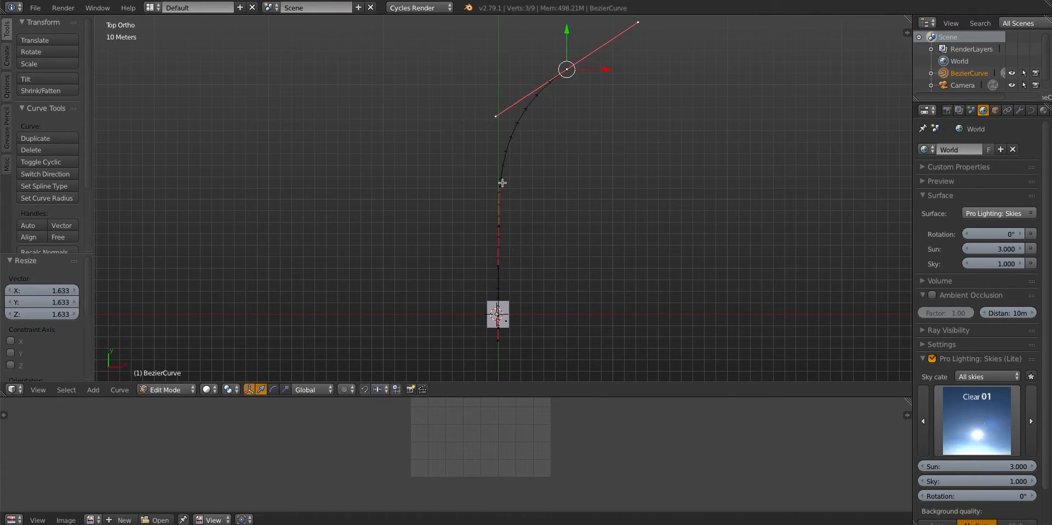
Extrude another point to continue the right-hand bend, and adjust the points and handles to smooth the curve
key(Tab)
key(Tab)
scroll(570, 112, down, 3)
key(g)
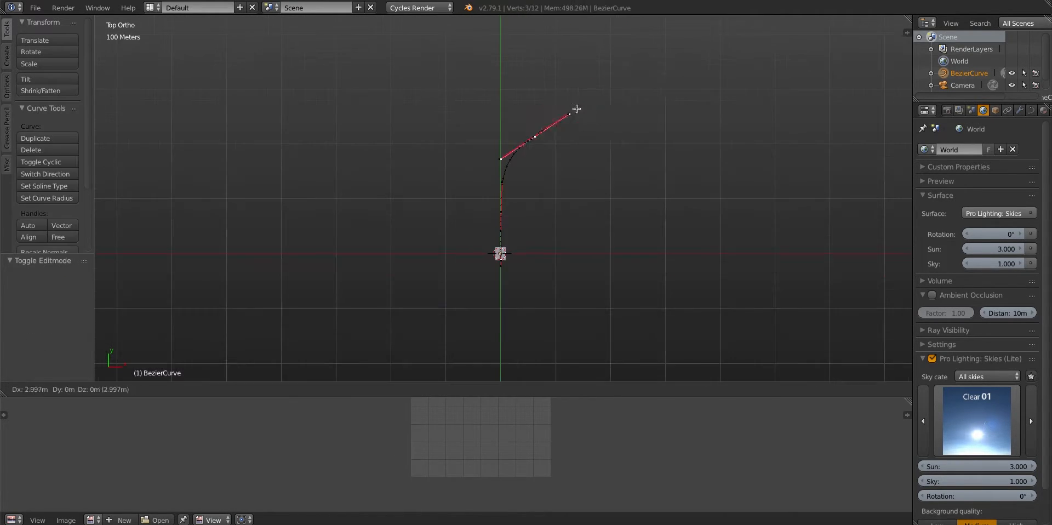
click(567, 144)
key(e)
key(r)
key(g)
click(471, 71)
key(g)
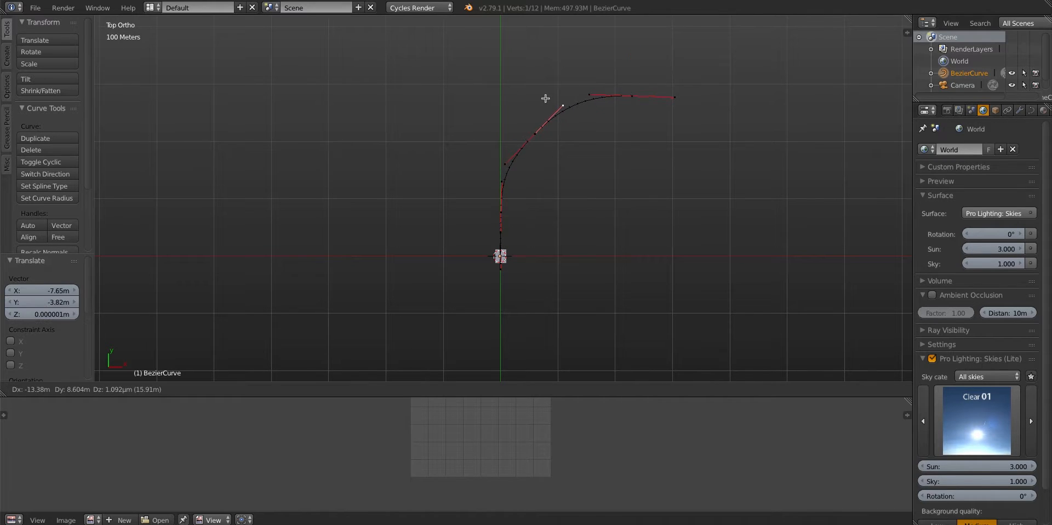
click(544, 98)
key(Tab)
Align the camera to a front perspective view of the road
key(KP_5)
middle_drag(479, 157, 531, 182)
scroll(502, 159, up, 6)
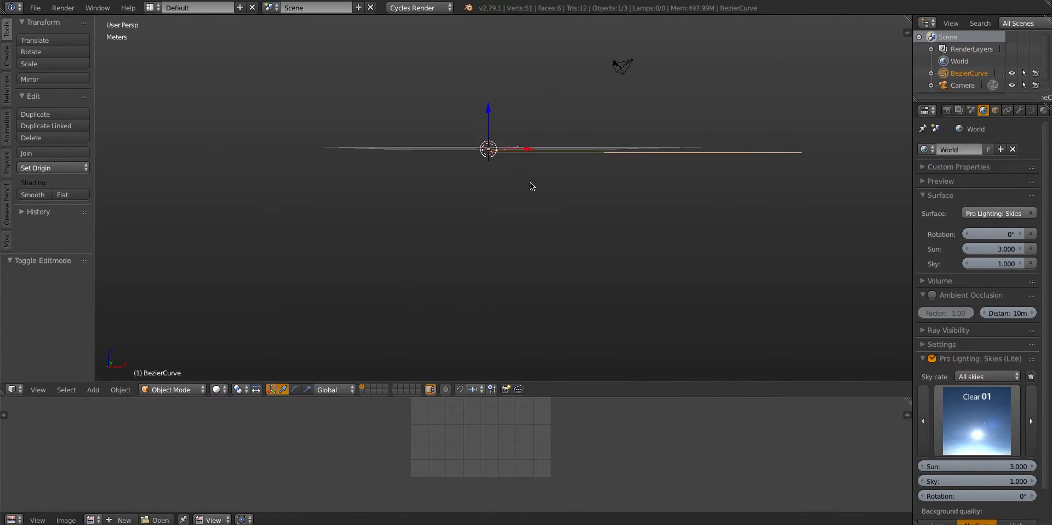
key(KP_1)
key(KP_5)
scroll(549, 233, down, 5)
key(ctrl+alt+KP_0)
Move the camera 25.3 m along Y, raise it above the road along Z, and shift it 1.13 m along X
right_click(559, 315)
key(g)
key(y)
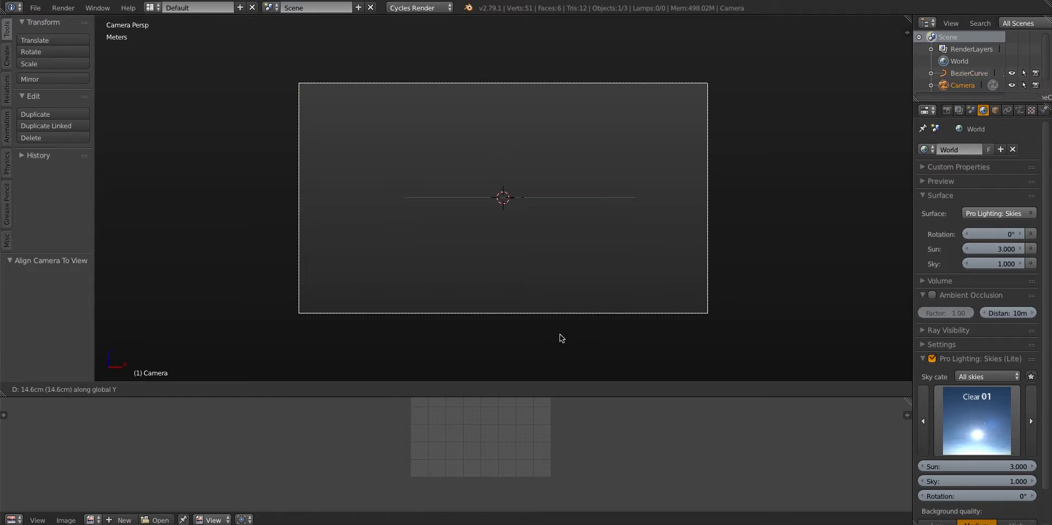
click(500, 146)
key(g)
key(z)
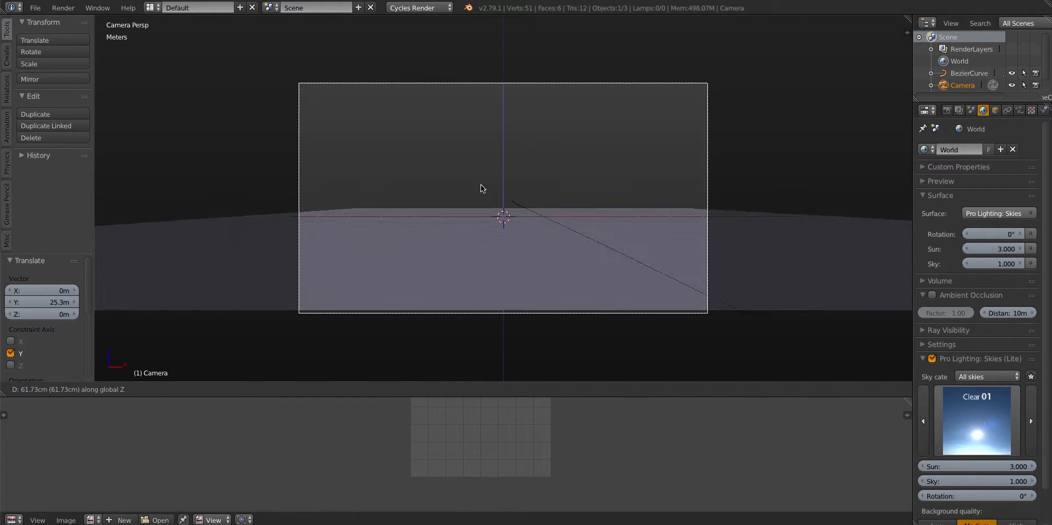
click(475, 129)
key(g)
key(x)
click(488, 287)
scroll(490, 285, up, 2)
Add an Array modifier to the road with fit type Fit Curve, using BezierCurve
right_click(606, 245)
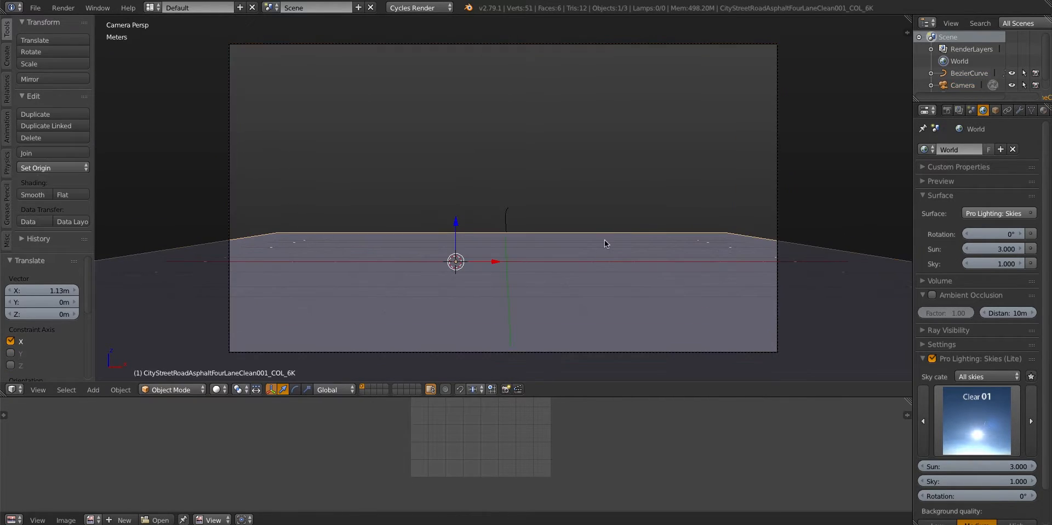
shift+scroll(606, 245, down, 1)
click(1019, 111)
click(941, 156)
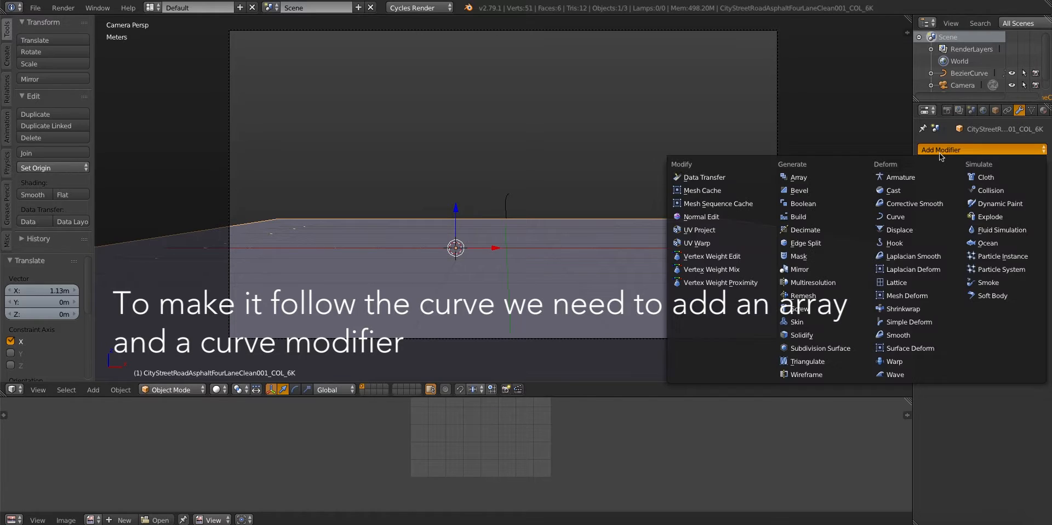
click(795, 178)
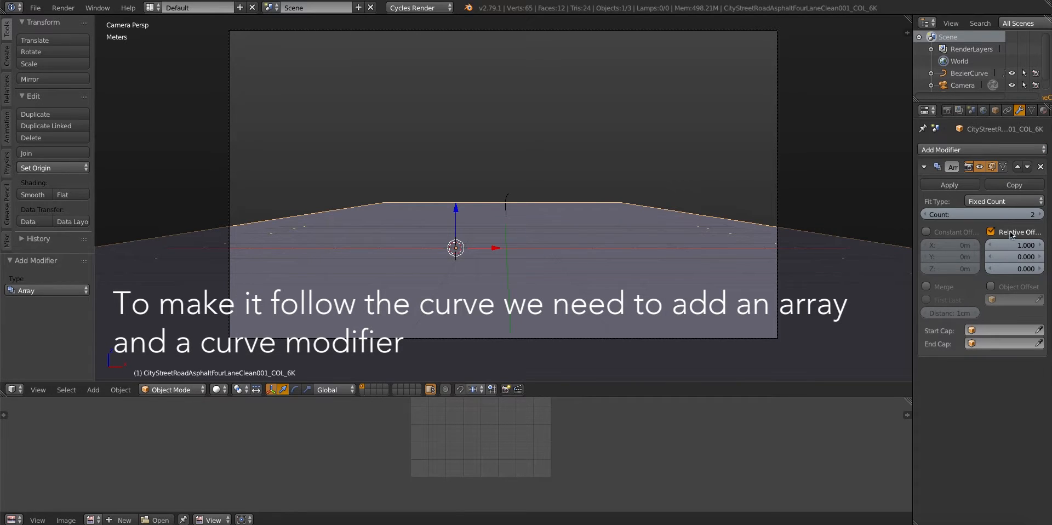
click(995, 160)
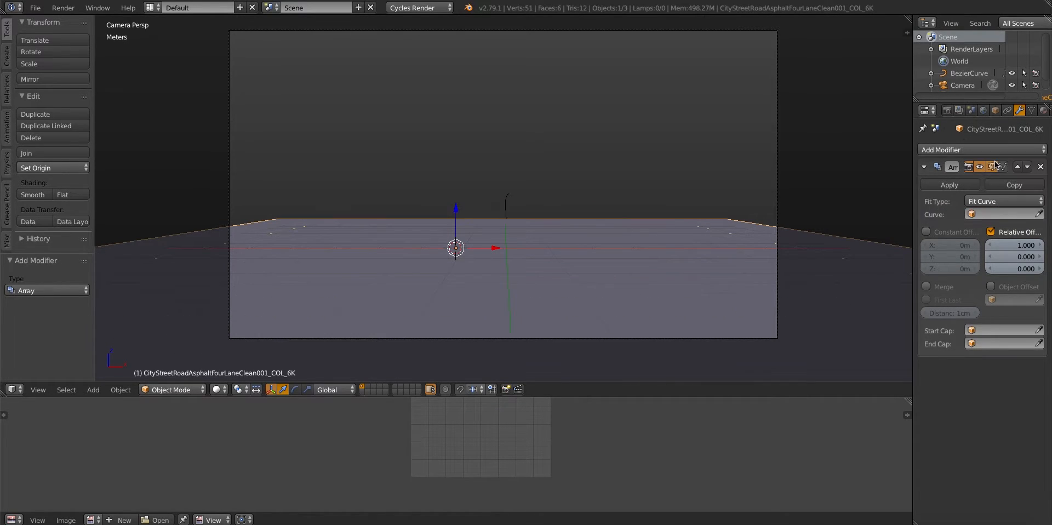
click(1000, 215)
click(978, 230)
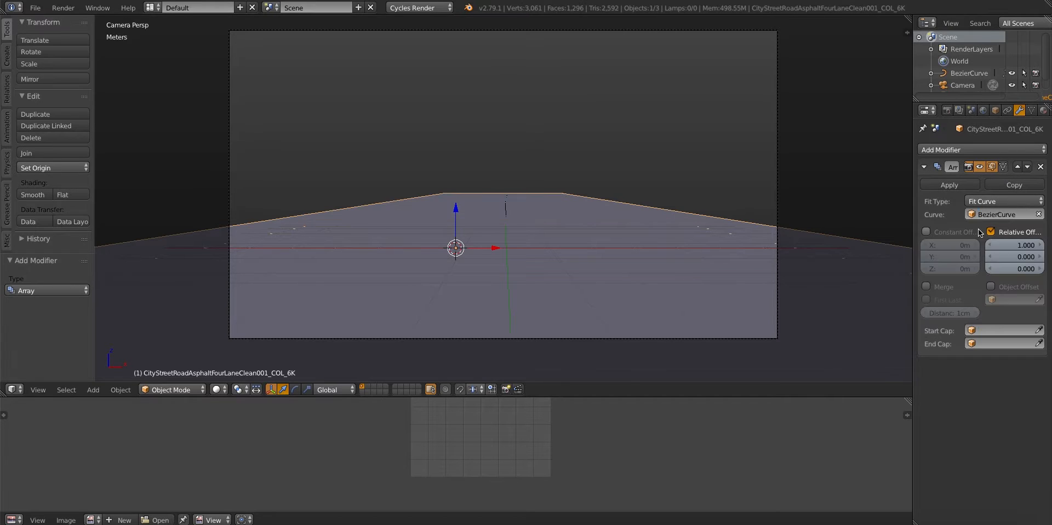
Replace the array's relative offset with a constant offset of 19.18 m in Y, matching the road's length
click(992, 232)
click(941, 232)
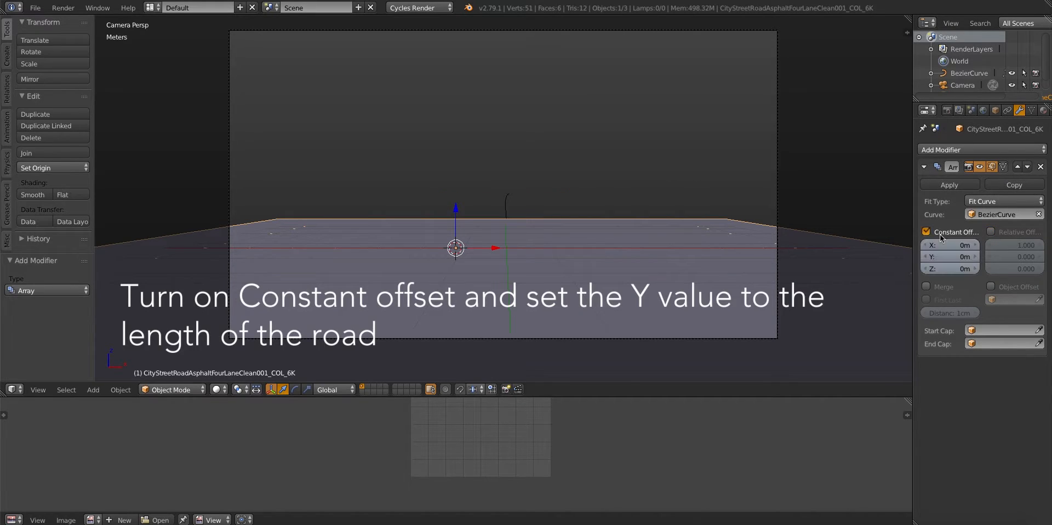
key(n)
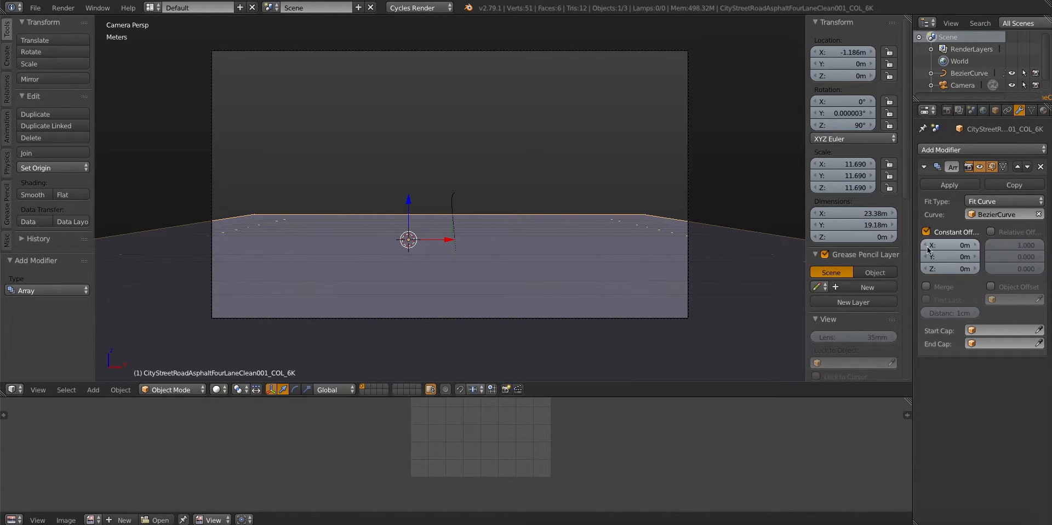
text(19.18m)
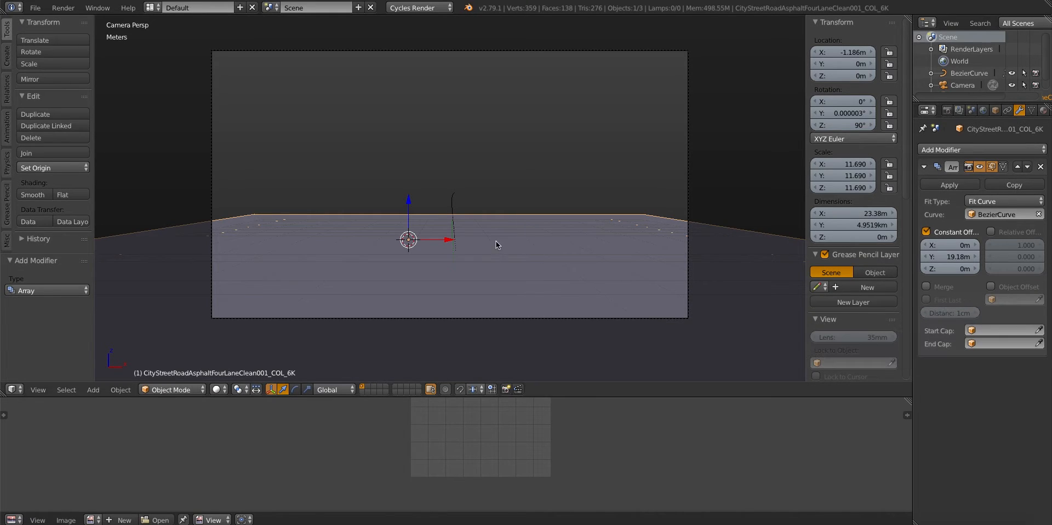
Apply the road object's scale and rotation
middle_drag(496, 241, 503, 256)
key(KP_0)
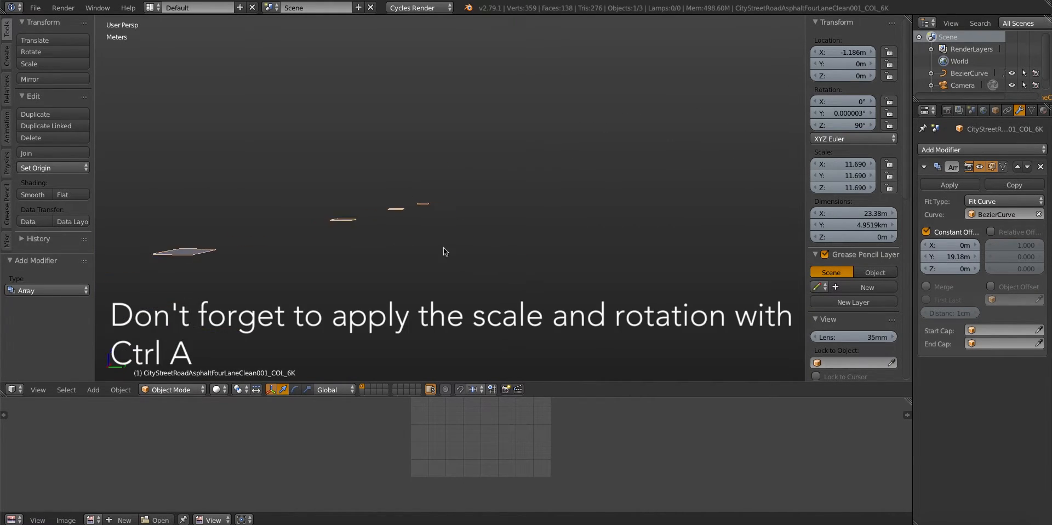
key(ctrl+a)
click(465, 263)
middle_drag(465, 264, 570, 245)
key(ctrl+a)
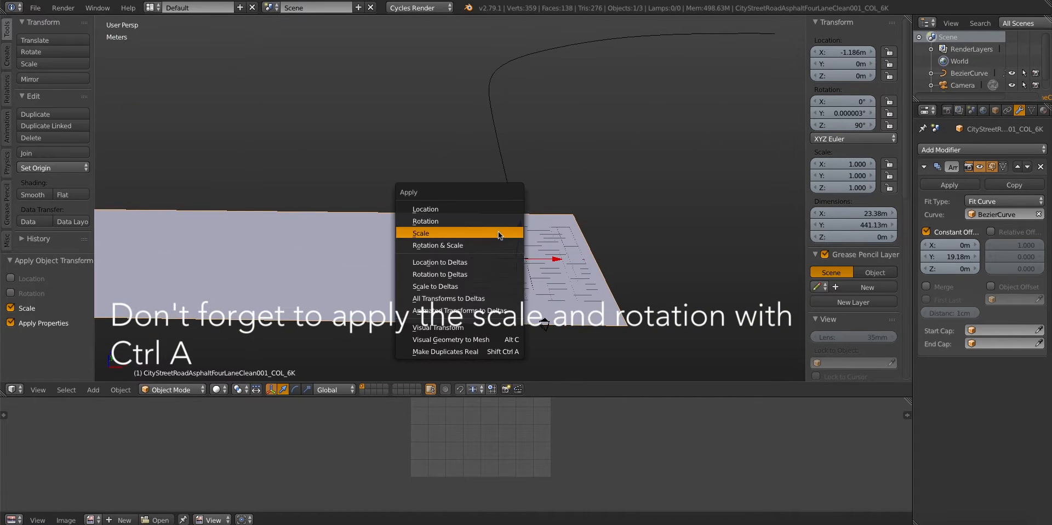
click(496, 221)
middle_drag(496, 222, 497, 198)
scroll(455, 145, up, 4)
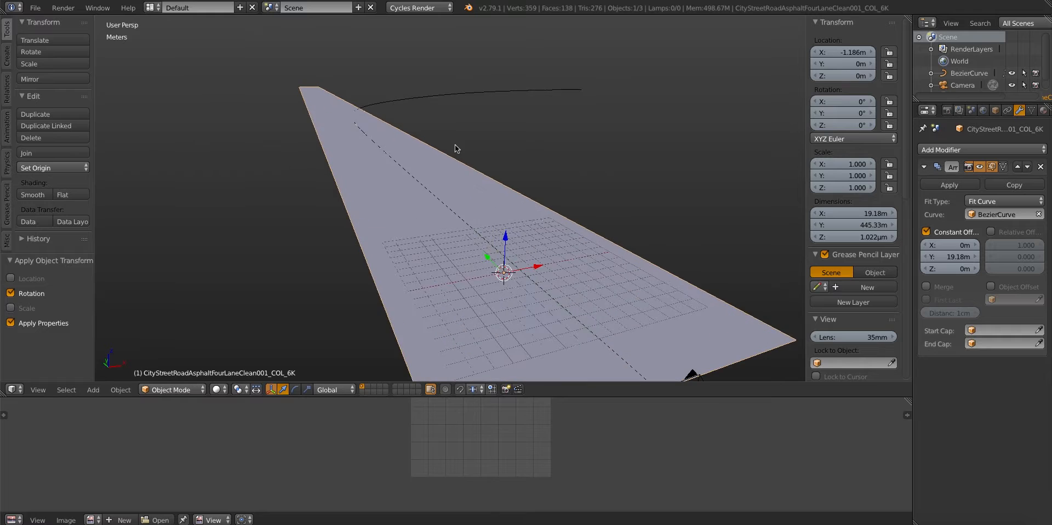
Add a Curve modifier to the road with BezierCurve as the deforming object
right_click(674, 343)
right_click(694, 280)
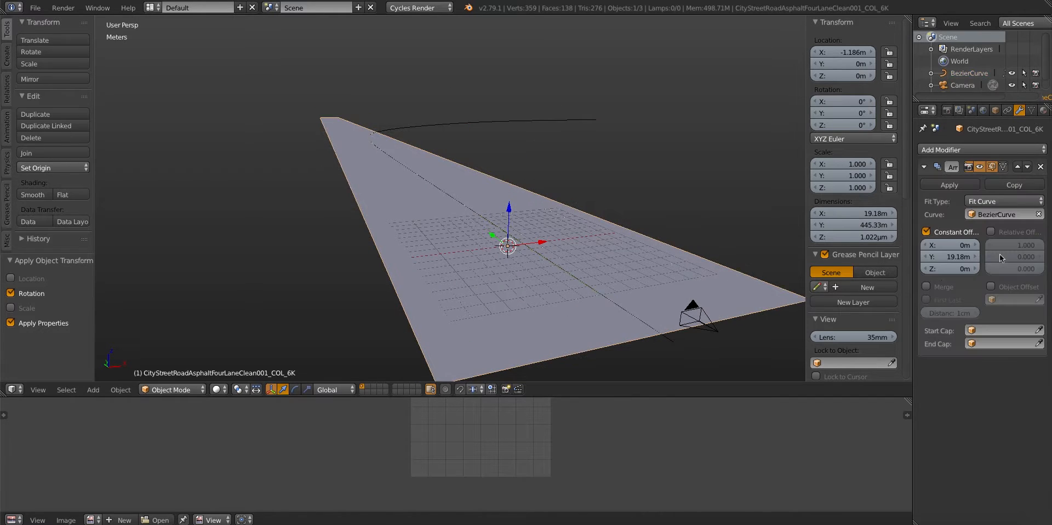
click(963, 149)
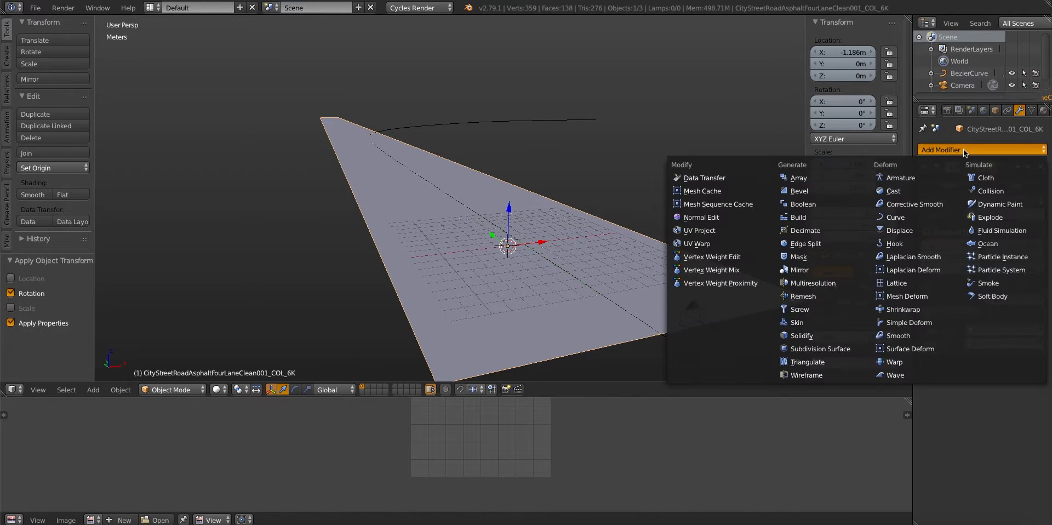
click(890, 217)
click(941, 414)
click(943, 291)
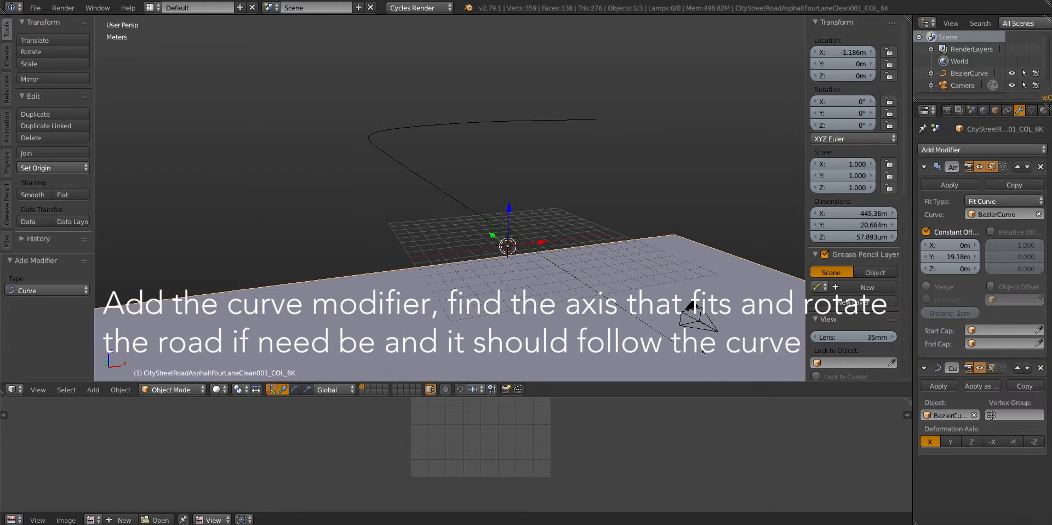
Try the Y, Z, -Y and -Z deformation axes on the road's Curve modifier and a free rotation about Z
click(950, 442)
click(930, 442)
scroll(386, 253, down, 4)
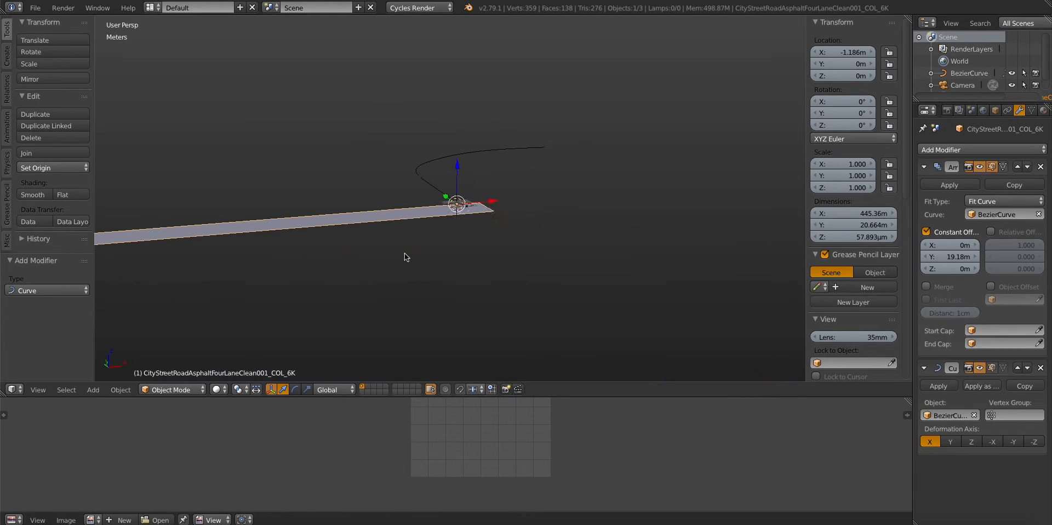
mouse_move(437, 228)
middle_down()
mouse_move(489, 265)
mouse_move(436, 230)
middle_up()
scroll(489, 264, up, 4)
click(972, 441)
click(1013, 441)
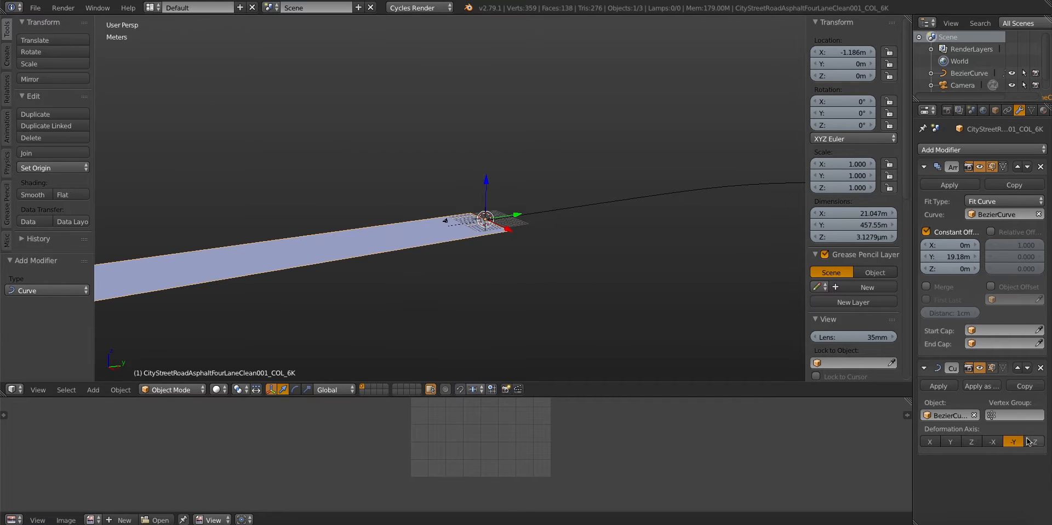
middle_drag(444, 279, 608, 322)
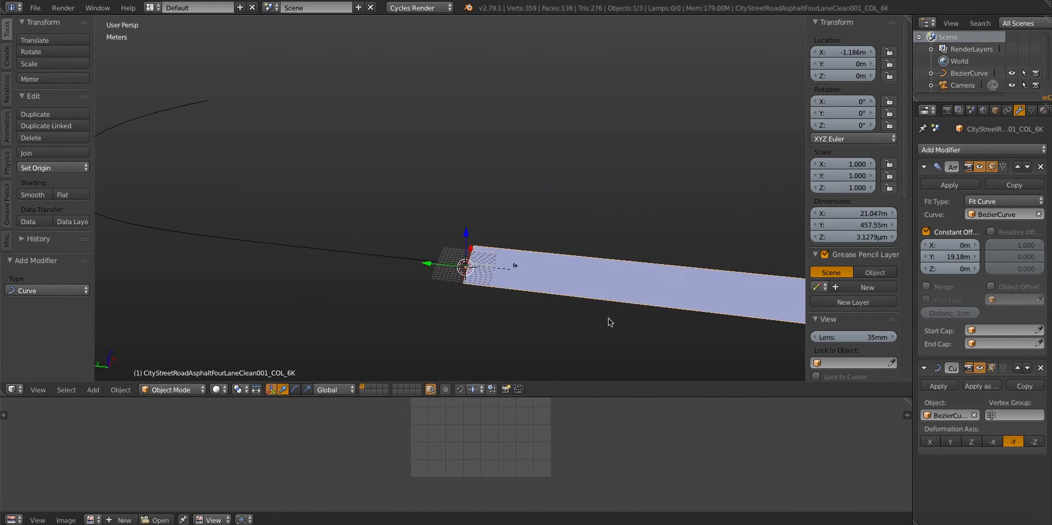
click(1034, 442)
click(1015, 443)
key(r)
key(z)
right_click(524, 176)
Set the Curve modifier's deformation axis to X and rotate the road -90° about Z so it follows the curve
click(929, 442)
middle_drag(561, 300, 463, 292)
text(rz)
text(-90)
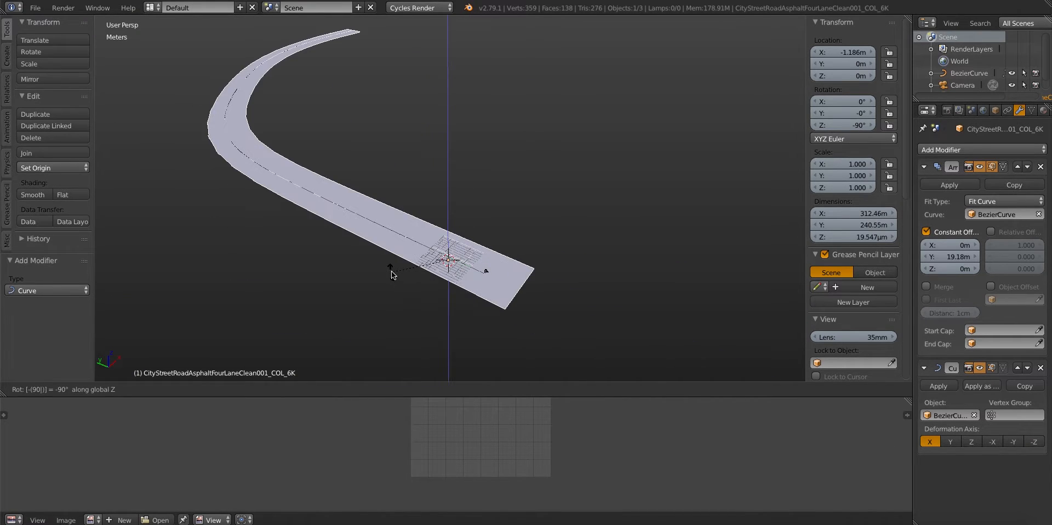
key(Return)
middle_drag(393, 274, 386, 236)
scroll(399, 281, up, 1)
scroll(398, 281, down, 1)
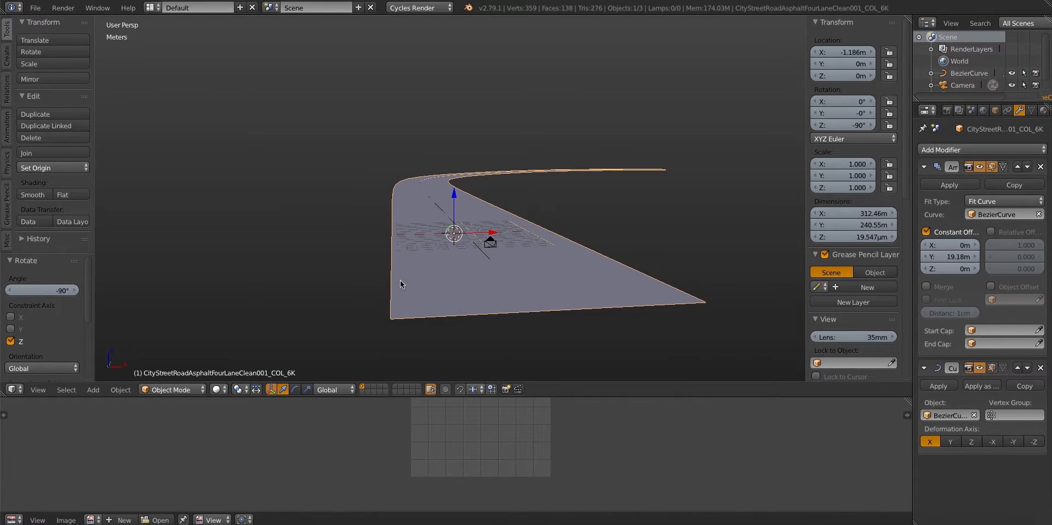
scroll(399, 281, up, 2)
Toggle the viewport display of the road's Curve and Array modifiers to compare their effect
click(980, 368)
click(980, 167)
click(980, 167)
click(979, 368)
middle_drag(597, 296, 540, 334)
Switch to the camera view, select the camera, and show a rendered preview of the road
key(KP_0)
scroll(470, 221, up, 3)
click(963, 85)
click(1019, 110)
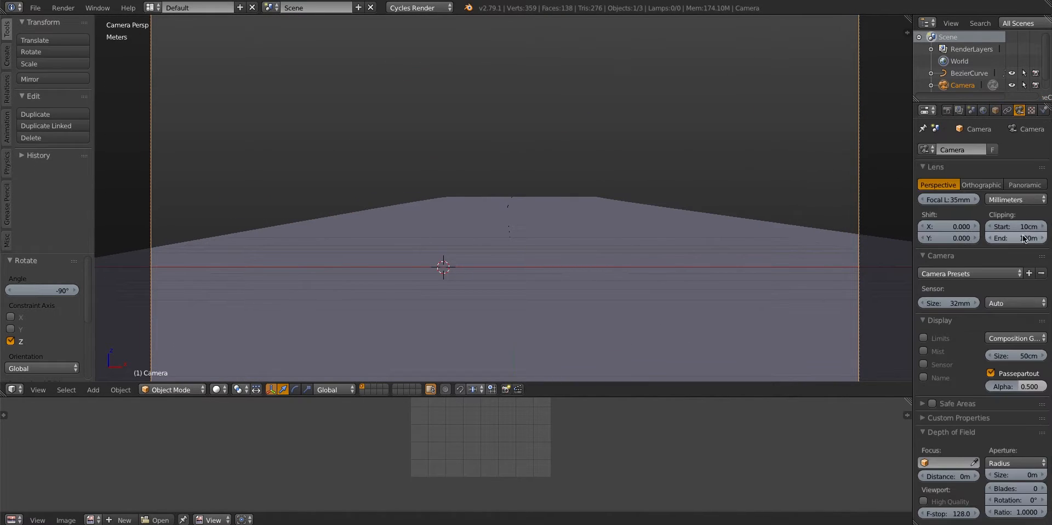
key(F12)
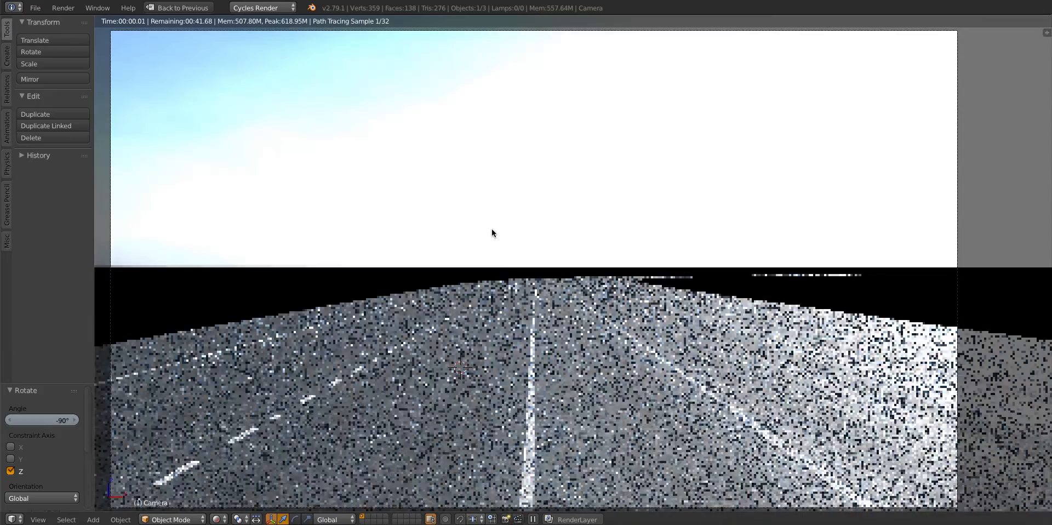
Move the camera about 1.11 m along X and lower it about 31.6 cm along Z
key(g)
key(x)
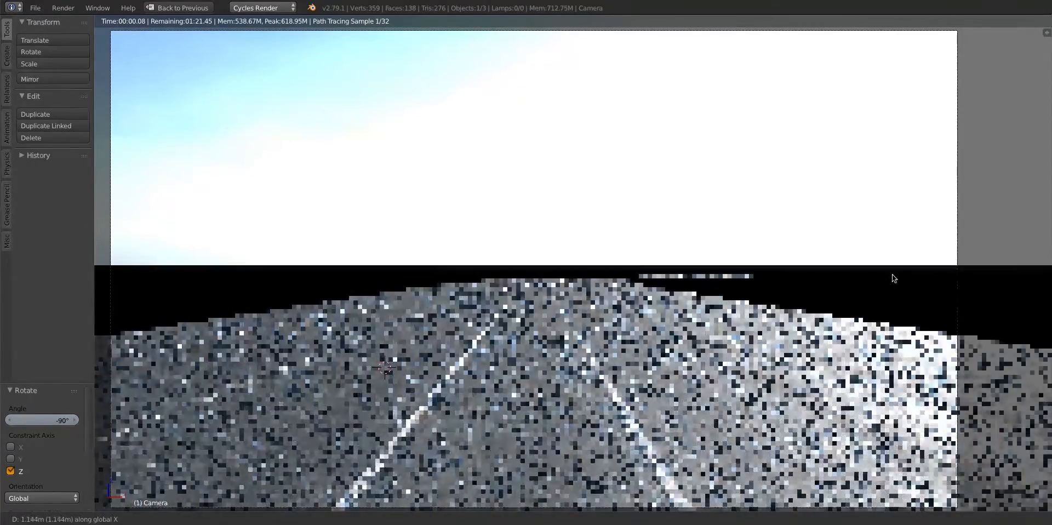
click(892, 274)
mouse_move(450, 265)
ctrl+middle_down()
mouse_move(448, 275)
mouse_move(453, 264)
ctrl+middle_up()
key(g)
key(z)
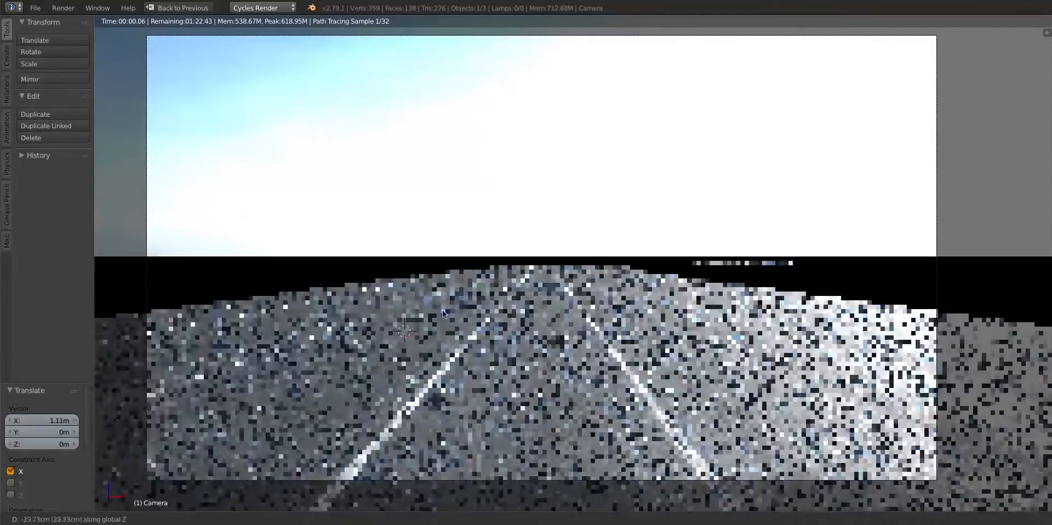
click(442, 310)
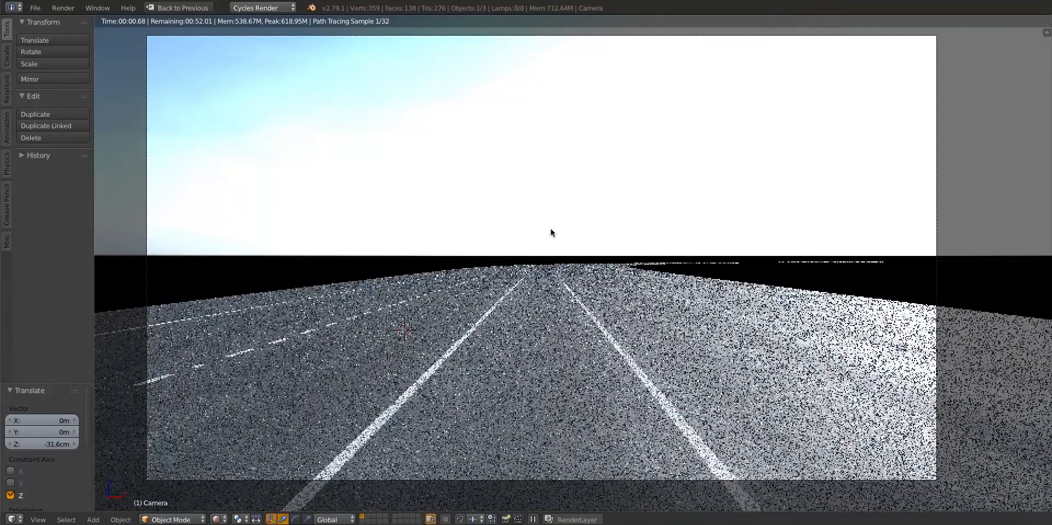
Set the scene's colour management view to Filmic with the Medium High Contrast look
key(ctrl+space)
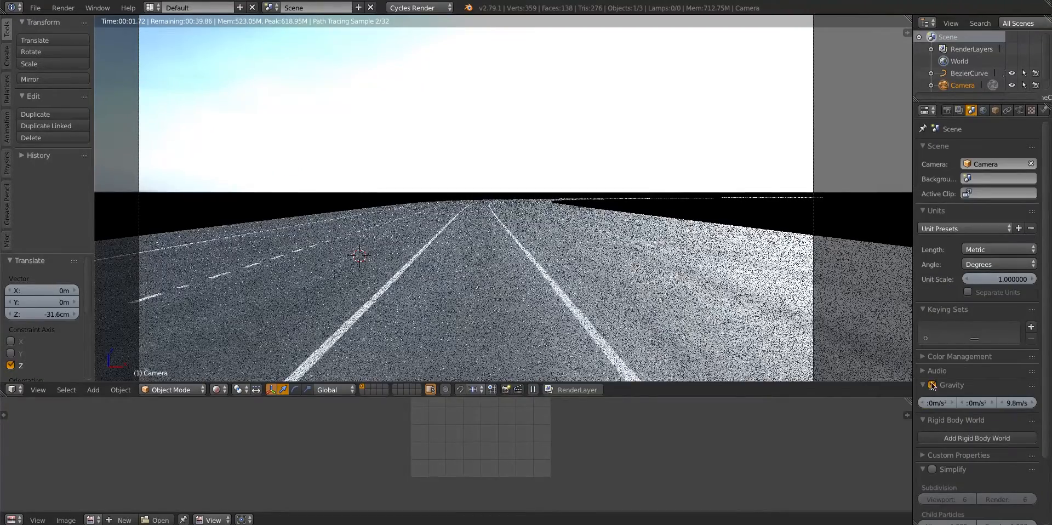
click(938, 356)
scroll(940, 366, down, 2)
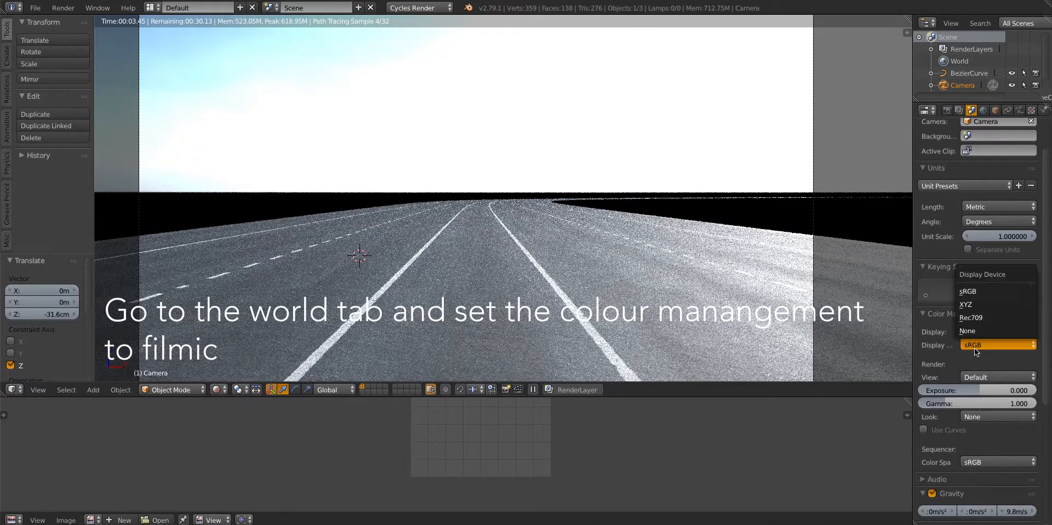
click(983, 378)
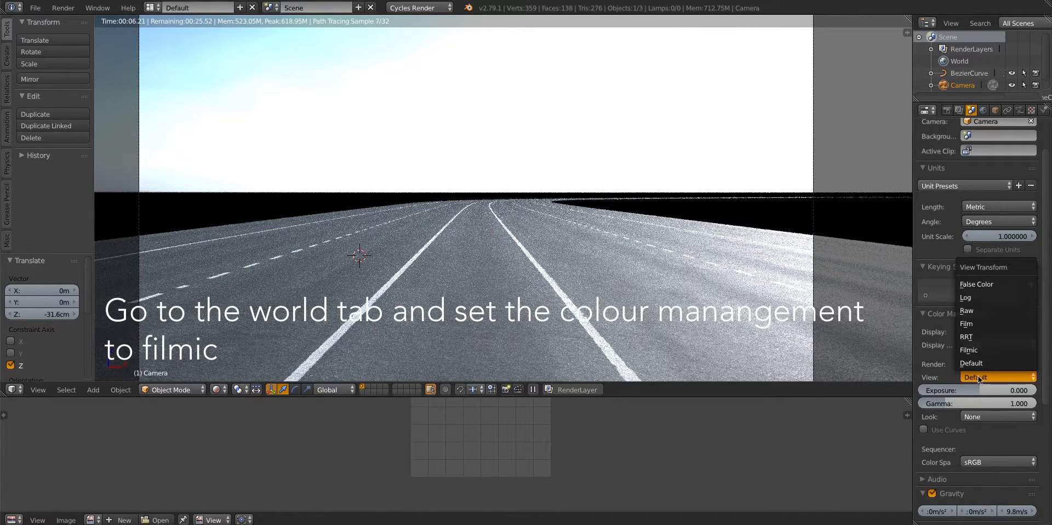
click(971, 350)
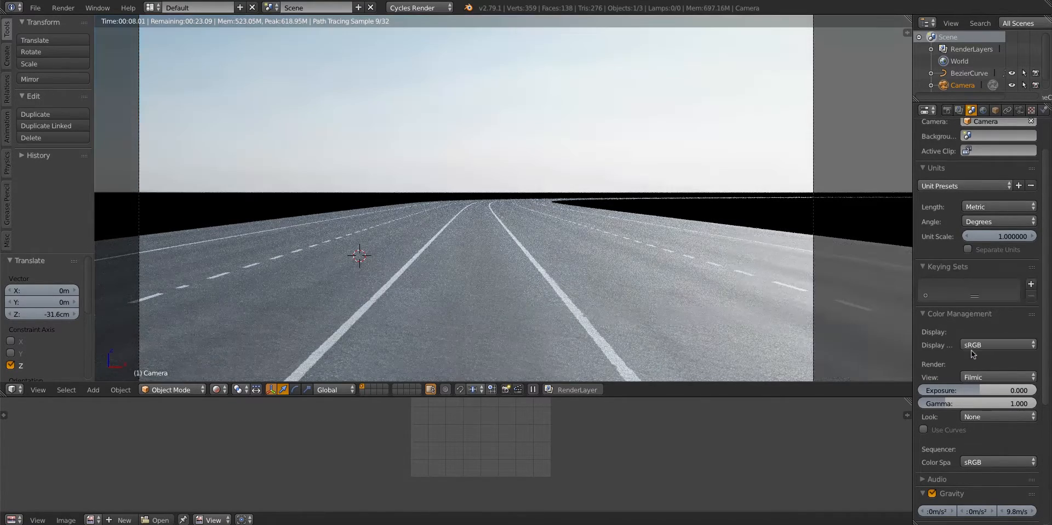
click(985, 414)
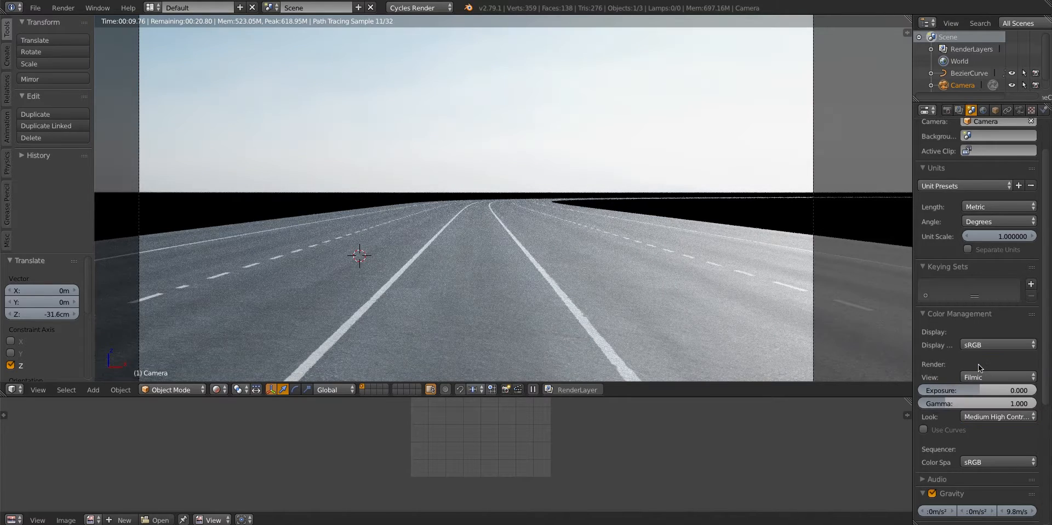
click(978, 364)
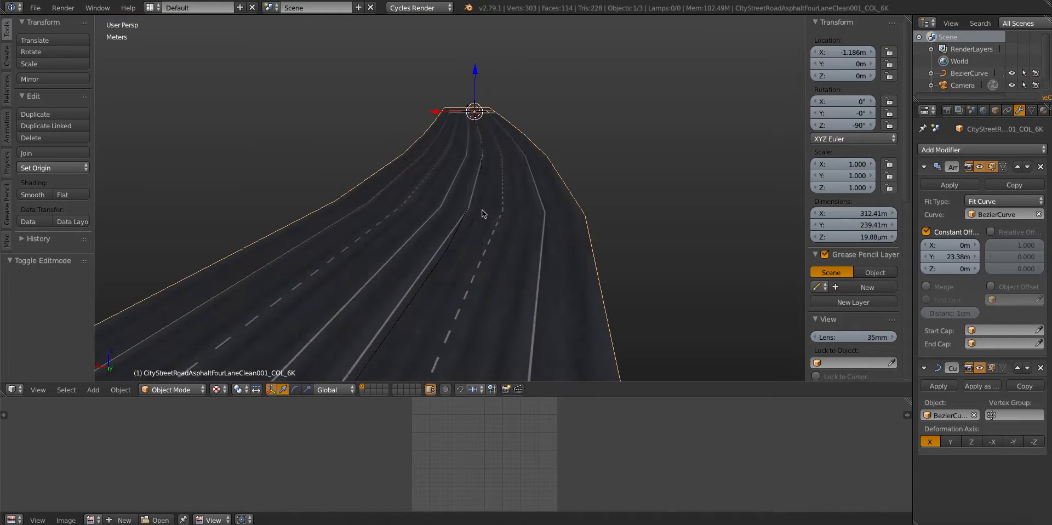
Add four evenly spaced loop cuts across the road mesh in Edit Mode to smooth its bend
shift+middle_drag(502, 239, 502, 224)
scroll(502, 225, up, 1)
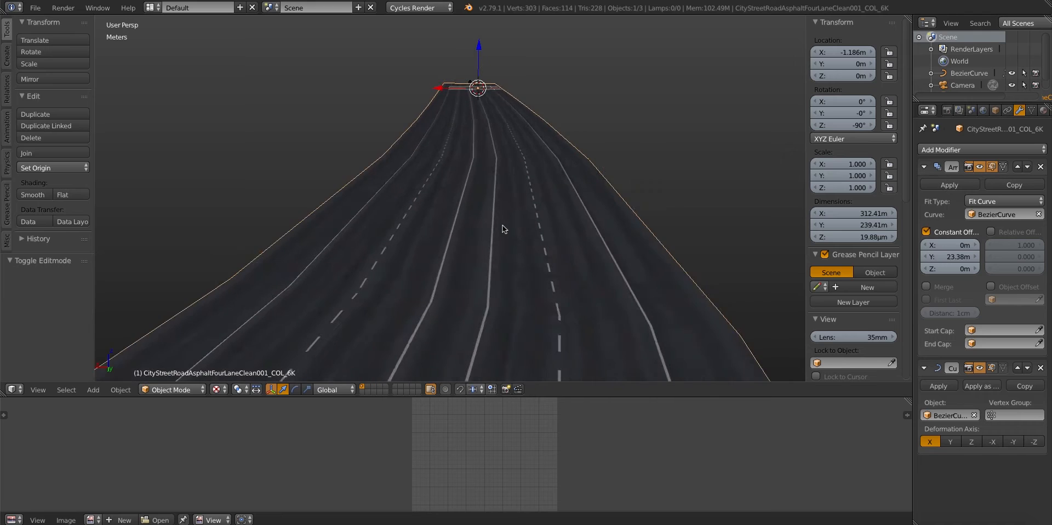
scroll(502, 226, down, 4)
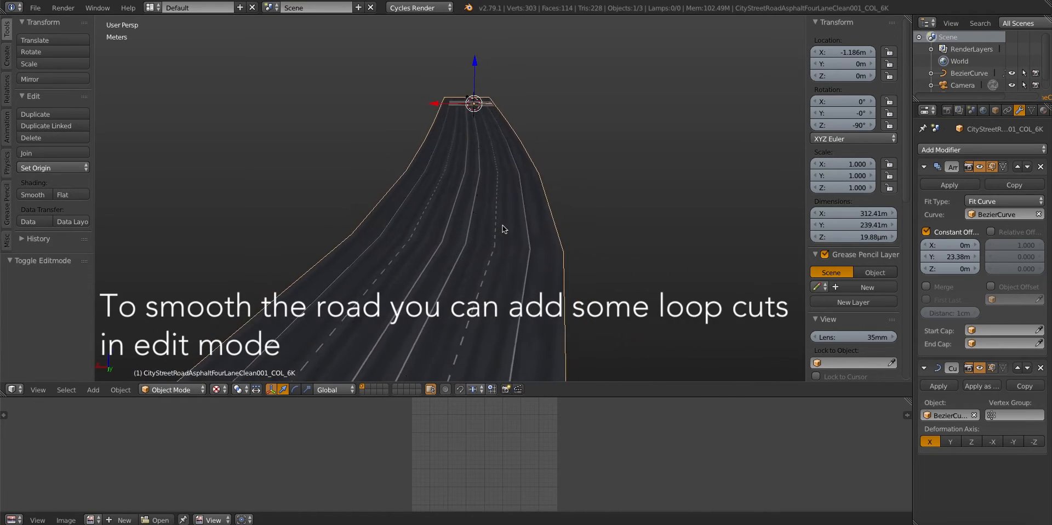
key(Tab)
middle_drag(518, 197, 462, 227)
scroll(357, 223, up, 5)
key(a)
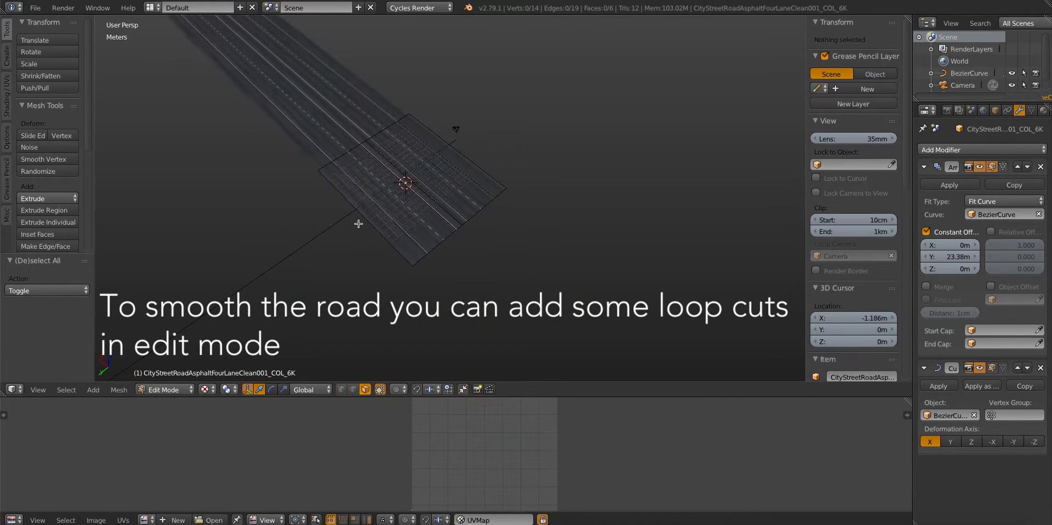
key(ctrl+r)
click(358, 224)
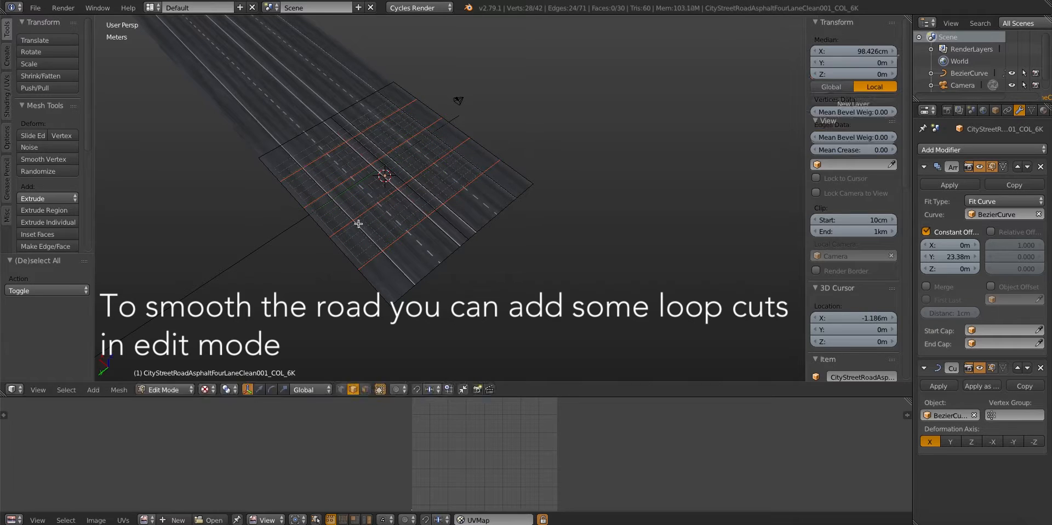
right_click(359, 224)
key(Tab)
scroll(358, 223, down, 5)
middle_drag(359, 223, 503, 140)
scroll(416, 228, down, 4)
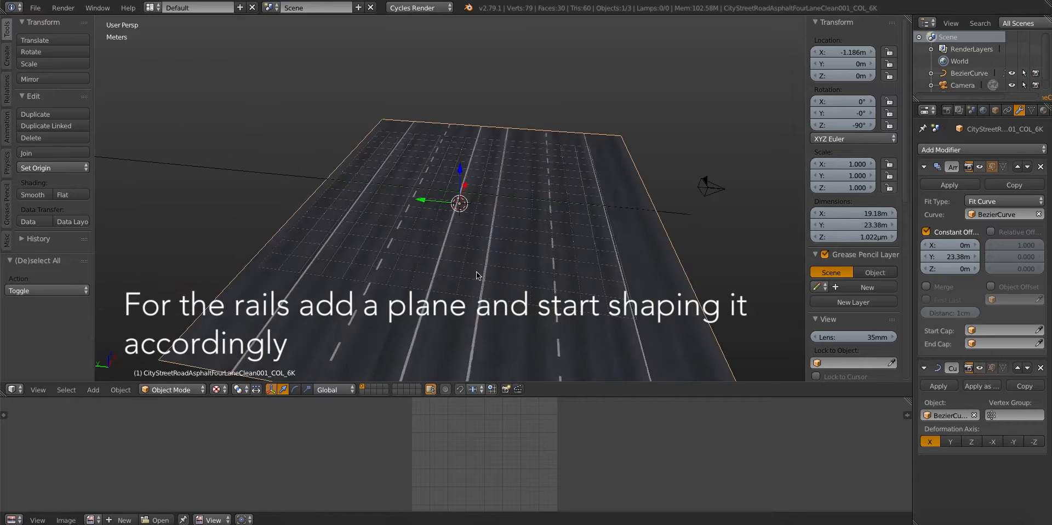
Add a plane at the road's centre, scaled to about 0.246, and raise it about 15.3 cm
key(shift+a)
mouse_move(476, 261)
click(571, 265)
middle_drag(307, 215, 392, 228)
key(s)
click(443, 209)
drag(460, 168, 460, 164)
Stand the plane upright by rotating it -90° about the X axis
middle_drag(408, 200, 433, 230)
text(rx-90)
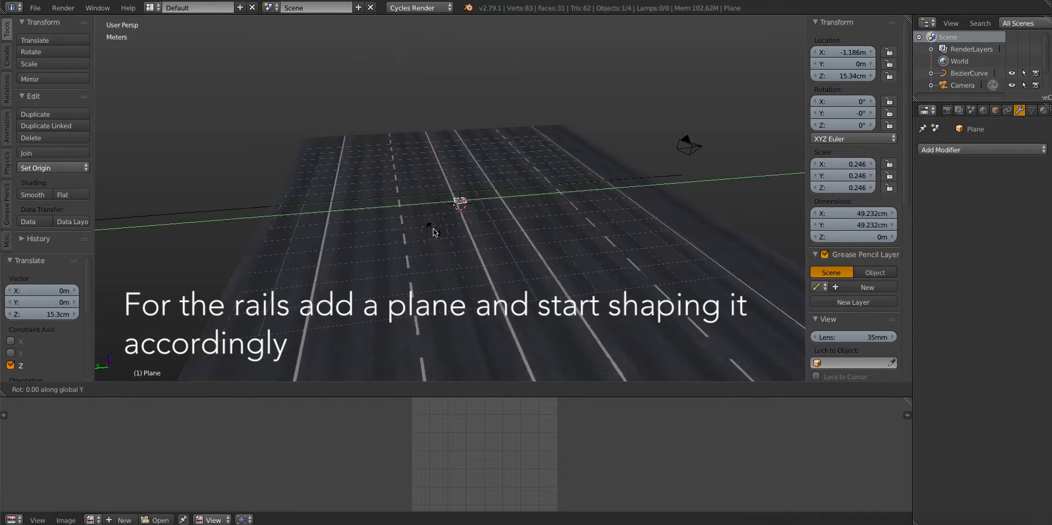
key(Return)
scroll(433, 232, up, 3)
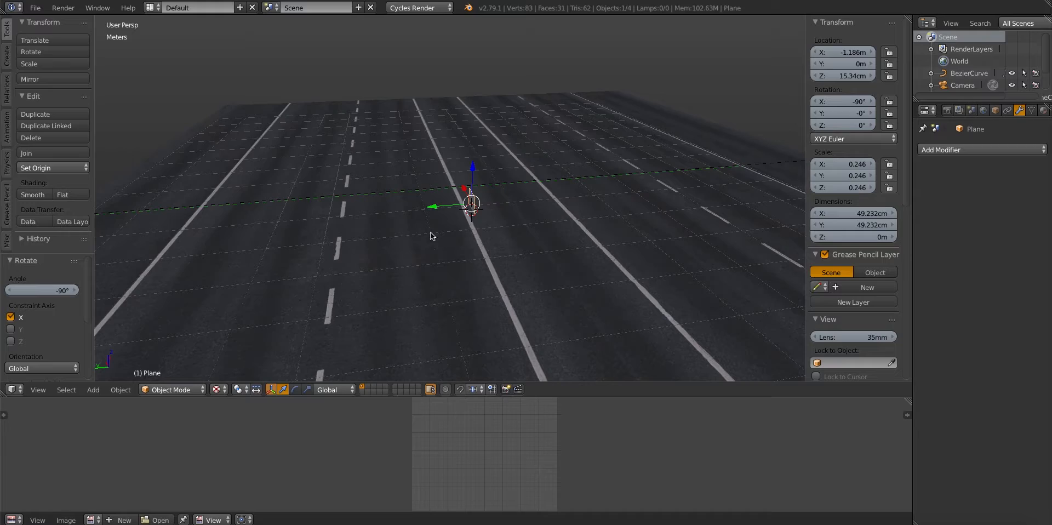
Move the plane along X to about -1.25 m and raise it about 21.9 cm along Z
middle_drag(432, 229, 429, 193)
key(g)
key(x)
click(415, 241)
scroll(416, 241, up, 2)
key(g)
key(z)
click(461, 229)
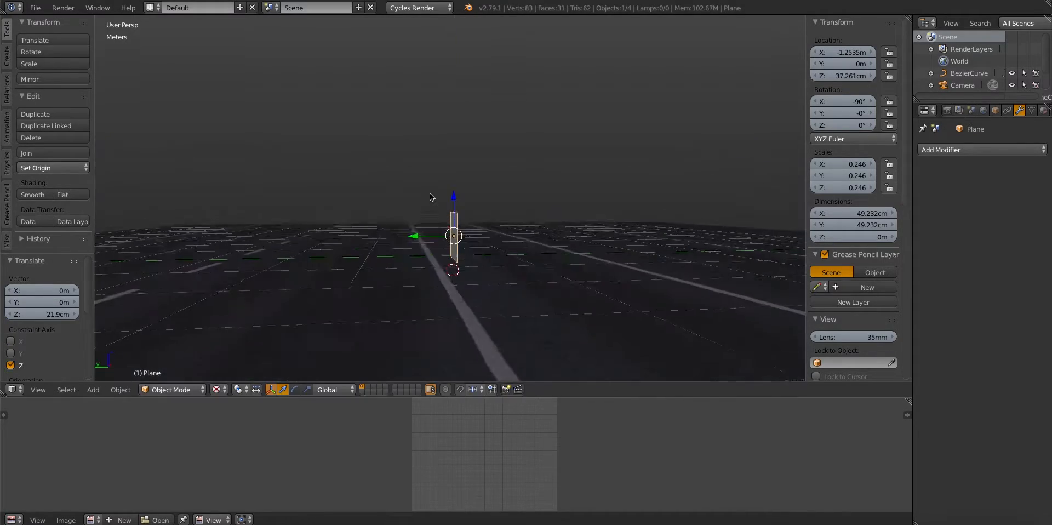
Scale the upright plane along Z and overall, and set its height above the road to about 45.5 cm
key(g)
key(z)
click(429, 189)
key(s)
key(z)
click(447, 238)
key(g)
key(z)
click(433, 233)
key(s)
click(429, 236)
middle_drag(429, 236, 630, 233)
Add a horizontal loop cut through the plane's middle and delete the vertices of its lower half
key(Tab)
key(KP_3)
scroll(440, 228, up, 7)
key(a)
middle_drag(458, 207, 472, 211)
key(ctrl+r)
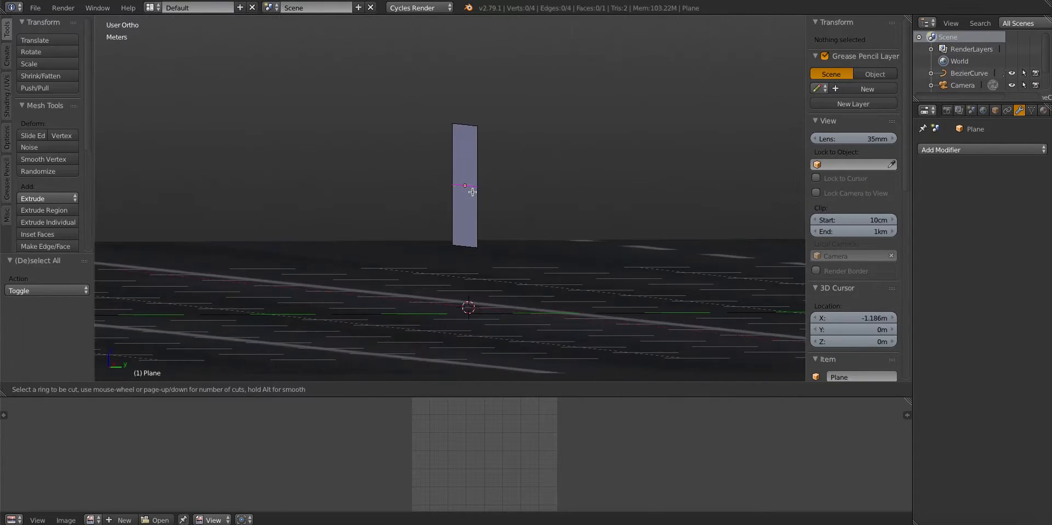
double_click(472, 193)
key(KP_3)
key(a)
click(341, 389)
key(b)
drag(422, 234, 509, 277)
key(x)
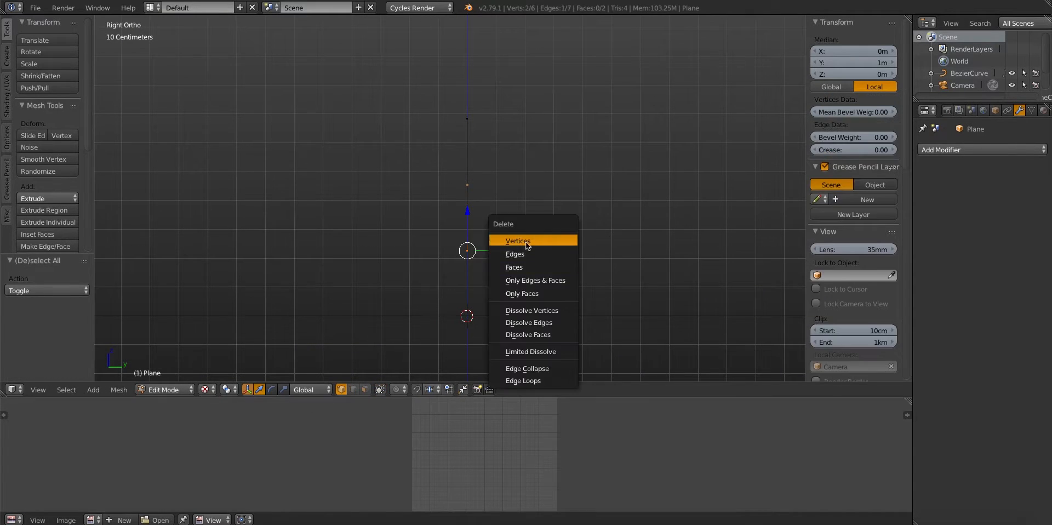
click(505, 238)
key(Tab)
Add a Mirror modifier to the plane, mirroring on Y instead of X with Clipping enabled
click(980, 150)
click(810, 255)
click(934, 228)
click(927, 215)
click(965, 228)
Add four horizontal loop cuts to the upper half of the mirrored plane in Edit Mode
key(Tab)
shift+middle_drag(342, 199, 329, 211)
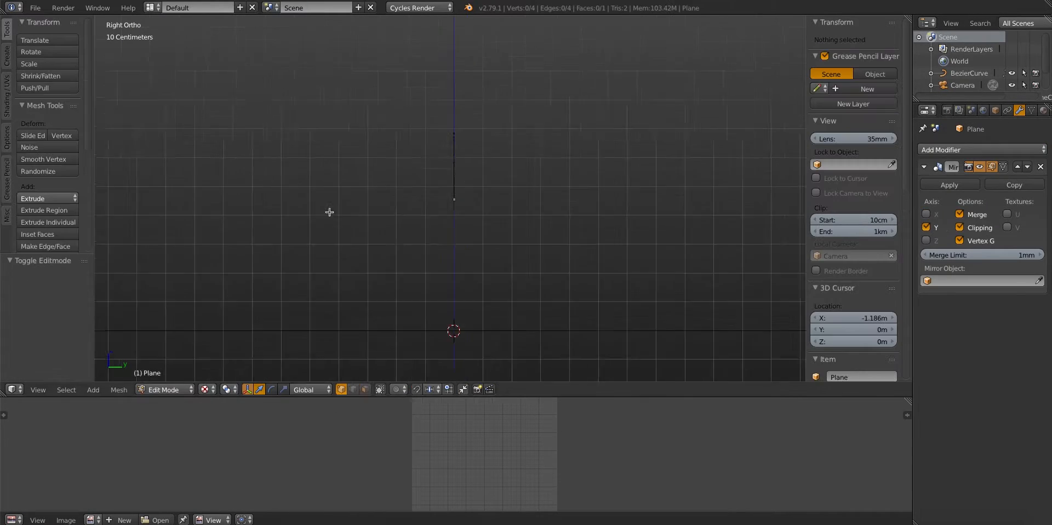
middle_drag(436, 194, 442, 187)
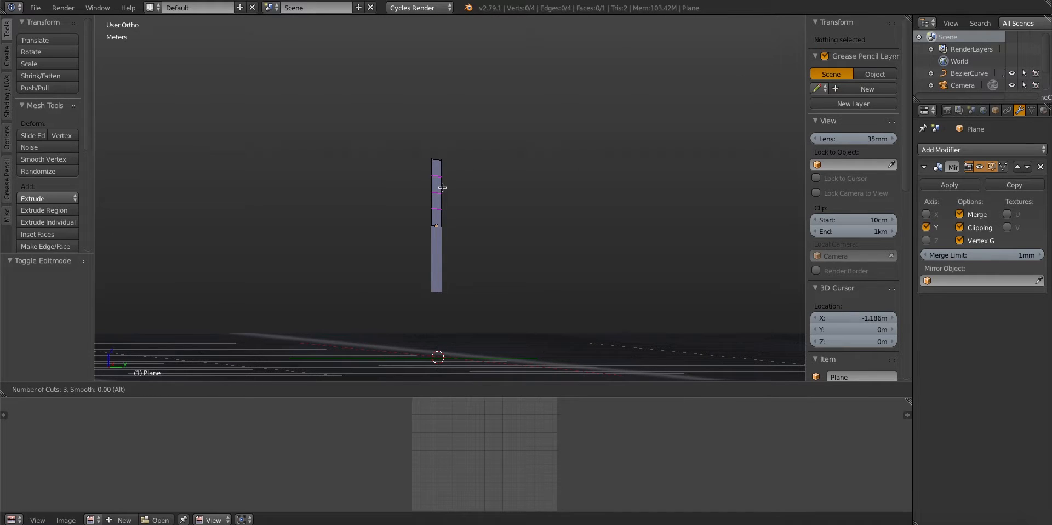
click(442, 186)
key(a)
scroll(420, 173, up, 3)
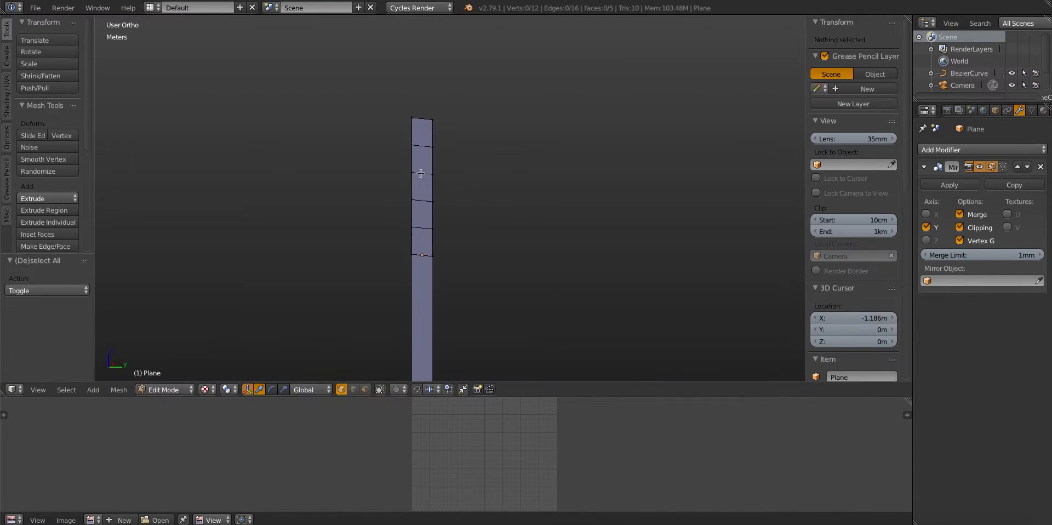
Bend the rail profile by offsetting its middle, top and bottom edges along Y with proportional editing, the bottom edge by about 2.17 cm
right_click(419, 168)
key(KP_3)
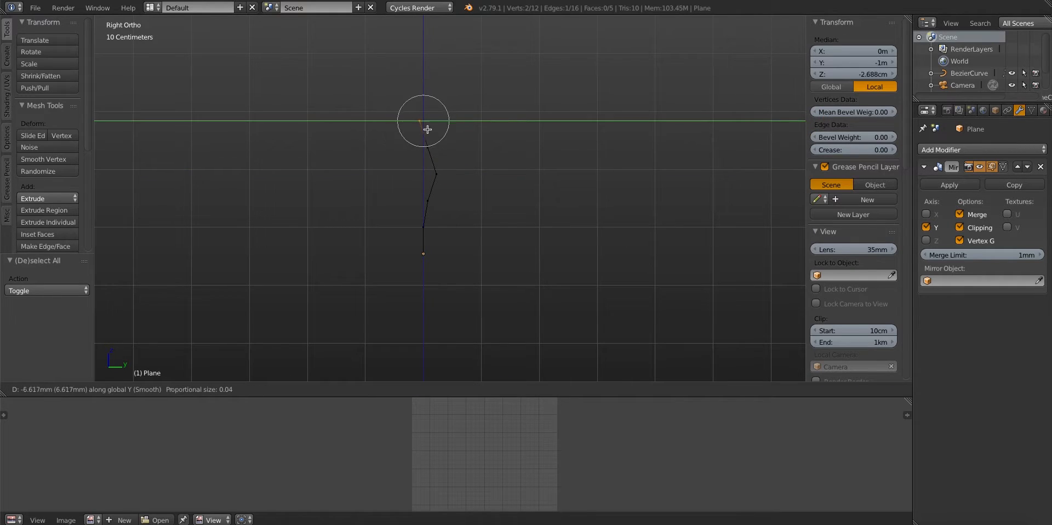
scroll(426, 130, up, 2)
click(424, 130)
key(a)
right_click(441, 259)
key(g)
key(y)
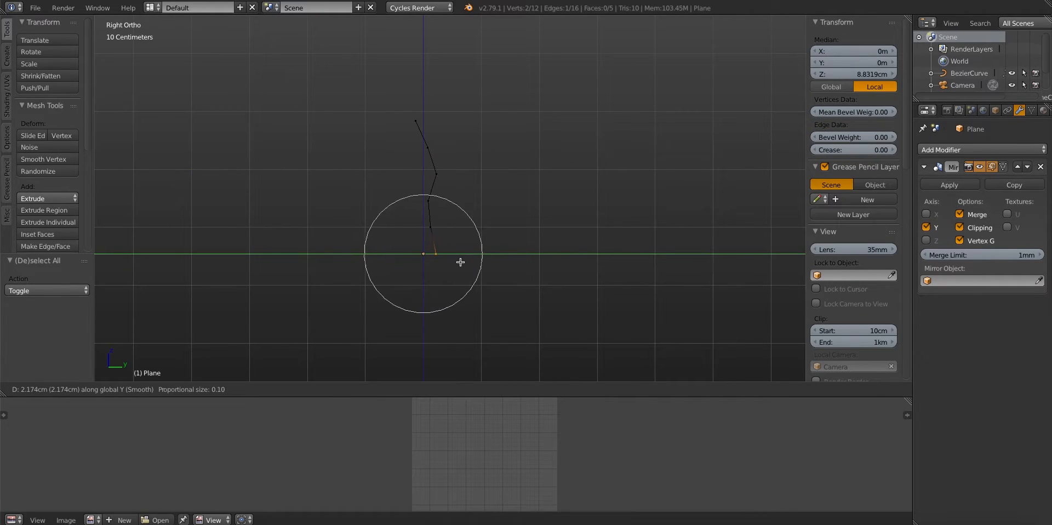
click(460, 262)
Leave Edit Mode and add a Subdivision Surface modifier to the rail plane
key(Tab)
key(Tab)
Refine the rail's corrugated profile by moving one of its horizontal edges along Y
key(Tab)
mouse_move(422, 178)
middle_down()
mouse_move(515, 241)
mouse_move(450, 220)
mouse_move(495, 215)
mouse_move(329, 241)
mouse_move(442, 227)
mouse_move(456, 197)
mouse_move(402, 208)
mouse_move(493, 206)
middle_up()
scroll(515, 242, down, 3)
click(954, 150)
click(821, 349)
key(Tab)
click(450, 227)
key(a)
right_click(455, 197)
key(g)
key(y)
click(431, 205)
key(Tab)
Add a Solidify modifier to the rail plane
click(989, 150)
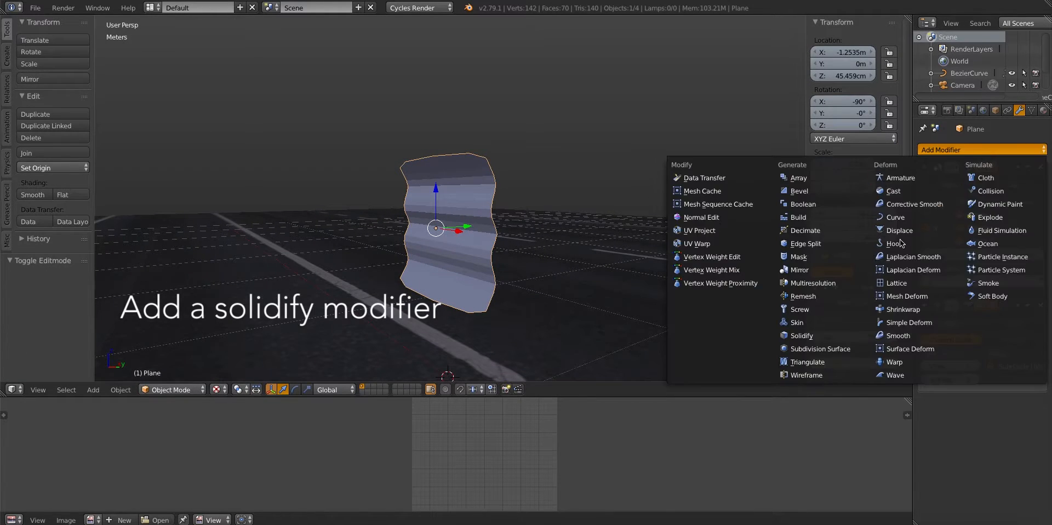
click(801, 335)
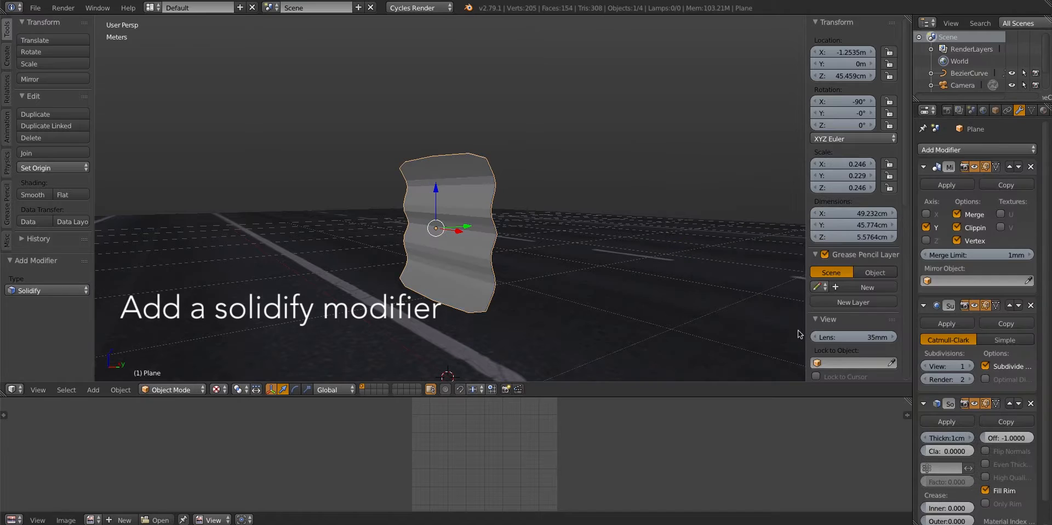
middle_drag(555, 225, 427, 233)
Adjust the rail's corrugated profile in Edit Mode by moving its horizontal edges along Y
key(Tab)
key(a)
right_click(416, 215)
key(g)
key(y)
right_click(453, 221)
shift+right_click(457, 227)
click(463, 236)
click(460, 234)
key(Tab)
key(Tab)
key(g)
key(y)
click(437, 238)
Add a vertical loop cut close to each end of the rail mesh
key(Tab)
middle_drag(245, 267, 382, 241)
scroll(384, 236, up, 3)
key(Tab)
key(a)
key(ctrl+r)
click(405, 179)
click(325, 177)
key(a)
key(ctrl+r)
click(496, 172)
click(582, 180)
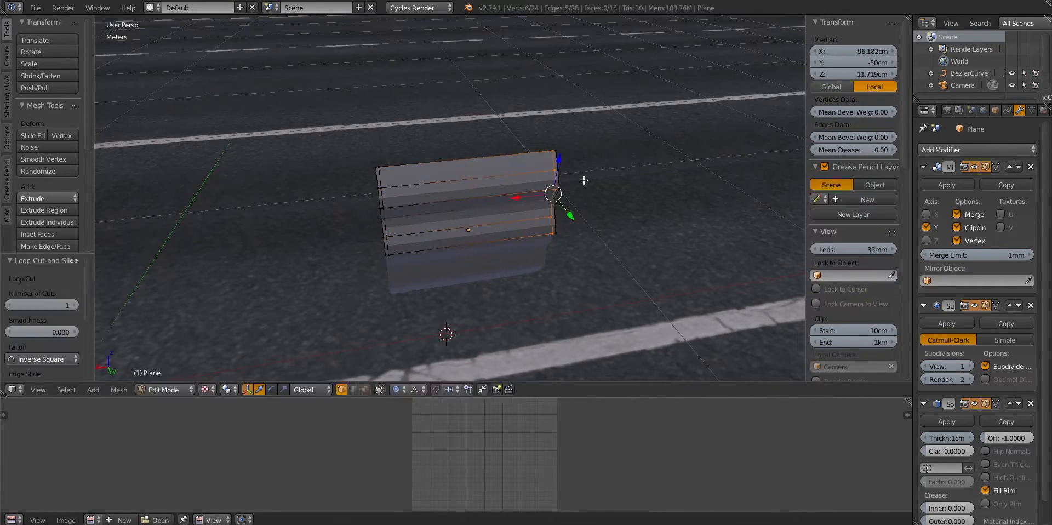
key(Tab)
Set the rail's Solidify thickness to 5 cm and give the rail smooth shading
middle_drag(583, 180, 692, 141)
scroll(438, 274, down, 3)
middle_drag(439, 277, 317, 271)
scroll(317, 271, down, 4)
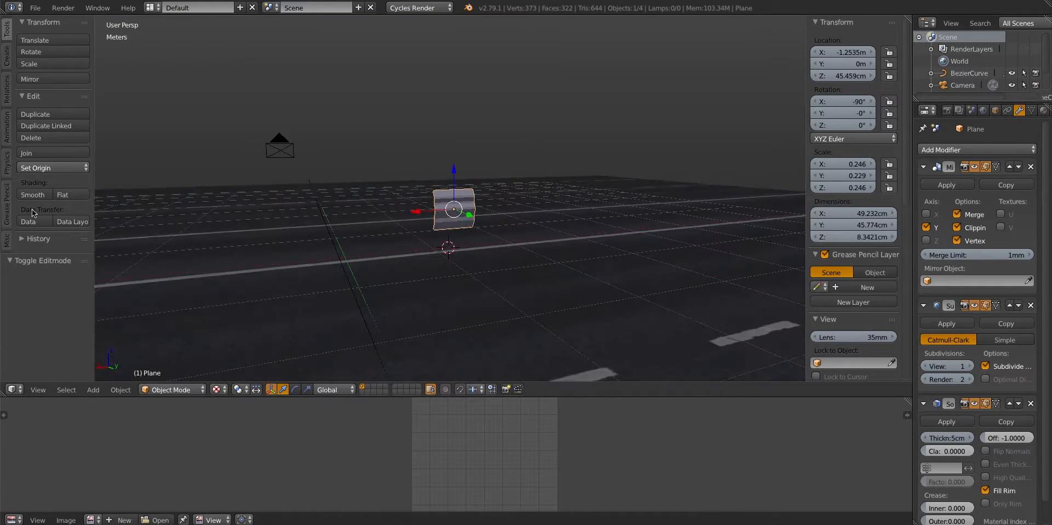
key(a)
Lengthen the rail by scaling its whole mesh along X by a factor of 4.493
middle_drag(406, 234, 284, 241)
scroll(285, 242, up, 3)
middle_drag(478, 241, 526, 266)
key(Tab)
key(a)
key(a)
key(s)
key(x)
click(695, 312)
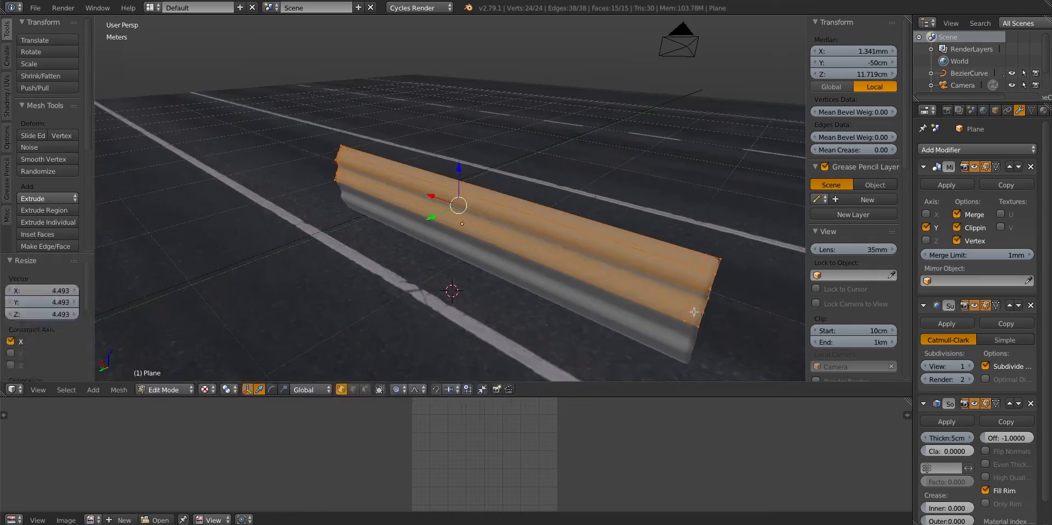
key(Tab)
Reshape the rail's cross-section by moving two of its profile edges in Edit Mode
middle_drag(417, 233, 380, 228)
key(Tab)
key(a)
scroll(477, 198, up, 2)
alt+right_click(477, 197)
key(g)
middle_drag(476, 197, 470, 223)
right_click(460, 205)
key(g)
click(460, 203)
key(Tab)
Edge-slide the selected profile edge to refine the rail's cross-section
scroll(414, 207, down, 5)
key(Tab)
scroll(470, 223, up, 3)
key(g)
key(g)
click(460, 236)
key(Tab)
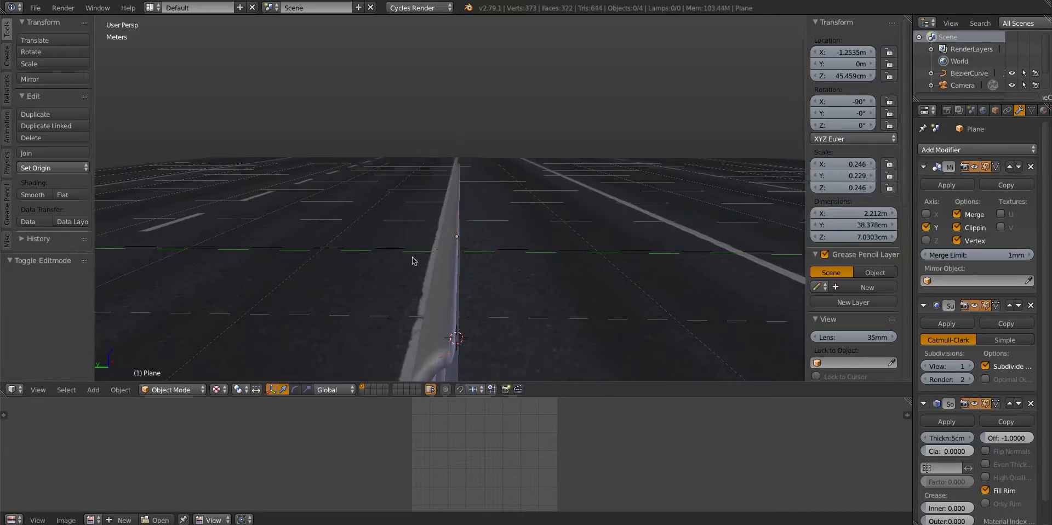
Offset one of the rail's horizontal profile edges slightly along Y
middle_drag(413, 261, 436, 249)
key(Tab)
key(a)
scroll(466, 233, up, 3)
alt+right_click(486, 228)
key(g)
key(y)
click(482, 230)
key(Tab)
Slide the same profile edge along the rail's surface to smooth the curve, and leave Edit Mode
key(Tab)
scroll(515, 248, up, 3)
key(g)
key(g)
click(576, 241)
key(Tab)
key(Tab)
click(496, 223)
key(Tab)
middle_drag(496, 222, 471, 191)
key(Tab)
Set the Subdivision Surface view level to 2 and add two more vertical loop cuts to the rail
key(Tab)
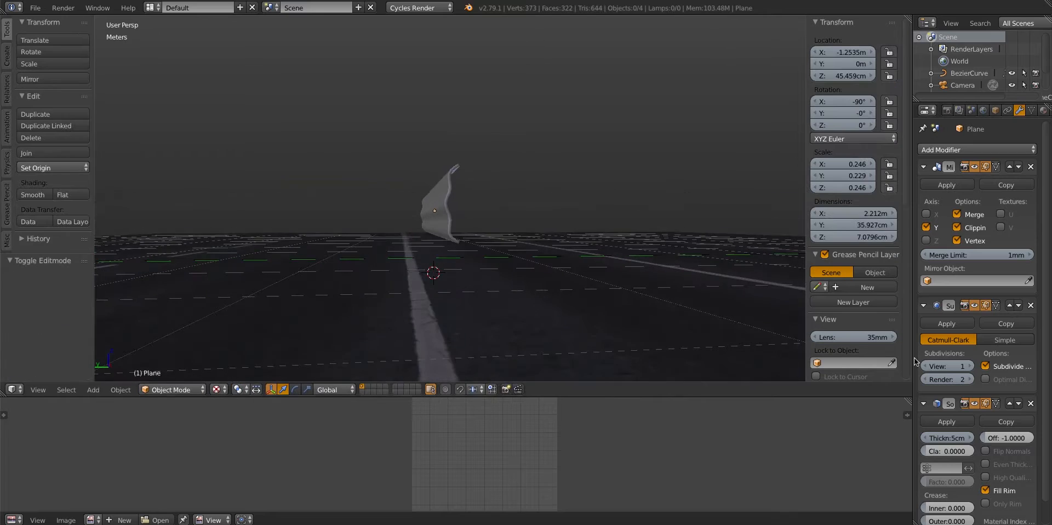
click(970, 366)
mouse_move(564, 247)
middle_down()
mouse_move(636, 279)
mouse_move(577, 240)
middle_up()
scroll(603, 266, up, 2)
key(Tab)
key(a)
key(ctrl+r)
click(531, 237)
click(688, 276)
key(ctrl+r)
click(684, 276)
click(639, 269)
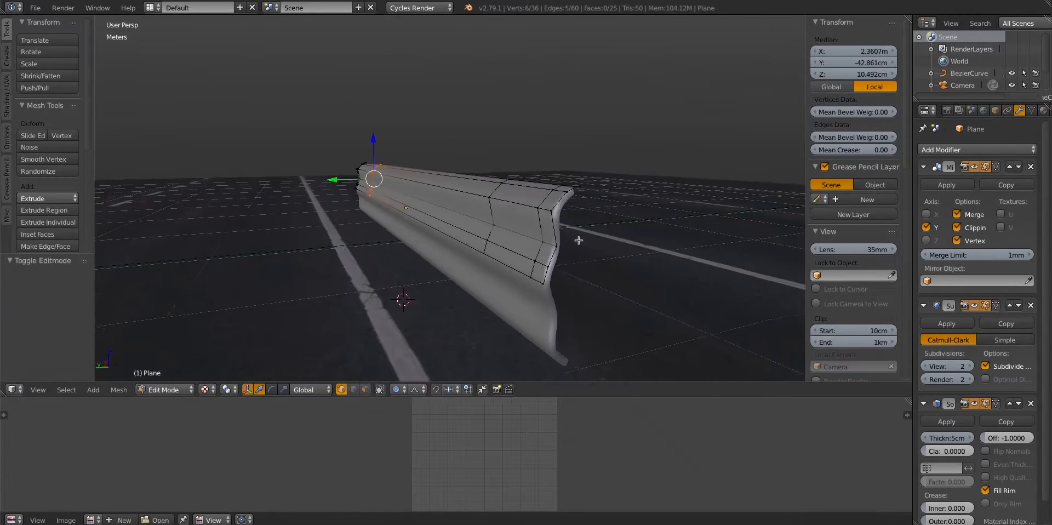
Edge-slide a vertical loop near the rail's end to sharpen its rim
alt+right_click(592, 243)
key(g)
key(g)
click(547, 243)
key(Tab)
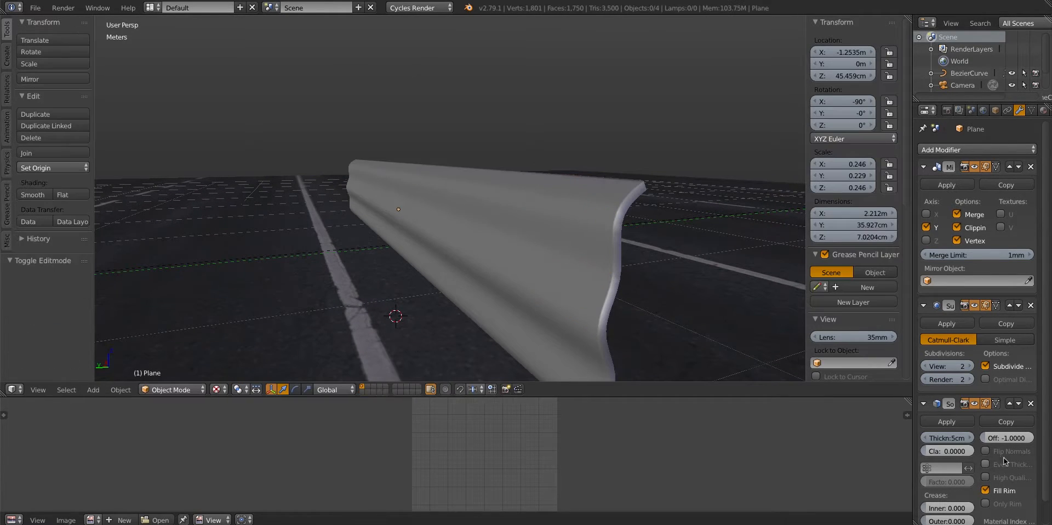
Enable Even Thickness on the Solidify modifier after trying it above the Subdivision Surface modifier
click(1010, 404)
click(1017, 307)
middle_drag(504, 232, 674, 252)
Slide the edge loop at the opposite end of the rail and return to Object Mode
key(Tab)
key(a)
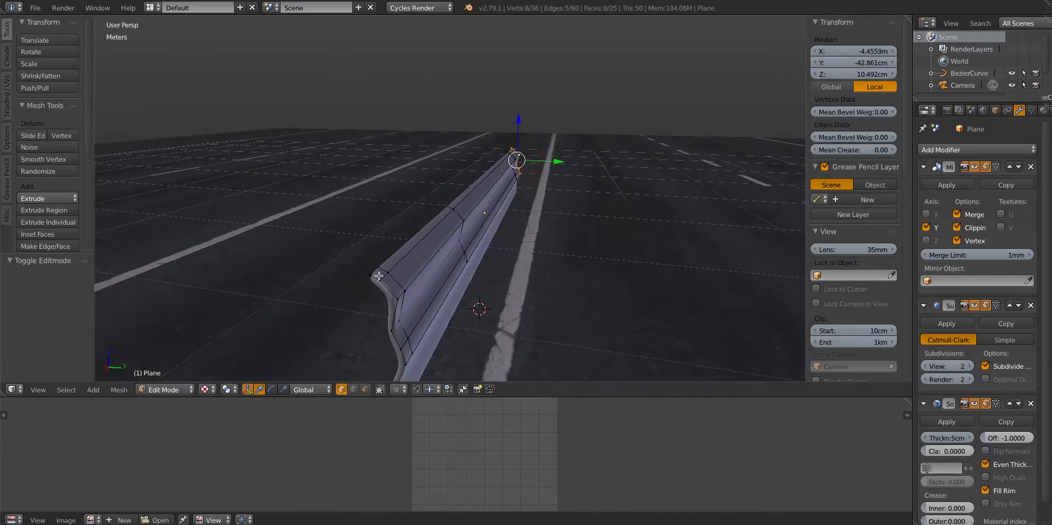
alt+right_click(403, 299)
key(g)
key(g)
click(393, 296)
alt+right_click(387, 293)
key(Tab)
middle_drag(481, 293, 502, 282)
scroll(485, 252, down, 6)
Select the rail, collapse its Mirror modifier and add an Array modifier
right_click(453, 243)
middle_drag(454, 244, 388, 281)
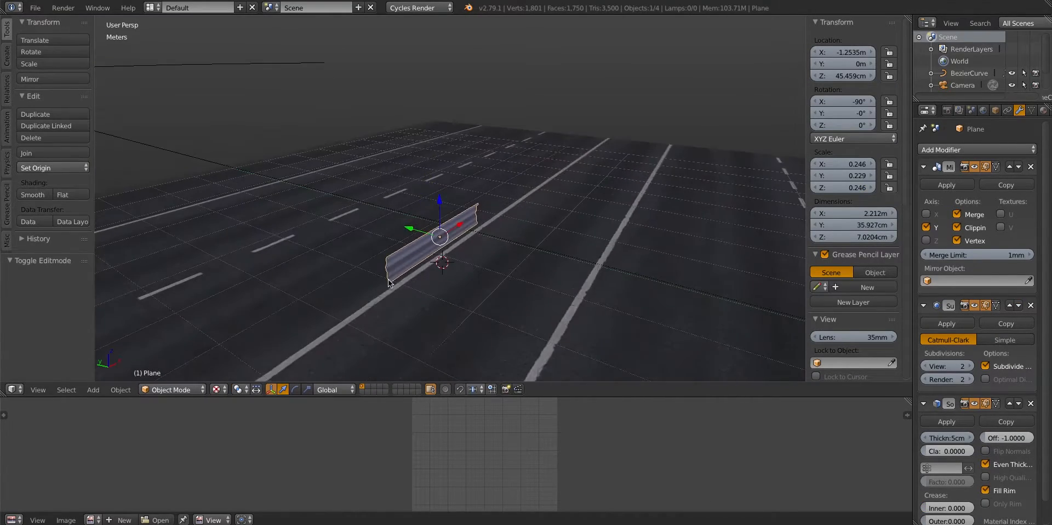
middle_drag(545, 282, 539, 216)
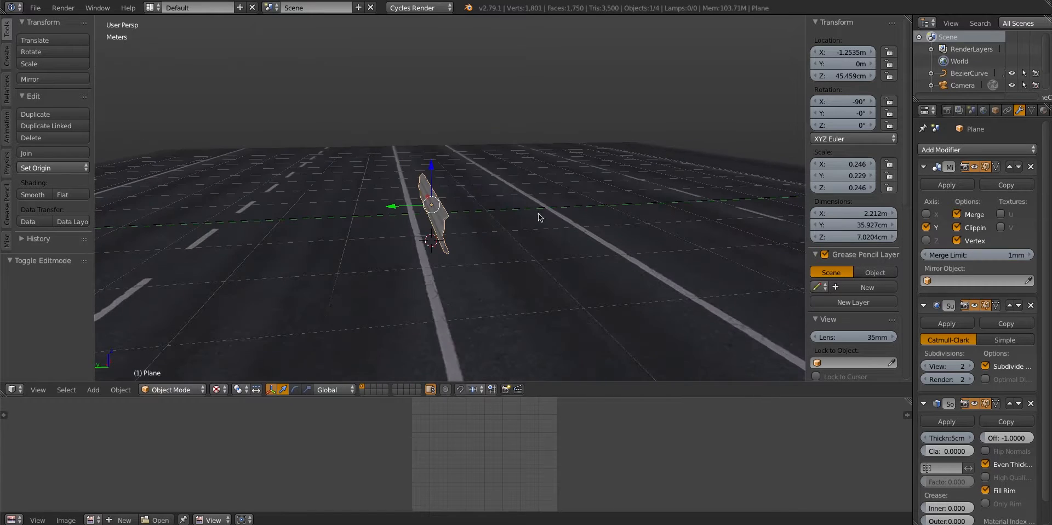
click(923, 167)
middle_drag(630, 229, 719, 226)
click(997, 149)
click(813, 187)
Try to apply the rail object's rotation
key(ctrl+a)
click(552, 230)
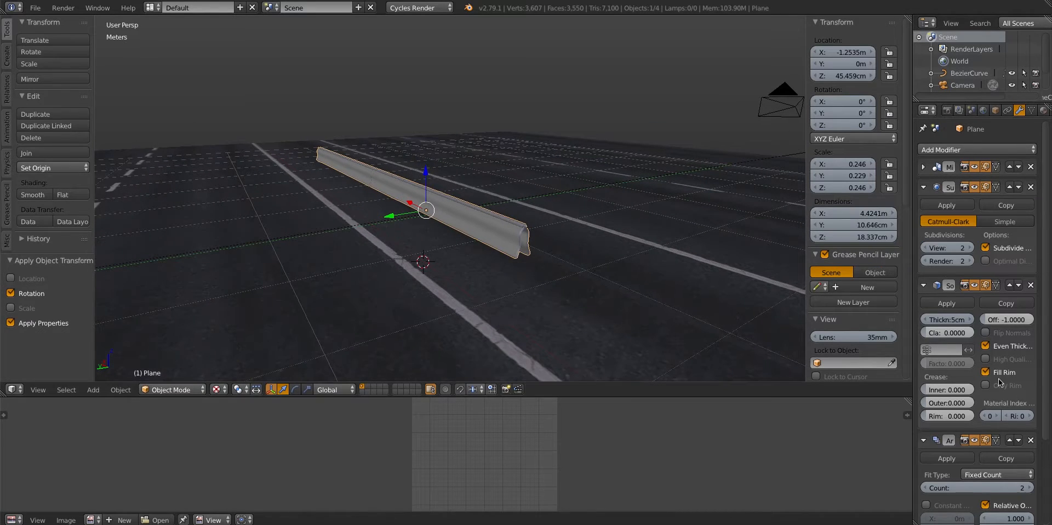
Set the rail's Array to Fit Curve using BezierCurve, with Constant Offset instead of Relative Offset
scroll(1000, 382, down, 5)
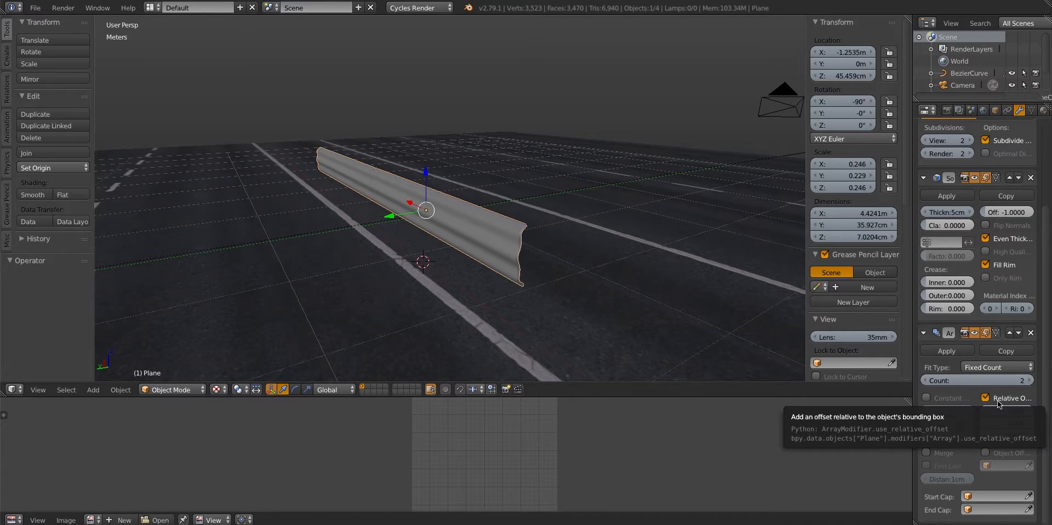
click(986, 398)
click(973, 380)
click(964, 461)
click(926, 398)
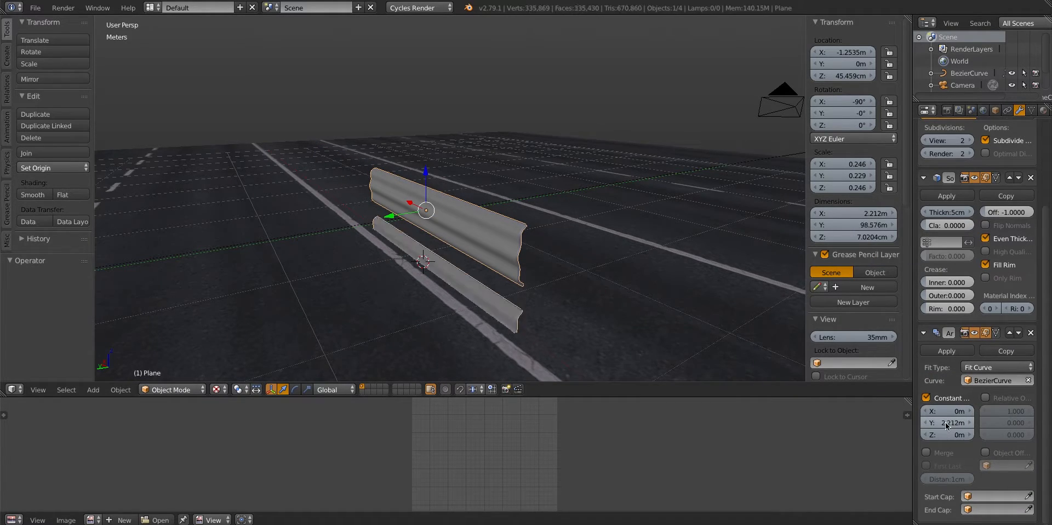
Set the Array's constant offset to 2.212 m on X and display the viewport in solid shading
mouse_move(477, 270)
middle_down()
mouse_move(548, 268)
mouse_move(504, 256)
mouse_move(536, 280)
mouse_move(474, 234)
mouse_move(527, 238)
mouse_move(470, 245)
mouse_move(486, 253)
middle_up()
scroll(504, 257, up, 3)
key(z)
scroll(518, 252, down, 2)
Apply the rail object's scale and reduce its Solidify thickness to 1 cm
key(ctrl+a)
click(518, 258)
scroll(527, 238, up, 2)
key(a)
scroll(469, 235, down, 6)
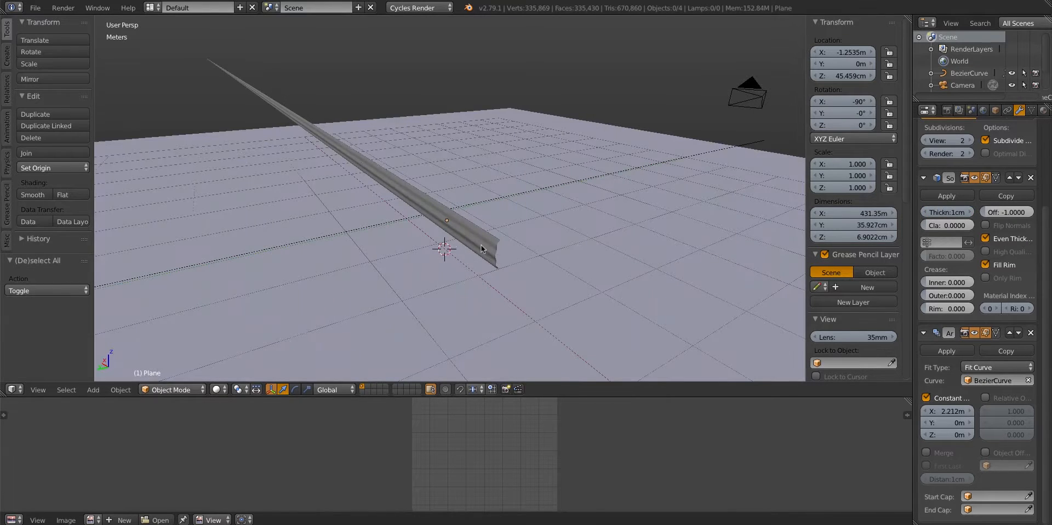
Add a Curve modifier to the guard rail with BezierCurve as its object and check the bend from the camera
right_click(484, 247)
scroll(491, 249, up, 1)
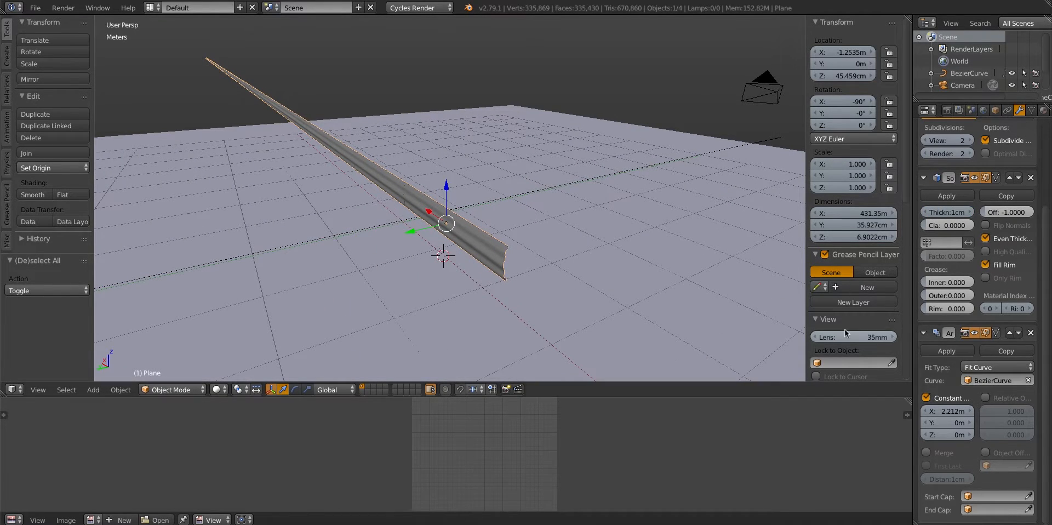
scroll(944, 351, up, 5)
click(924, 287)
click(925, 188)
click(931, 151)
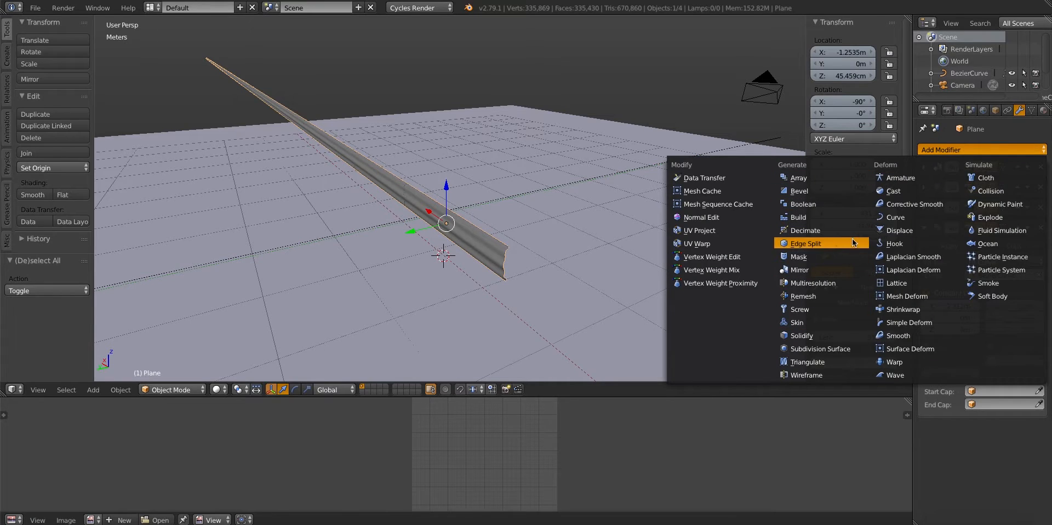
click(895, 217)
scroll(462, 236, down, 4)
middle_drag(423, 229, 460, 217)
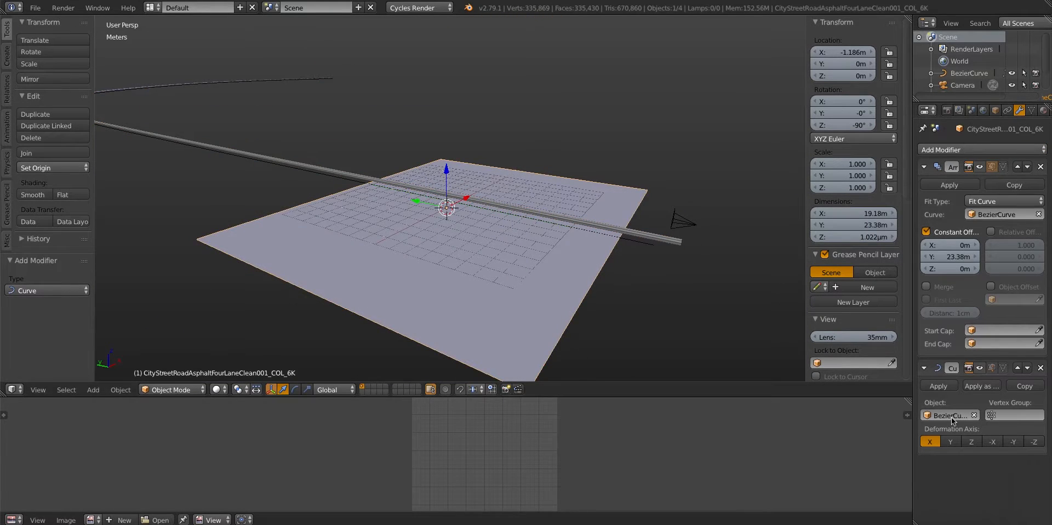
scroll(477, 236, up, 4)
key(a)
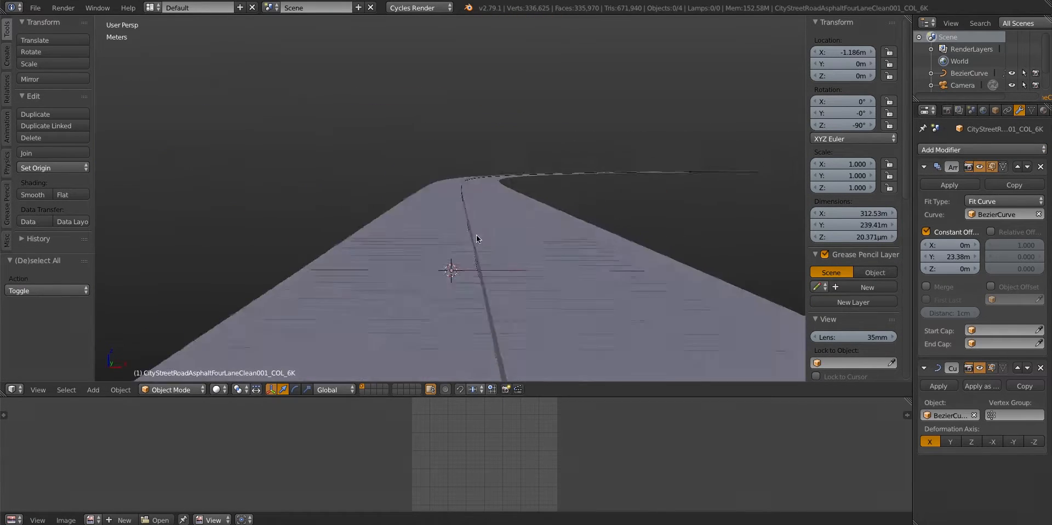
key(KP_0)
middle_drag(499, 258, 449, 294)
Fine-tune the rail Array's constant X offset to 2.213 m so neighbouring segments meet without a gap
right_click(588, 236)
middle_drag(588, 235, 521, 227)
scroll(521, 227, up, 3)
drag(951, 306, 958, 306)
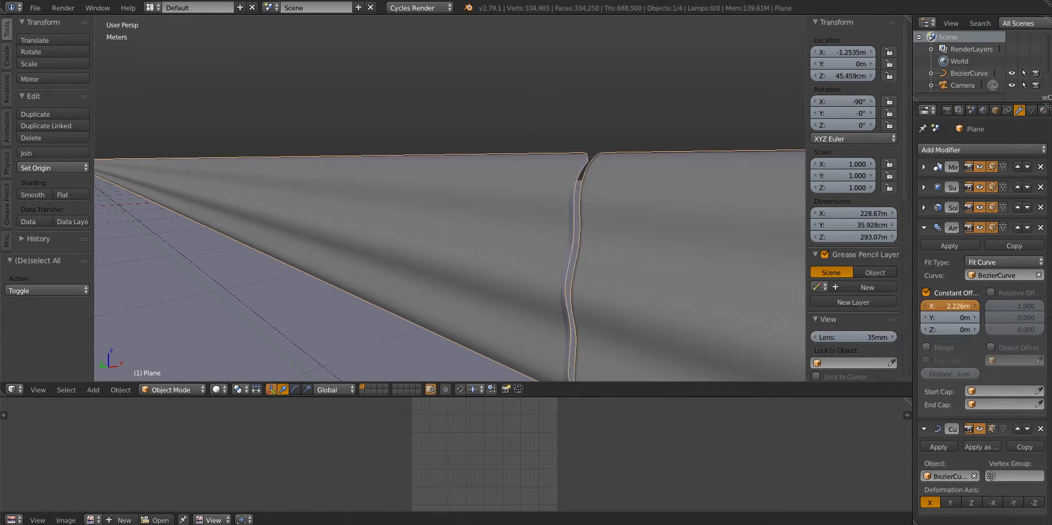
click(925, 208)
scroll(496, 265, down, 5)
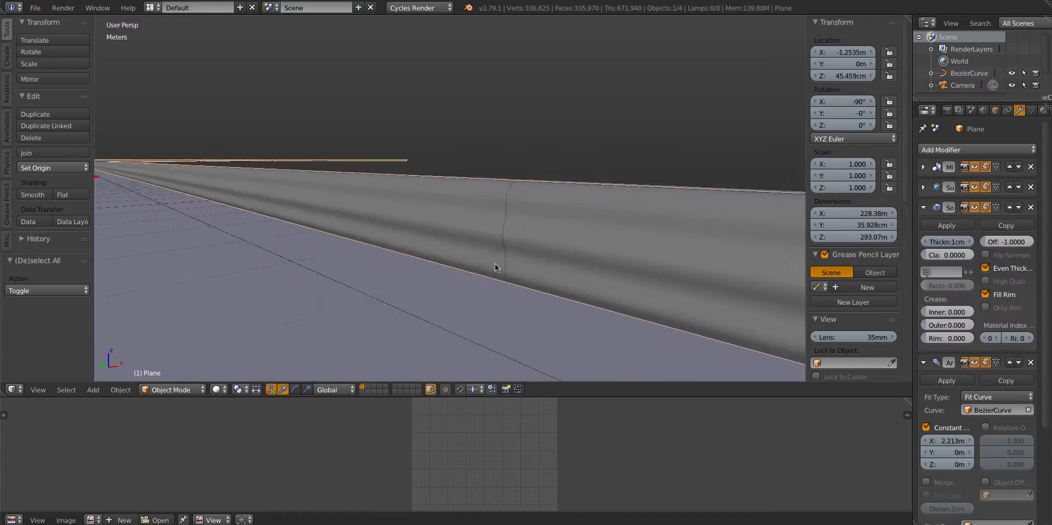
Preview the deselected scene in rendered shading through the camera and hide the object transform properties
key(KP_0)
key(a)
click(218, 389)
click(238, 310)
key(n)
Display the scene in solid shading and lower the guard rail about 14.5 cm along Z
scroll(490, 246, down, 1)
mouse_move(489, 246)
shift+middle_down()
mouse_move(469, 223)
mouse_move(582, 248)
mouse_move(594, 239)
shift+middle_up()
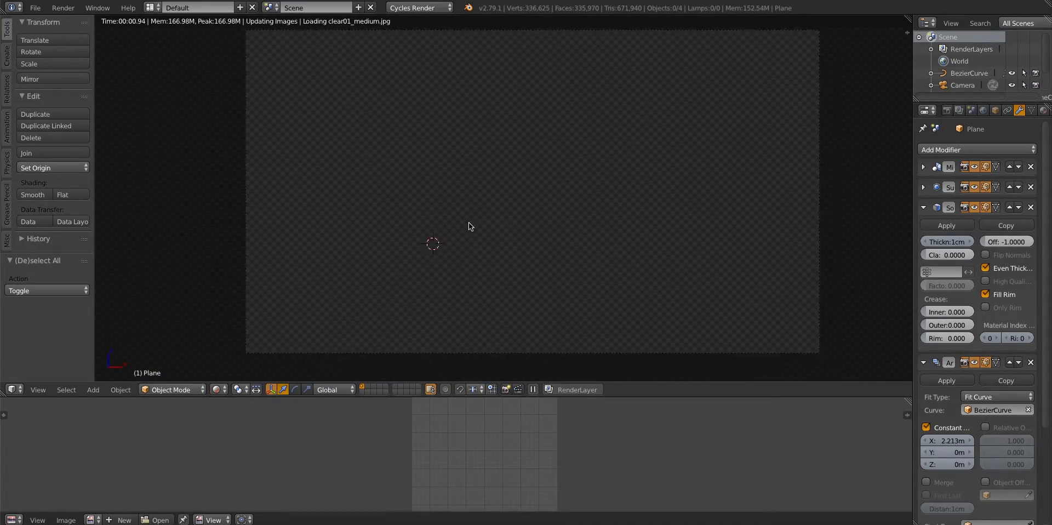
scroll(468, 222, up, 2)
key(z)
key(z)
right_click(646, 236)
middle_drag(686, 219, 623, 256)
key(g)
key(z)
click(648, 246)
scroll(622, 256, down, 3)
mouse_move(540, 257)
middle_down()
mouse_move(504, 288)
mouse_move(497, 273)
middle_up()
Preview the road and lowered guard rail in rendered shading through the camera
click(219, 389)
click(240, 310)
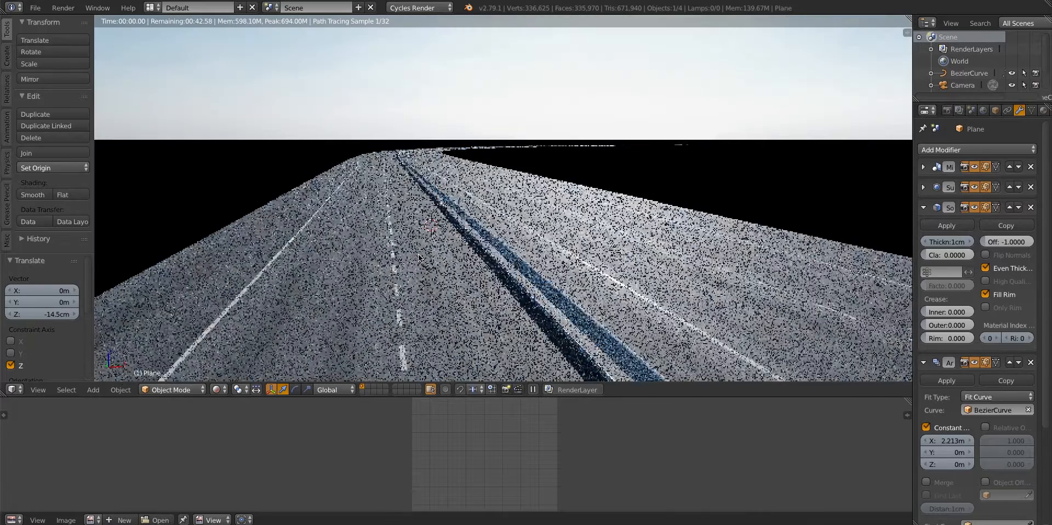
key(KP_0)
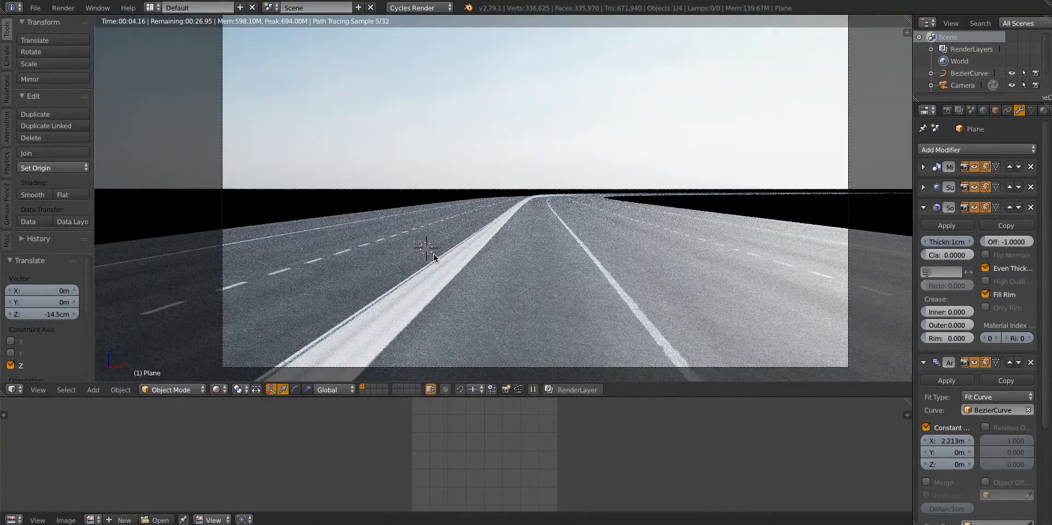
Add a mesh plane at the guard rail and scale it down to start a support post
key(shift+a)
mouse_move(442, 269)
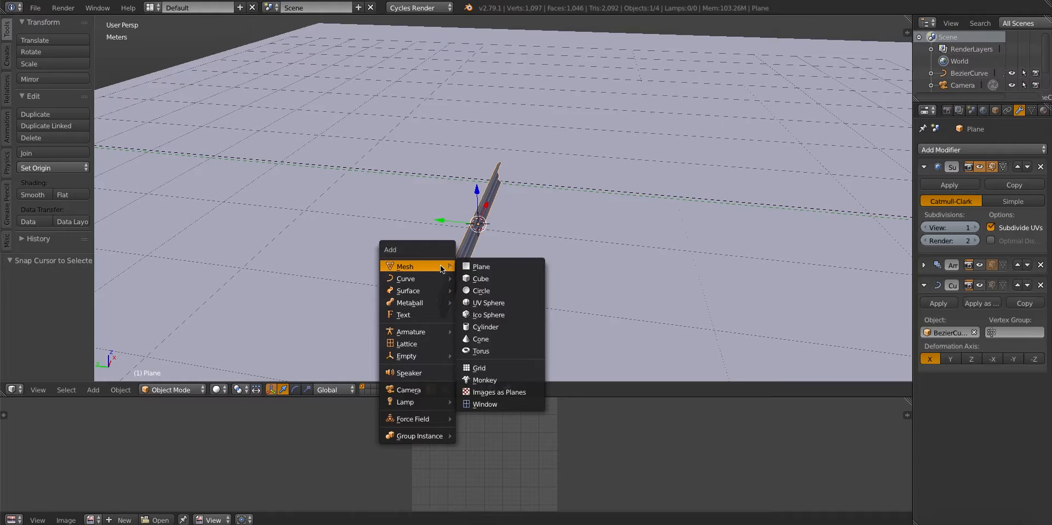
click(474, 267)
middle_drag(371, 252, 394, 261)
key(s)
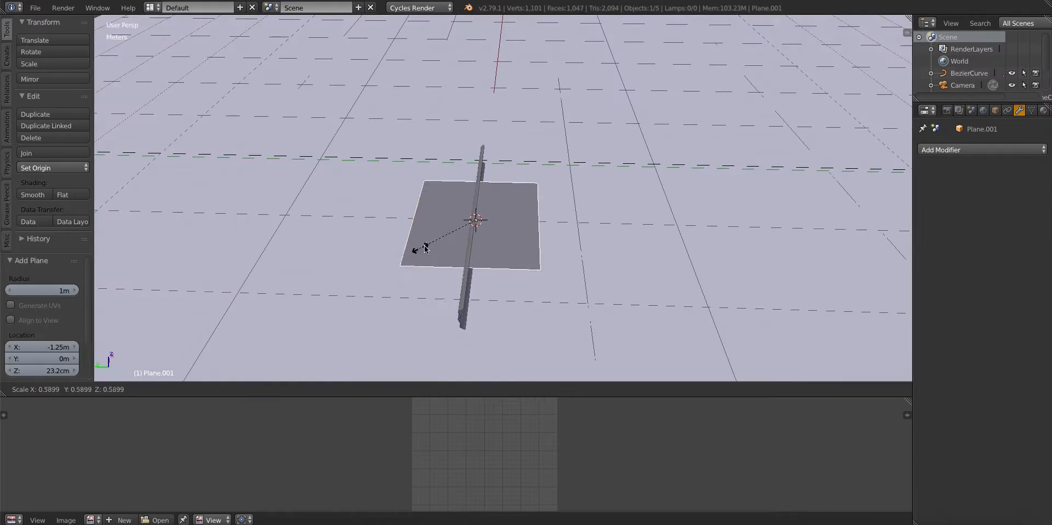
click(458, 227)
Rotate the new plane 90° about Y and 180° about Z so it stands upright
key(r)
key(x)
key(9)
key(0)
key(y)
key(Return)
key(r)
key(z)
key(1)
key(8)
key(0)
key(Return)
key(z)
Lower the plane about 19.5 cm along Z and narrow it along Y
key(z)
Move the upright plane along Y to sit beside the rail and scale it smaller
key(g)
key(y)
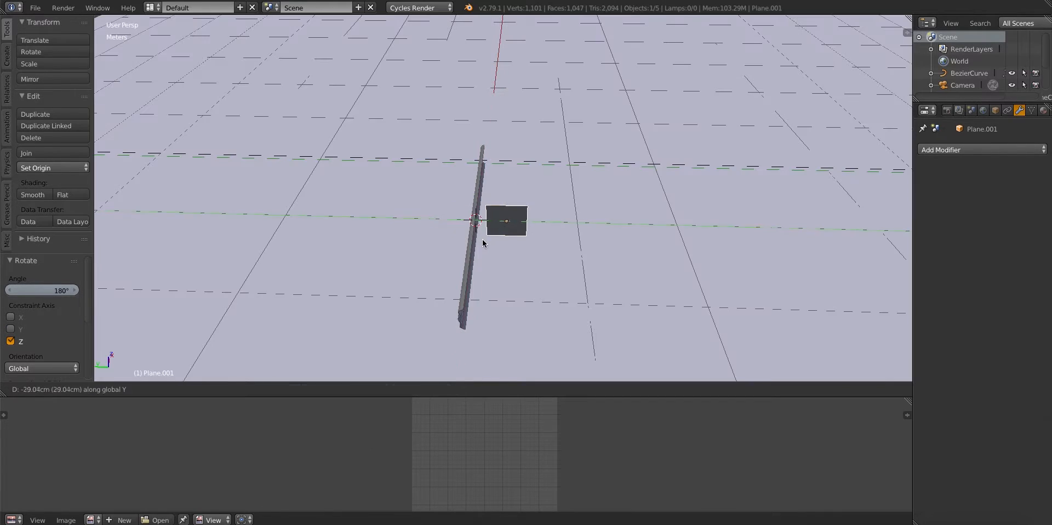
click(485, 242)
key(s)
click(480, 228)
key(g)
key(y)
click(476, 230)
middle_drag(476, 232, 449, 222)
scroll(454, 246, up, 3)
scroll(495, 241, up, 11)
middle_drag(502, 247, 476, 236)
scroll(481, 249, down, 6)
key(g)
key(z)
click(474, 310)
middle_drag(473, 310, 457, 314)
scroll(482, 296, down, 4)
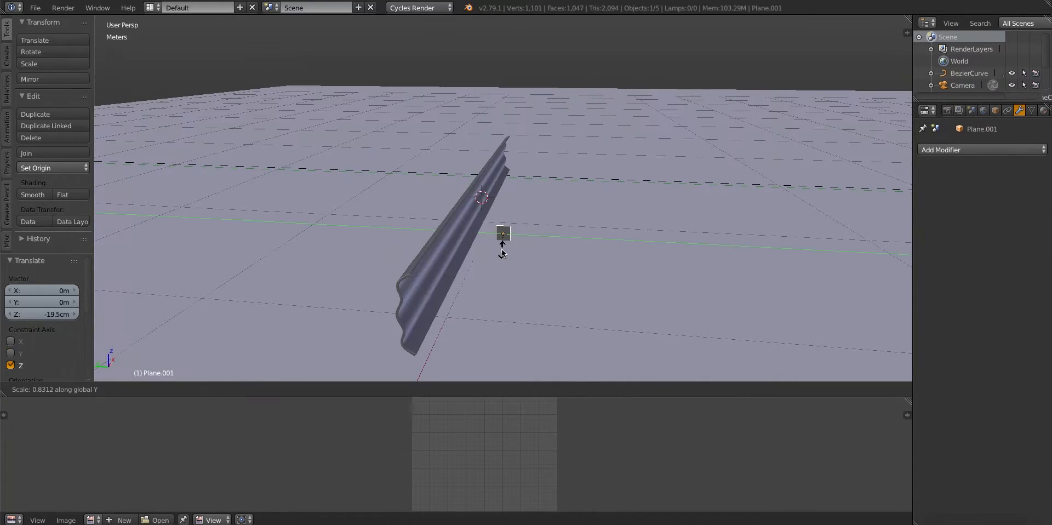
Extrude the plane in Edit Mode to give it thickness as a small block
key(Tab)
middle_drag(501, 274, 466, 211)
scroll(460, 247, up, 5)
key(e)
click(451, 247)
Raise the block's upper vertices along Z to form a tall, narrow post
key(a)
key(b)
drag(469, 198, 501, 220)
middle_drag(466, 207, 488, 185)
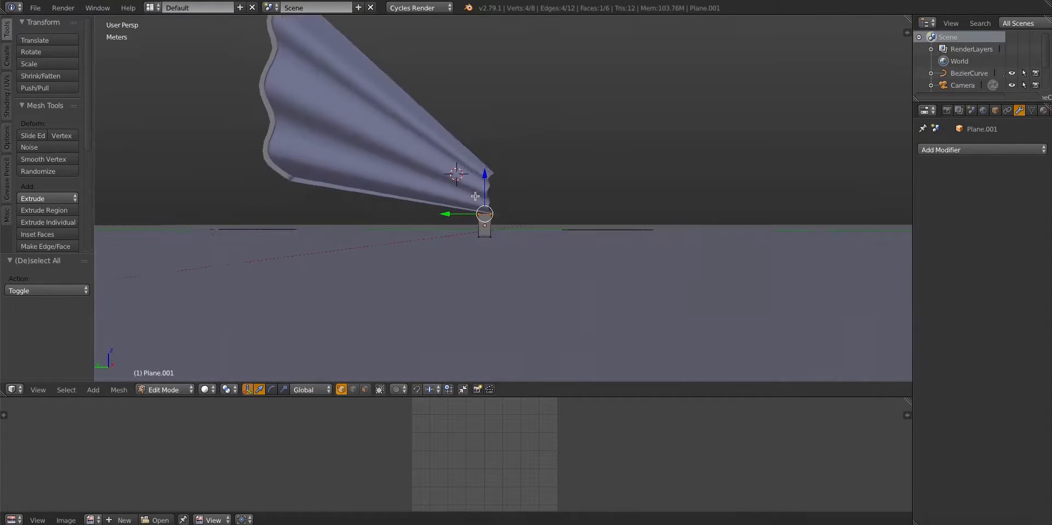
key(g)
key(z)
click(469, 149)
key(Tab)
Lower the guard rail slightly along Z to align it with the post
right_click(458, 160)
key(g)
key(z)
click(469, 213)
middle_drag(469, 217, 493, 235)
Add two vertical loop cuts to the post and scale them about 2.5 times along Y toward its edges
key(a)
right_click(487, 219)
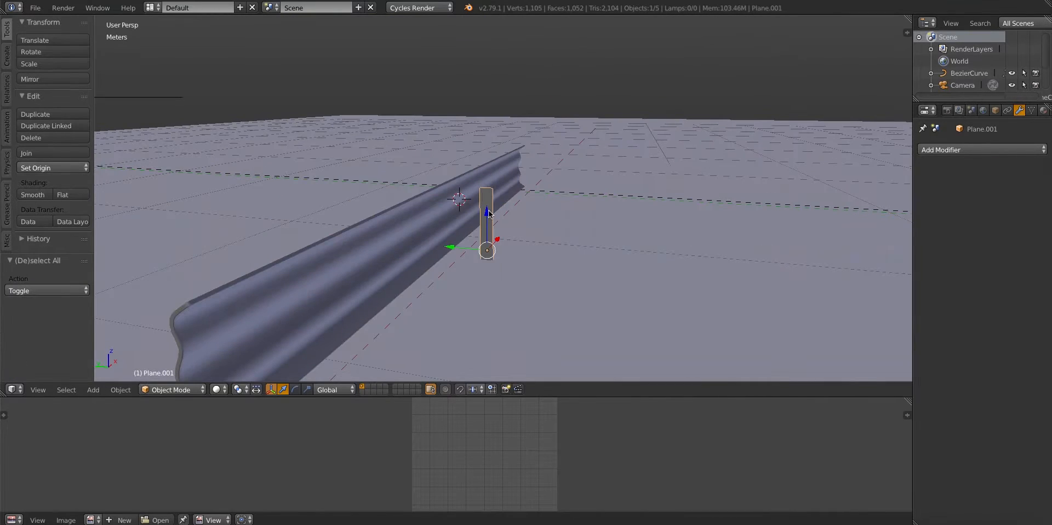
key(Tab)
key(a)
key(ctrl+r)
scroll(517, 184, up, 1)
click(517, 183)
scroll(517, 183, up, 2)
key(s)
key(y)
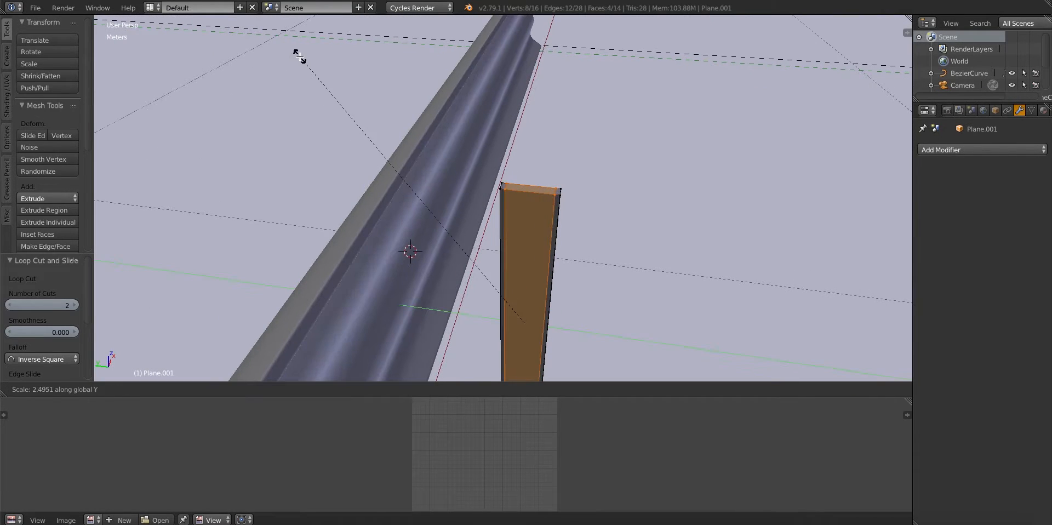
click(299, 54)
Extrude the narrow faces along the post's edges and scale them about 4.4 times along X to form I-beam flanges
key(a)
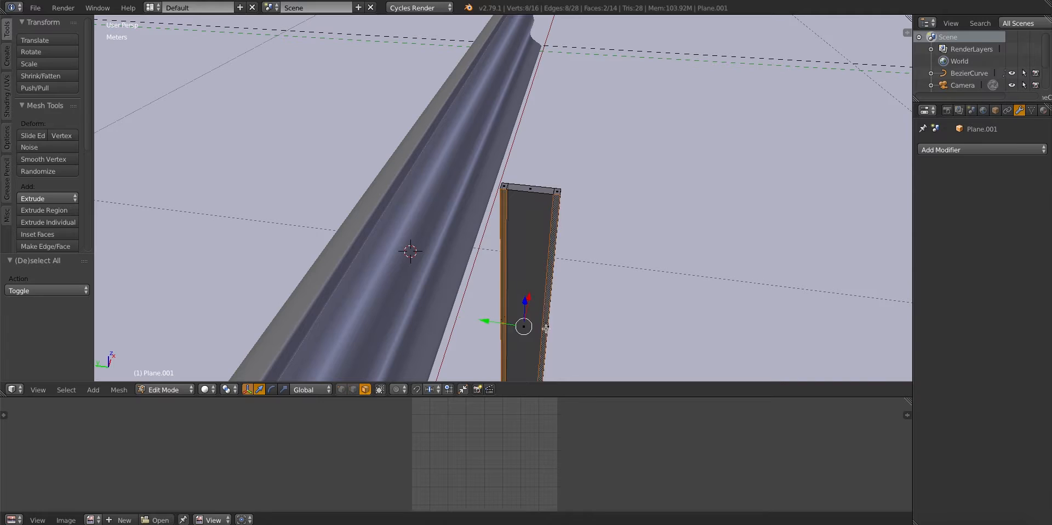
key(a)
middle_drag(546, 328, 540, 236)
key(e)
right_click(530, 257)
key(s)
key(x)
click(782, 259)
key(s)
key(x)
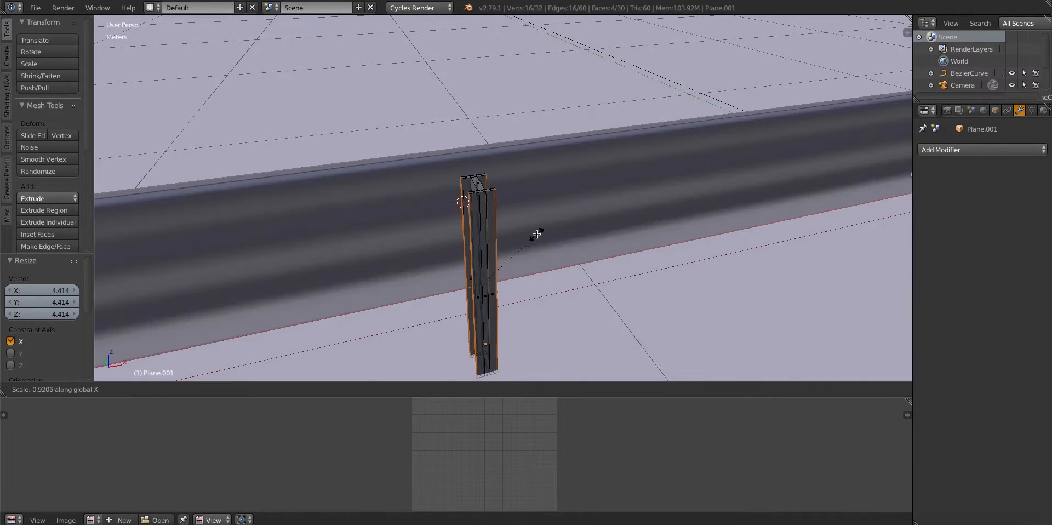
click(532, 236)
key(a)
Add a horizontal loop cut across the post and extrude its upper part toward the rail as a bracket
middle_drag(465, 239, 493, 200)
key(ctrl+r)
click(540, 250)
right_click(538, 226)
key(e)
click(373, 207)
key(e)
middle_drag(373, 207, 476, 164)
Extrude and scale the faces at the bracket's rail end to form a mounting plate, leaving Edit Mode
key(a)
right_click(477, 163)
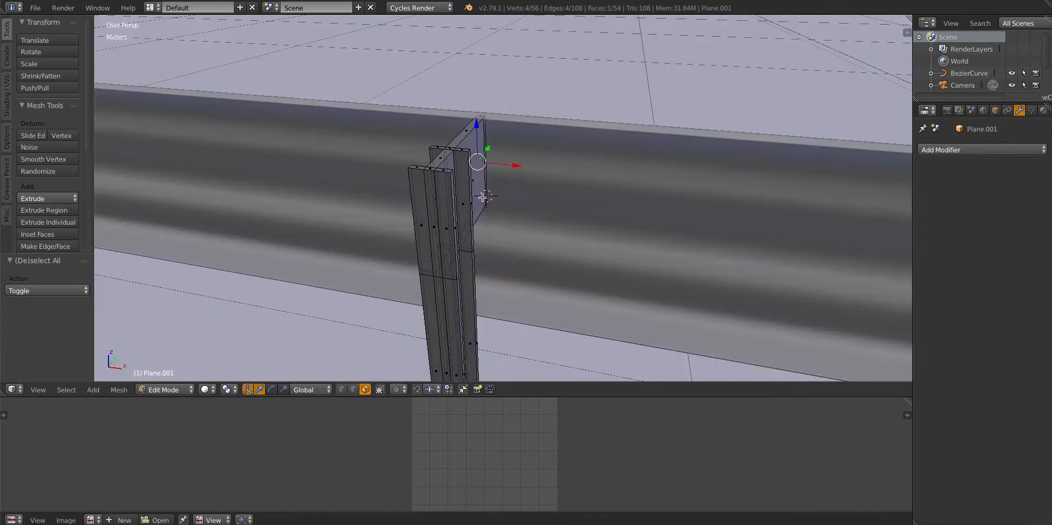
key(e)
key(s)
key(Tab)
key(a)
Scale the post horizontally while keeping its height locked on Z
middle_drag(462, 212, 526, 227)
scroll(526, 228, down, 7)
right_click(509, 227)
key(s)
key(shift+z)
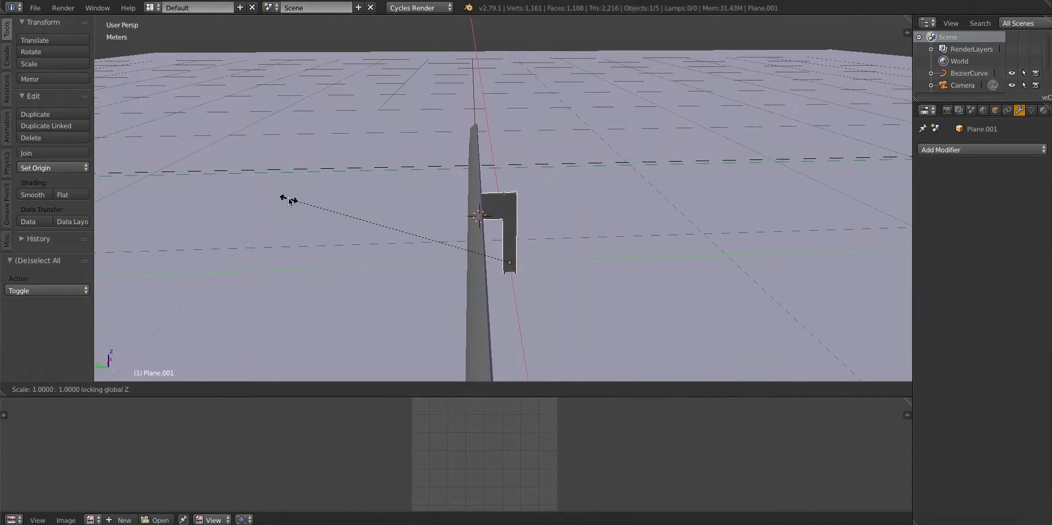
click(329, 212)
Move the post along Y so its bracket sits against the back of the rail
mouse_move(328, 212)
middle_down()
mouse_move(406, 240)
mouse_move(382, 236)
mouse_move(379, 227)
mouse_move(461, 248)
mouse_move(519, 235)
mouse_move(494, 220)
mouse_move(493, 183)
middle_up()
key(g)
key(x)
key(y)
click(381, 234)
Preview the guard rail and its support post in rendered shading
key(a)
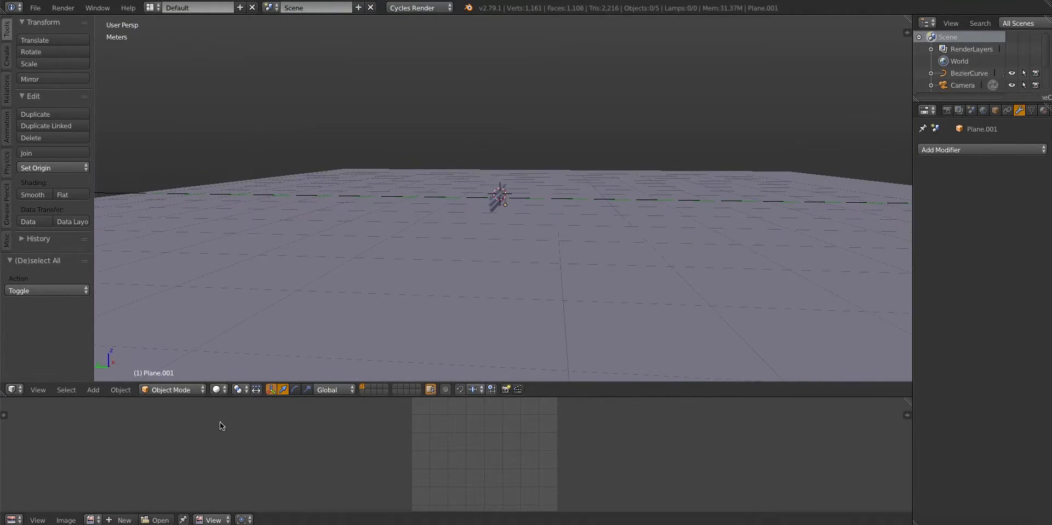
click(217, 389)
click(232, 305)
Mark UV seams along the edges of the post's mounting plate and bracket, and limit selection to visible geometry
scroll(565, 214, up, 5)
middle_drag(565, 213, 512, 225)
scroll(512, 226, up, 4)
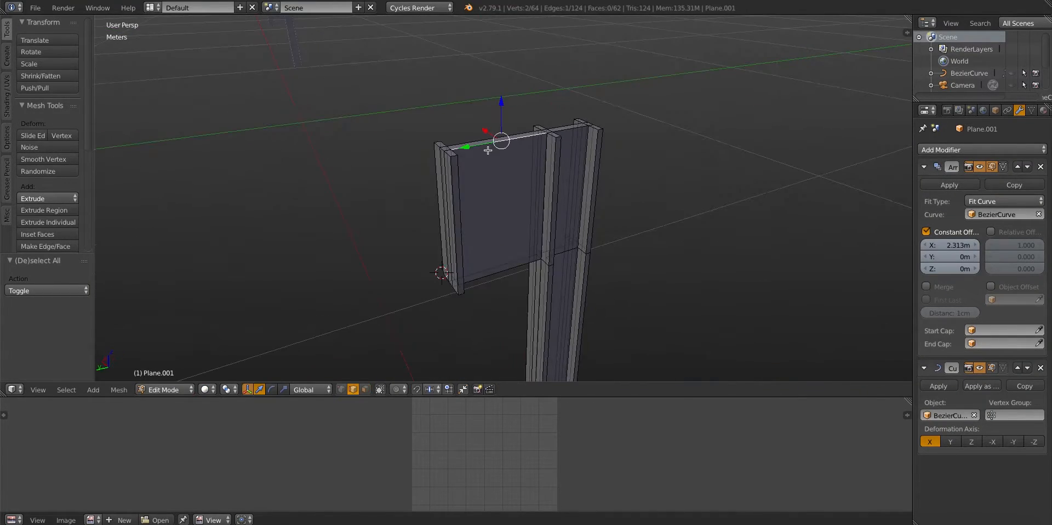
middle_drag(487, 128, 474, 178)
middle_drag(459, 291, 488, 249)
ctrl+right_click(497, 192)
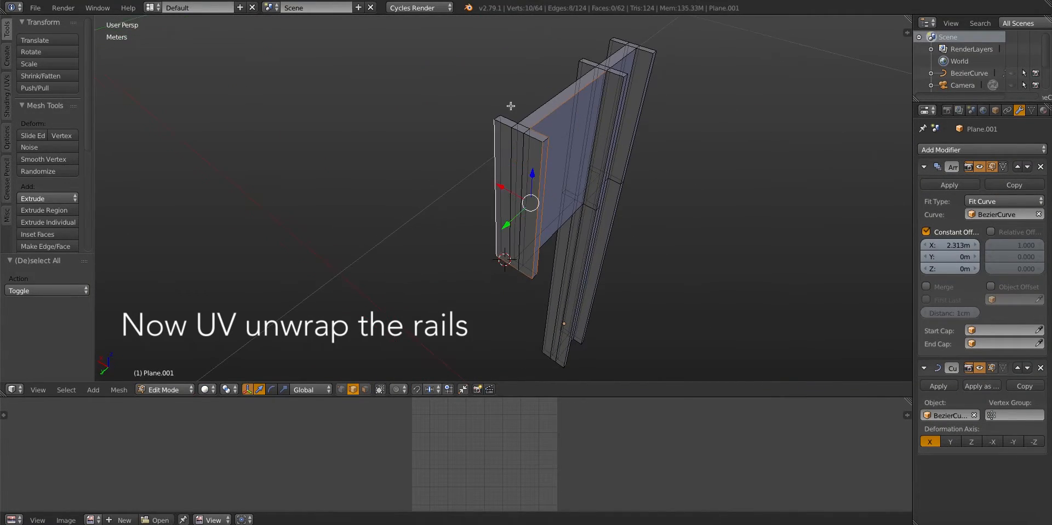
middle_drag(557, 84, 515, 105)
key(ctrl+e)
click(378, 299)
click(380, 390)
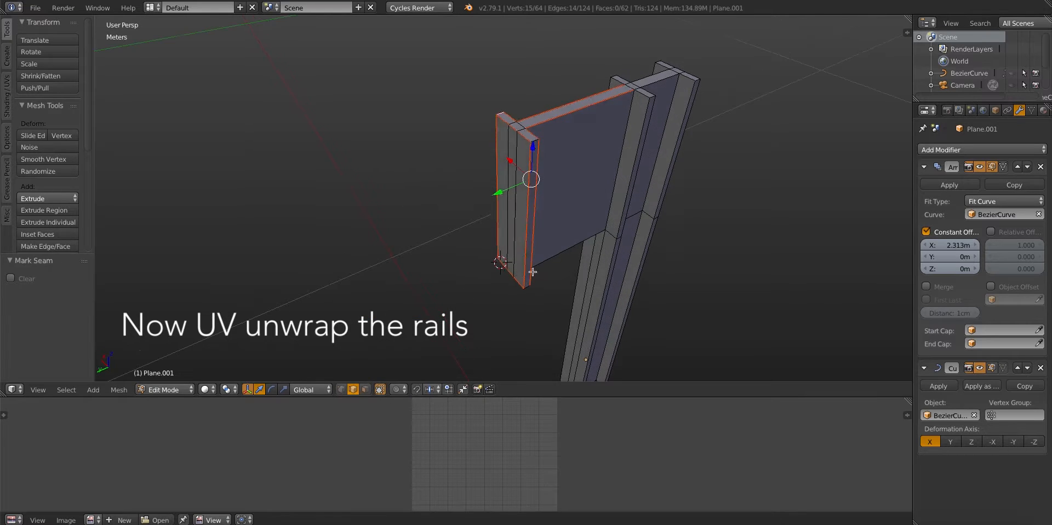
Select the edges of the post's bracket arm, underside and upright flange for further UV seams
key(a)
middle_drag(581, 263, 510, 192)
right_click(550, 312)
shift+right_click(596, 183)
shift+right_click(521, 197)
middle_drag(597, 183, 515, 153)
shift+right_click(495, 314)
middle_drag(496, 314, 466, 258)
shift+right_click(433, 241)
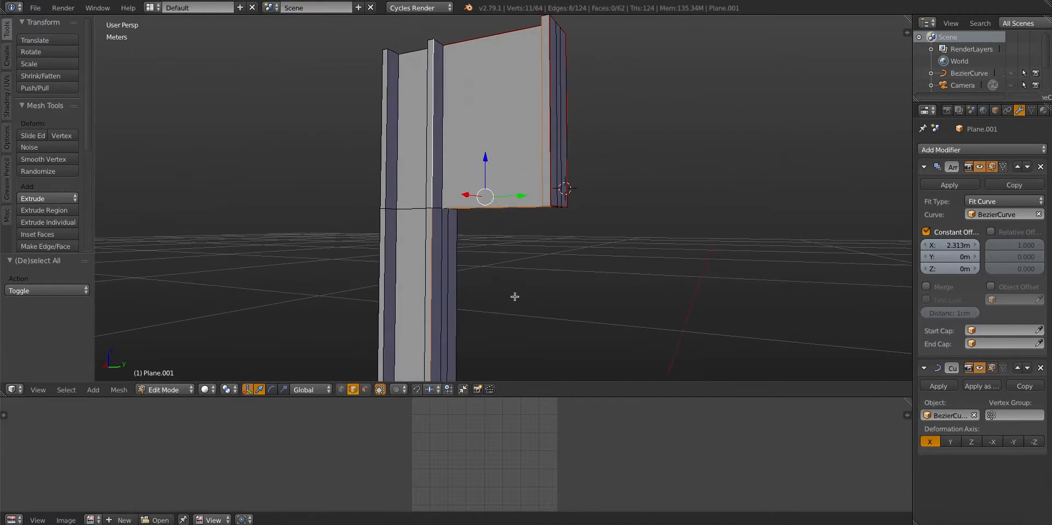
shift+right_click(574, 213)
middle_drag(515, 295, 550, 188)
shift+right_click(550, 187)
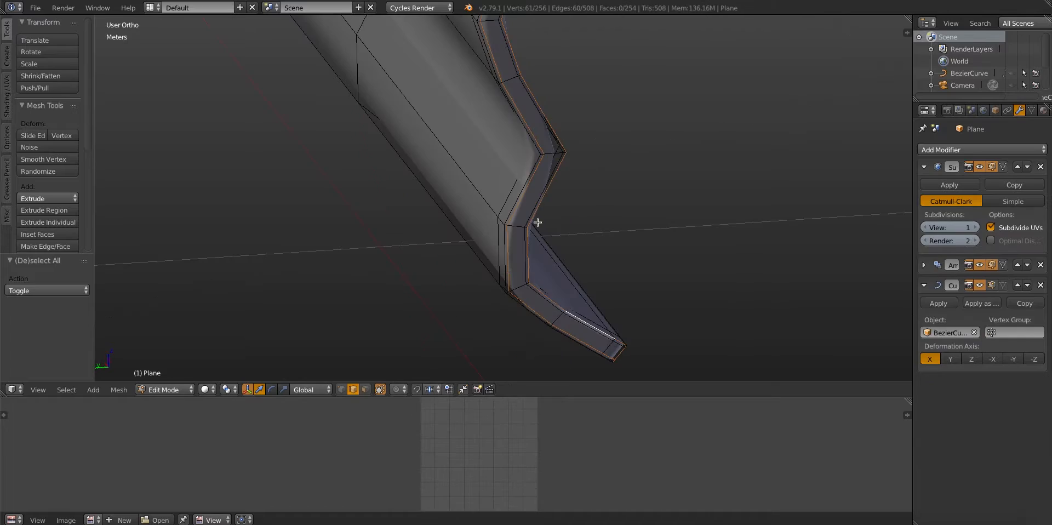
Mark UV seams along the guard rail's end profile and its long outer edges
middle_drag(536, 223, 333, 265)
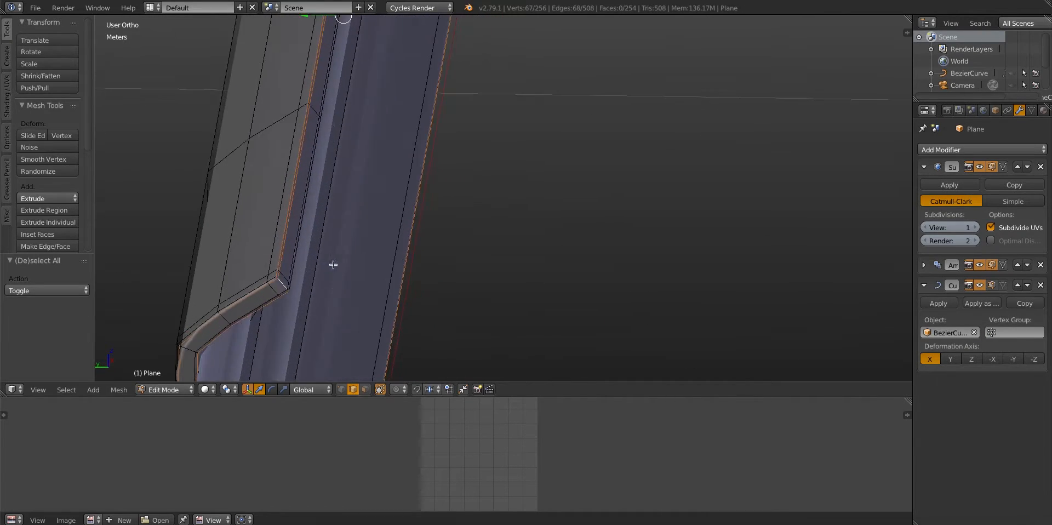
scroll(334, 265, up, 6)
alt+shift+right_click(206, 253)
scroll(244, 244, down, 10)
key(ctrl+e)
click(246, 245)
Select the long edge along the guard rail's lower rim and toggle selection of the whole mesh
middle_drag(498, 278, 530, 225)
scroll(530, 225, up, 5)
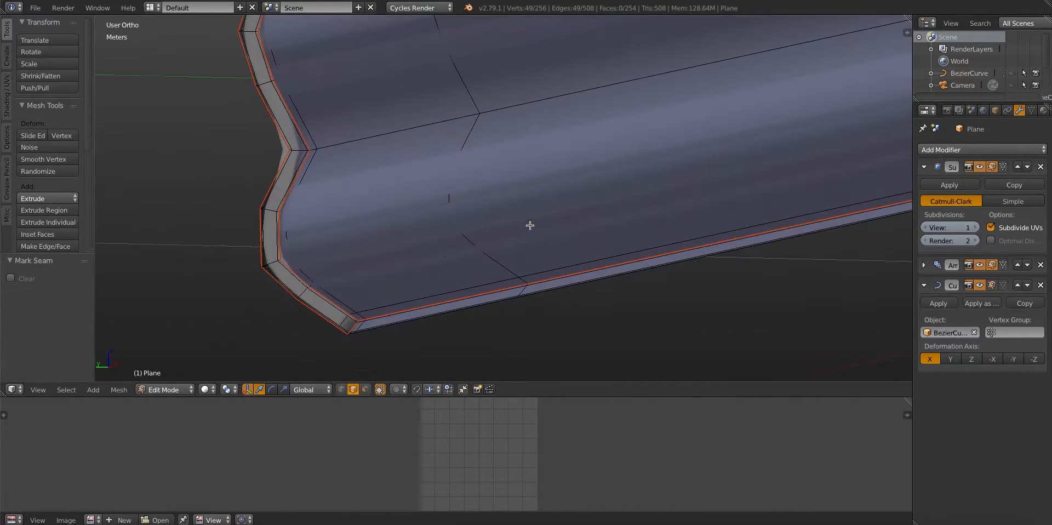
alt+shift+right_click(547, 289)
middle_drag(547, 289, 467, 324)
scroll(537, 224, down, 7)
scroll(537, 224, up, 5)
key(a)
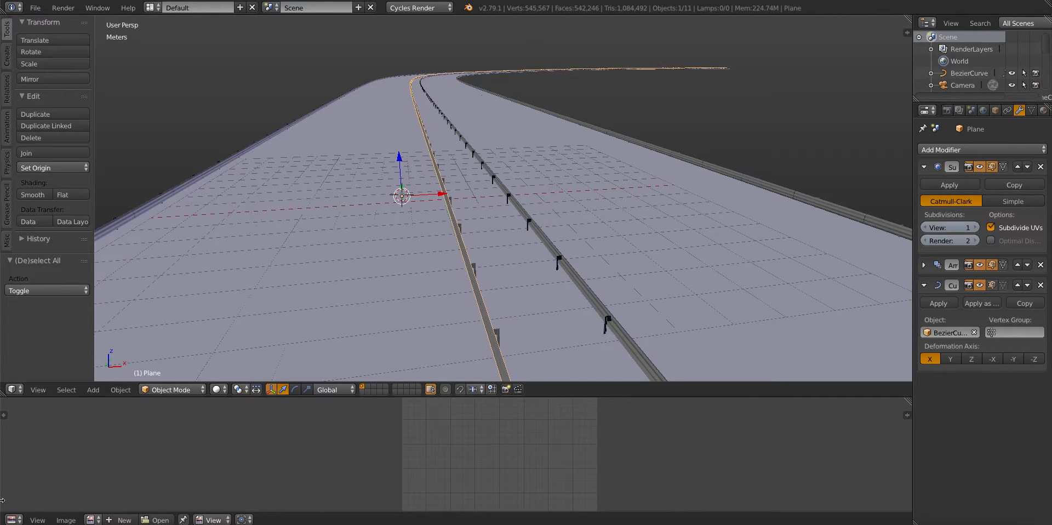
Show the node editor full screen and create a new material for the guard rail
click(11, 519)
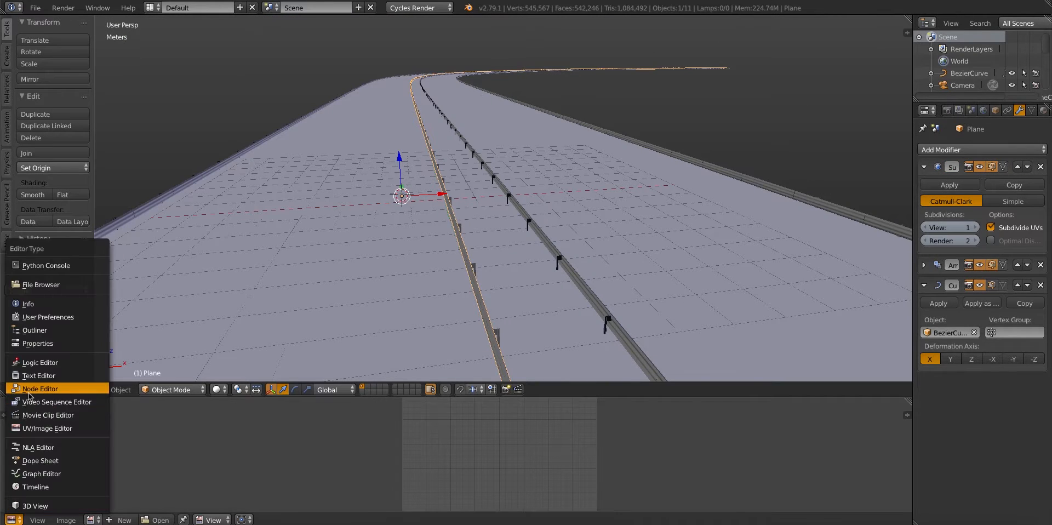
click(33, 397)
key(shift+space)
click(265, 520)
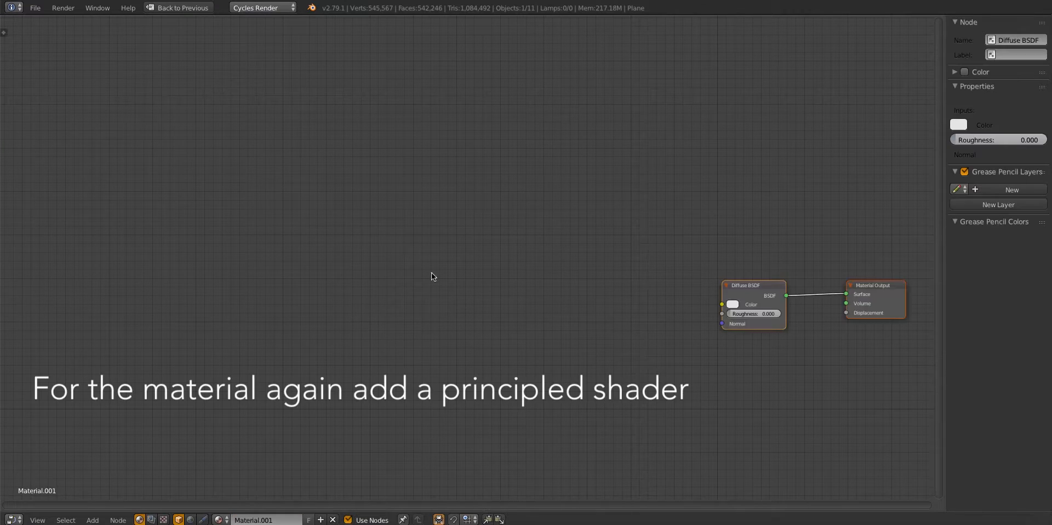
Replace the Diffuse BSDF with a Principled BSDF and link it to the Material Output's Surface
middle_drag(537, 269, 353, 243)
right_click(571, 258)
key(x)
key(shift+a)
click(381, 194)
key(Return)
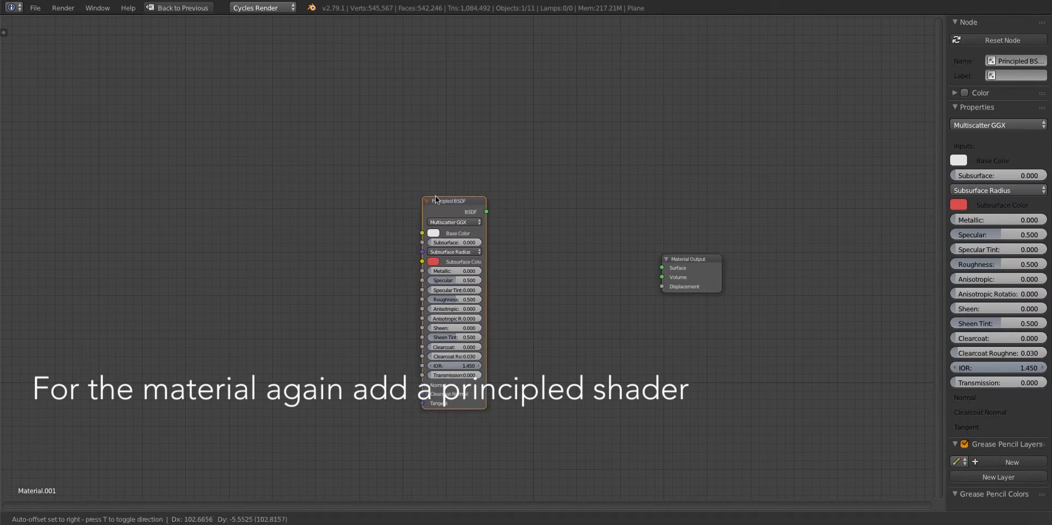
click(466, 246)
drag(500, 212, 662, 268)
Load four MetalGalvanizedSteelWorn002 4K METALNESS JPG maps together as image textures, including the NRM map
key(shift+a)
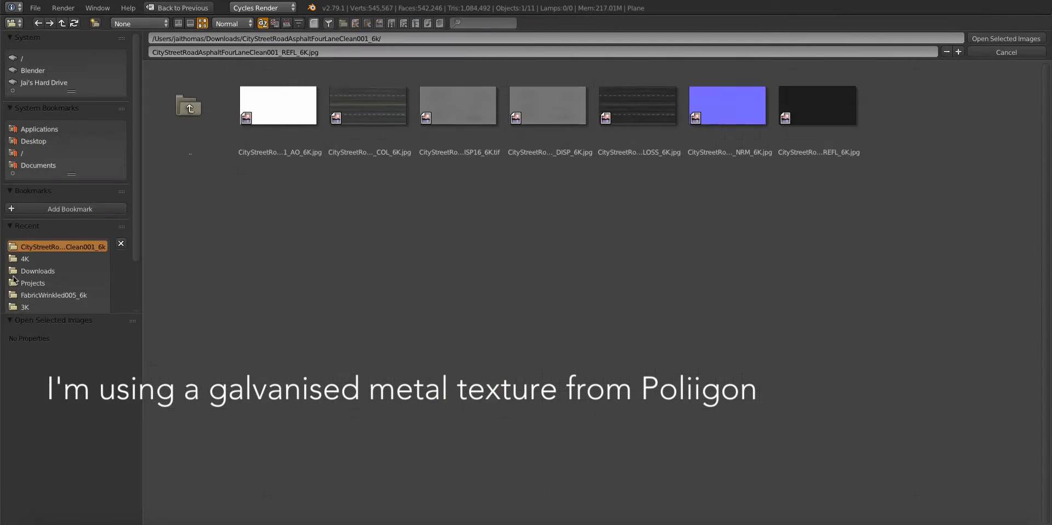
click(25, 258)
drag(271, 84, 625, 109)
click(558, 119)
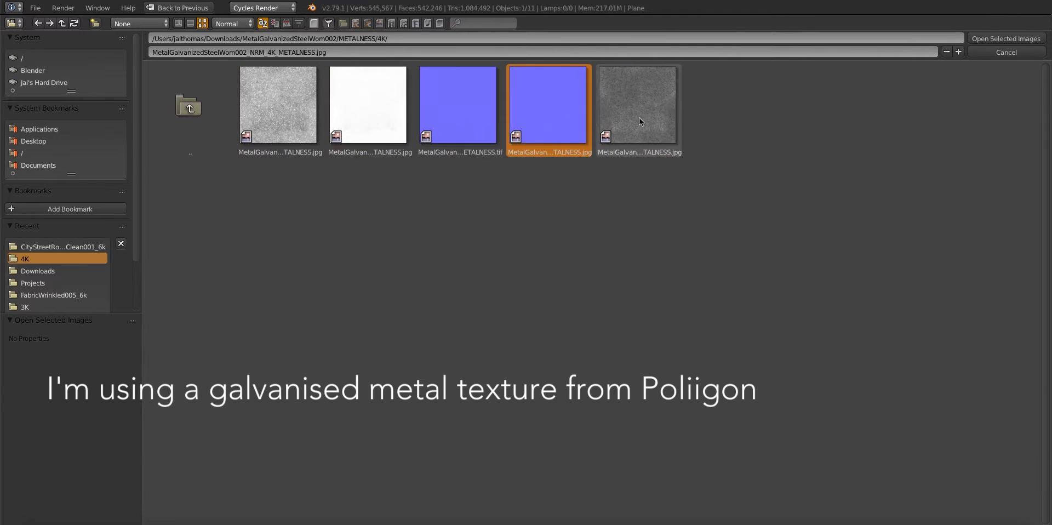
shift+click(639, 117)
shift+click(378, 116)
shift+click(299, 115)
click(1008, 38)
Bring the loaded texture nodes closer to the shader and link the colour map to Base Color
key(h)
key(g)
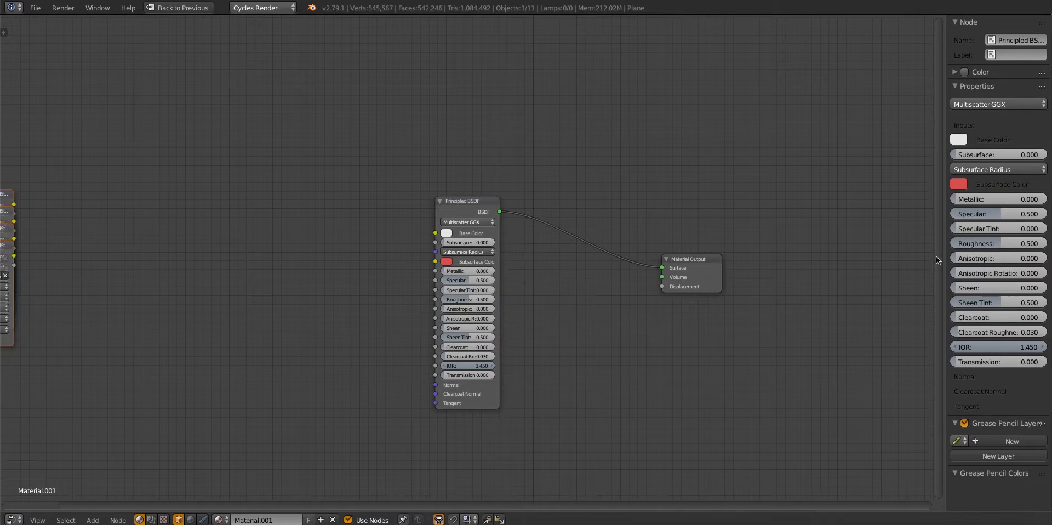
click(936, 256)
key(g)
click(139, 224)
click(15, 196)
middle_drag(62, 221, 148, 235)
key(g)
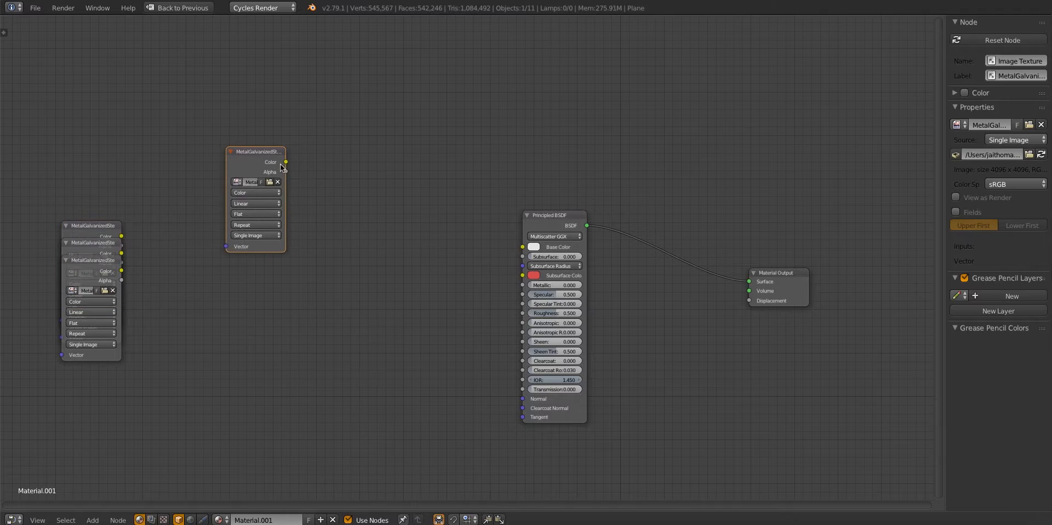
drag(521, 247, 521, 247)
Separate the second metal texture from the stack, set it to Non-Color Data and link it to Metallic
drag(263, 153, 215, 125)
drag(108, 232, 213, 248)
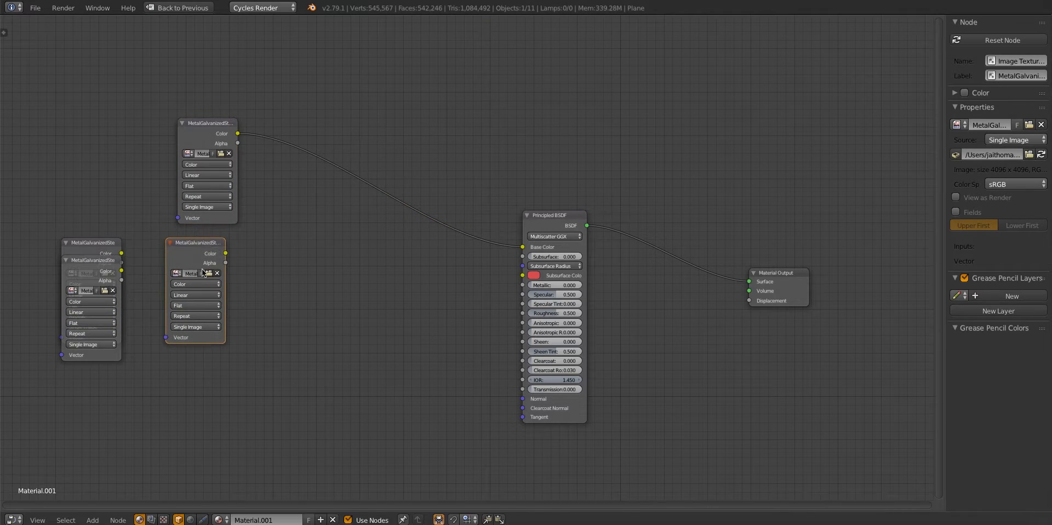
click(194, 284)
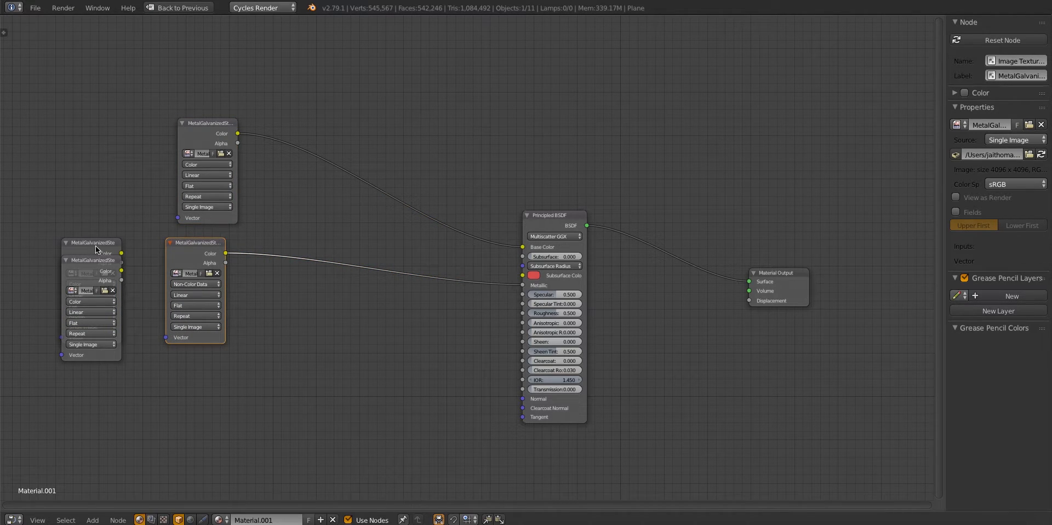
Set the normal texture to Non-Color Data and link it through a Normal Map node to the shader's Normal
drag(94, 245, 365, 326)
click(340, 354)
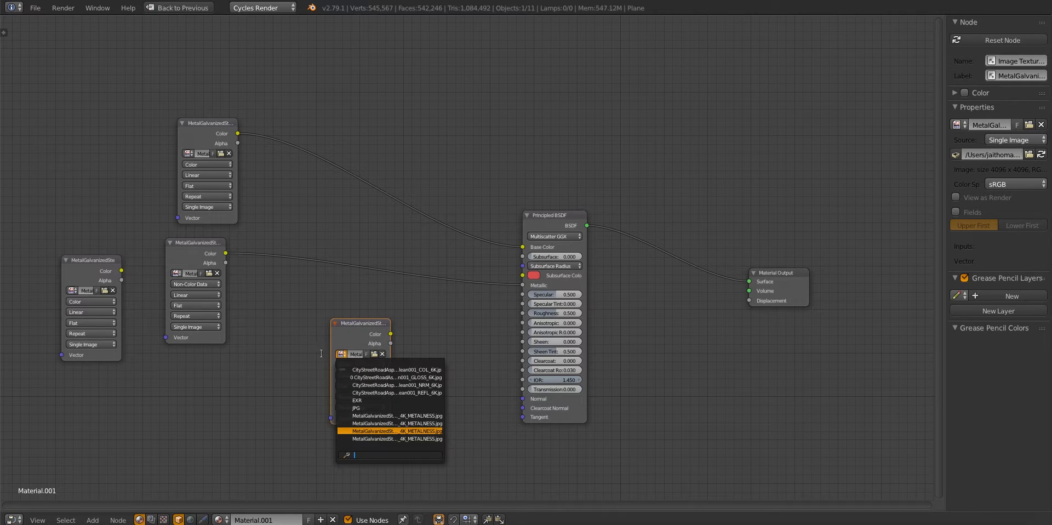
click(317, 354)
click(340, 355)
click(349, 364)
drag(391, 333, 493, 378)
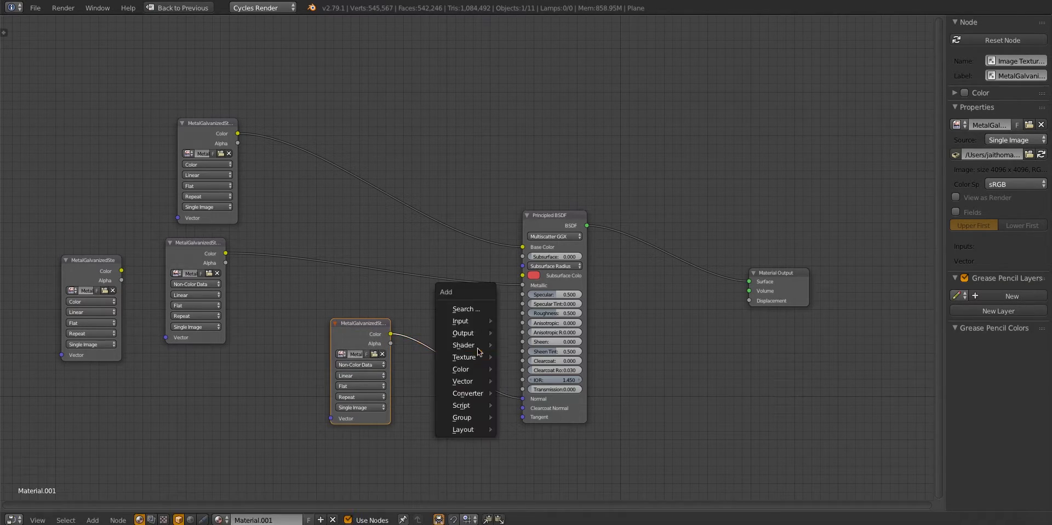
key(Return)
click(419, 333)
shift+drag(361, 334, 268, 393)
Link the remaining metal texture to Roughness with an Invert node inserted in between
drag(109, 276, 540, 320)
key(shift+a)
click(449, 302)
text(inv)
key(Return)
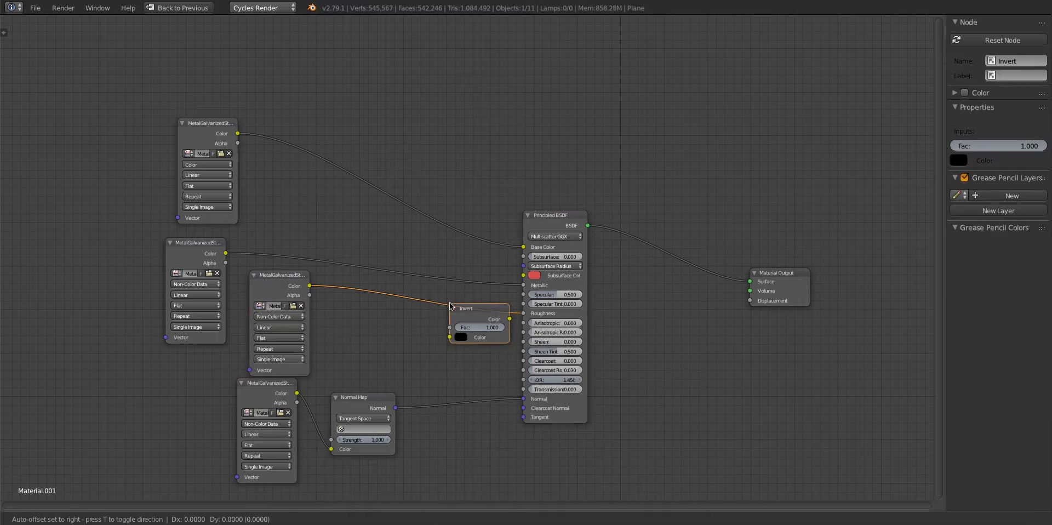
click(449, 306)
Restore the split layout and select the row of support posts along the second central guard rail
key(ctrl+Up)
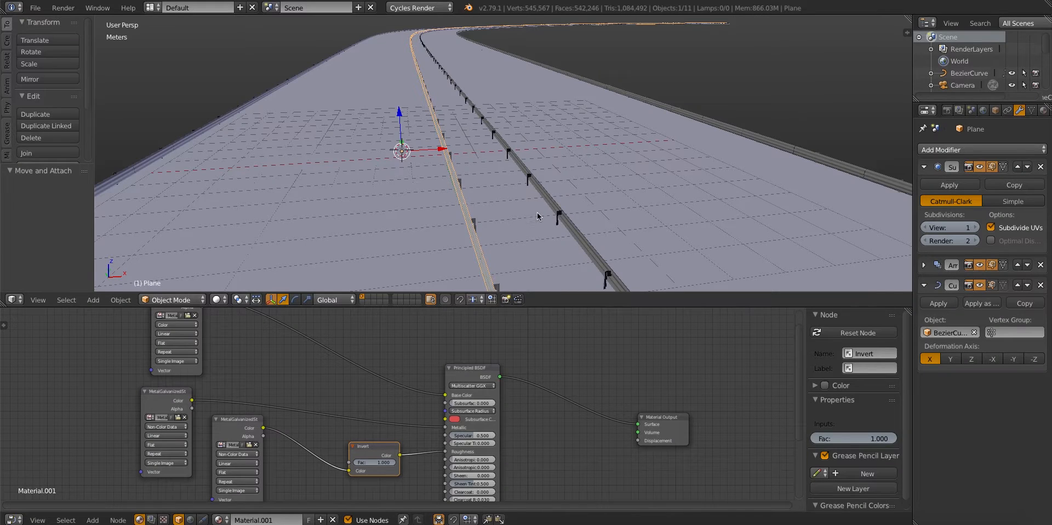
middle_drag(537, 217, 564, 194)
scroll(564, 194, up, 4)
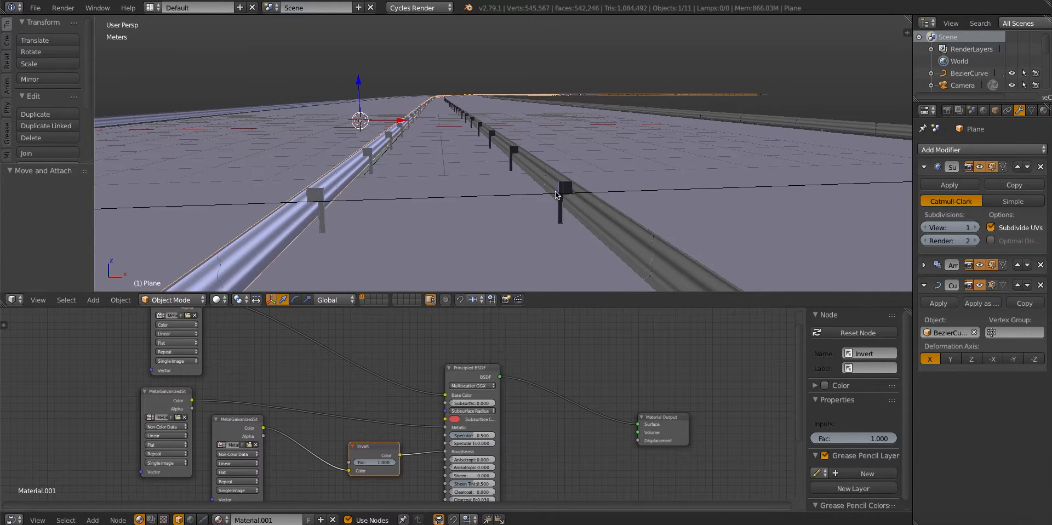
right_click(556, 194)
right_click(533, 193)
key(Tab)
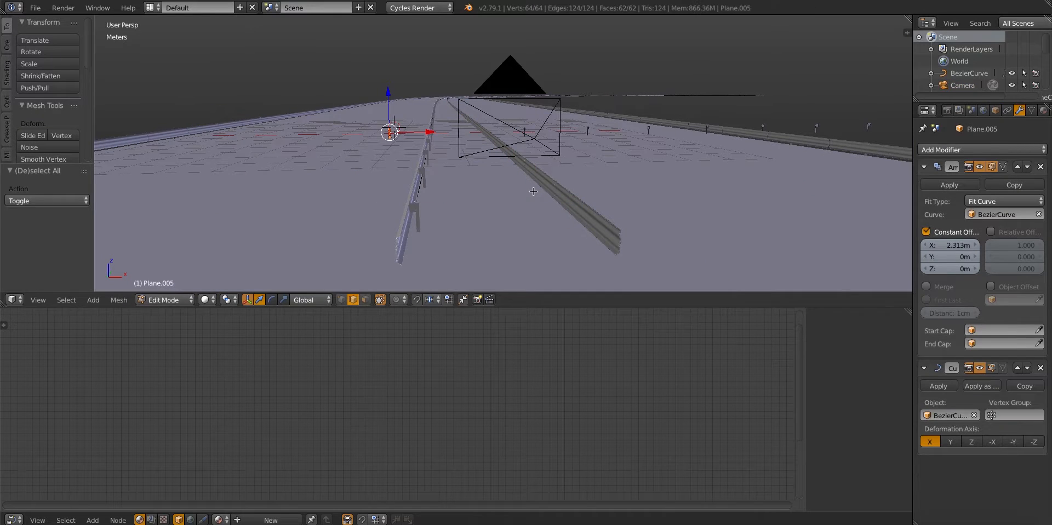
key(Tab)
Preview the road and guard rails through the camera in Rendered shading
key(KP_0)
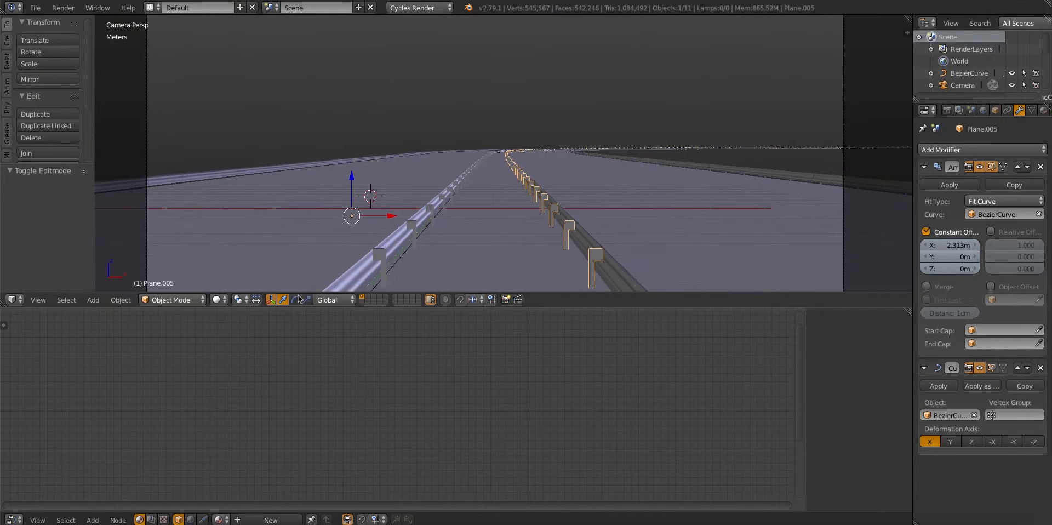
click(218, 300)
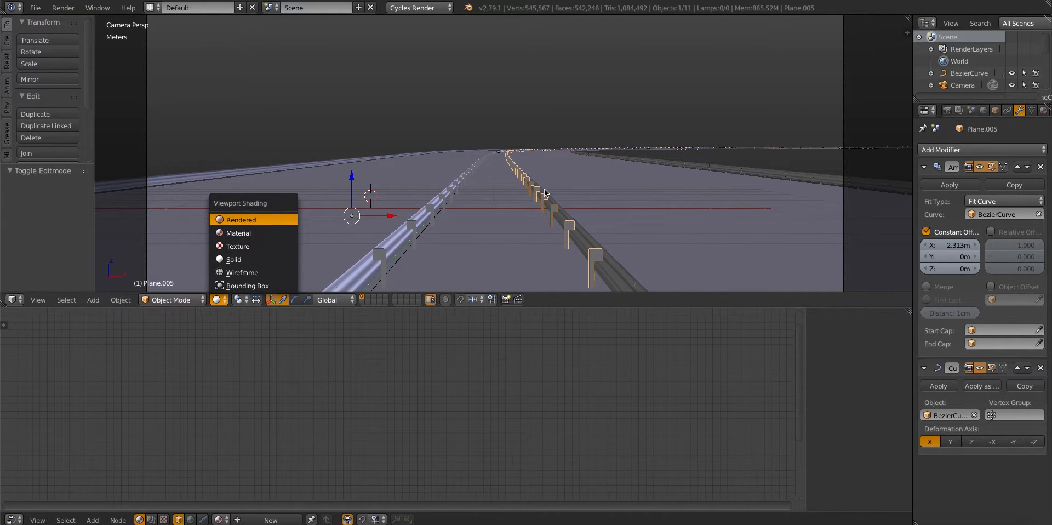
key(Return)
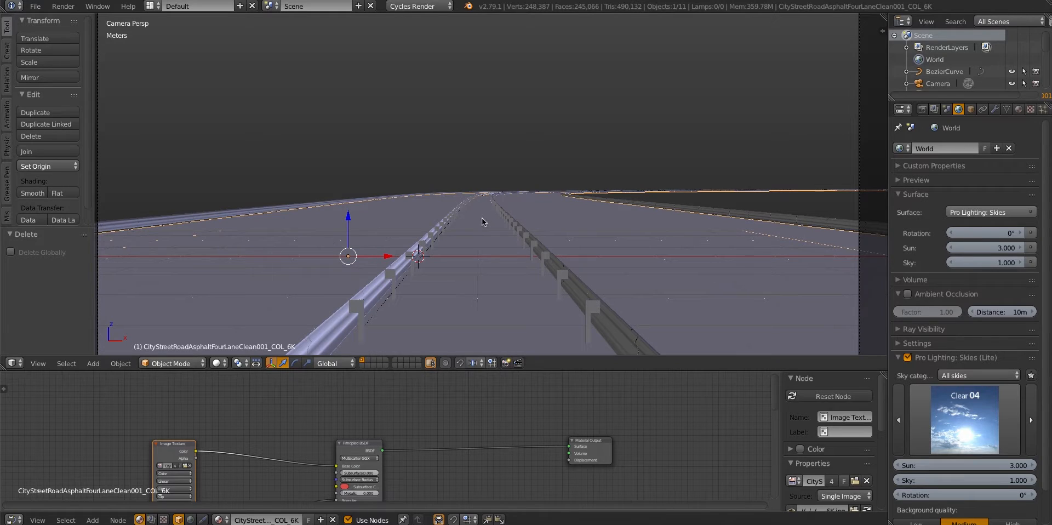
Duplicate the road, offset the copy along Z, isolate it and open its mesh for editing
middle_drag(483, 221, 406, 261)
scroll(526, 212, up, 4)
key(shift+d)
key(z)
click(524, 205)
key(shift+h)
key(Tab)
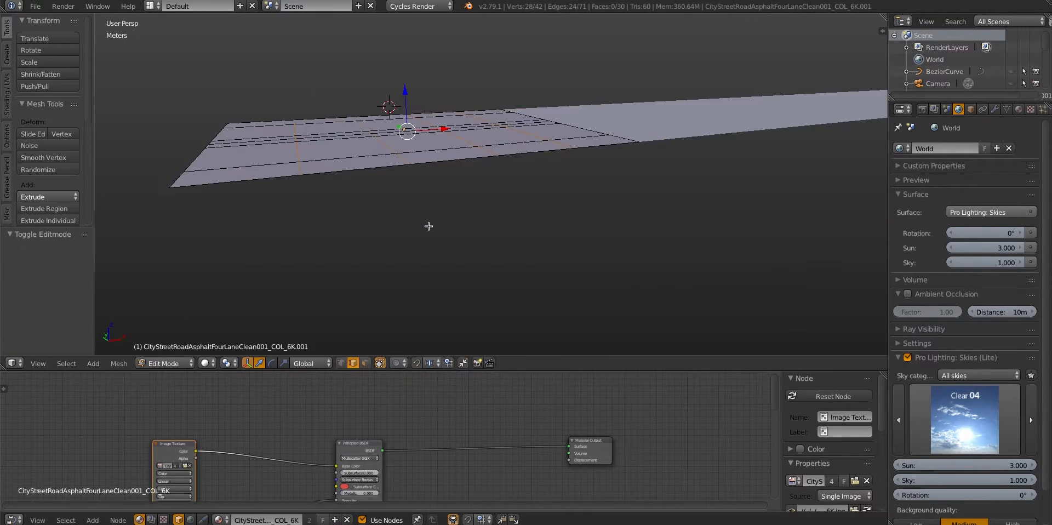
Delete the unevenly spaced lengthwise edge loops from the duplicated road segment
scroll(429, 226, down, 1)
key(a)
scroll(398, 202, down, 2)
middle_drag(405, 201, 438, 214)
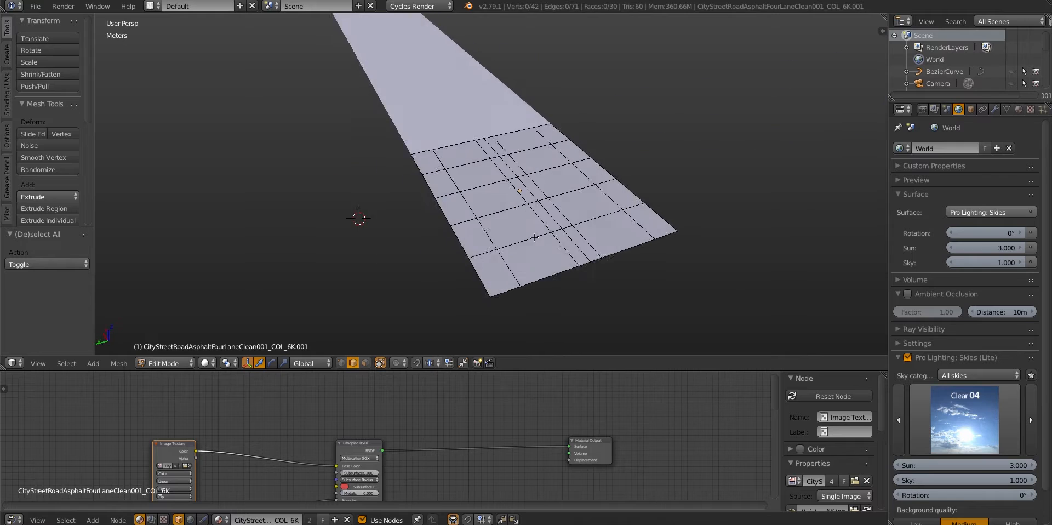
scroll(459, 222, up, 3)
alt+right_click(427, 214)
key(x)
click(428, 214)
alt+right_click(461, 207)
key(x)
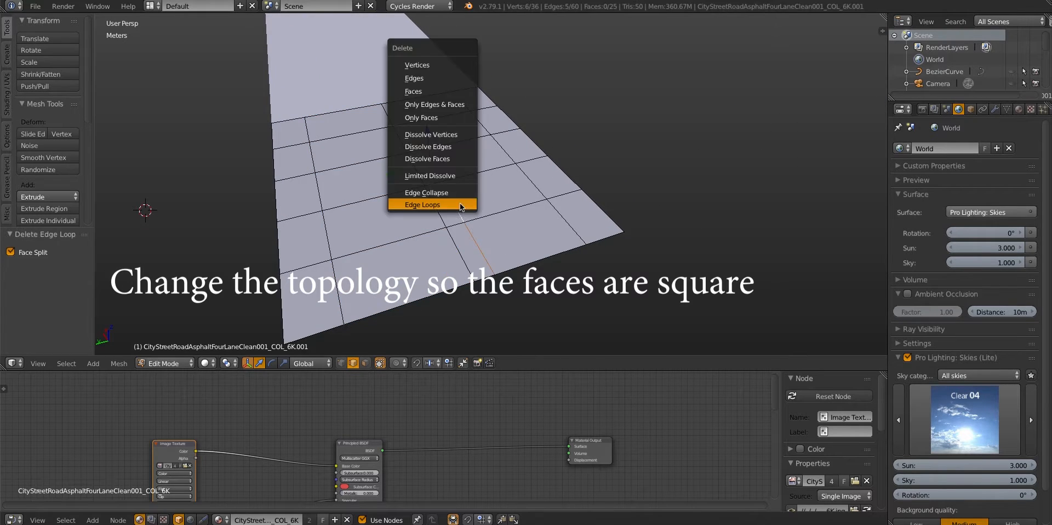
click(462, 207)
alt+right_click(329, 215)
key(x)
middle_drag(397, 204, 404, 215)
Add centred lengthwise loop cuts so the duplicated road's faces are roughly square, and return to Object Mode
key(ctrl+r)
click(395, 217)
click(396, 217)
key(ctrl+r)
double_click(481, 186)
key(a)
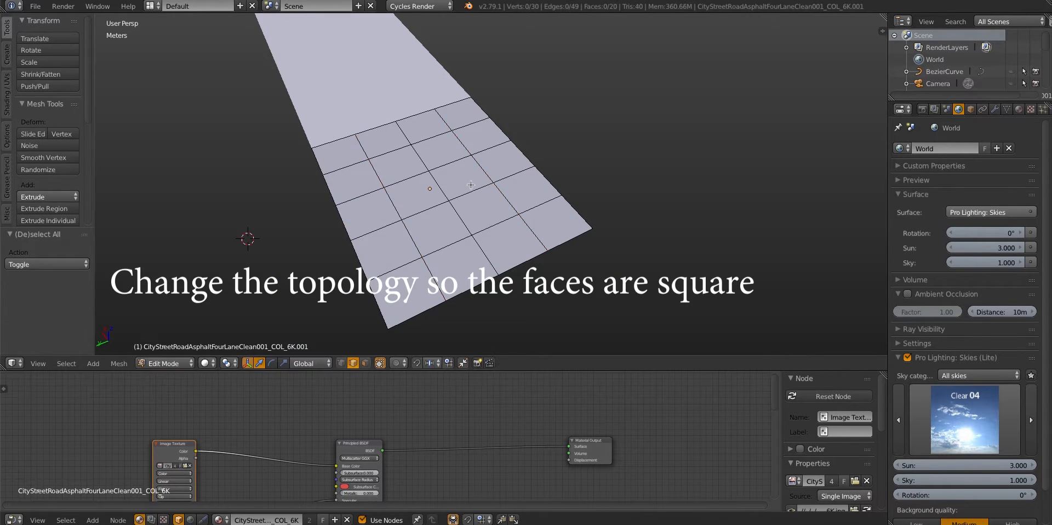
middle_drag(472, 189, 350, 198)
key(Tab)
middle_drag(496, 201, 432, 196)
key(Tab)
key(Tab)
scroll(439, 201, down, 2)
Make the duplicated road's material a separate copy named "snow road" in the full-screen node editor
key(ctrl+Up)
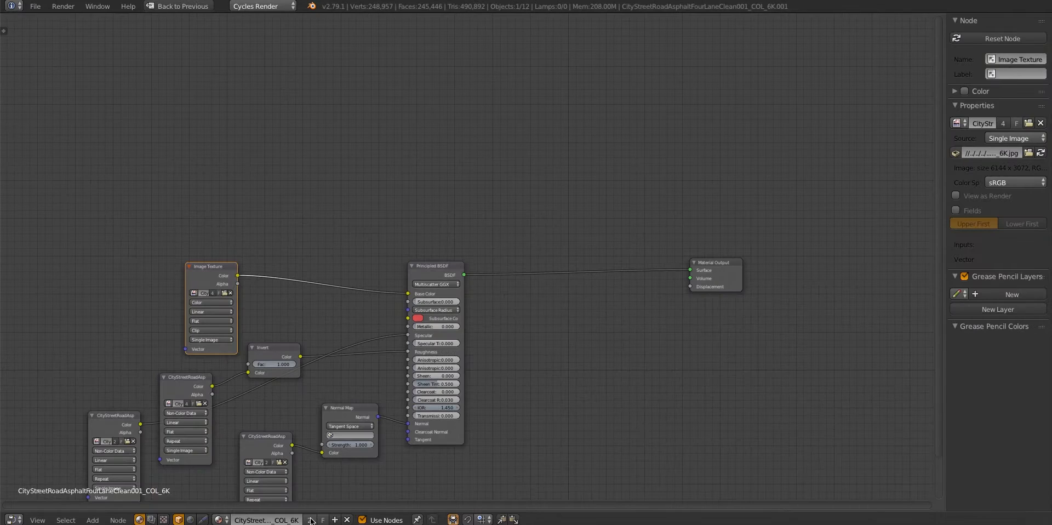
text(ad)
key(Return)
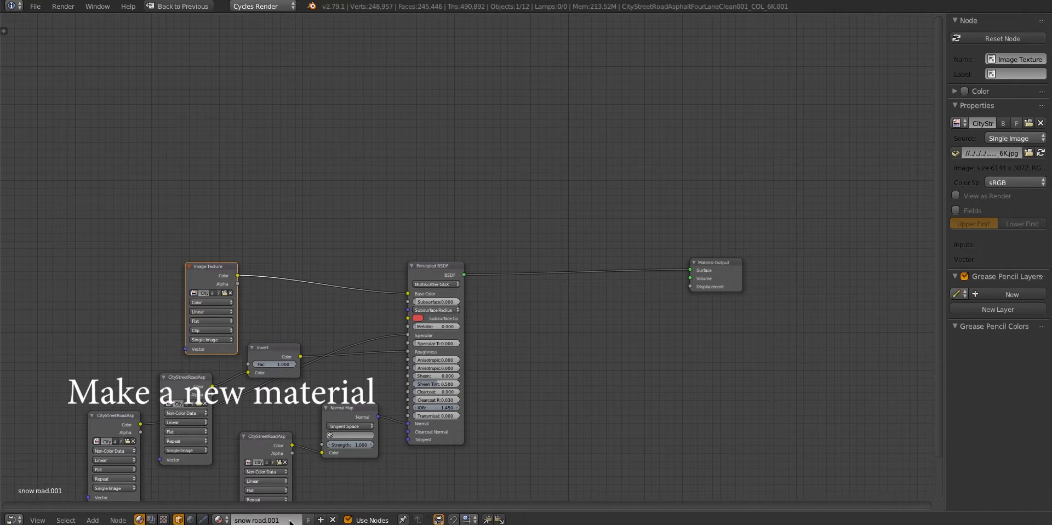
Delete all asphalt texture, Invert and Normal Map nodes, keeping only the Principled BSDF and Material Output
middle_drag(352, 304, 481, 314)
key(g)
click(297, 268)
click(556, 283)
middle_drag(539, 294, 498, 261)
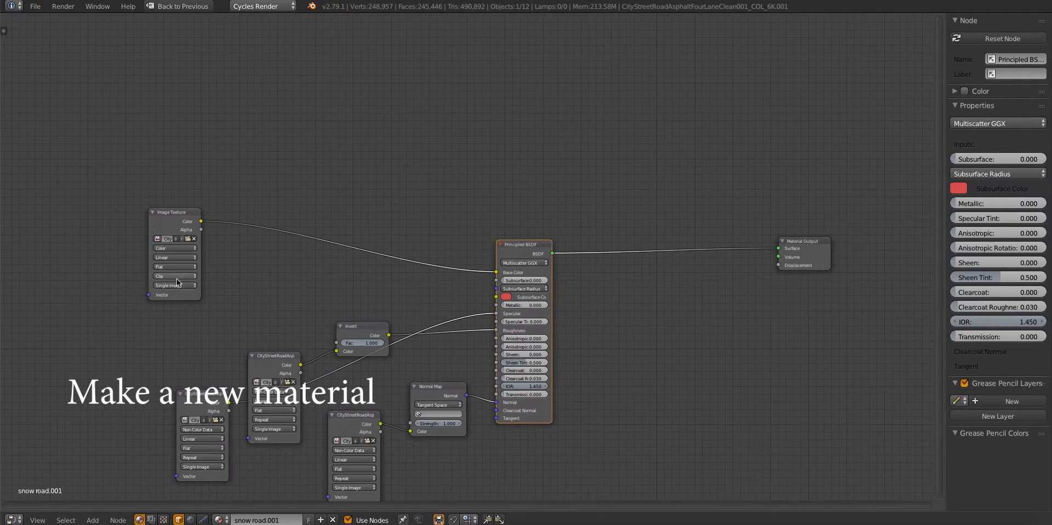
key(b)
drag(110, 200, 437, 504)
middle_drag(394, 230, 405, 242)
key(x)
Load the GroundSnowTireTracks002 6K COL, DISP16, GLOSS, REFL and SSS maps together as image textures
key(shift+a)
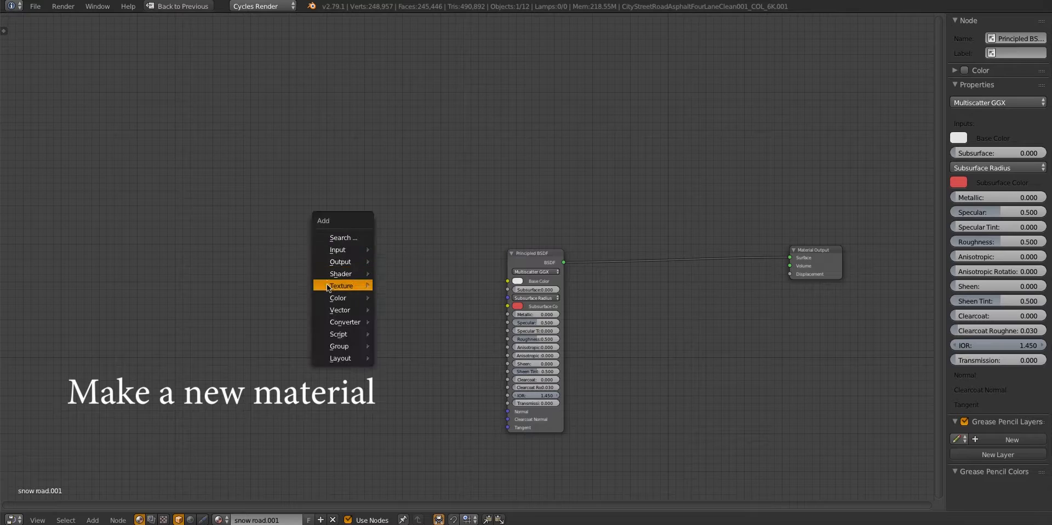
mouse_move(370, 285)
click(402, 285)
click(367, 97)
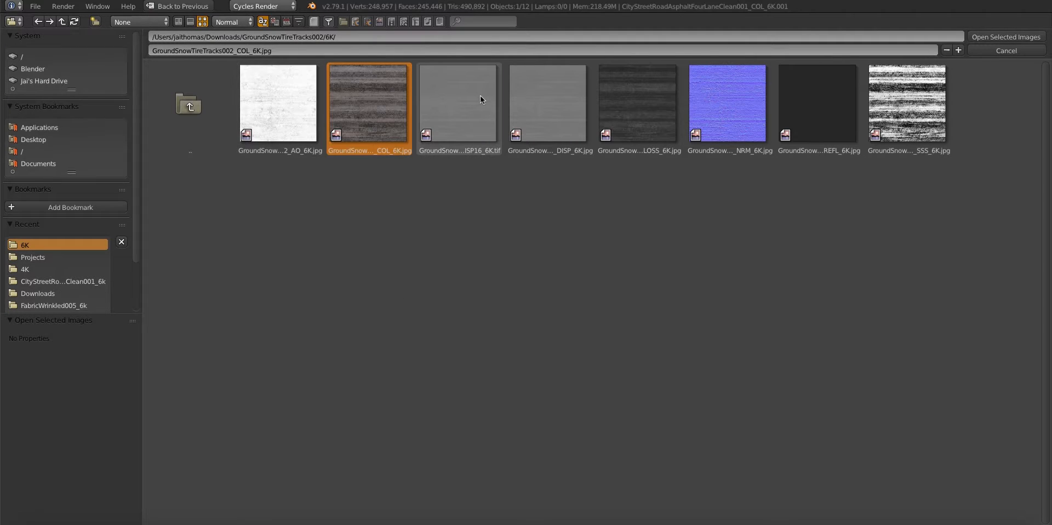
shift+click(480, 97)
shift+click(637, 104)
shift+click(816, 110)
shift+click(939, 82)
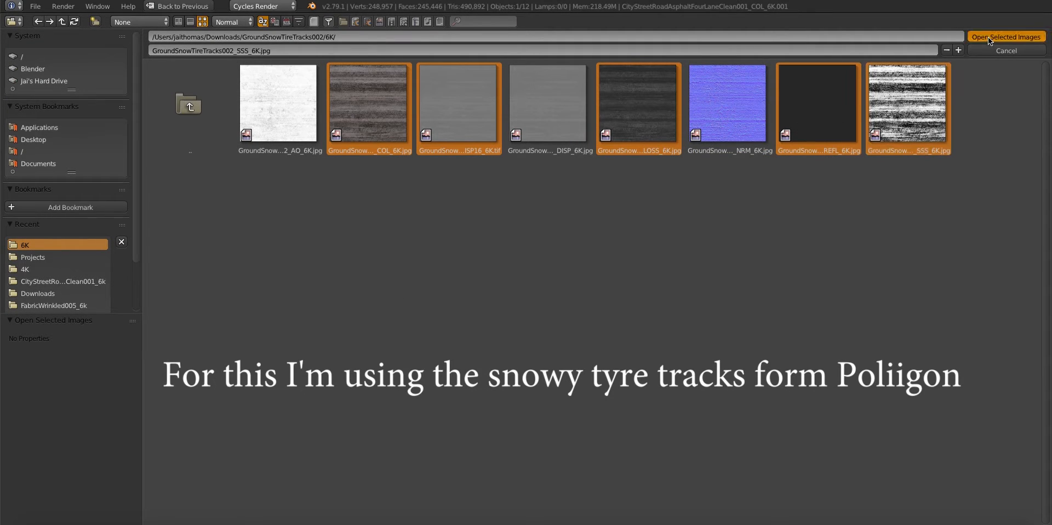
click(1006, 37)
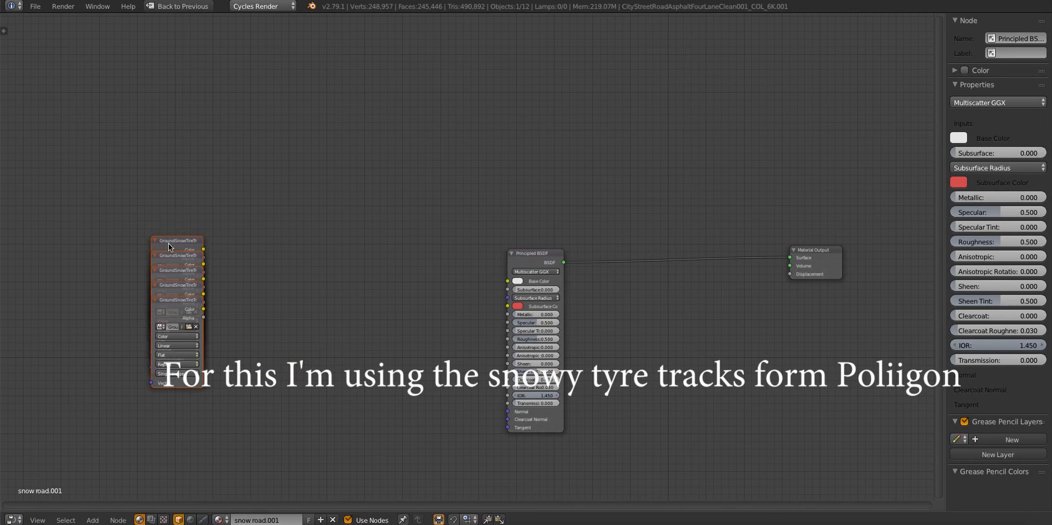
Link the snow colour texture to Base Color and move its node above the remaining stack
click(167, 242)
drag(167, 242, 530, 284)
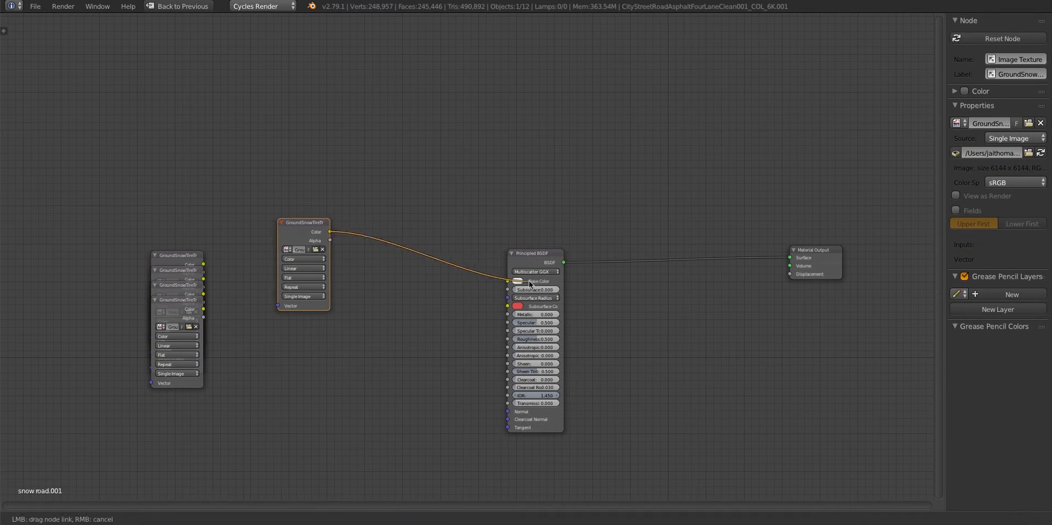
key(g)
click(160, 225)
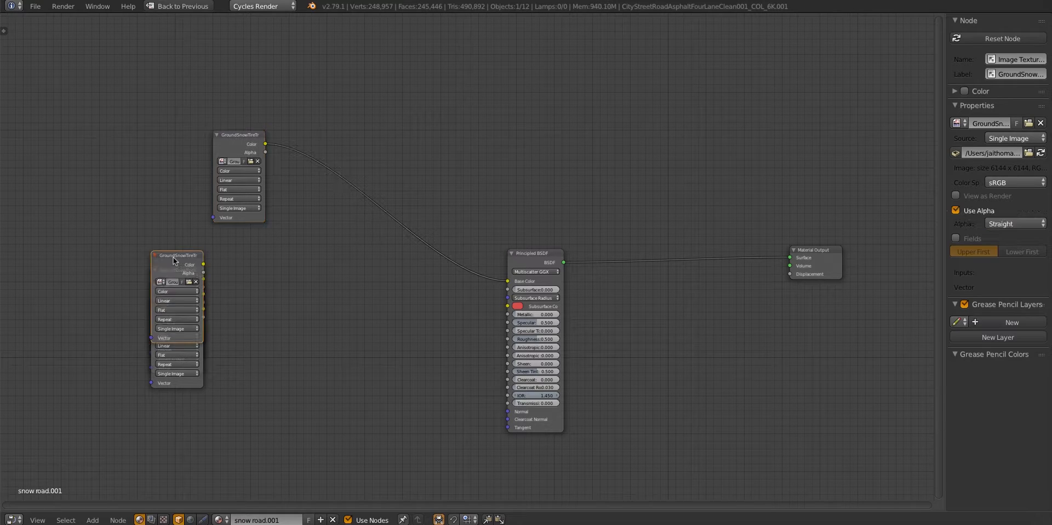
Set the snow displacement texture to Non-Color Data and place its node beside the Material Output
drag(173, 257, 291, 279)
click(279, 303)
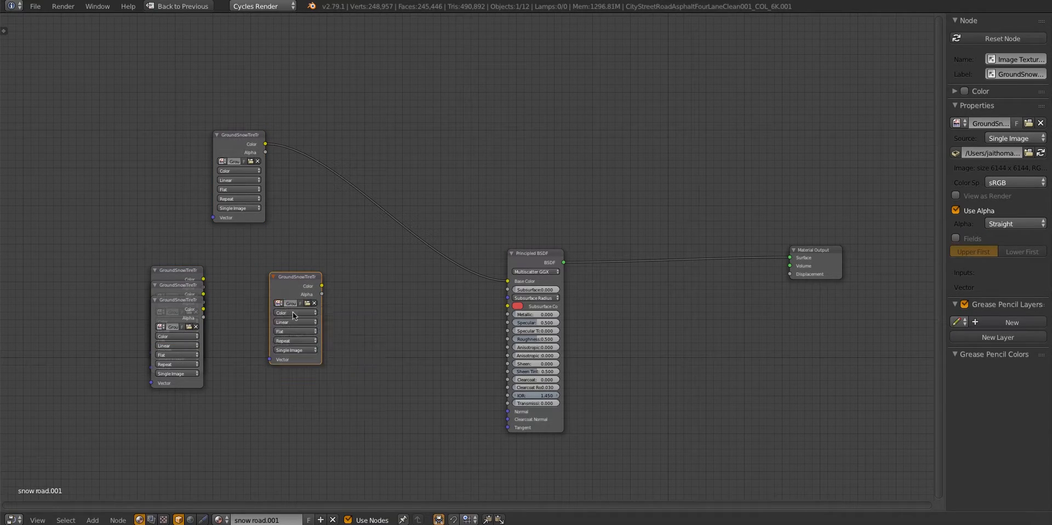
click(292, 311)
click(289, 298)
drag(288, 294, 643, 333)
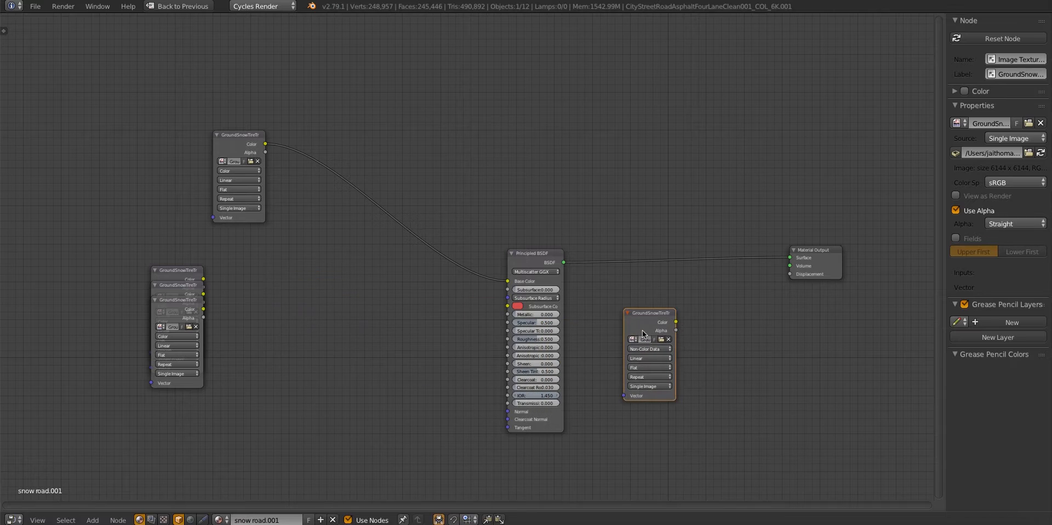
Insert a Math node set to Multiply with value 6.000 between the displacement texture and the material's Displacement input
key(shift+a)
click(741, 215)
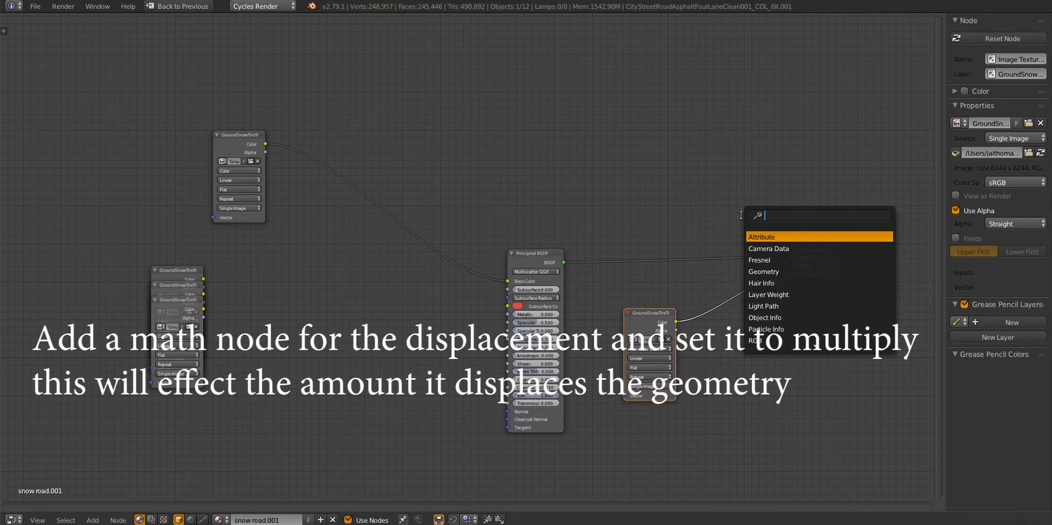
key(Return)
click(708, 278)
click(734, 300)
click(735, 283)
click(735, 328)
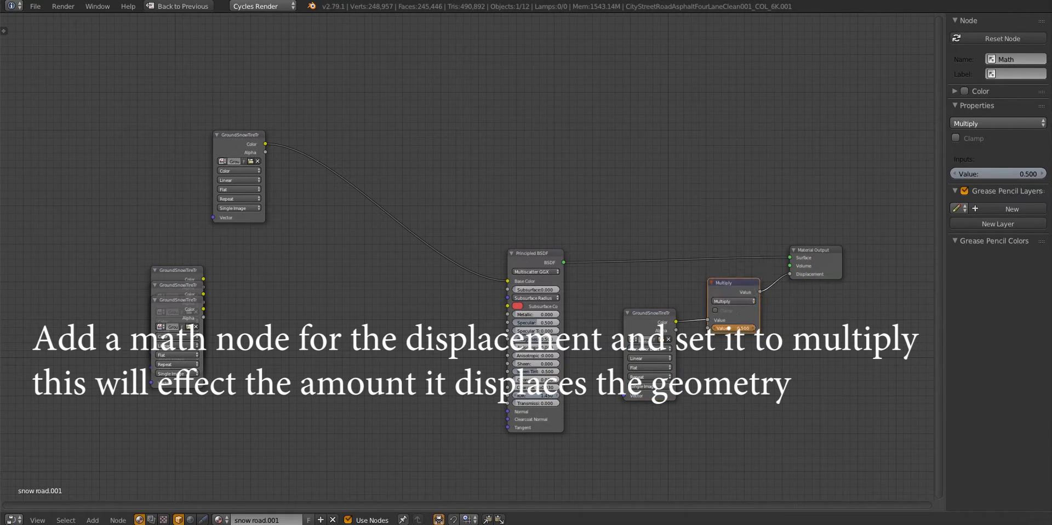
Set the gloss texture to Non-Color Data and link it through an Invert node to the Principled BSDF's Roughness
drag(168, 274, 296, 300)
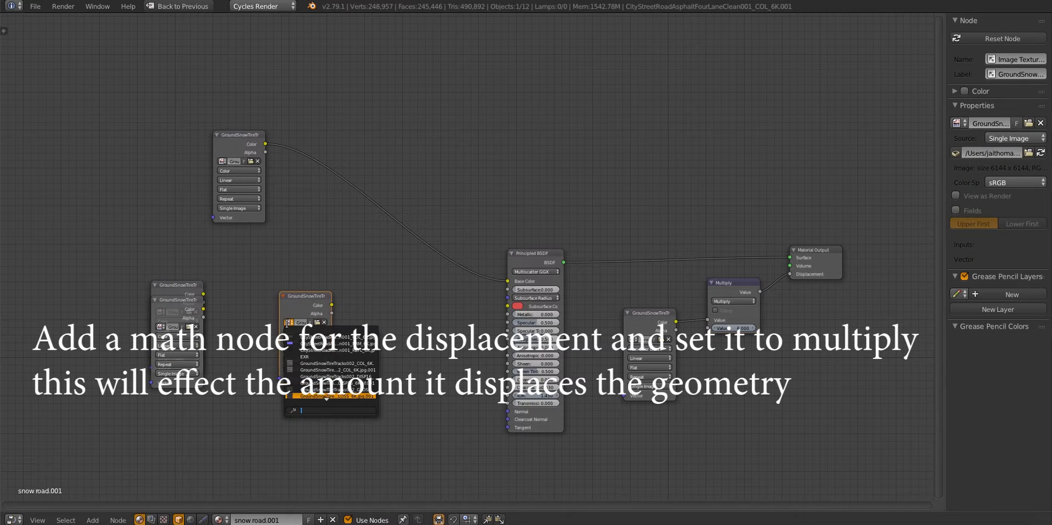
drag(514, 337, 513, 338)
key(shift+a)
click(421, 296)
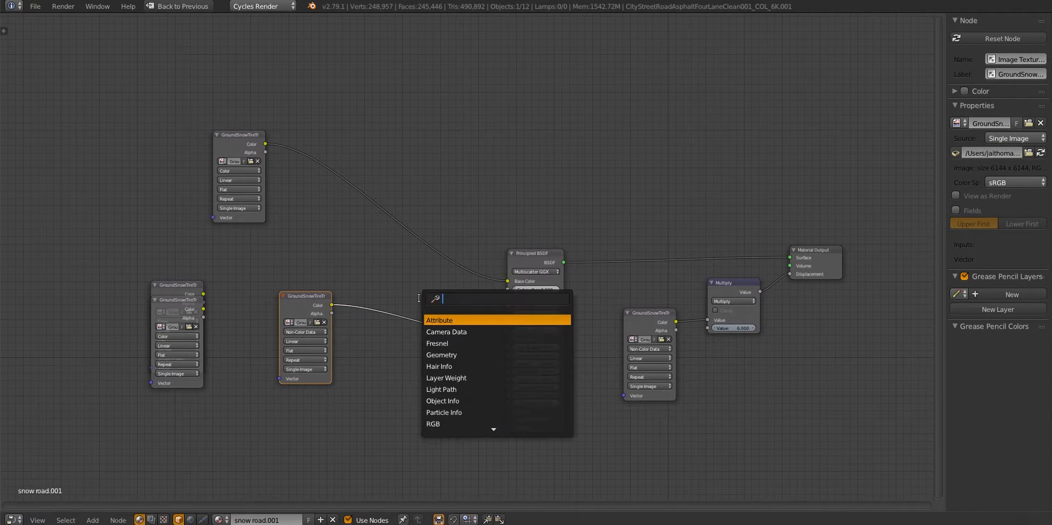
text(inv)
key(Return)
click(419, 297)
Set the reflection and SSS textures to Non-Color Data, spread their nodes out, and link the reflection map to Specular
drag(175, 305, 317, 411)
click(294, 441)
click(312, 390)
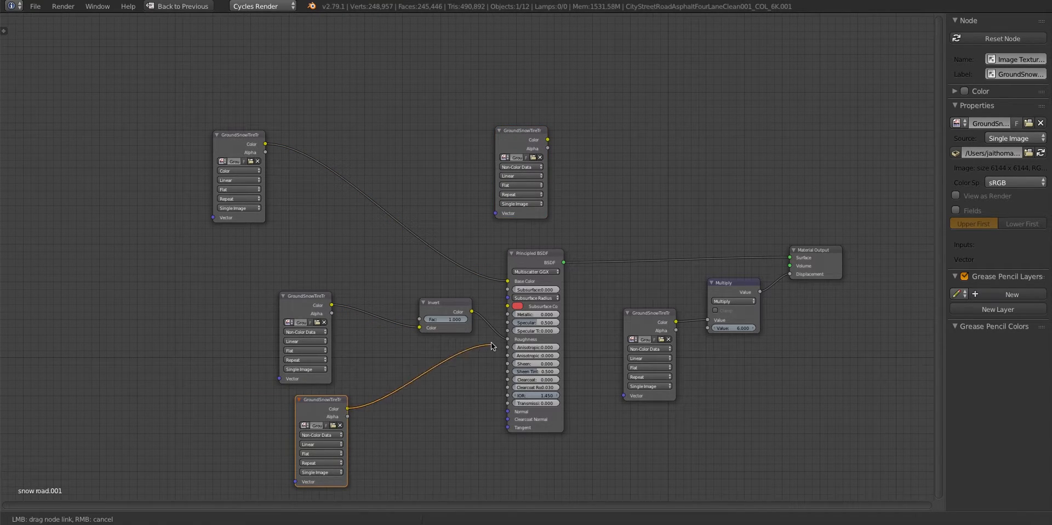
drag(490, 342, 506, 323)
Shift the displacement and output nodes away from the Principled BSDF and insert a Mix Shader on its output link
middle_drag(624, 305, 492, 311)
drag(533, 249, 678, 353)
key(g)
click(801, 338)
key(shift+a)
click(513, 147)
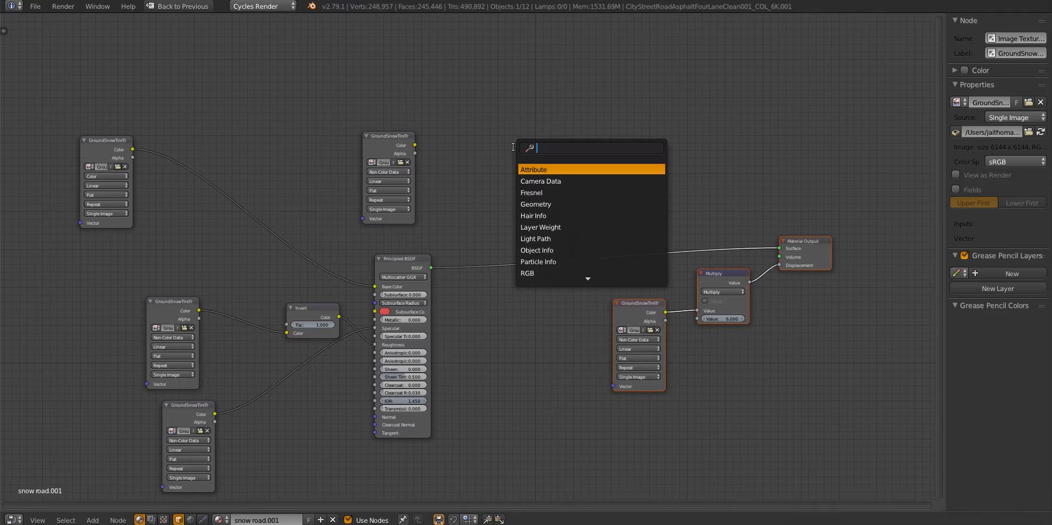
key(Return)
click(522, 236)
Add a Cubic Subsurface Scattering shader with scale 0.300 to the Mix Shader's second input and drive its factor with the SSS texture
key(shift+a)
click(462, 174)
text(sub)
key(Return)
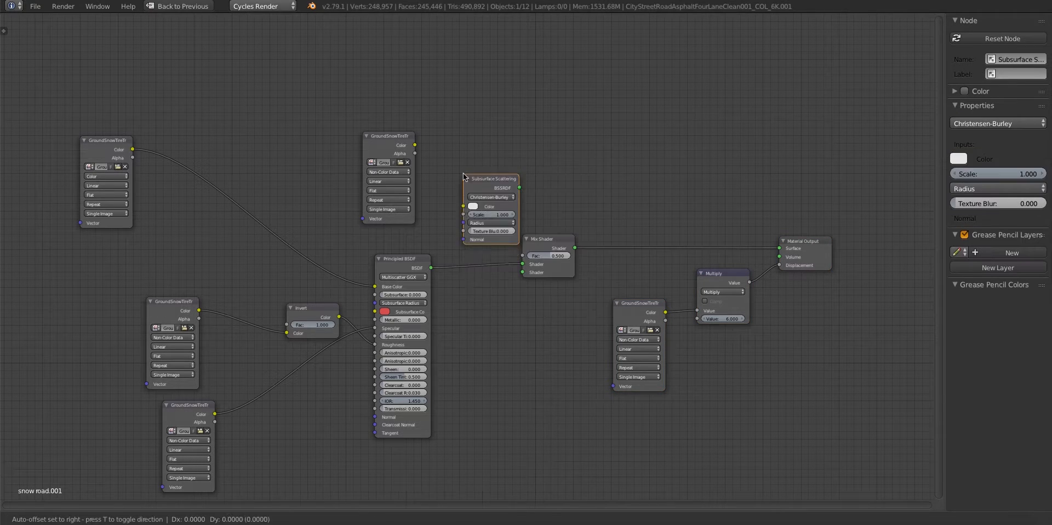
click(455, 345)
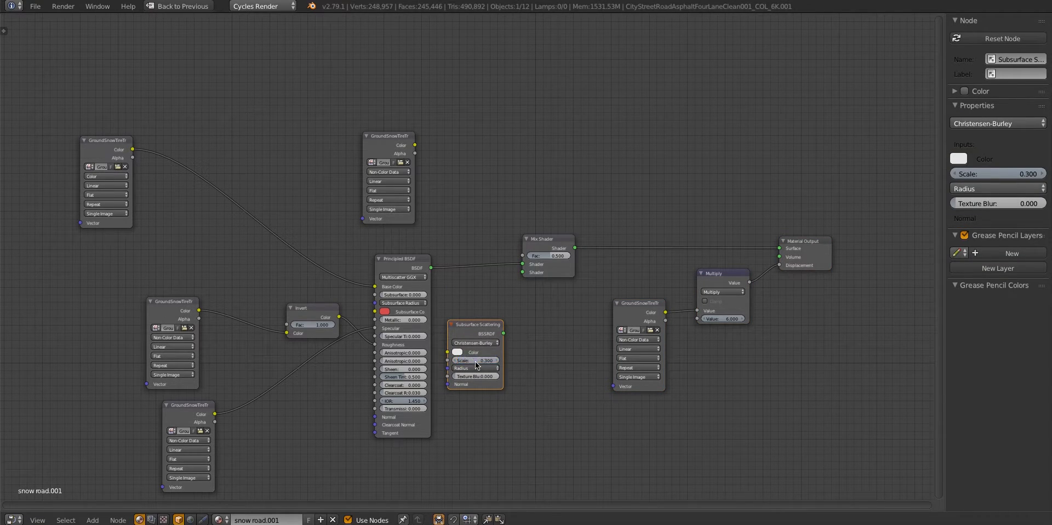
click(463, 334)
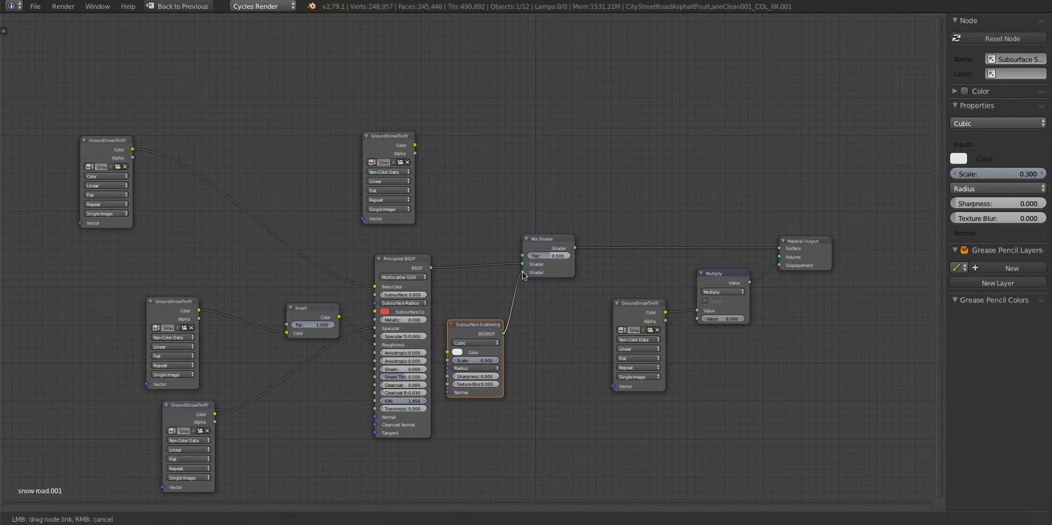
drag(779, 248, 740, 251)
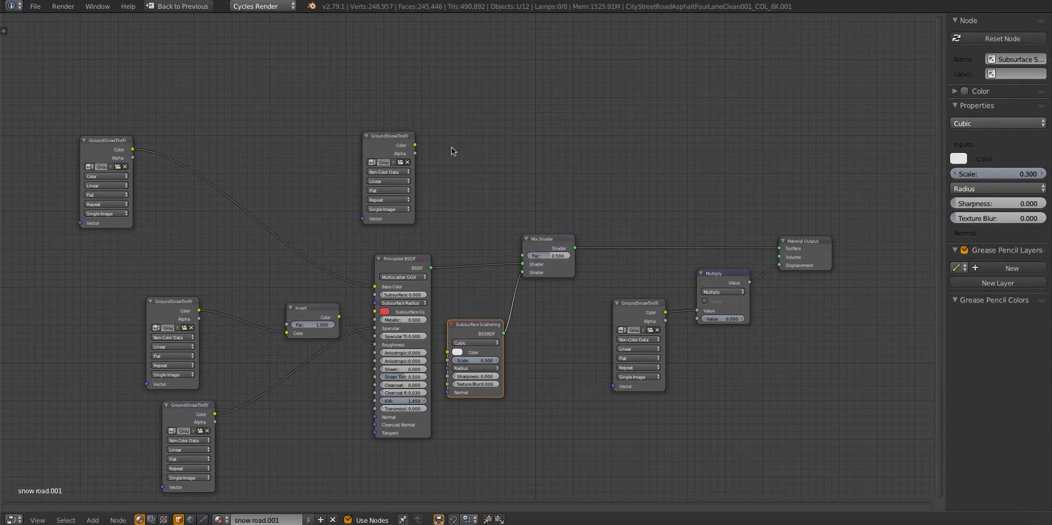
drag(415, 145, 522, 256)
Duplicate the Mix Shader onto the output link and shift the displacement and output nodes farther away for space
click(559, 248)
key(shift+d)
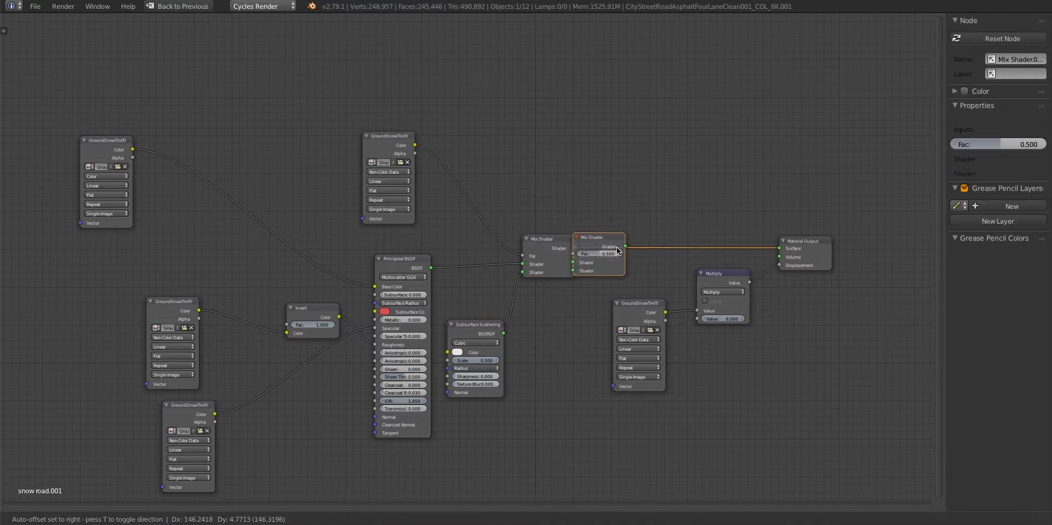
click(678, 245)
key(a)
middle_drag(607, 325, 551, 316)
key(b)
drag(743, 334, 583, 291)
key(b)
drag(716, 226, 759, 253)
key(g)
middle_drag(544, 318, 520, 315)
click(716, 315)
drag(596, 219, 637, 218)
Add a Transparent BSDF and link it to the second shader input of the duplicated Mix Shader
key(shift+a)
click(531, 204)
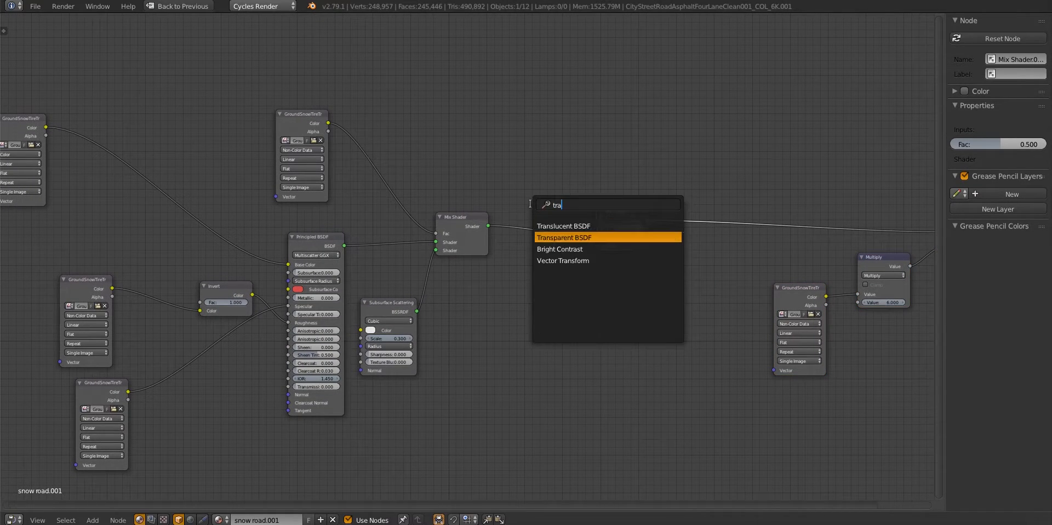
text(tra)
key(Return)
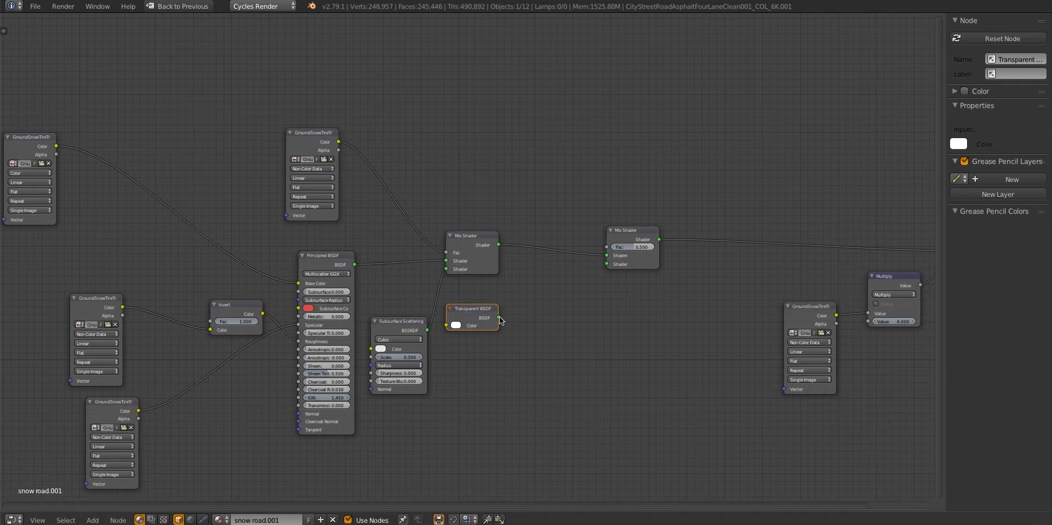
drag(500, 317, 606, 264)
Add a ColorRamp fed by the snow colour texture and link it to the duplicated Mix Shader's factor
middle_drag(427, 144, 482, 208)
key(shift+a)
click(482, 208)
text(col)
key(Return)
click(482, 209)
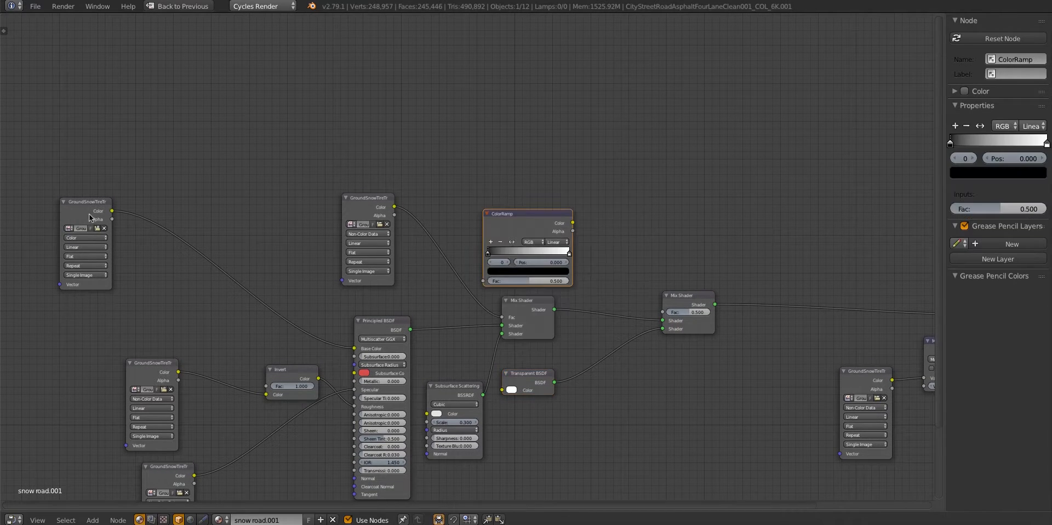
drag(111, 211, 482, 280)
drag(573, 223, 663, 313)
scroll(473, 323, down, 1)
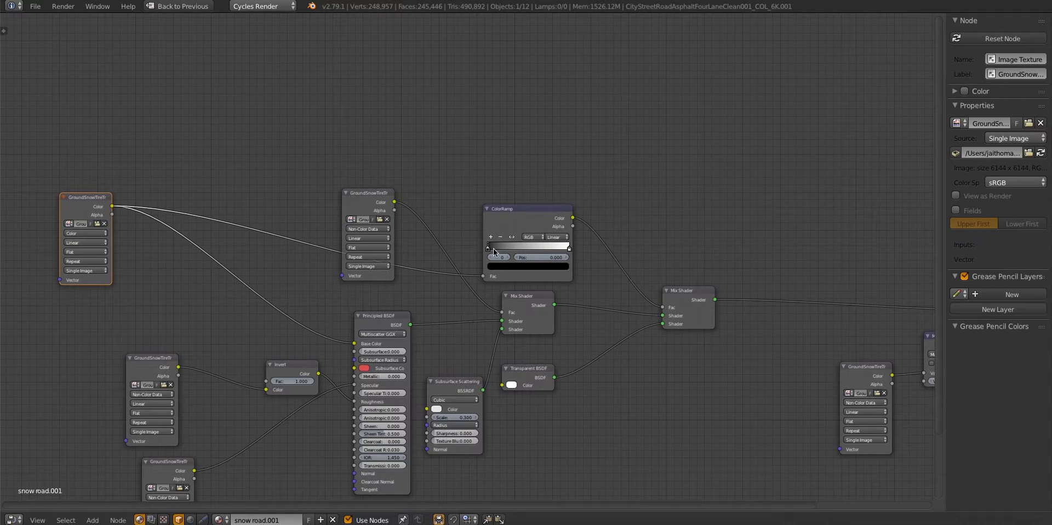
Restore the split layout and check the snow road in a rendered viewport preview
key(ctrl+Up)
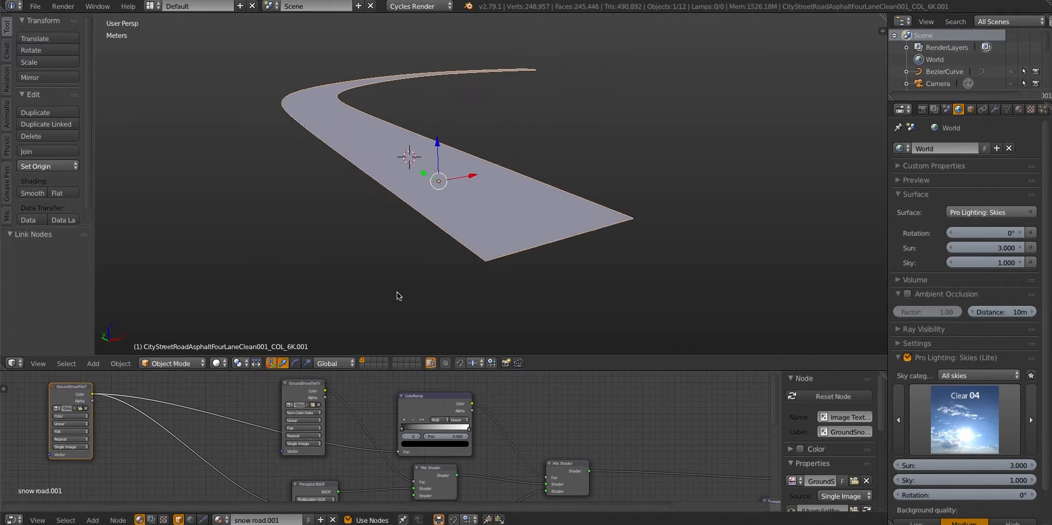
scroll(396, 292, up, 1)
click(217, 363)
click(234, 284)
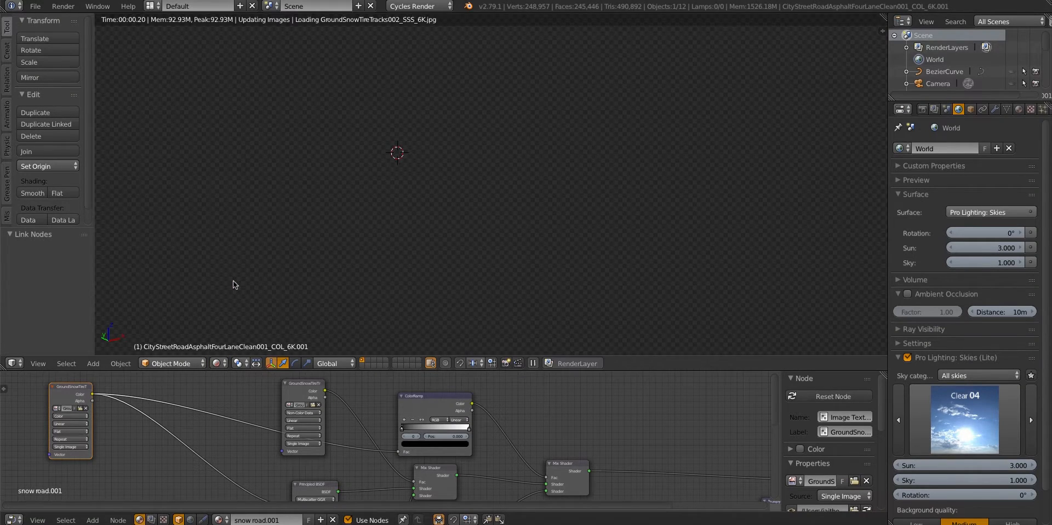
scroll(232, 280, up, 4)
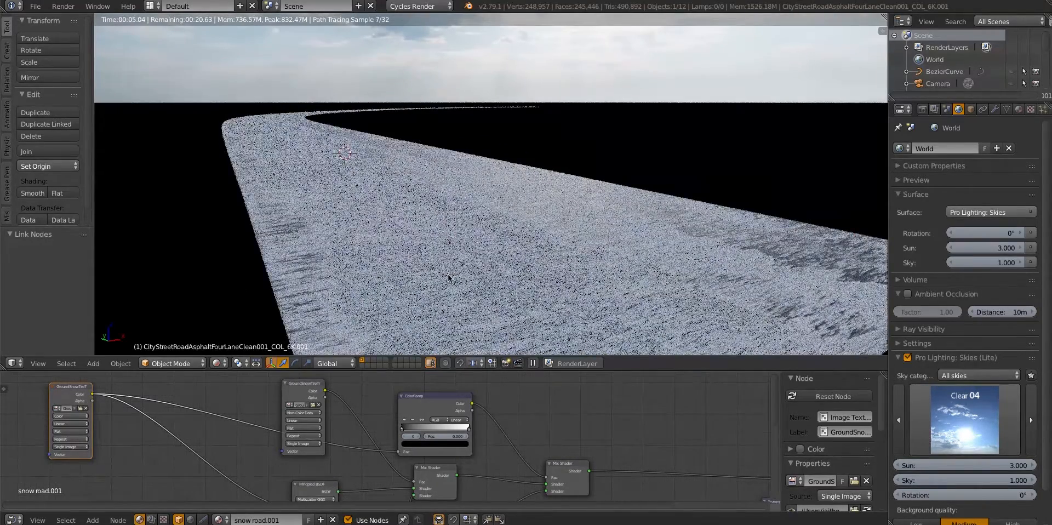
key(shift+z)
scroll(450, 252, down, 3)
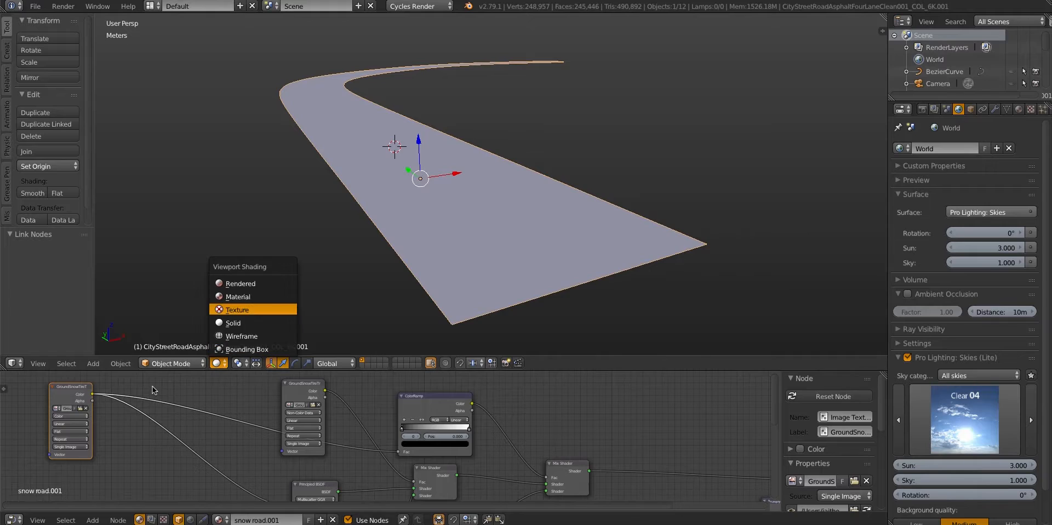
Show the snow road with Texture shading and unwrap its whole mesh from the top with Project From View
click(237, 310)
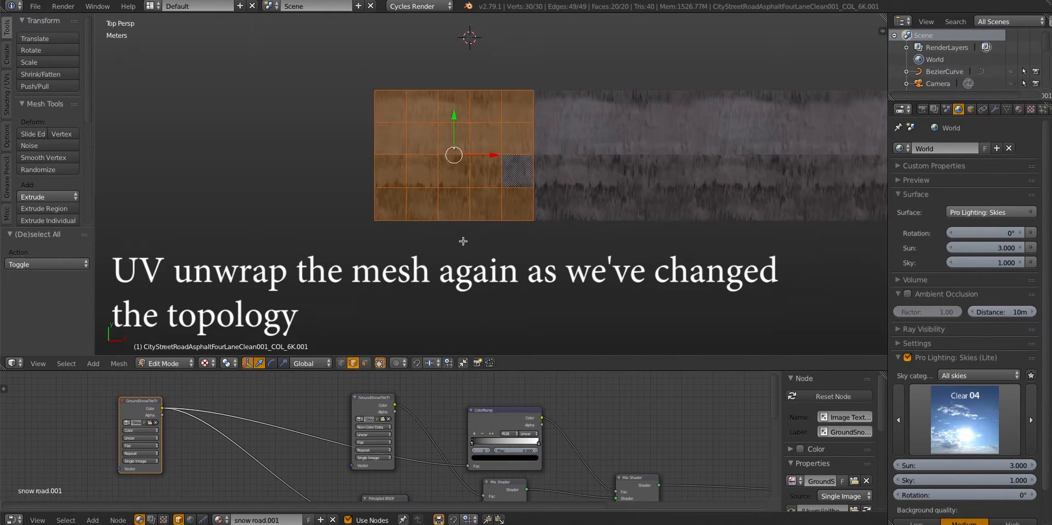
key(u)
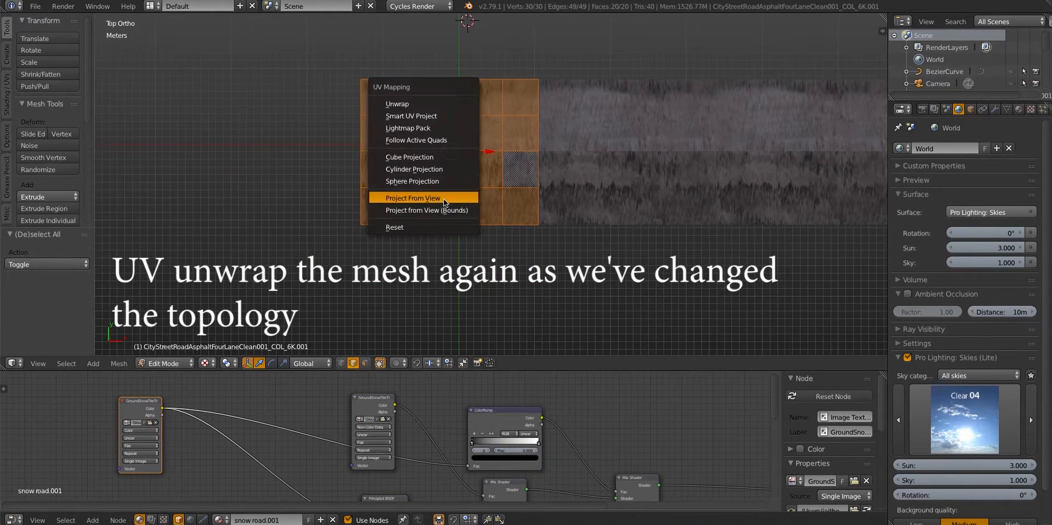
click(445, 202)
Scale and reposition the road's UVs in the UV editor, leave Edit Mode, and inspect the tyre-track texture along the road
click(14, 520)
click(29, 432)
key(s)
click(258, 455)
key(g)
click(258, 455)
scroll(424, 239, up, 2)
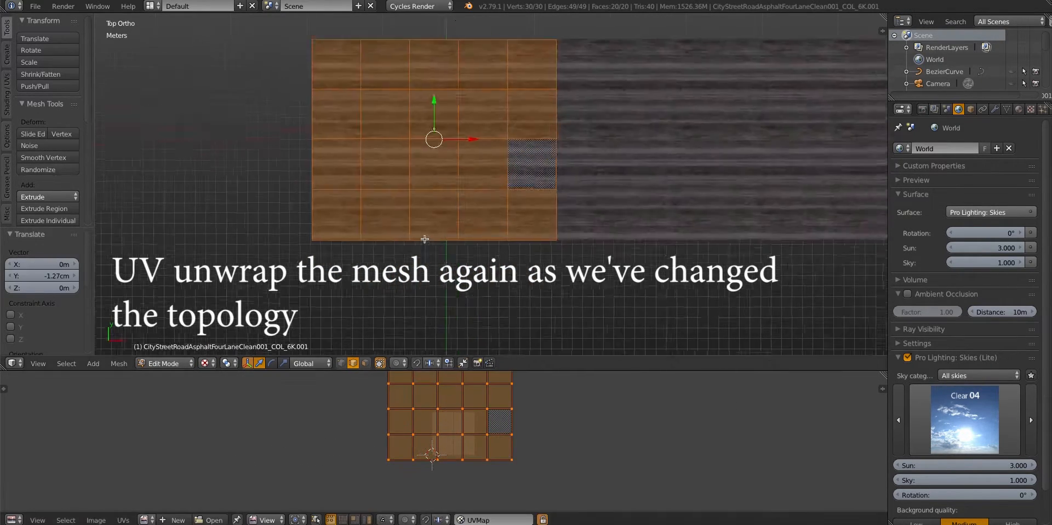
key(Tab)
middle_drag(424, 239, 478, 208)
scroll(479, 208, up, 7)
key(KP_0)
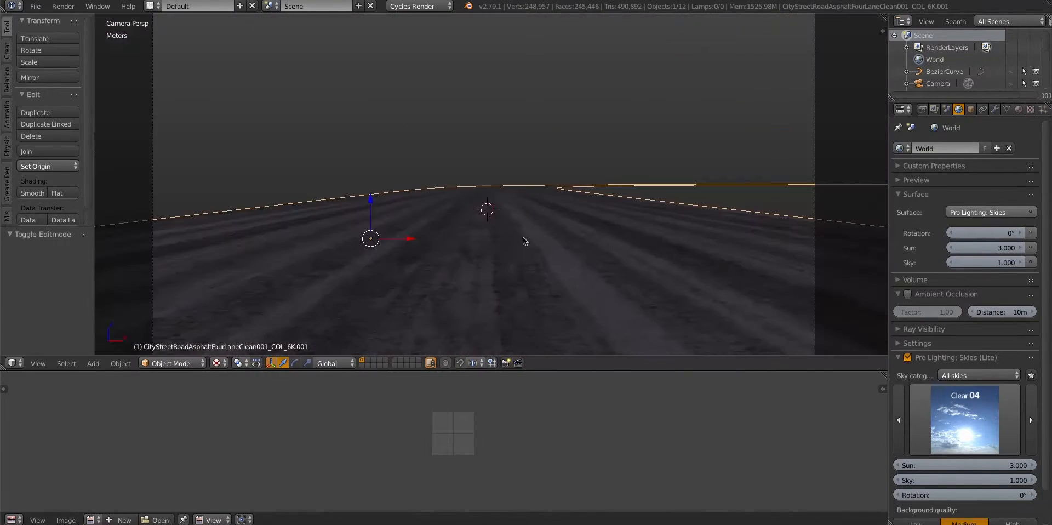
middle_drag(523, 236, 510, 192)
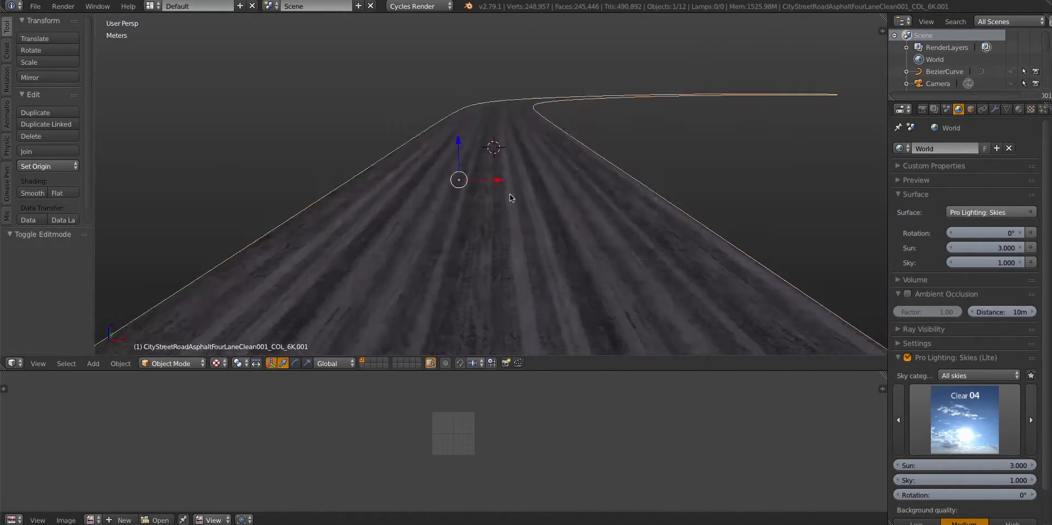
Return the viewport to solid shading and set the Cycles feature set to Experimental
key(alt+z)
click(995, 109)
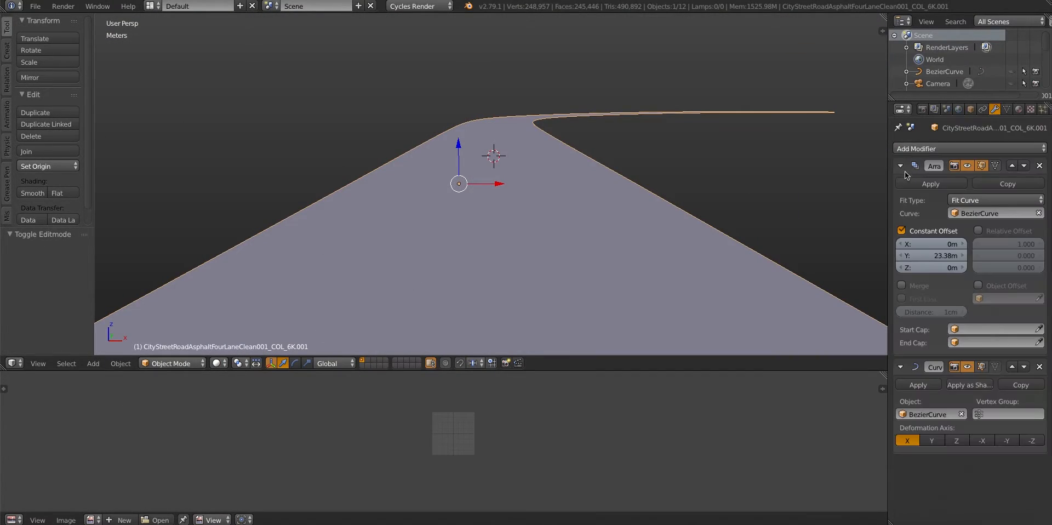
click(926, 109)
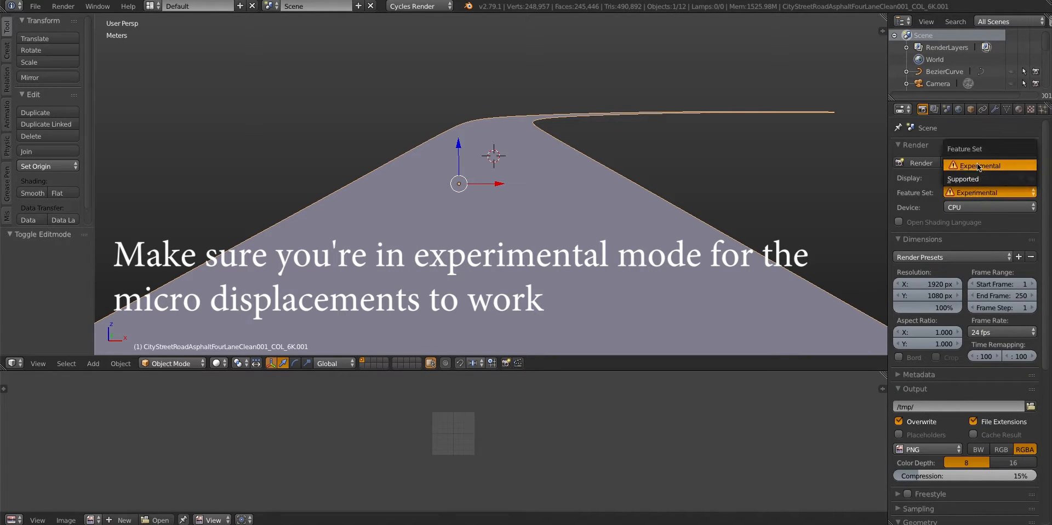
Add a Subdivision Surface modifier to the snow road and enable Adaptive subdivision
click(994, 111)
click(957, 149)
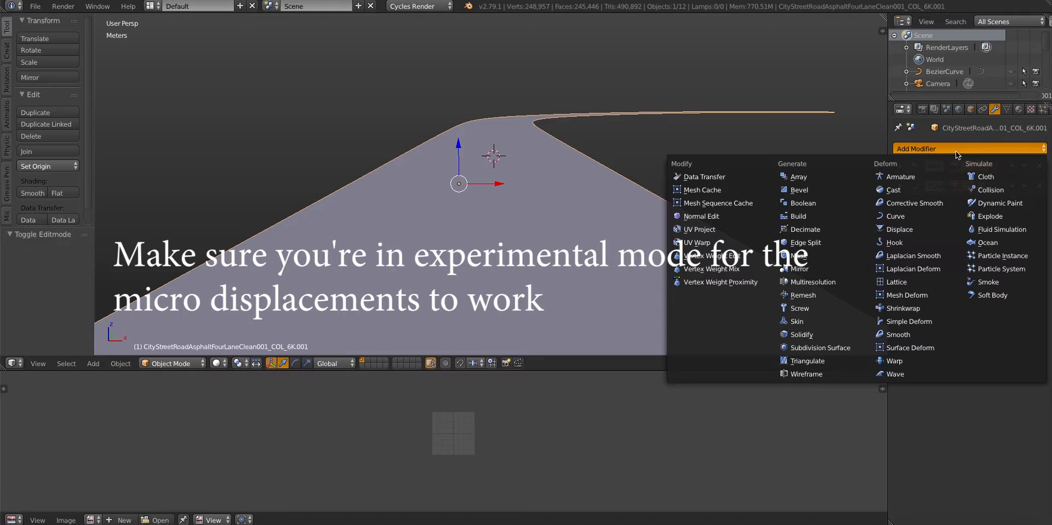
click(817, 348)
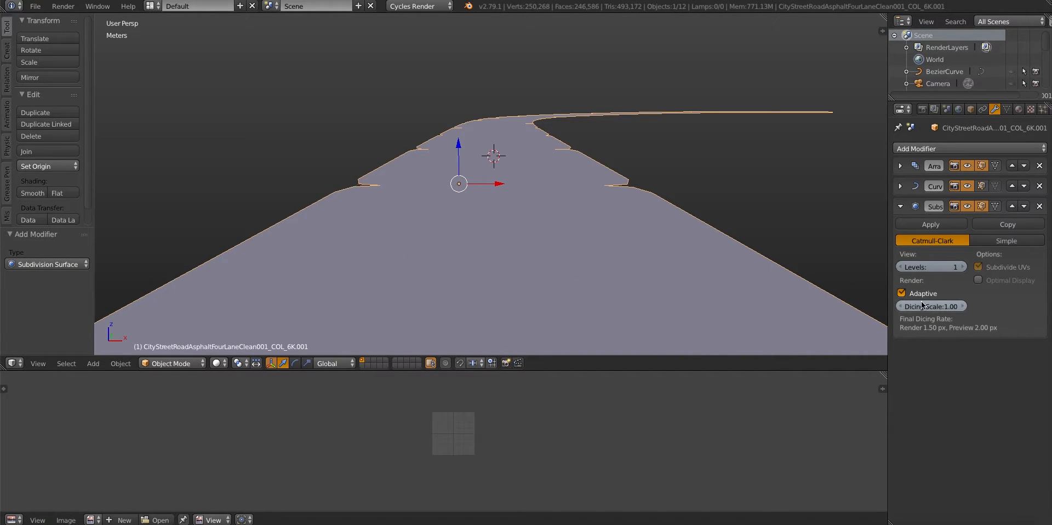
Set the snow road material's displacement method to True and bring its node tree back into the lower area
click(1018, 110)
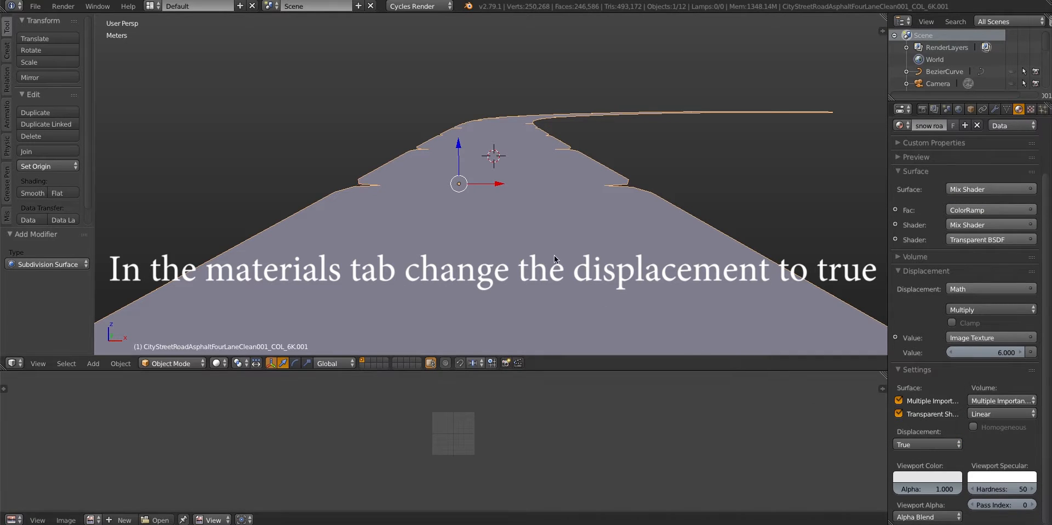
middle_drag(554, 257, 416, 205)
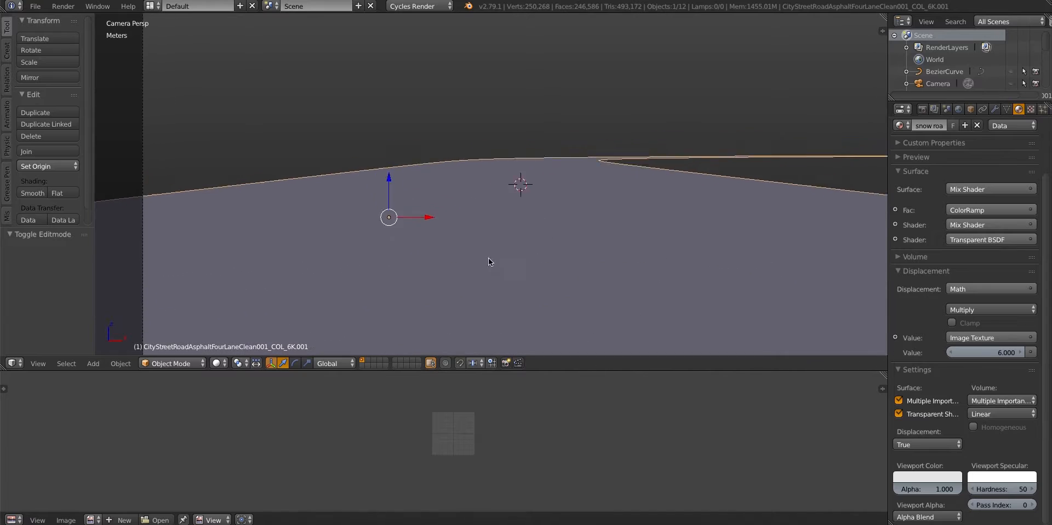
key(Home)
click(11, 519)
click(33, 389)
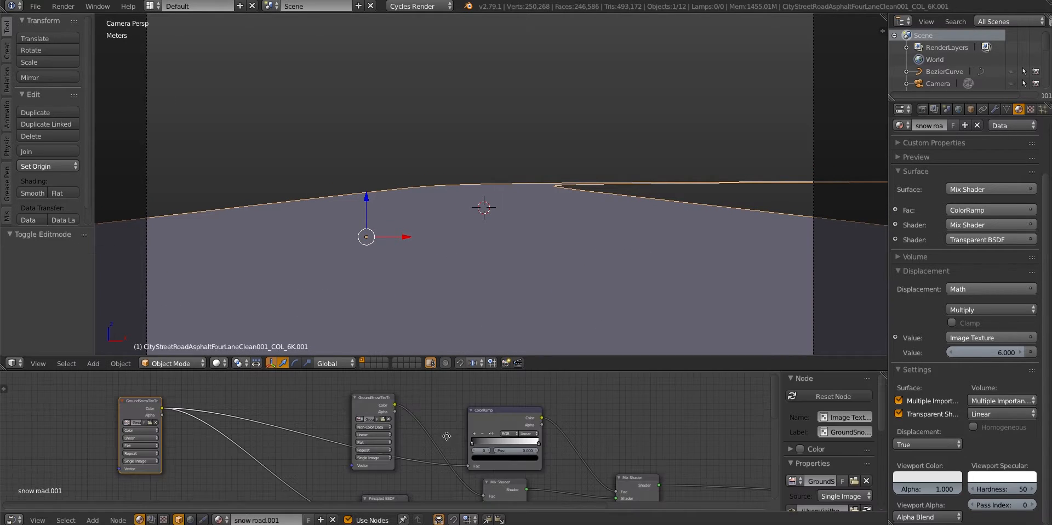
middle_drag(446, 435, 377, 409)
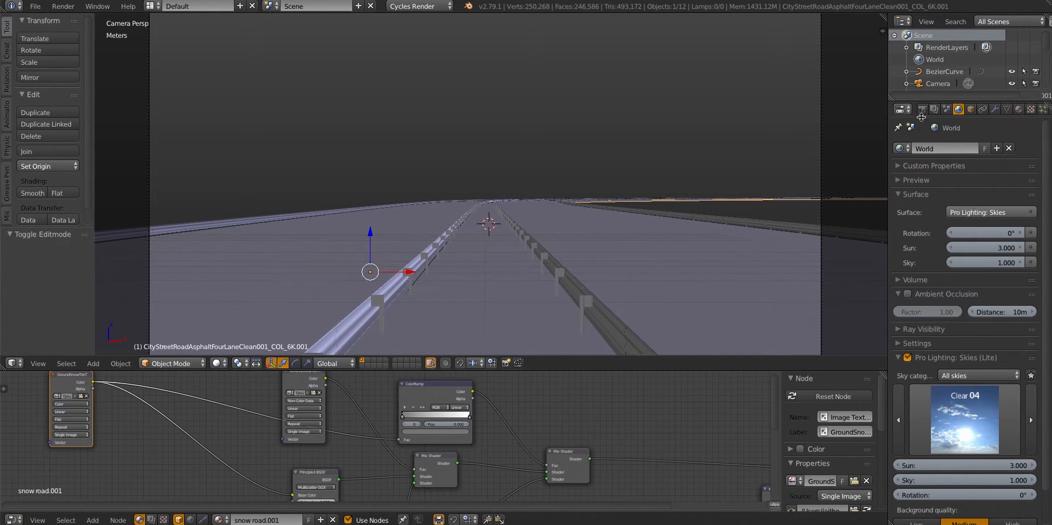
Set the preview subdivision rate to 1.70 px and start a rendered preview from the camera view
click(922, 109)
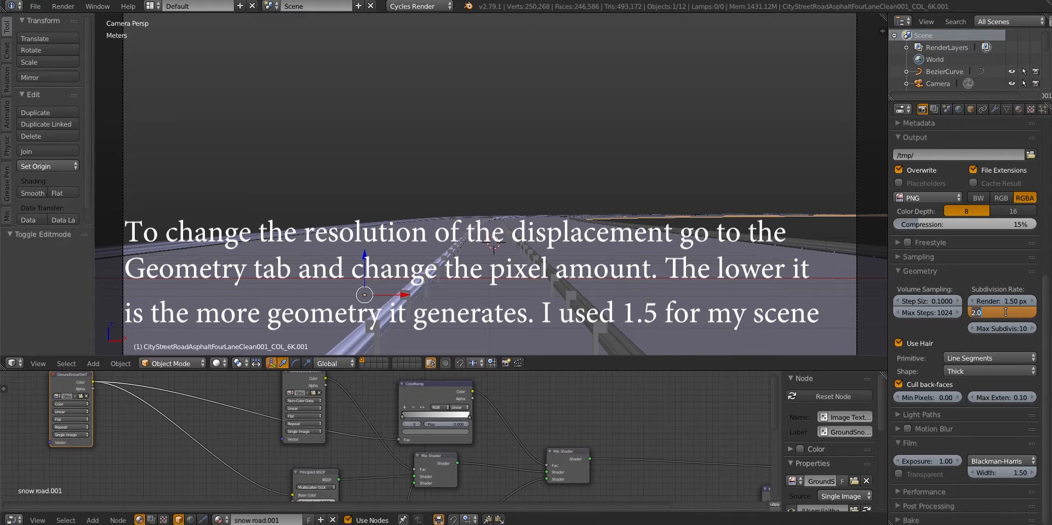
click(219, 361)
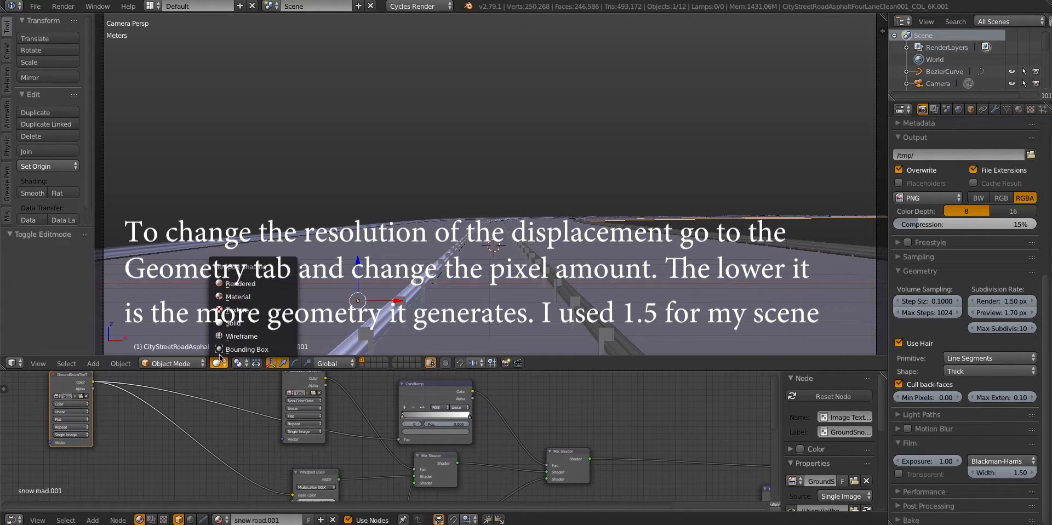
click(239, 285)
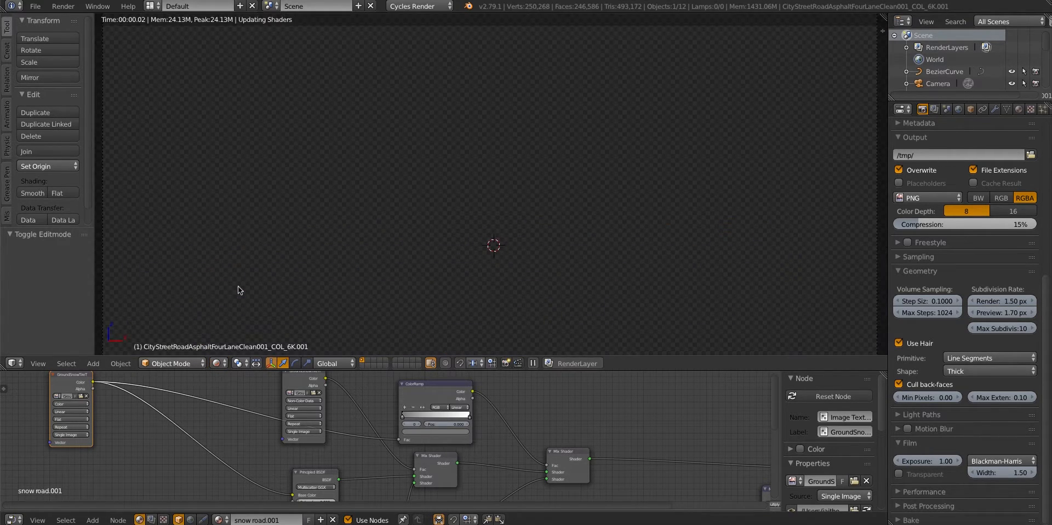
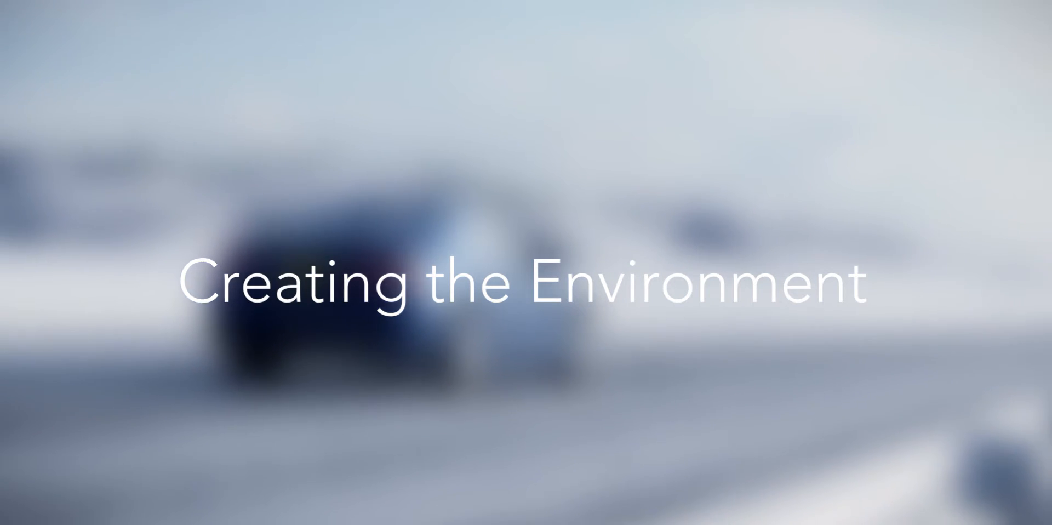
Add a plane at the start of the road and scale it up to span well beyond the road's width
key(shift+a)
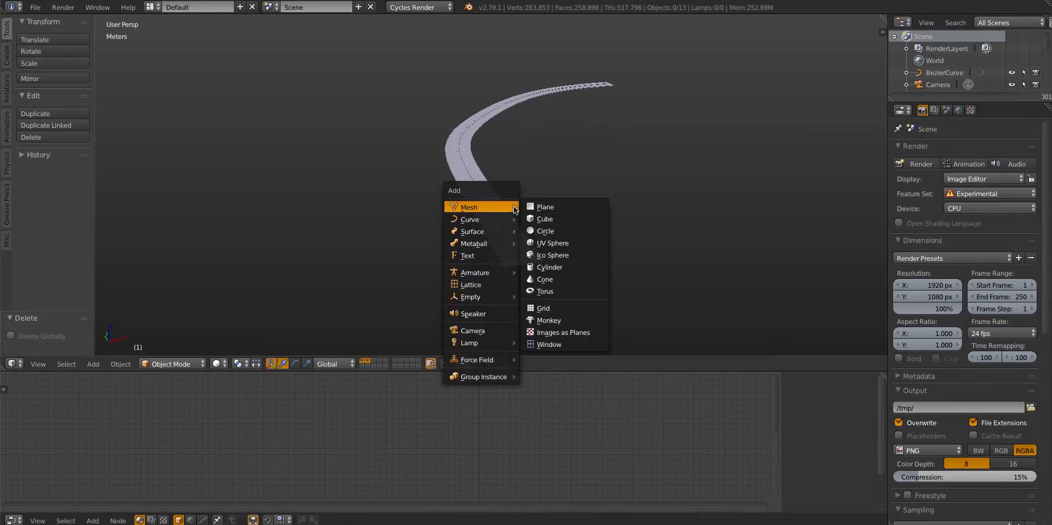
click(546, 207)
key(s)
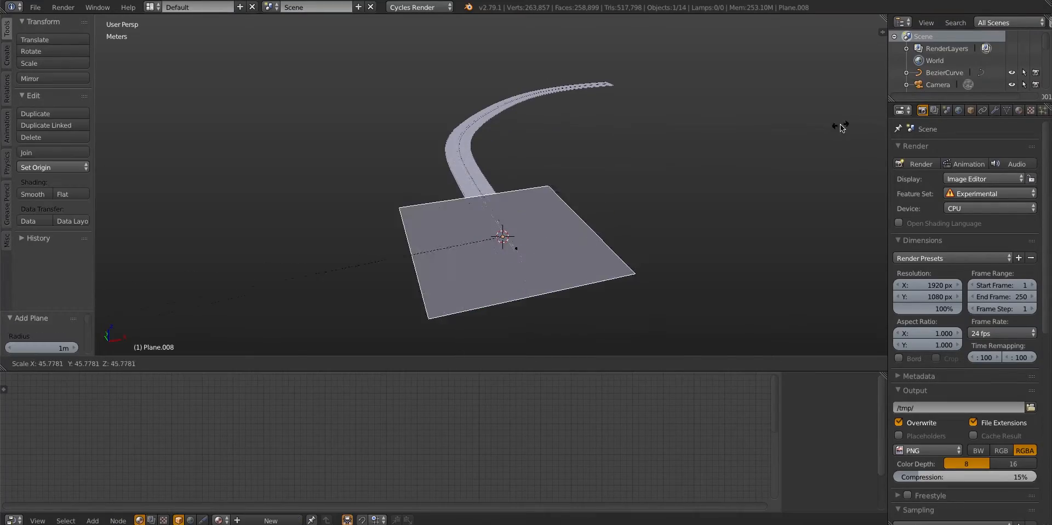
click(775, 303)
Reposition the plane along X and Y and enlarge it to a scale of about 211 to cover the whole curved road
scroll(502, 218, down, 5)
key(g)
key(y)
click(503, 218)
key(s)
mouse_move(503, 219)
middle_down()
mouse_move(496, 247)
mouse_move(508, 216)
middle_up()
click(485, 221)
key(g)
key(x)
click(494, 222)
key(g)
key(y)
click(496, 228)
Subdivide the ground plane with 100 cuts
key(Tab)
key(w)
click(487, 214)
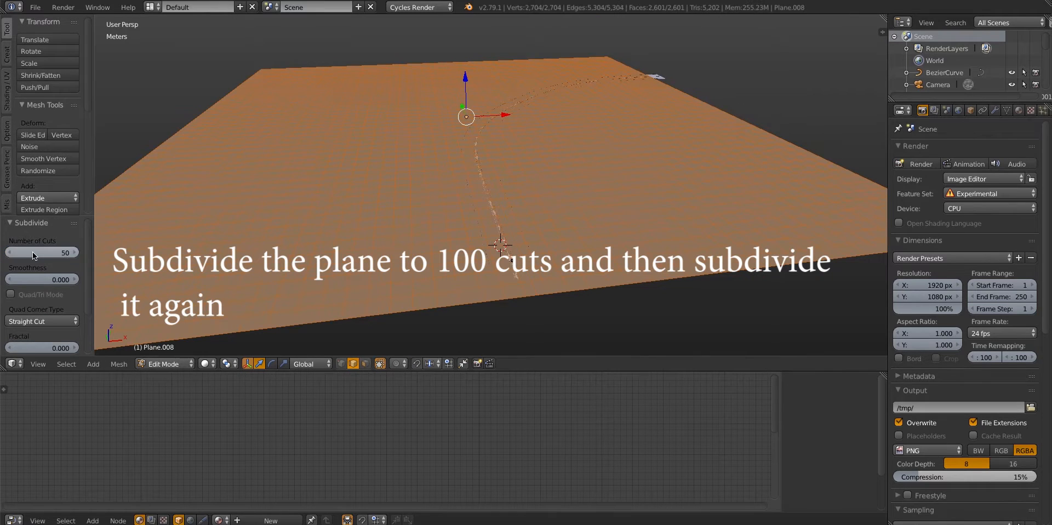
drag(31, 251, 65, 252)
middle_drag(429, 186, 472, 215)
click(31, 254)
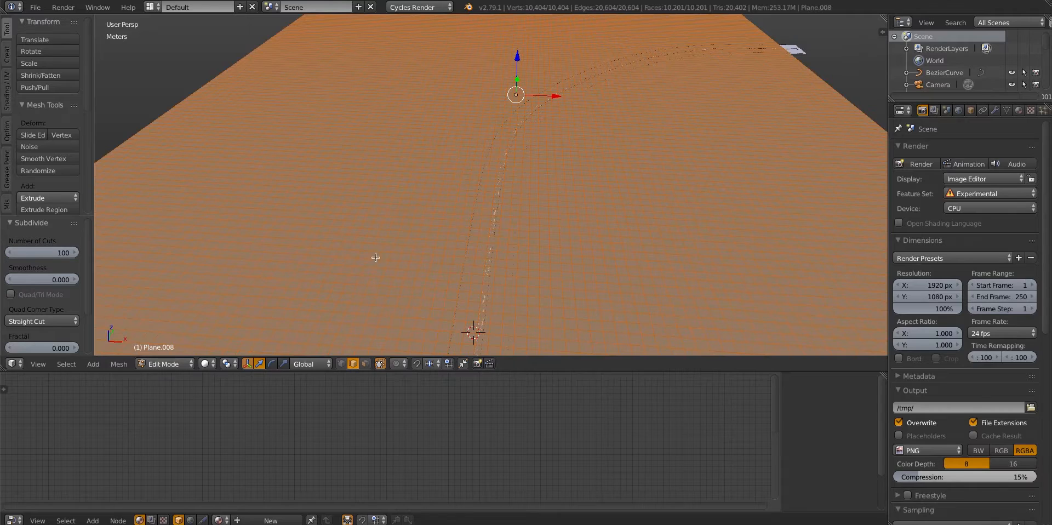
Subdivide the ground plane once more and return to Object Mode
middle_drag(376, 257, 474, 186)
key(w)
click(419, 228)
key(Tab)
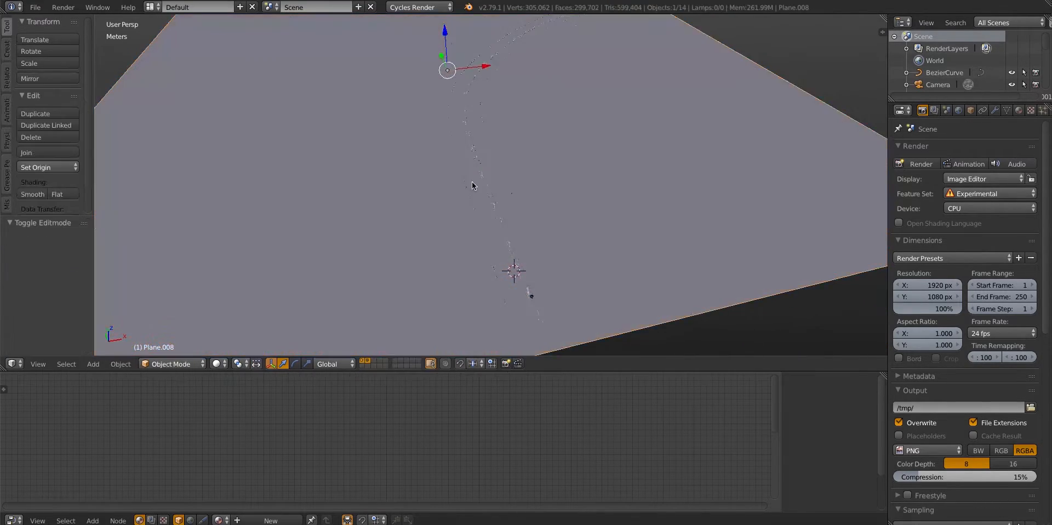
Hide the ground plane and duplicate the asphalt road in place
scroll(472, 183, down, 3)
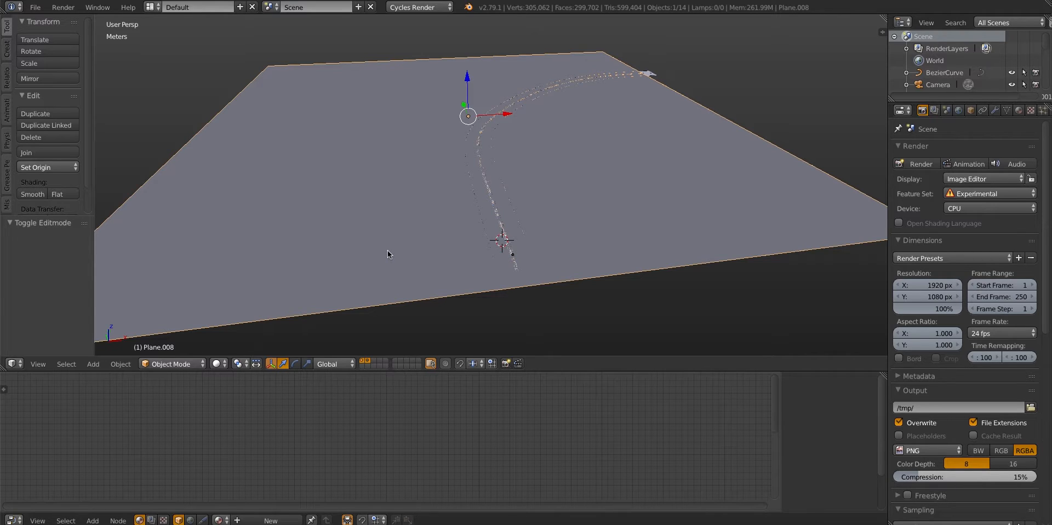
middle_drag(386, 250, 470, 232)
key(h)
scroll(470, 234, up, 5)
right_click(564, 219)
right_click(558, 211)
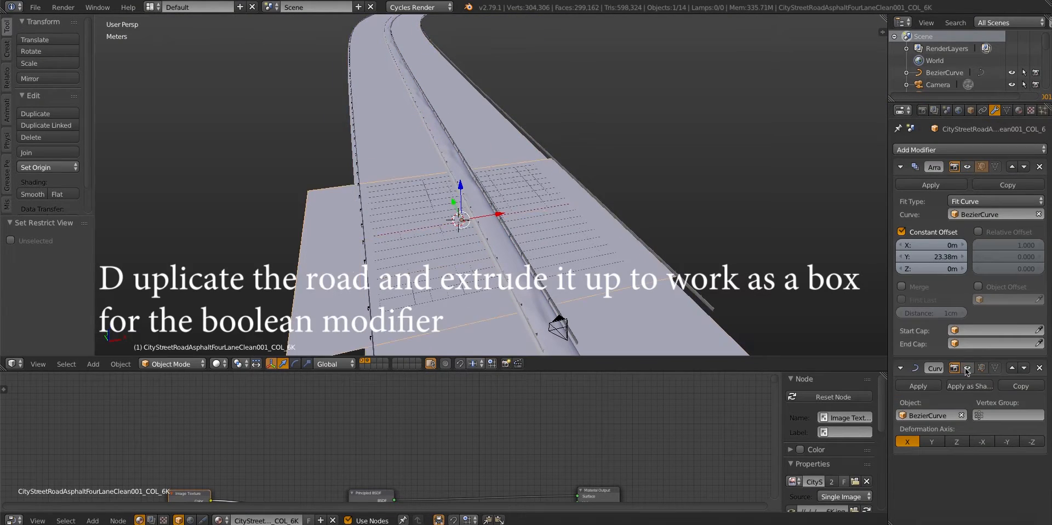
scroll(538, 180, down, 5)
middle_drag(537, 179, 510, 205)
key(shift+d)
right_click(506, 206)
Extrude the duplicated road upwards into a box, scaled about 1.61 along Z and lowered by 1.05 m
key(Tab)
key(a)
key(e)
click(496, 159)
key(Tab)
key(s)
key(z)
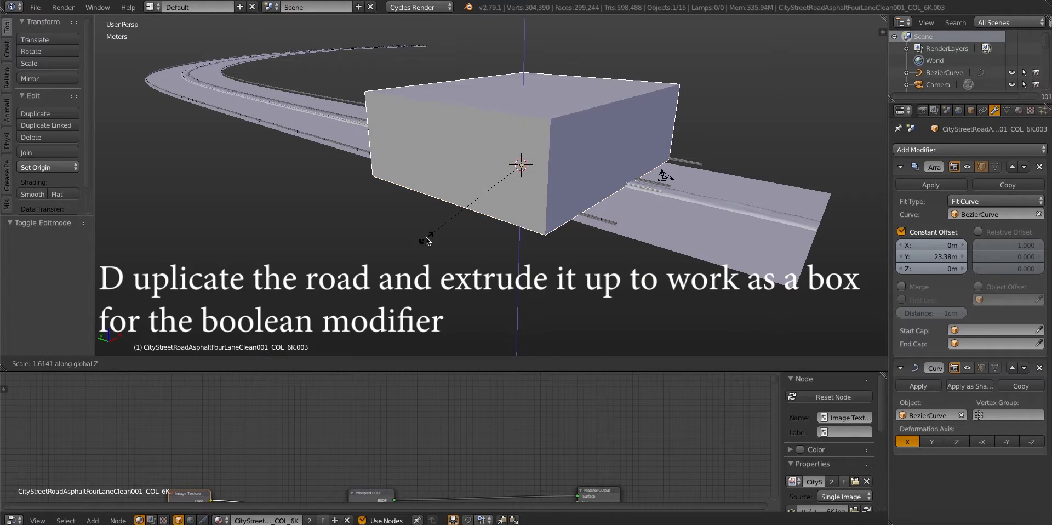
click(425, 236)
Turn the viewport display of the original road's Array and Curve modifiers back on
key(z)
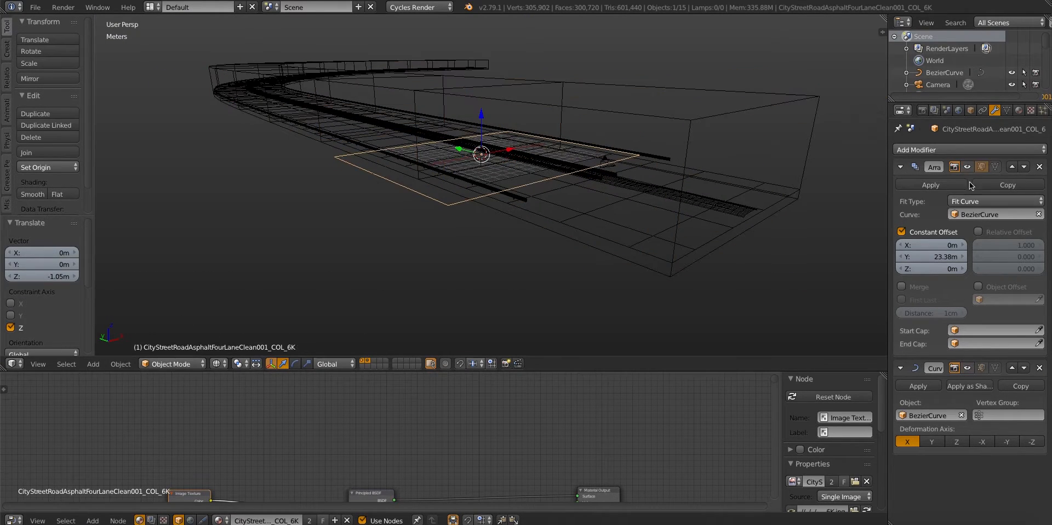
click(967, 166)
click(967, 368)
key(z)
Rename the extruded box "road cut" and unhide the ground plane
scroll(679, 144, down, 2)
right_click(677, 144)
middle_drag(678, 143, 682, 165)
click(971, 111)
click(948, 149)
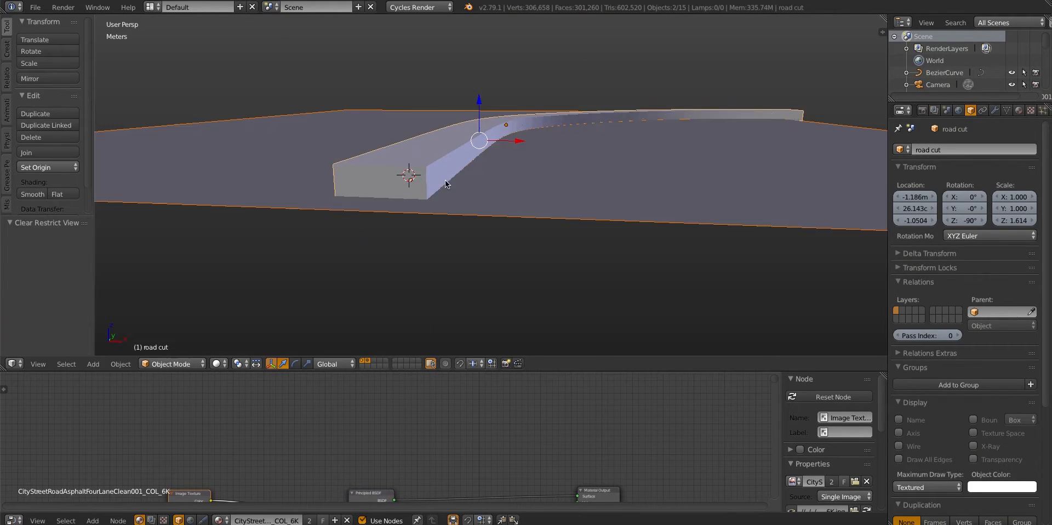
middle_drag(445, 179, 450, 208)
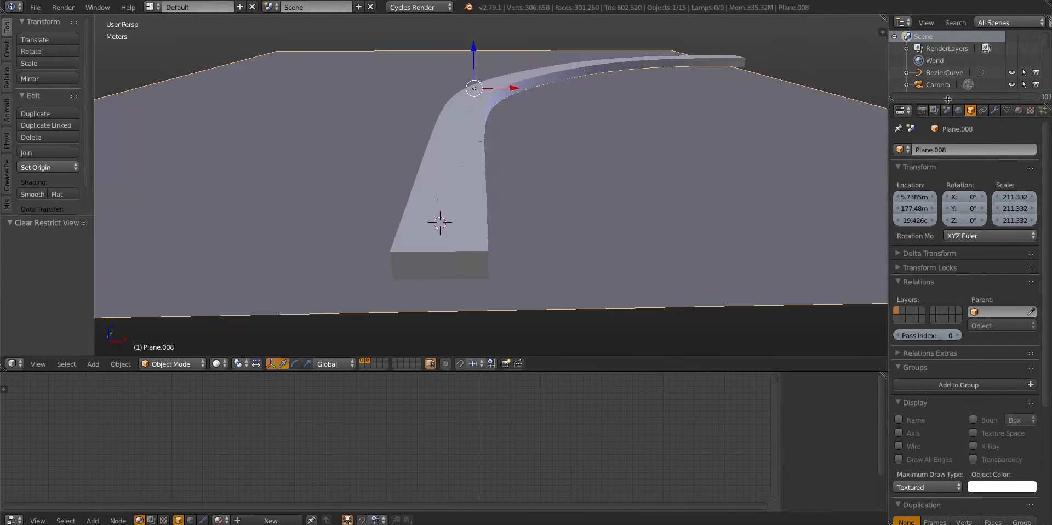
Add a Boolean modifier to the ground plane with road cut as its object and Difference as the operation
click(994, 110)
click(969, 149)
click(795, 203)
middle_drag(743, 200, 778, 214)
click(1006, 214)
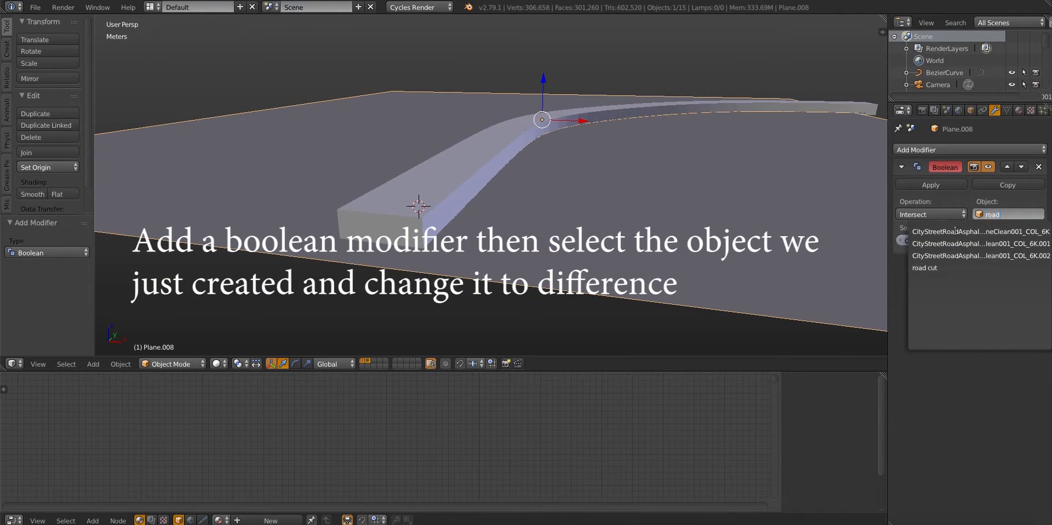
click(951, 267)
click(938, 214)
click(931, 177)
Hide the road cut box and examine the Boolean opening in the ground plane
middle_drag(489, 189, 555, 150)
right_click(455, 193)
key(h)
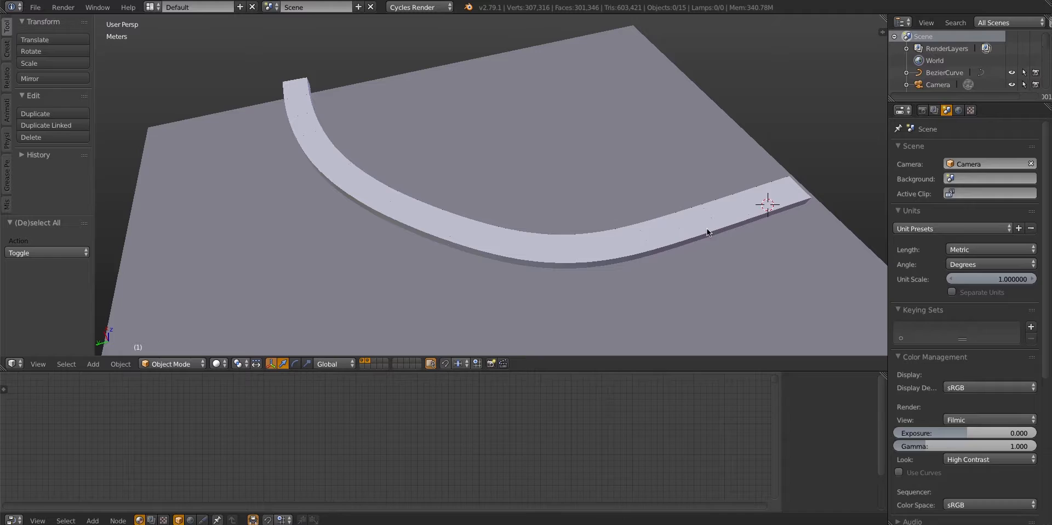
Apply the road cut box's scale and hide it briefly to recheck the opening in the ground
right_click(706, 228)
key(ctrl+a)
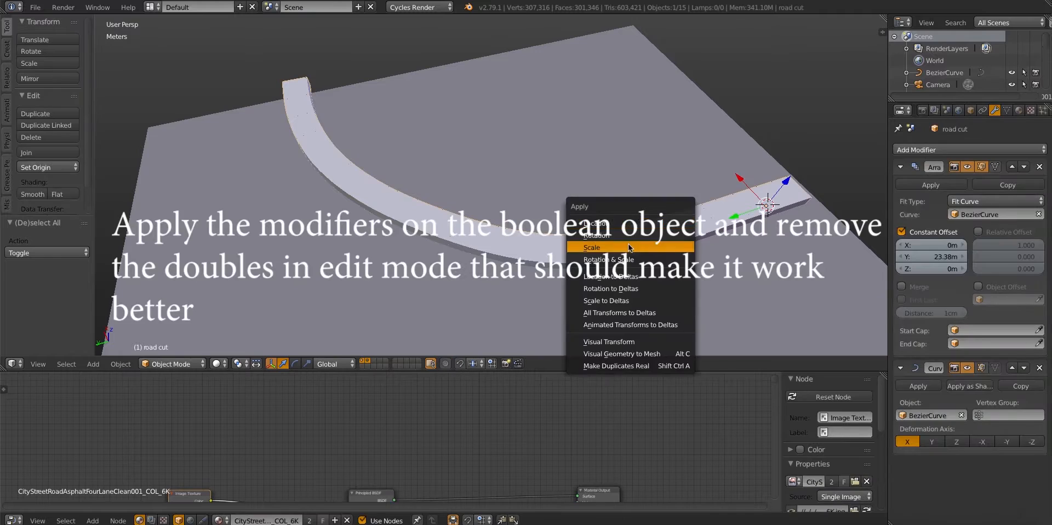
click(629, 247)
middle_drag(629, 247, 526, 211)
key(h)
key(alt+h)
Try applying the Array modifier on the road cut box and undo it
right_click(575, 217)
click(930, 185)
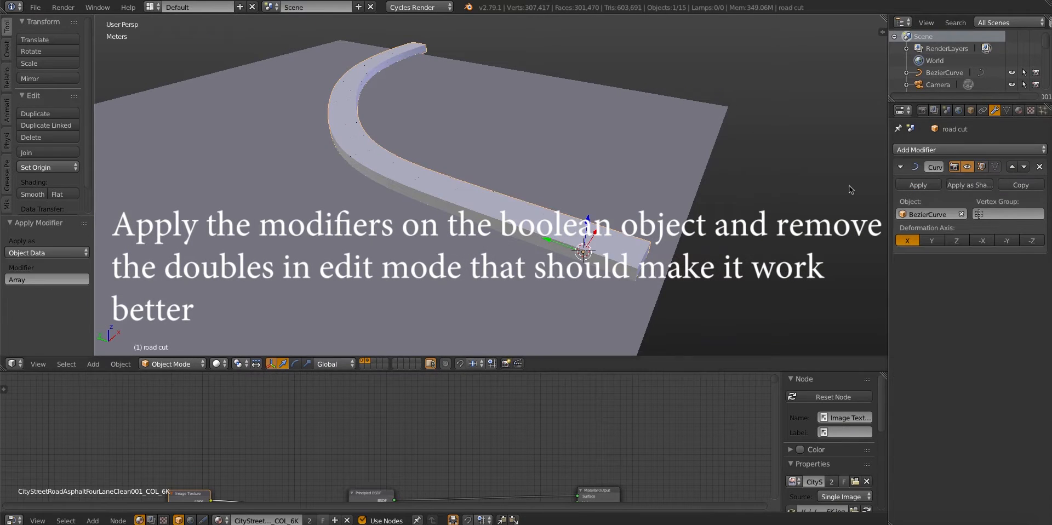
key(ctrl+z)
Check the road cut box's scale and dimensions with its Array and Curve modifiers temporarily switched off
key(n)
middle_drag(631, 219, 536, 192)
key(Tab)
key(Tab)
click(967, 368)
click(967, 166)
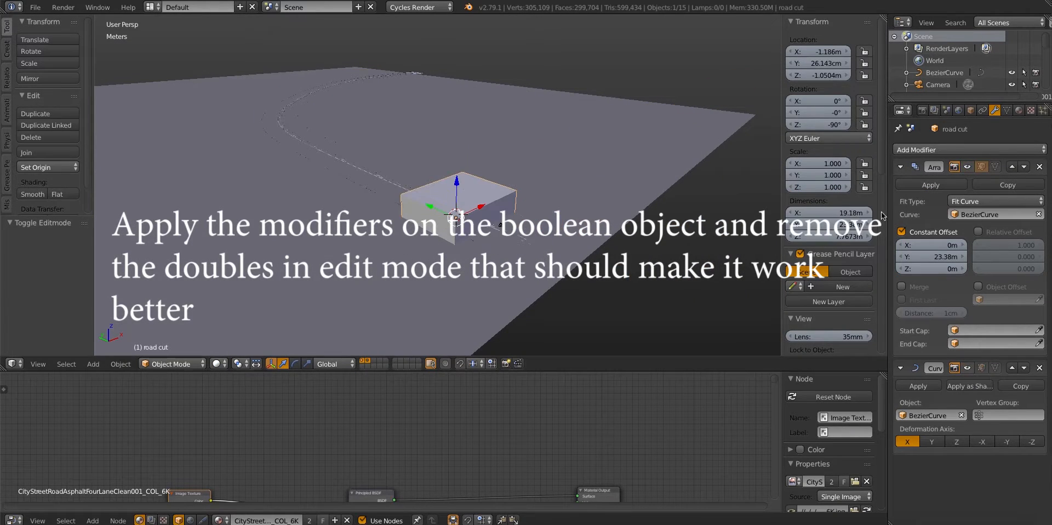
click(968, 168)
click(967, 368)
Apply the Array and Curve modifiers on the road cut box and remove its duplicate vertices
click(928, 186)
click(927, 185)
key(Tab)
key(w)
click(354, 241)
key(Tab)
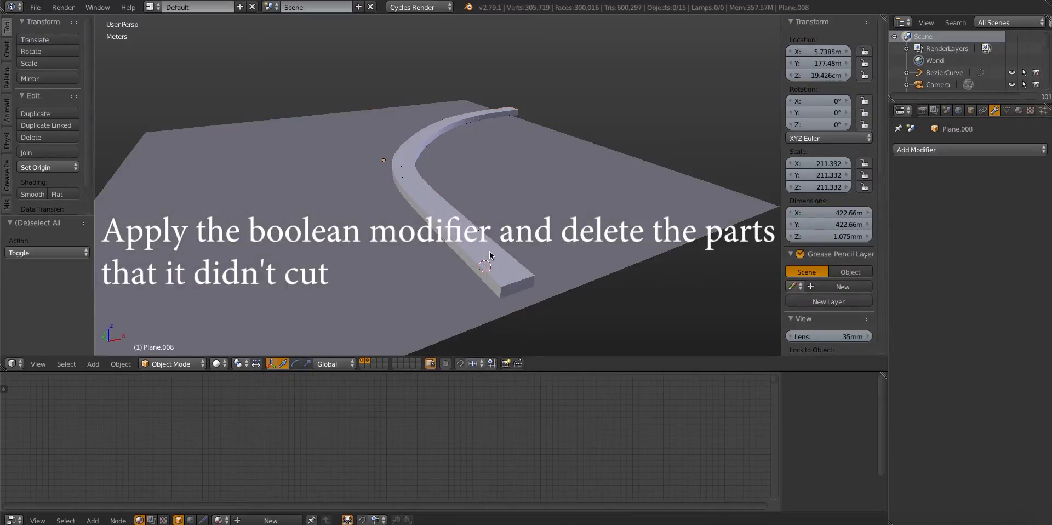
Apply the ground plane's Boolean modifier and delete the road cut box
key(x)
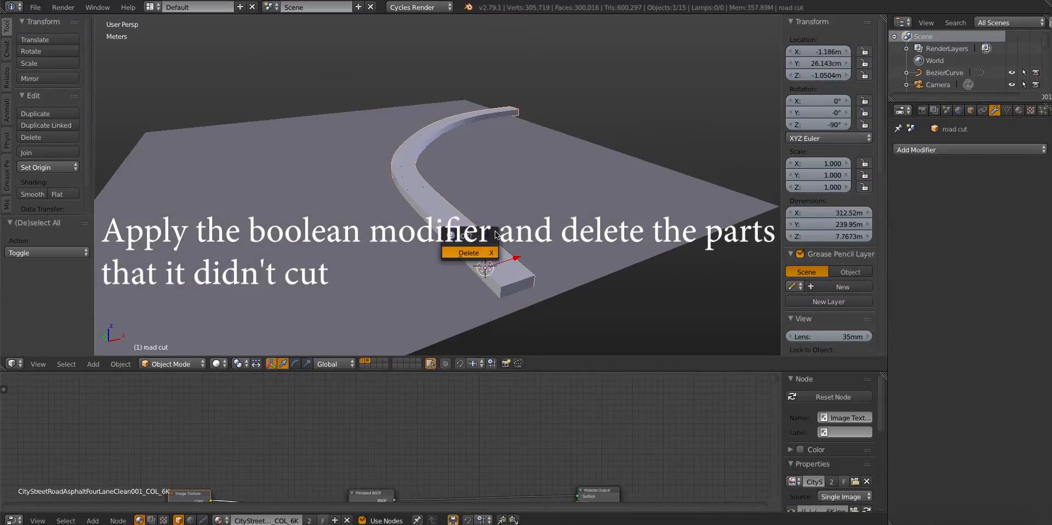
click(469, 253)
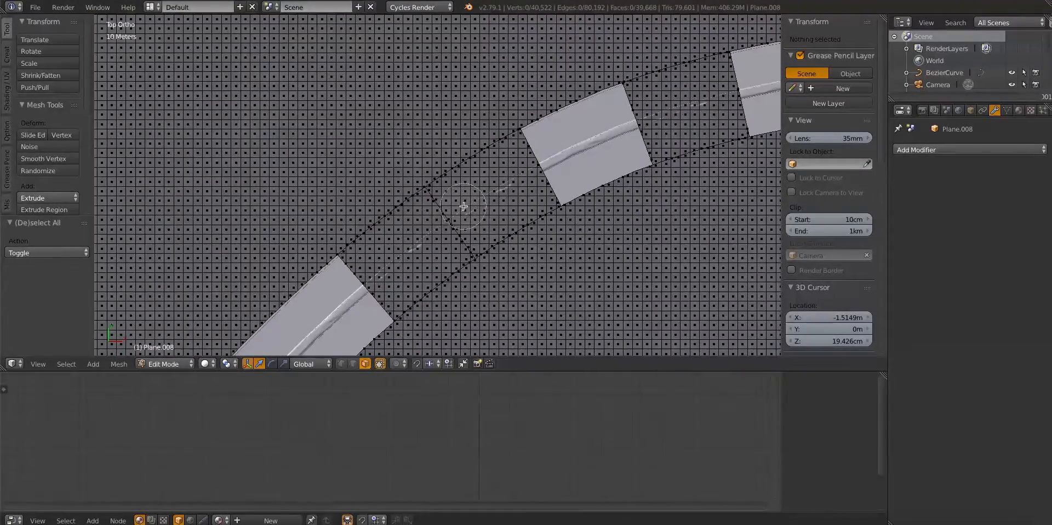
From the top view, circle-select the ground faces left uncut over the road and delete them
drag(515, 187, 458, 216)
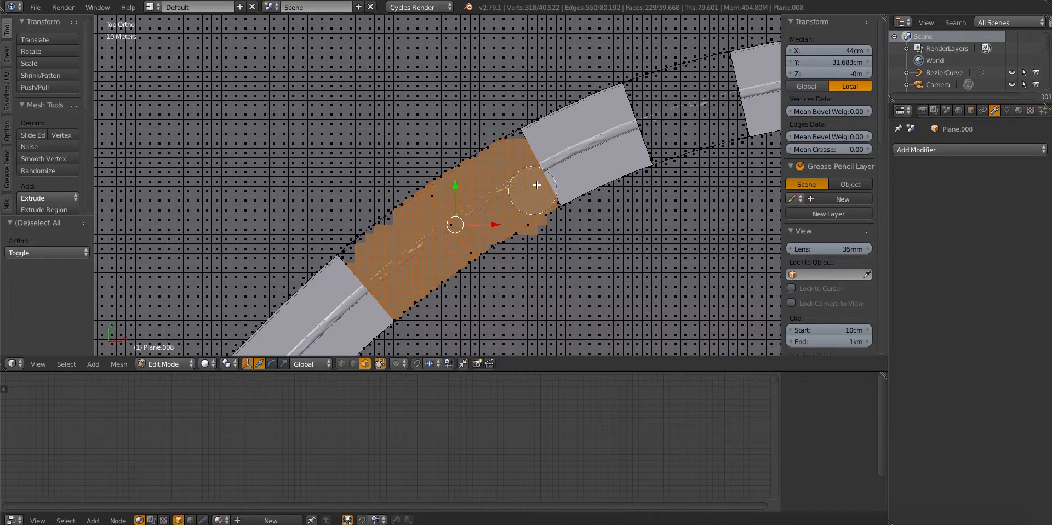
right_click(548, 245)
scroll(607, 80, up, 3)
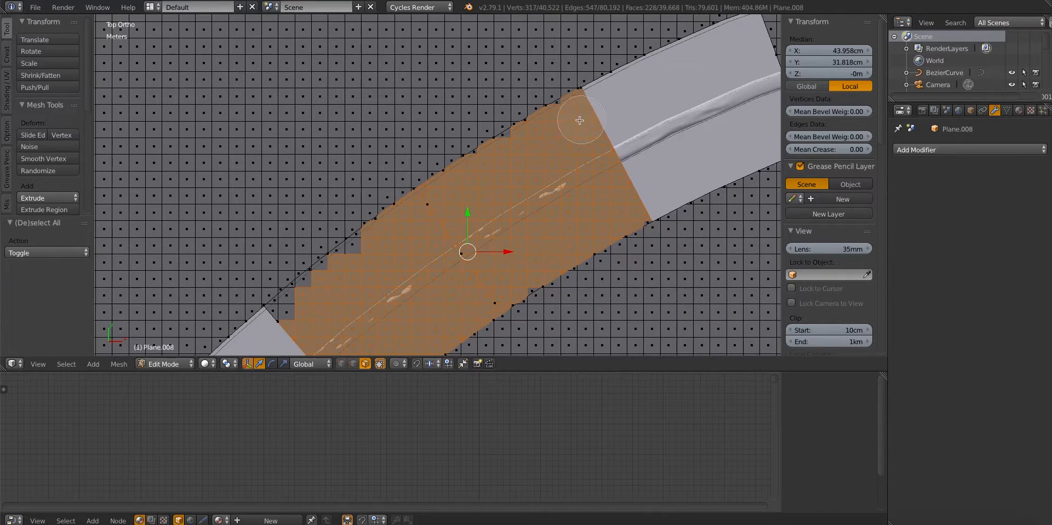
shift+middle_drag(375, 270, 503, 194)
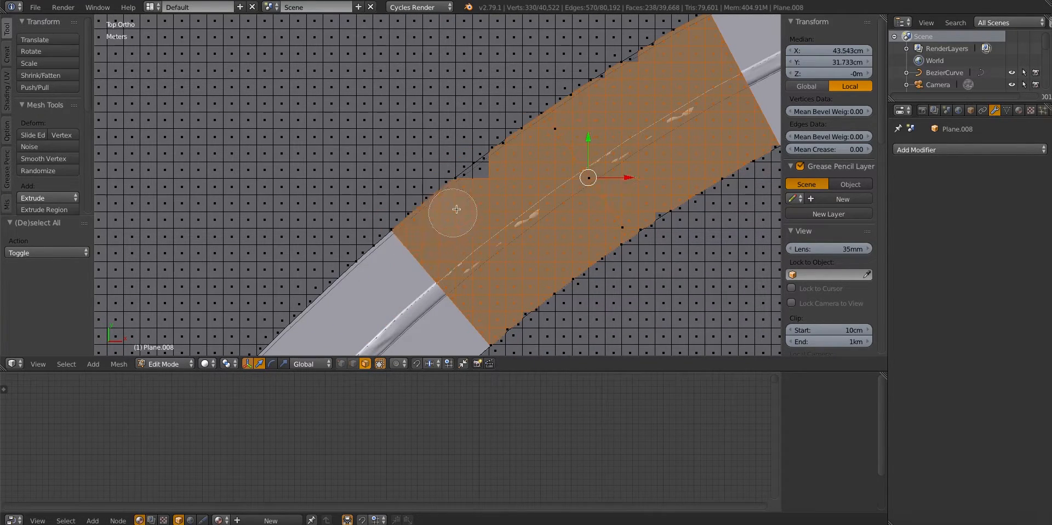
shift+middle_drag(570, 146, 468, 205)
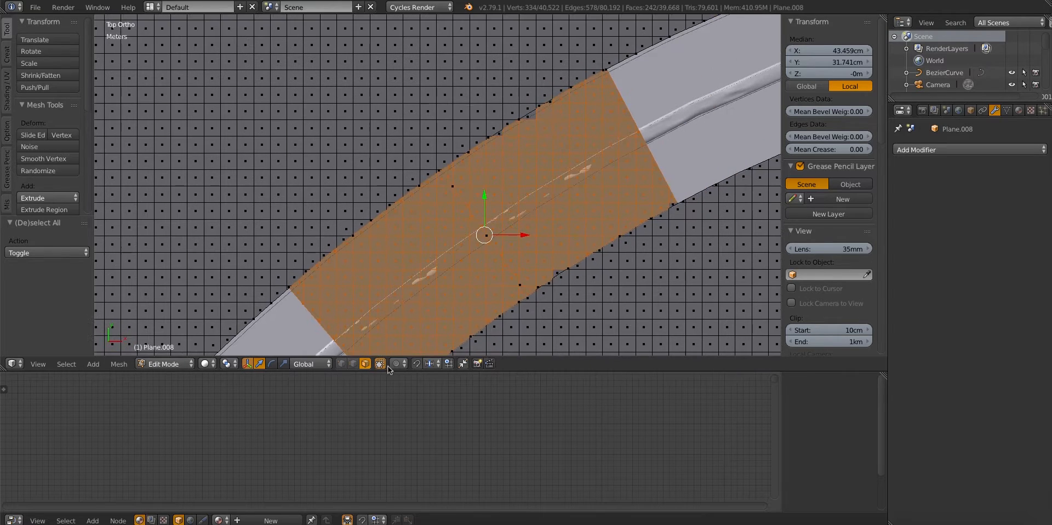
right_click(523, 243)
scroll(658, 137, down, 3)
mouse_move(714, 108)
shift+middle_down()
mouse_move(570, 153)
mouse_move(479, 213)
shift+middle_up()
key(c)
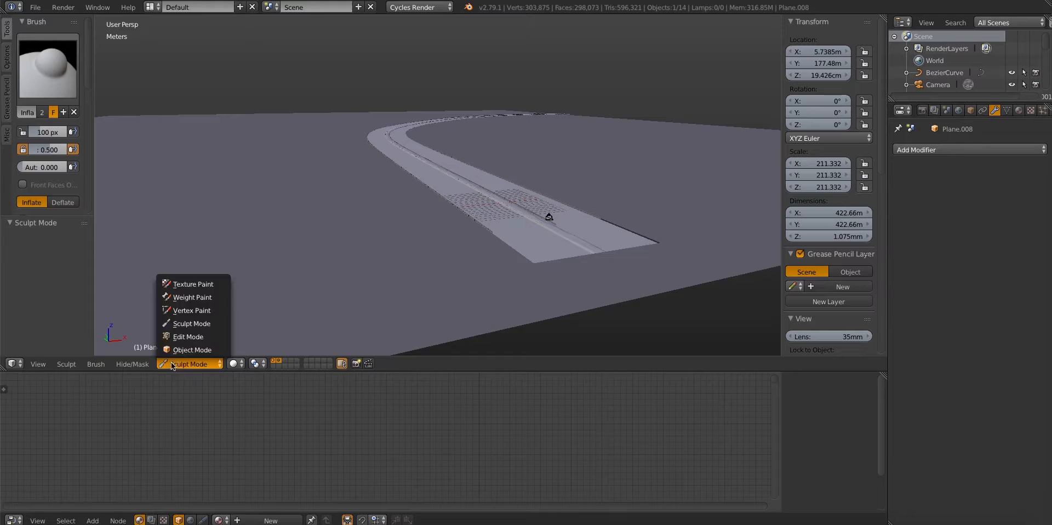
click(183, 349)
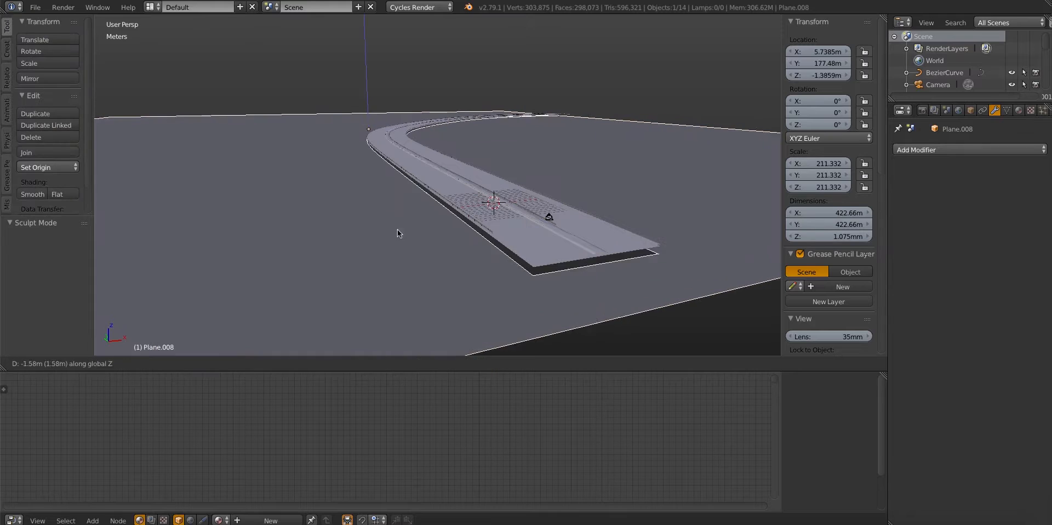
Lower the ground plane along Z to about -1.69 m, just beneath the road
key(g)
key(z)
click(407, 219)
middle_drag(408, 219, 308, 258)
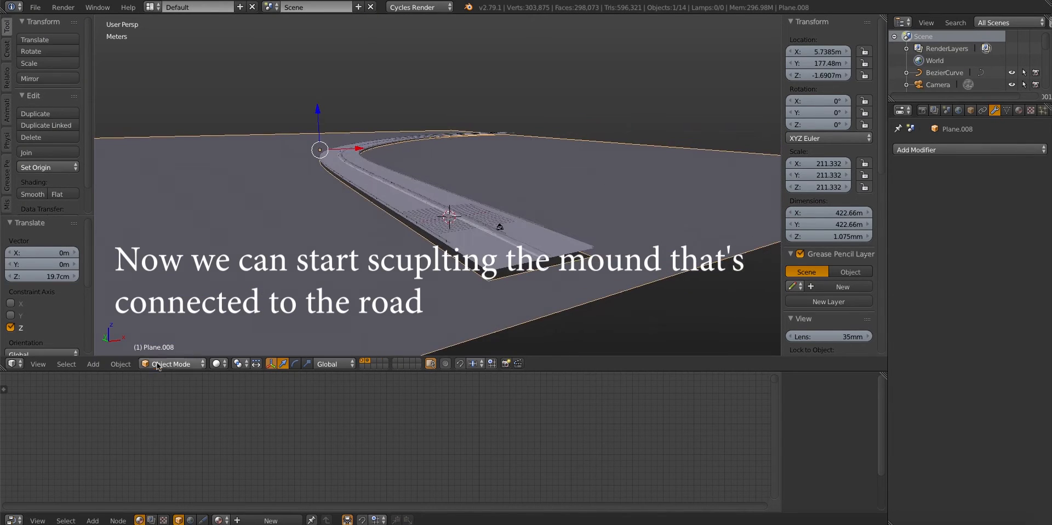
Switch the ground plane to Sculpt Mode and raise a mound along the road's outer edge with the 100 px Inflate brush
click(156, 363)
click(170, 325)
drag(406, 224, 379, 206)
middle_drag(379, 206, 438, 254)
scroll(531, 257, up, 3)
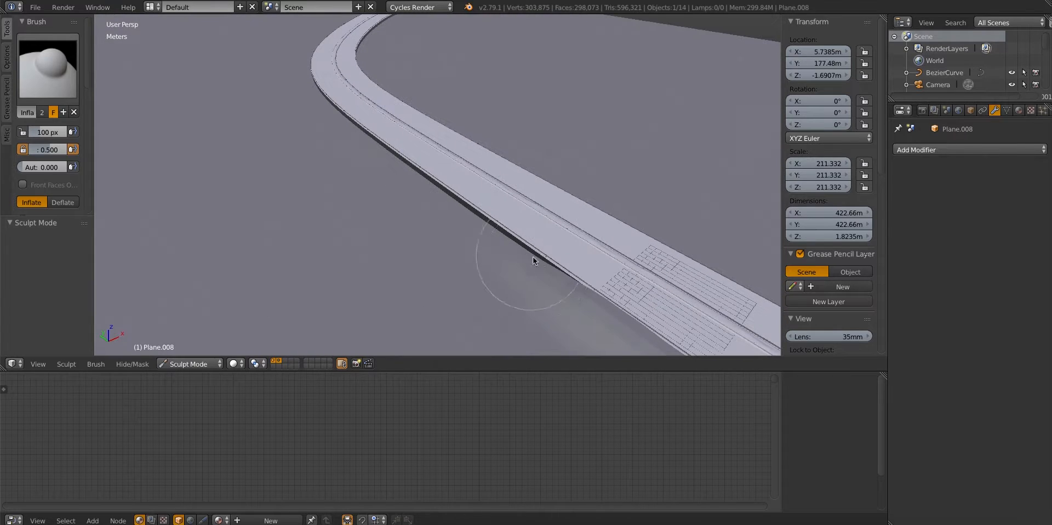
drag(486, 234, 505, 249)
middle_drag(505, 250, 366, 160)
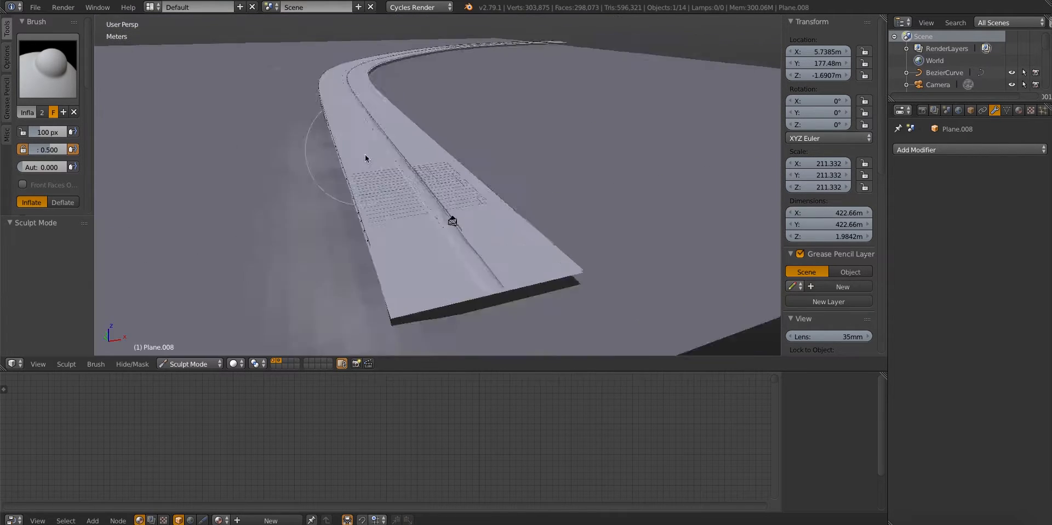
Shrink the Inflate brush and extend the mound along the road's outer edge from the top view
scroll(378, 166, up, 5)
scroll(379, 163, down, 3)
scroll(53, 247, down, 10)
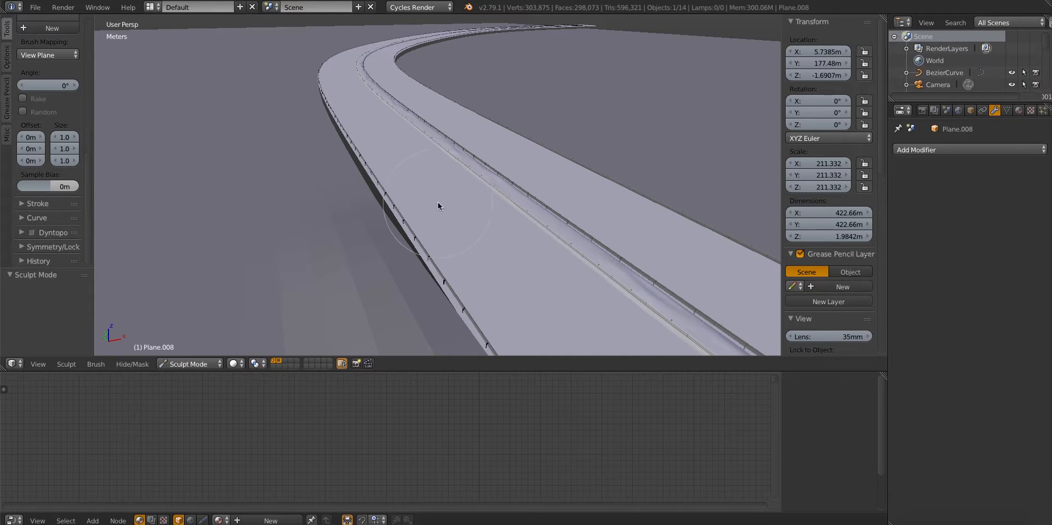
key(KP_7)
scroll(425, 221, up, 3)
key(f)
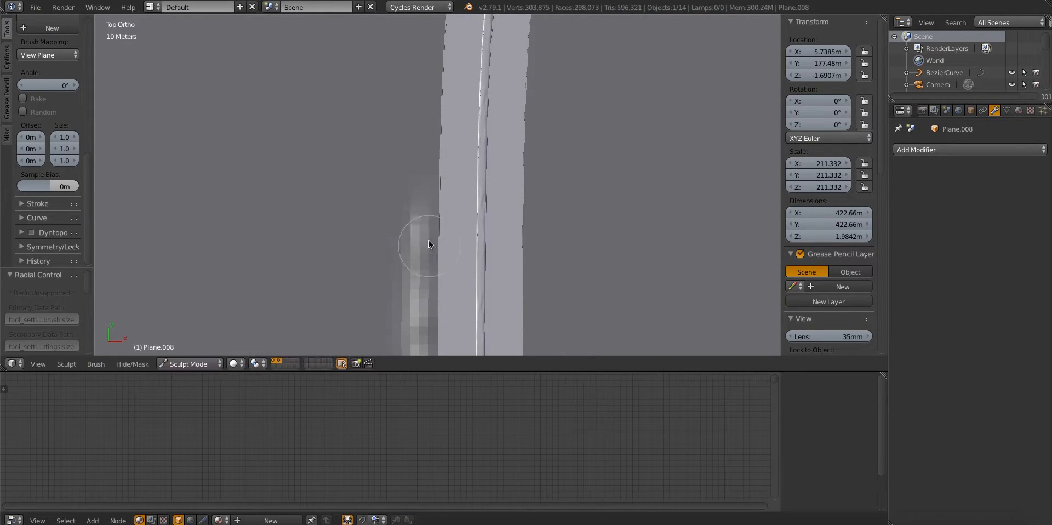
mouse_move(429, 243)
middle_down()
mouse_move(422, 141)
mouse_move(412, 131)
mouse_move(507, 136)
middle_up()
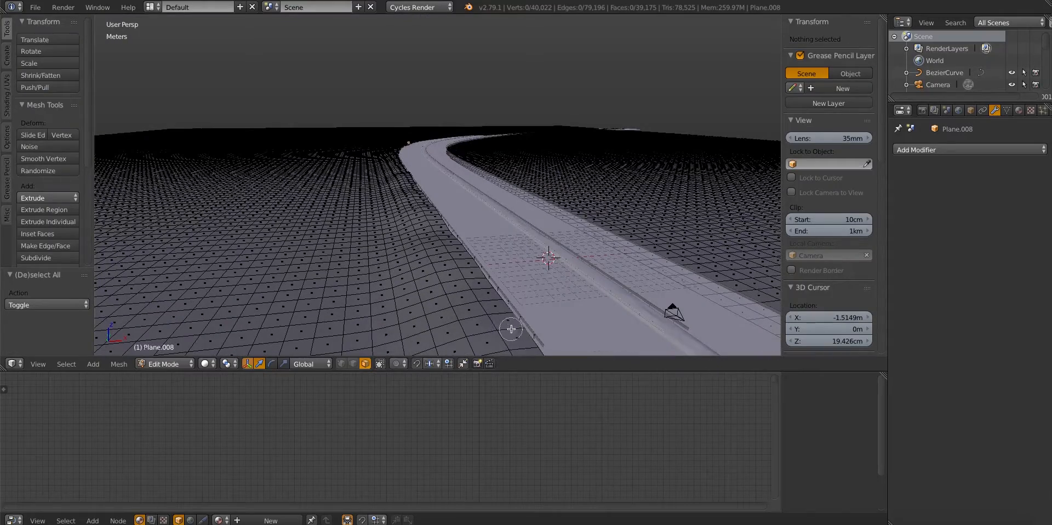
In Edit Mode, circle-select the strip of ground faces beside the road and scale it along Z with proportional editing
drag(511, 328, 451, 231)
middle_drag(427, 204, 429, 299)
key(c)
drag(429, 308, 409, 251)
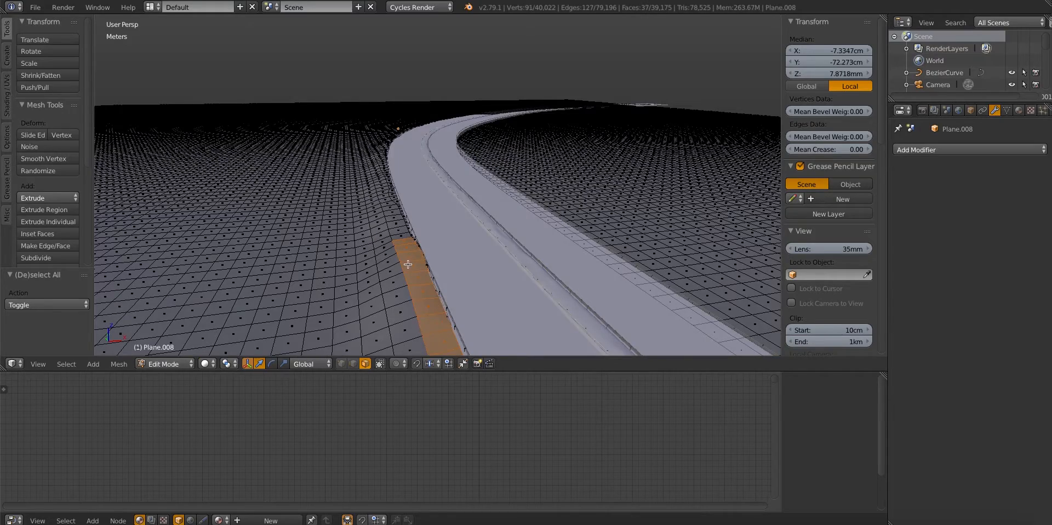
middle_drag(408, 264, 403, 252)
key(o)
key(s)
key(z)
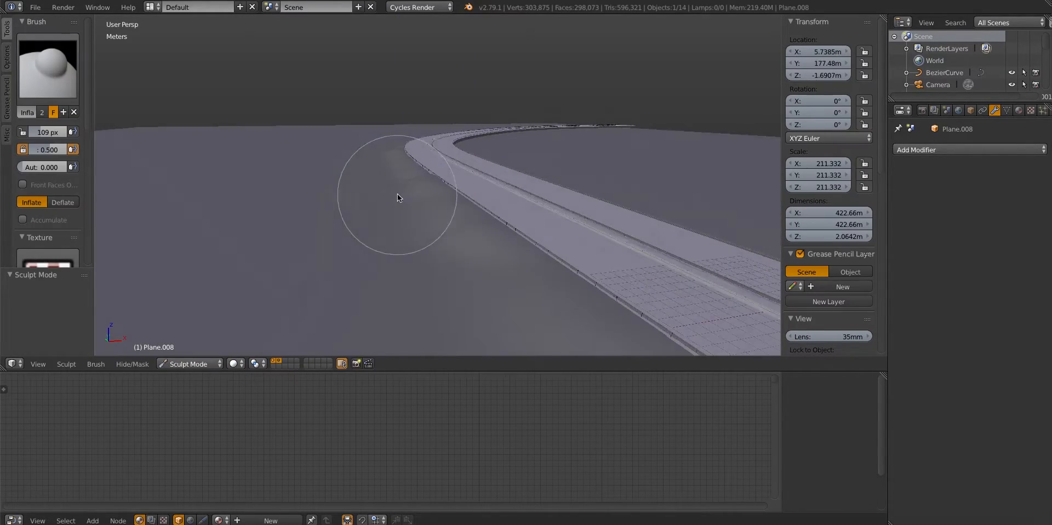
Resize the Crease brush to 59 px and sculpt a crease along the mound beside the road
key(f)
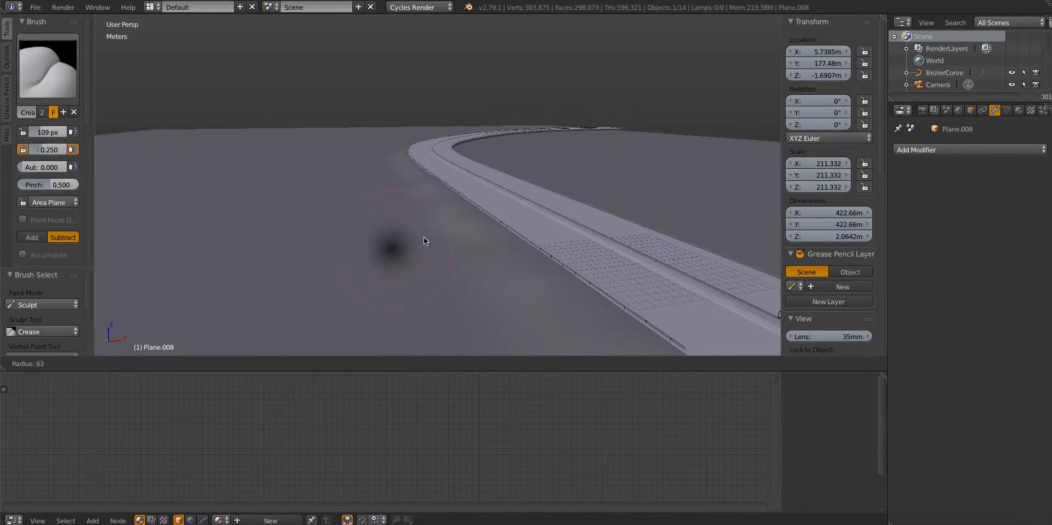
middle_drag(422, 217, 537, 240)
drag(538, 240, 715, 298)
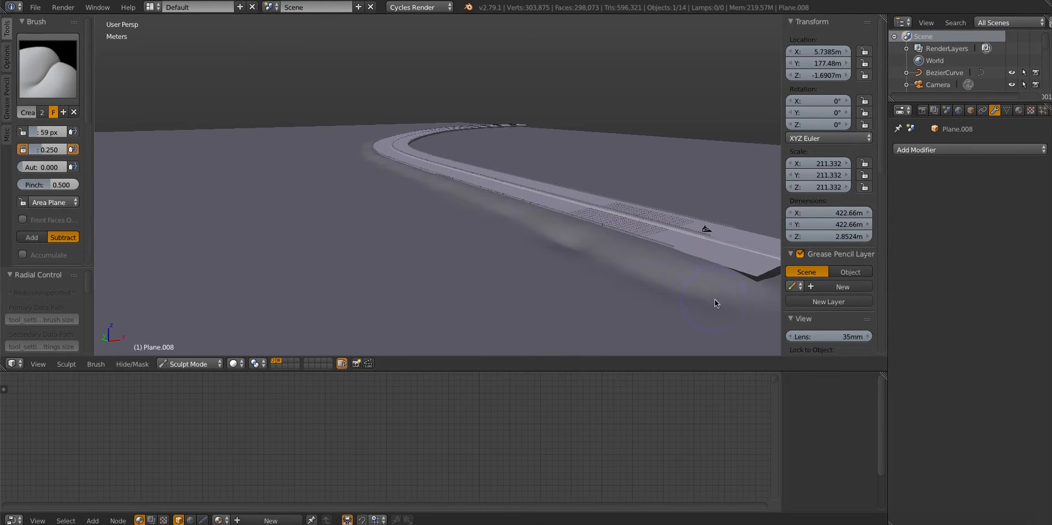
mouse_move(715, 299)
middle_down()
mouse_move(501, 285)
mouse_move(465, 261)
mouse_move(345, 229)
mouse_move(374, 215)
middle_up()
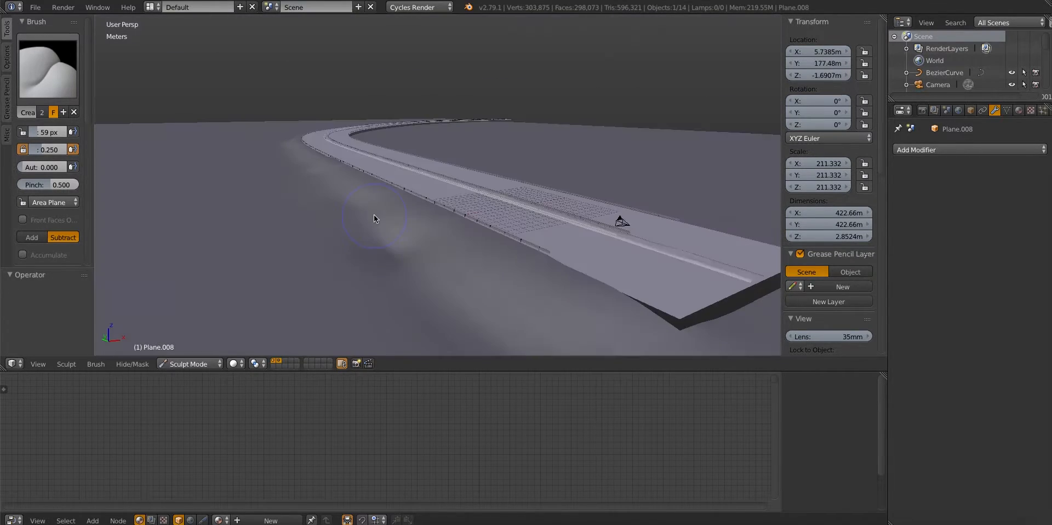
Smooth the sculpted mound along the road's outer edge with the Smooth brush
scroll(377, 220, up, 2)
key(s)
drag(357, 185, 510, 274)
middle_drag(510, 274, 389, 222)
scroll(527, 252, down, 3)
key(f)
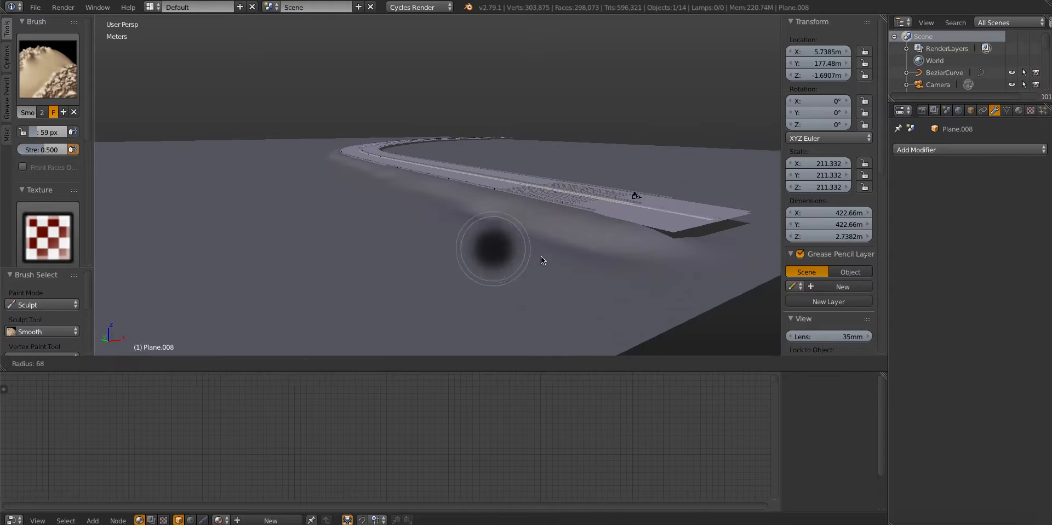
click(539, 255)
scroll(514, 252, up, 4)
mouse_move(527, 258)
middle_down()
mouse_move(514, 252)
mouse_move(520, 303)
middle_up()
Reduce the Smooth brush to 45 px and even out the rest of the mound along the road's outer curve
scroll(515, 304, down, 4)
key(f)
click(490, 305)
middle_drag(382, 250, 413, 263)
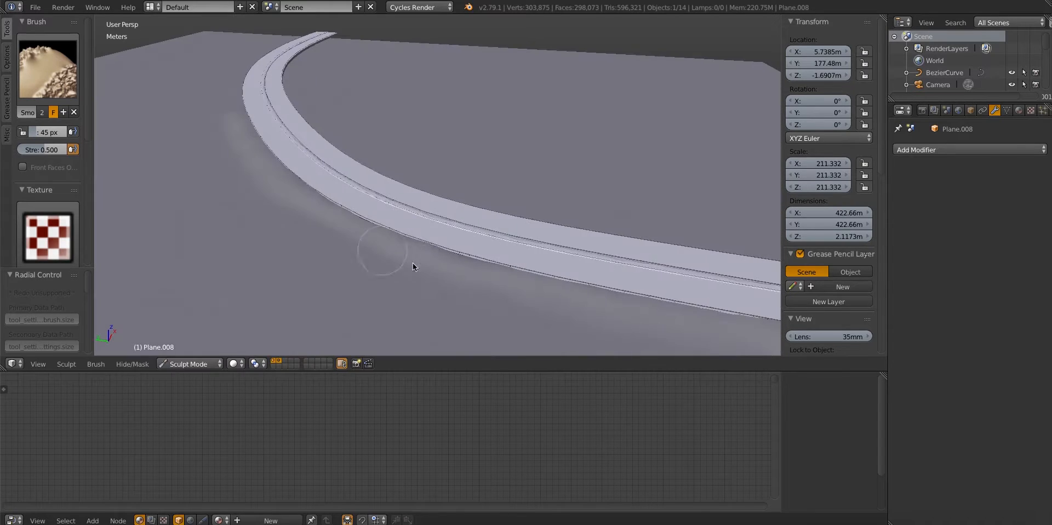
mouse_move(528, 308)
middle_down()
mouse_move(441, 262)
mouse_move(372, 179)
mouse_move(352, 173)
mouse_move(353, 189)
middle_up()
scroll(371, 179, down, 4)
Switch the ground plane to Edit Mode and select a single vertex on the far side of the road's curve
key(i)
key(Tab)
key(a)
right_click(300, 172)
mouse_move(335, 233)
middle_down()
mouse_move(332, 213)
mouse_move(338, 220)
middle_up()
key(g)
key(z)
right_click(331, 212)
Raise the selected vertex along Z with smooth proportional editing and a wide radius to form a broad hill beside the road
key(o)
key(g)
key(z)
scroll(338, 214, down, 5)
scroll(333, 195, up, 4)
scroll(336, 197, down, 3)
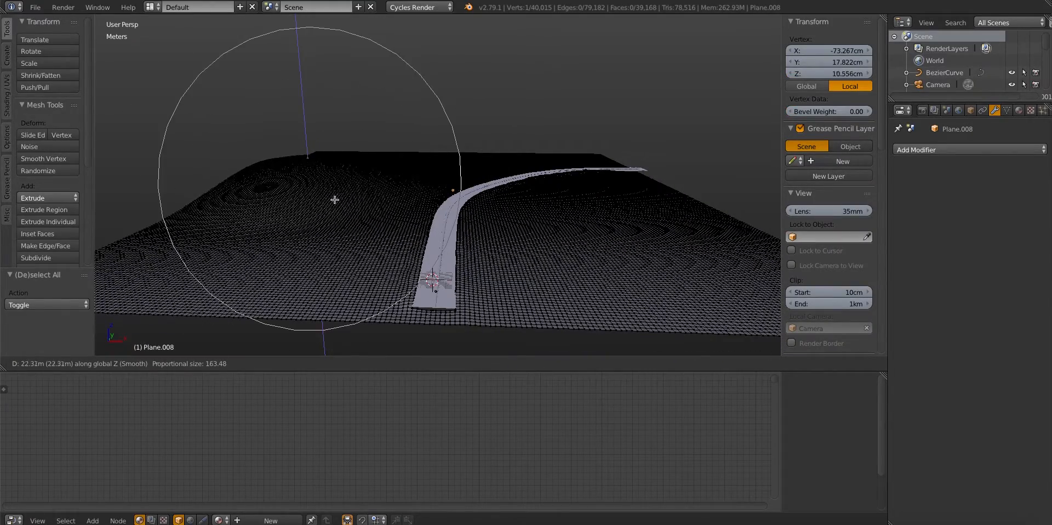
click(351, 169)
Adjust the hill's height along Z once more and check it through the camera in Sculpt Mode
middle_drag(351, 169, 322, 159)
key(g)
key(z)
click(324, 151)
key(KP_0)
key(Tab)
scroll(332, 162, up, 2)
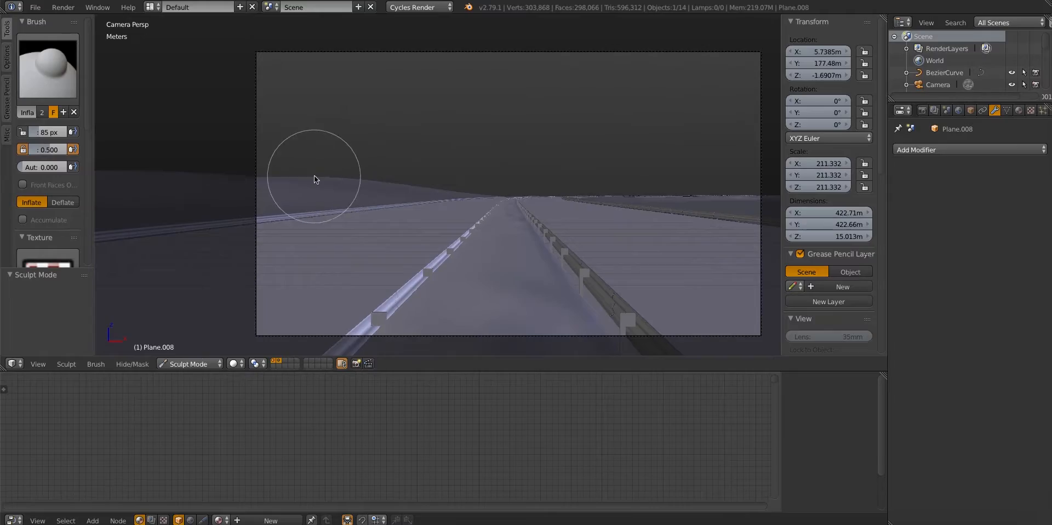
Move another ground vertex near the hill along Z with proportional editing and review the skyline through the camera
key(KP_0)
key(Tab)
scroll(294, 214, down, 4)
right_click(275, 217)
key(g)
key(z)
click(276, 211)
key(Tab)
key(KP_0)
scroll(354, 206, up, 2)
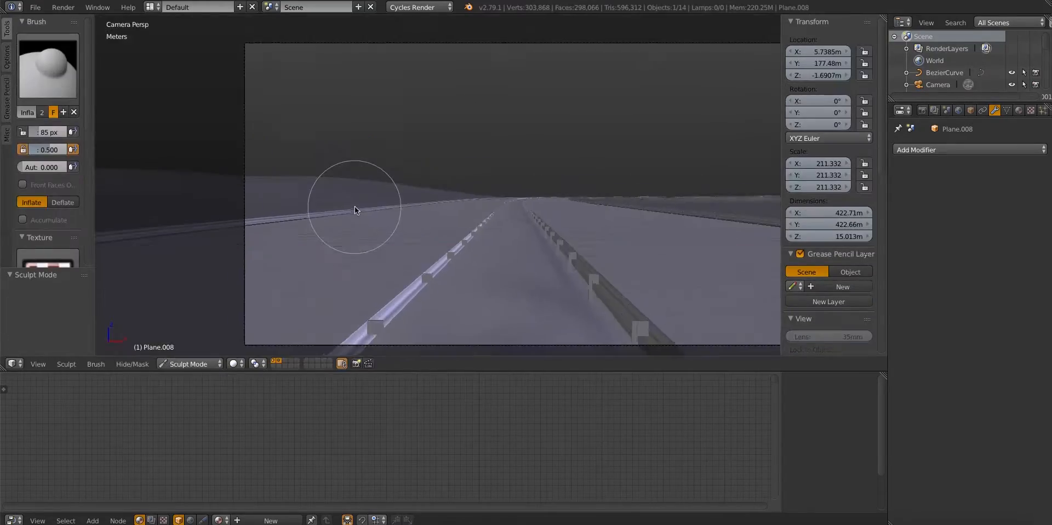
mouse_move(489, 202)
shift+middle_down()
mouse_move(288, 191)
mouse_move(647, 206)
shift+middle_up()
Select a further vertex on the hill and move it along Z with a resized proportional editing radius
key(KP_0)
key(Tab)
middle_drag(439, 219, 466, 268)
right_click(348, 180)
key(g)
key(z)
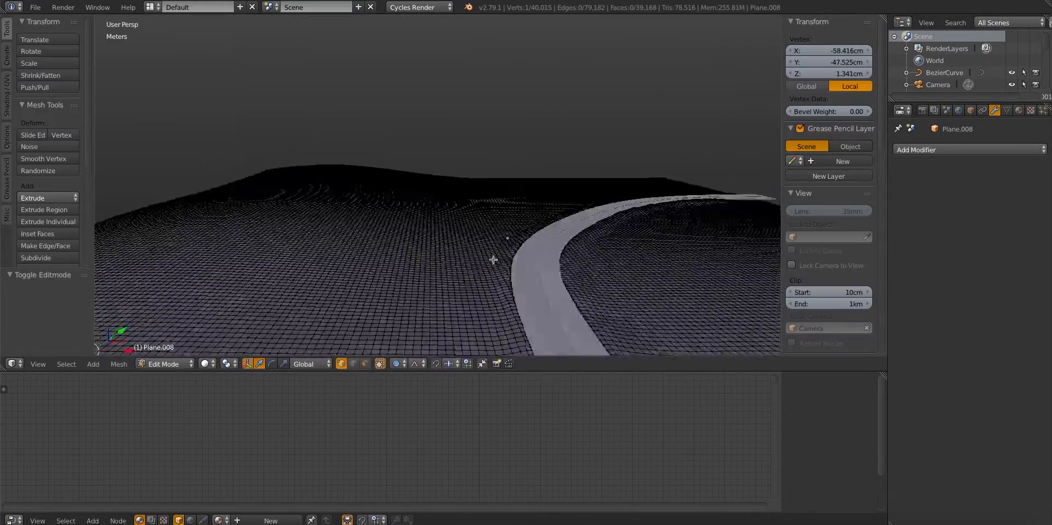
scroll(347, 169, up, 5)
click(343, 160)
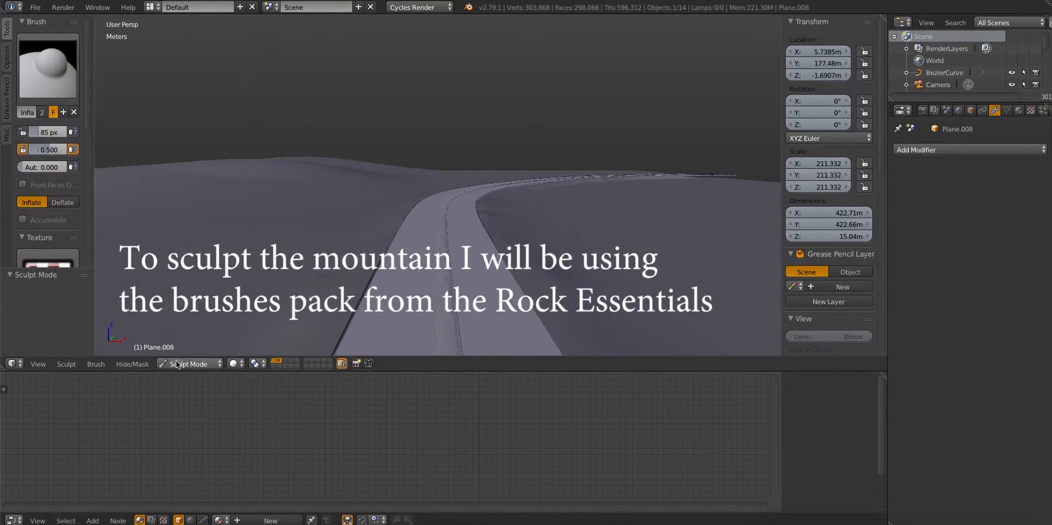
Append all brushes from the Brush section of Rock_Essentials_Brushes.blend
click(44, 66)
click(34, 6)
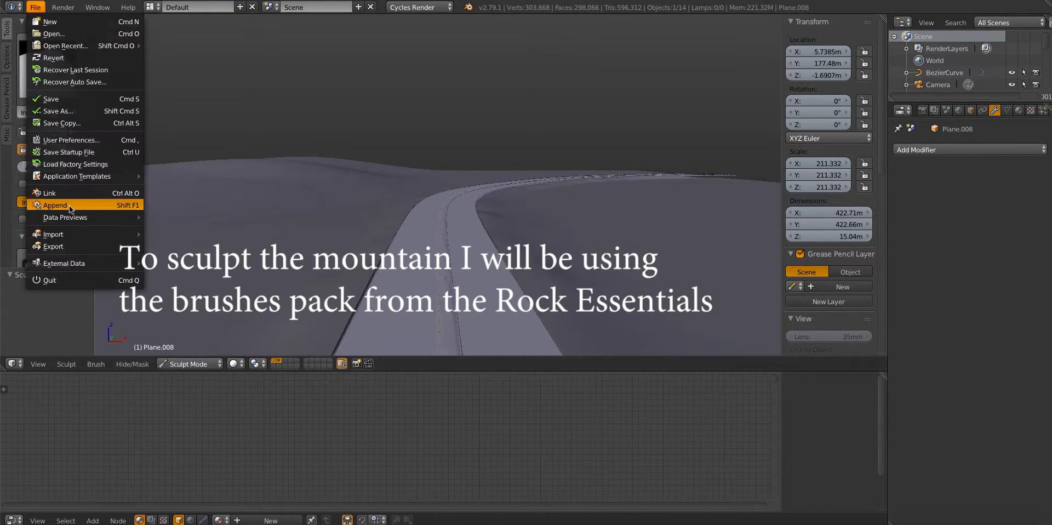
click(69, 206)
click(296, 134)
click(353, 131)
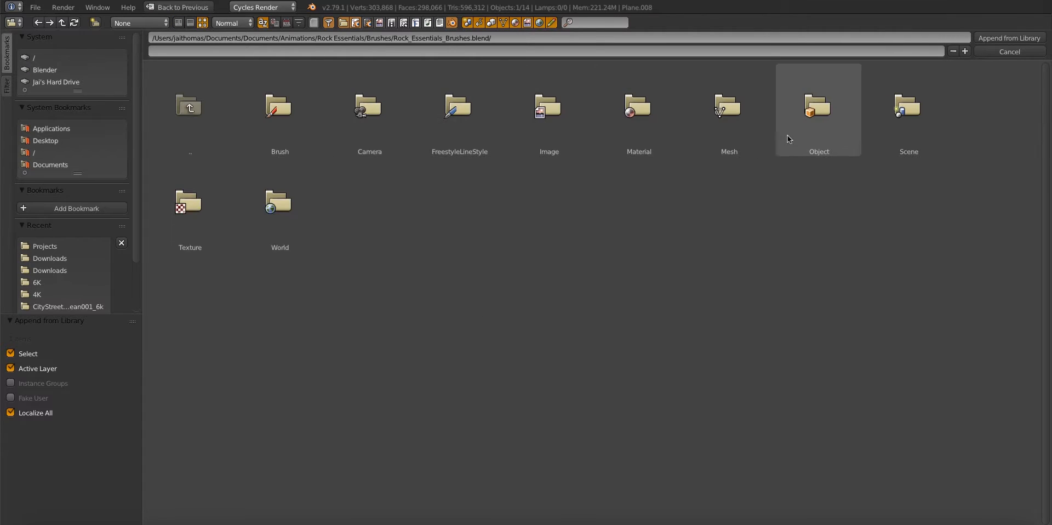
click(288, 141)
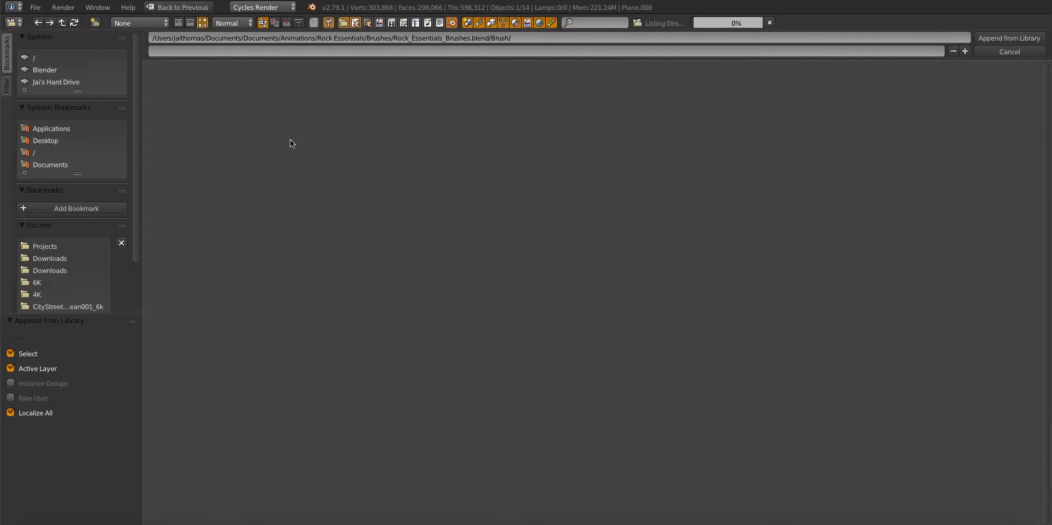
key(a)
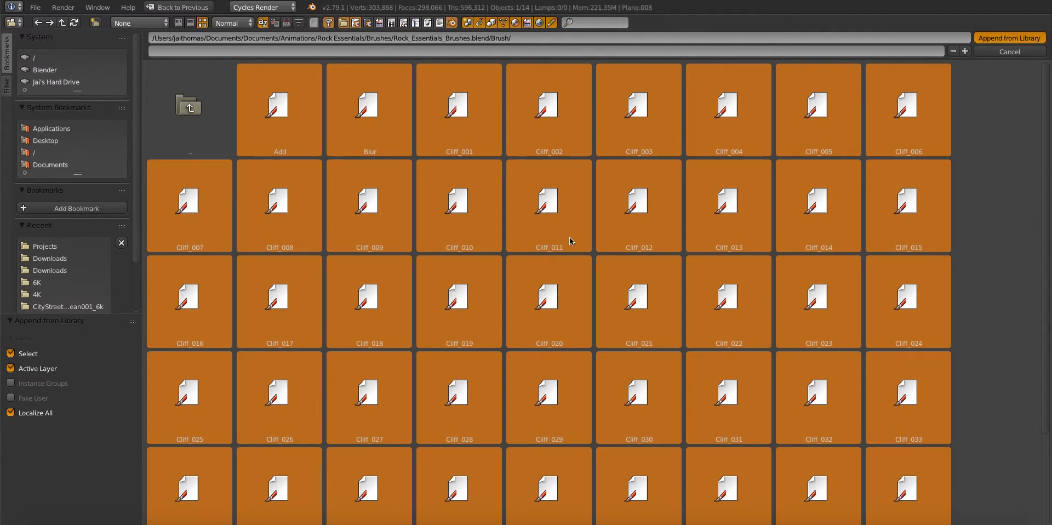
key(Return)
Try a stroke on the hill with one of the appended Cliff brushes at 85 px and 0.450 strength
click(47, 69)
scroll(321, 136, down, 5)
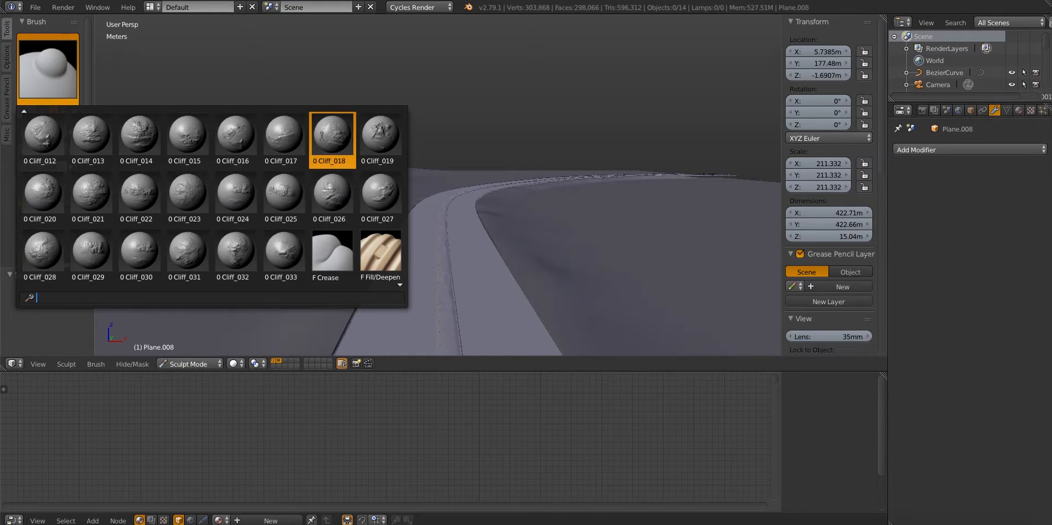
click(236, 193)
drag(295, 181, 248, 174)
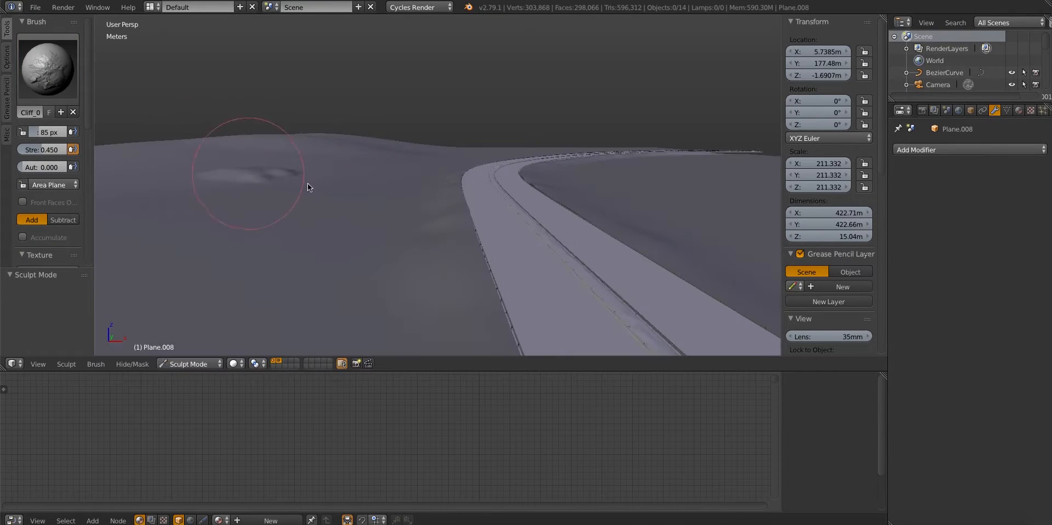
middle_drag(351, 143, 354, 166)
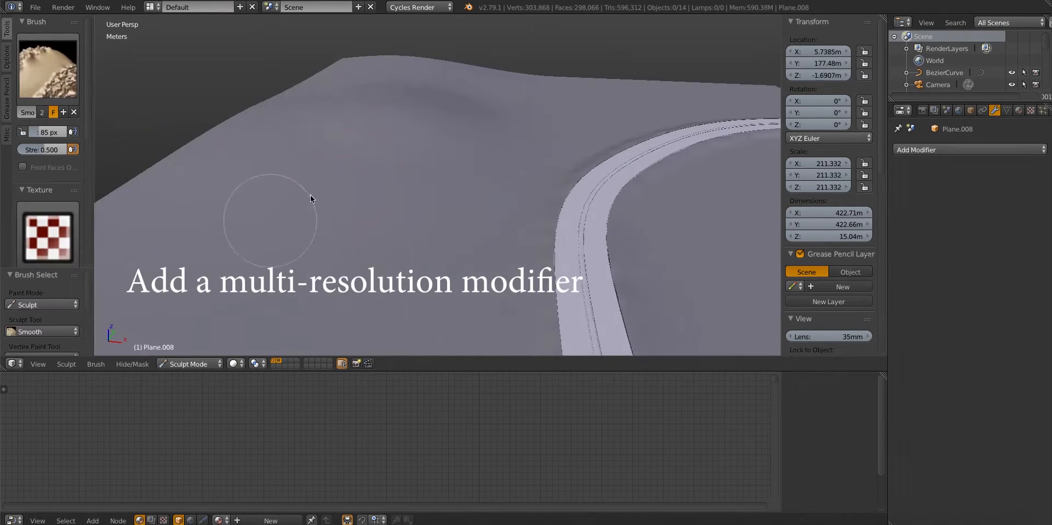
In Object Mode, add a subdivided Multiresolution modifier to the ground plane and return to Sculpt Mode
click(189, 363)
click(178, 351)
click(970, 149)
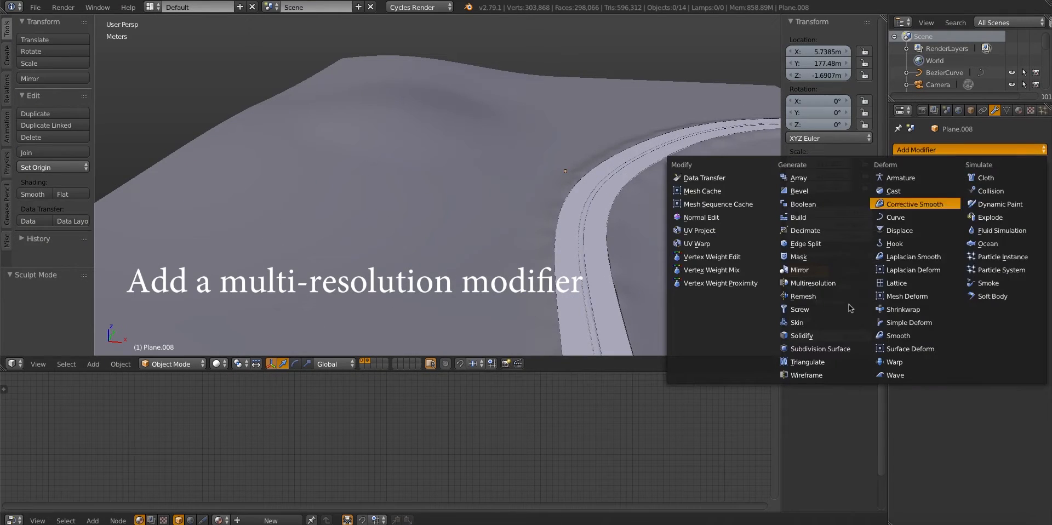
click(813, 283)
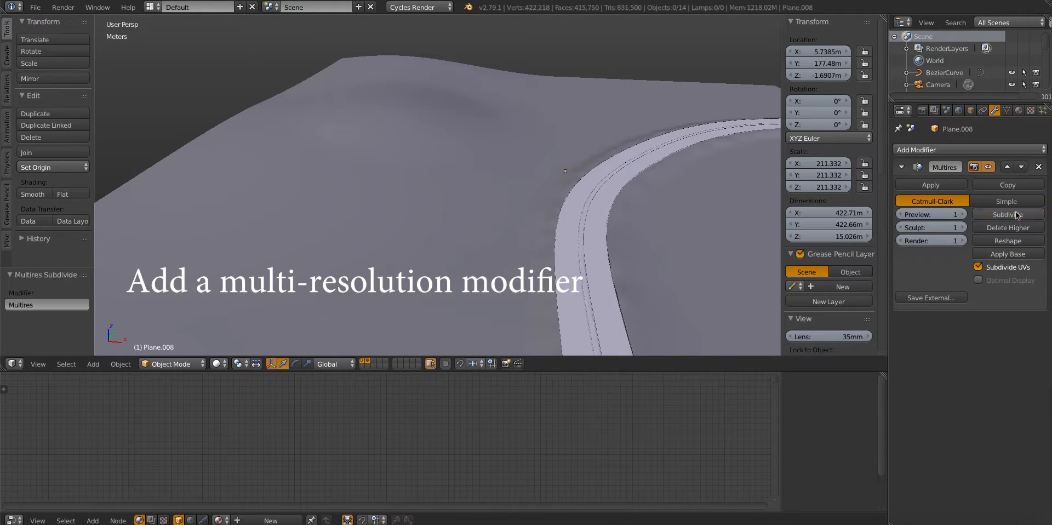
right_click(338, 197)
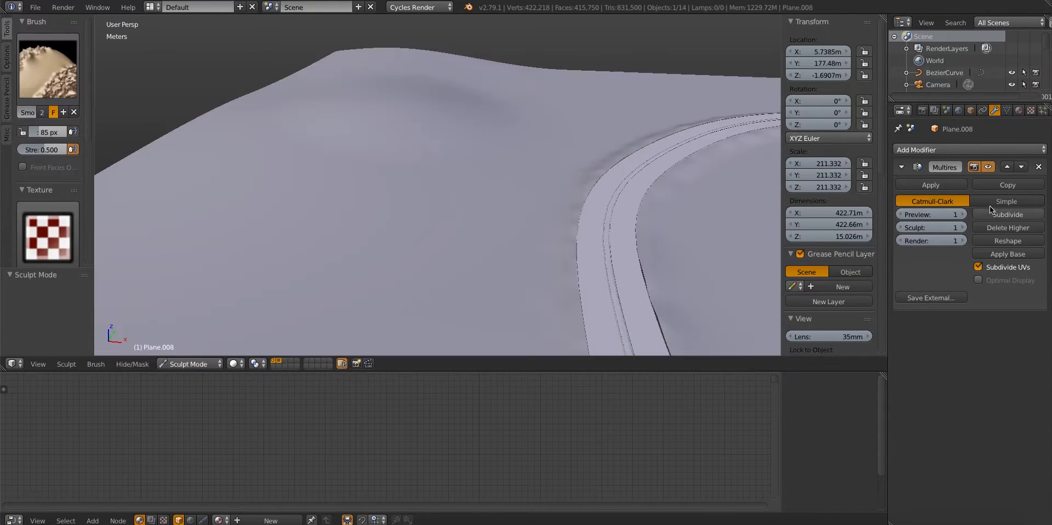
Try sculpting rocky detail across the hill with a Cliff brush at 85 px and 0.570 strength
click(47, 69)
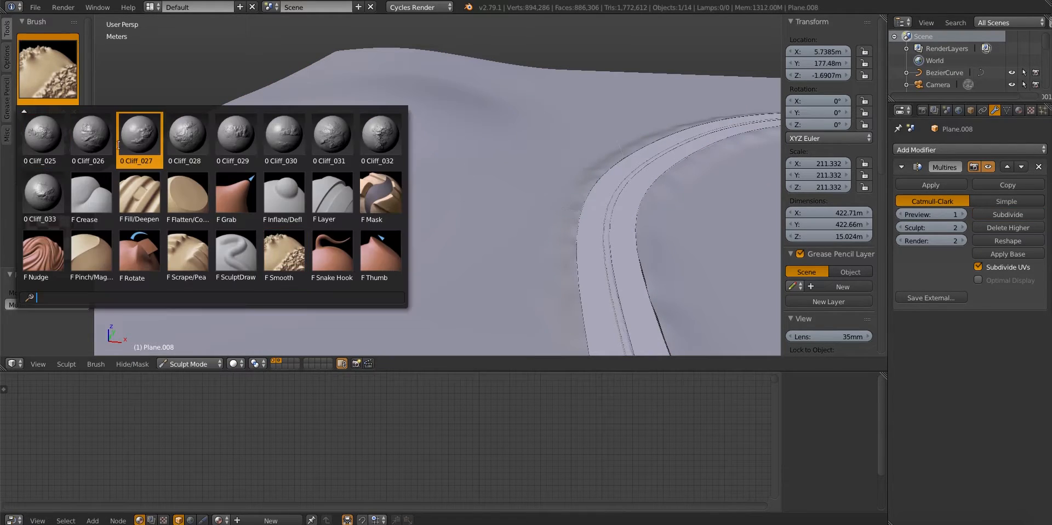
click(387, 133)
scroll(389, 169, up, 4)
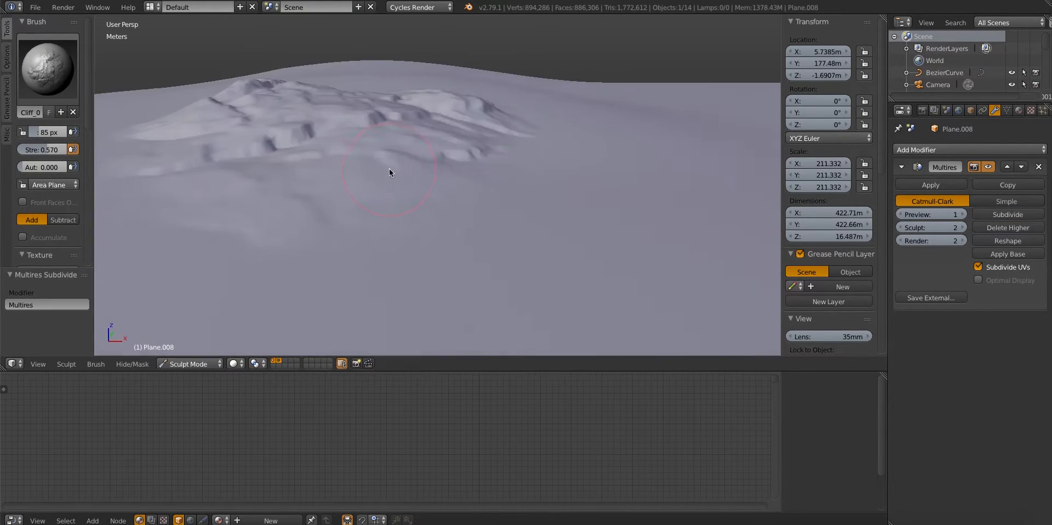
scroll(413, 159, down, 4)
middle_drag(389, 169, 526, 159)
key(ctrl+z)
scroll(415, 160, down, 4)
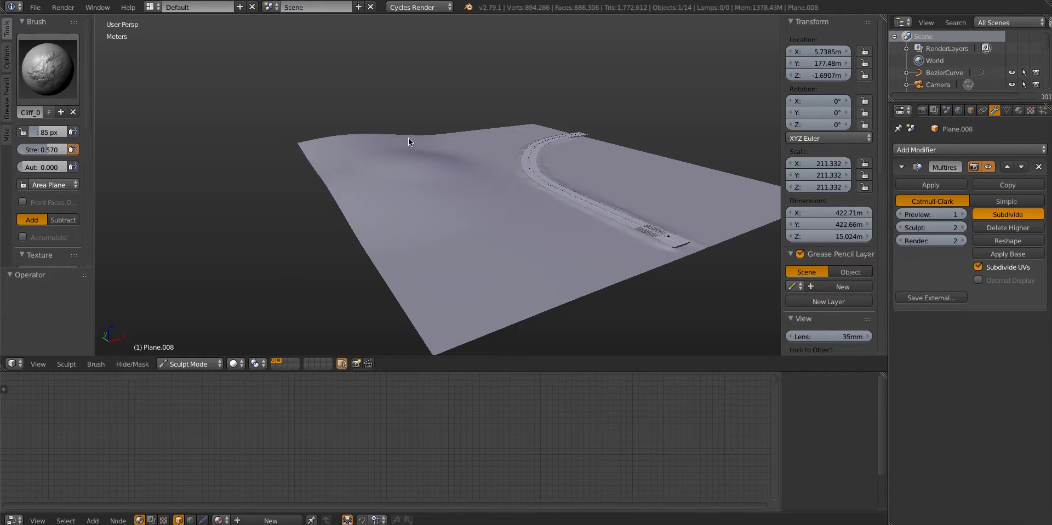
Subdivide the Multires modifier to level 3 and sculpt rock detail on the hill with a Cliff brush at 0.630 strength
scroll(417, 146, up, 5)
middle_drag(418, 146, 356, 146)
drag(438, 176, 317, 217)
click(47, 69)
click(378, 181)
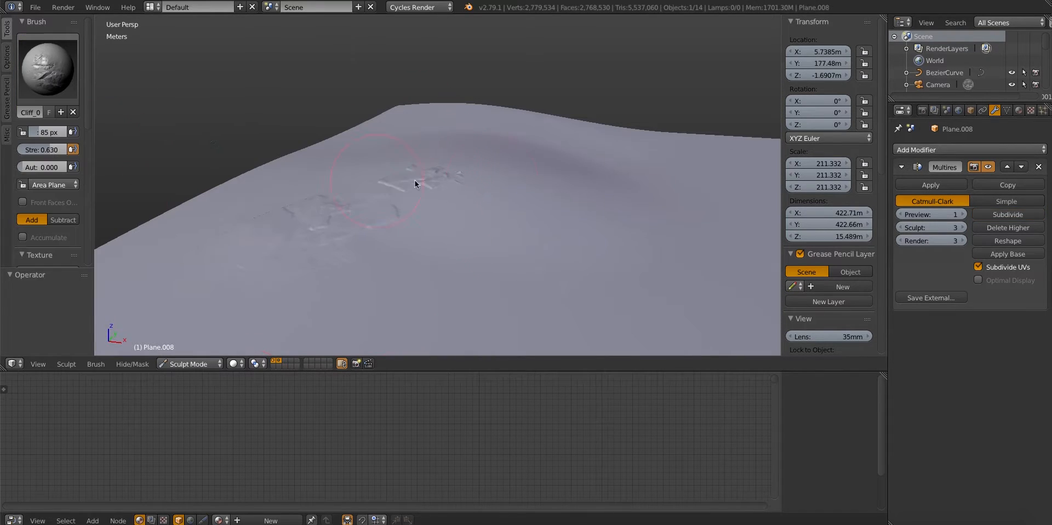
drag(566, 212, 569, 215)
key(KP_0)
middle_drag(402, 170, 492, 188)
Switch to another Cliff brush at 0.463 strength and extend the rocky outcrops along the hillside
click(48, 69)
click(293, 229)
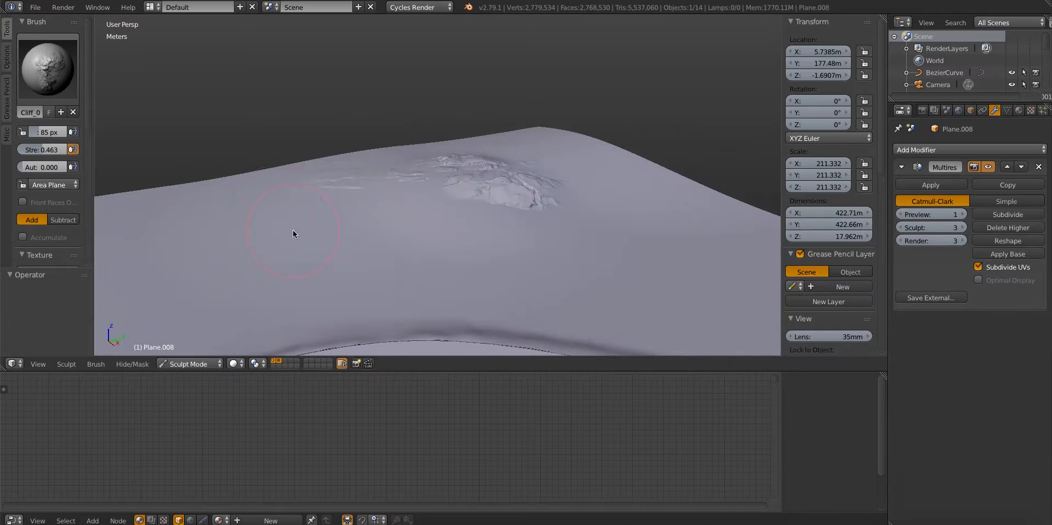
key(KP_0)
mouse_move(307, 170)
middle_down()
mouse_move(432, 199)
mouse_move(446, 180)
mouse_move(529, 212)
middle_up()
Choose a different Cliff brush at 0.450 strength and continue sculpting the rocky slope
click(48, 69)
scroll(320, 131, up, 20)
click(188, 196)
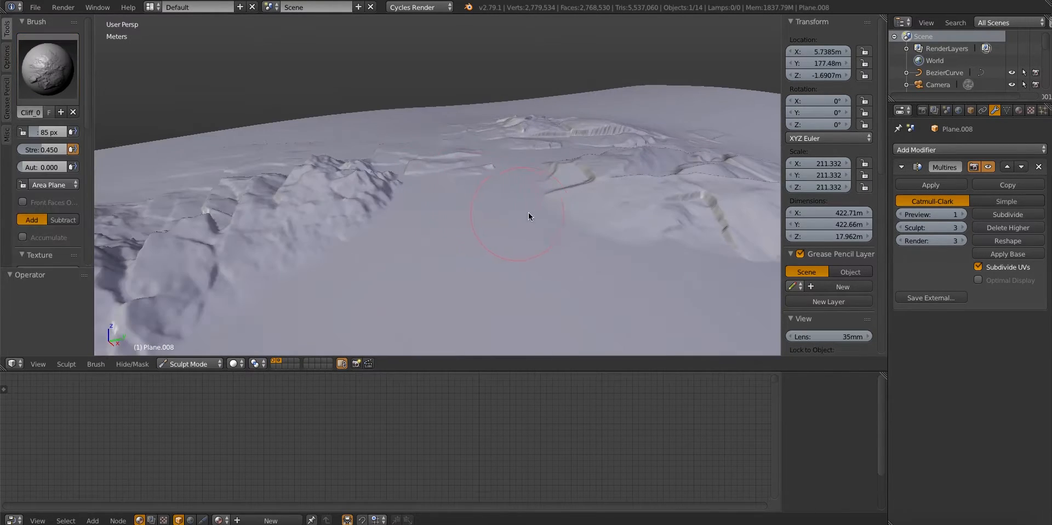
drag(519, 213, 510, 270)
middle_drag(511, 269, 387, 173)
Undo the latest Cliff brush stroke and set the brush strength to 0.400
drag(390, 175, 321, 277)
key(ctrl+z)
drag(51, 149, 47, 150)
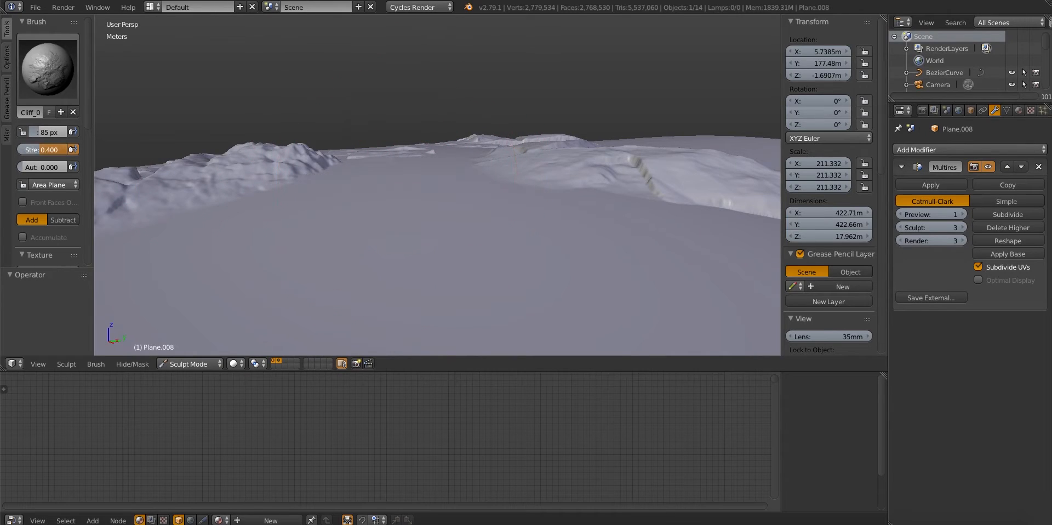
drag(364, 289, 368, 285)
Switch to the Inflate brush at 80 px and set the Multires sculpt level to 1
key(i)
mouse_move(384, 224)
middle_down()
mouse_move(459, 265)
mouse_move(416, 236)
mouse_move(531, 232)
mouse_move(492, 214)
middle_up()
key(f)
click(451, 265)
click(901, 228)
click(900, 227)
click(963, 227)
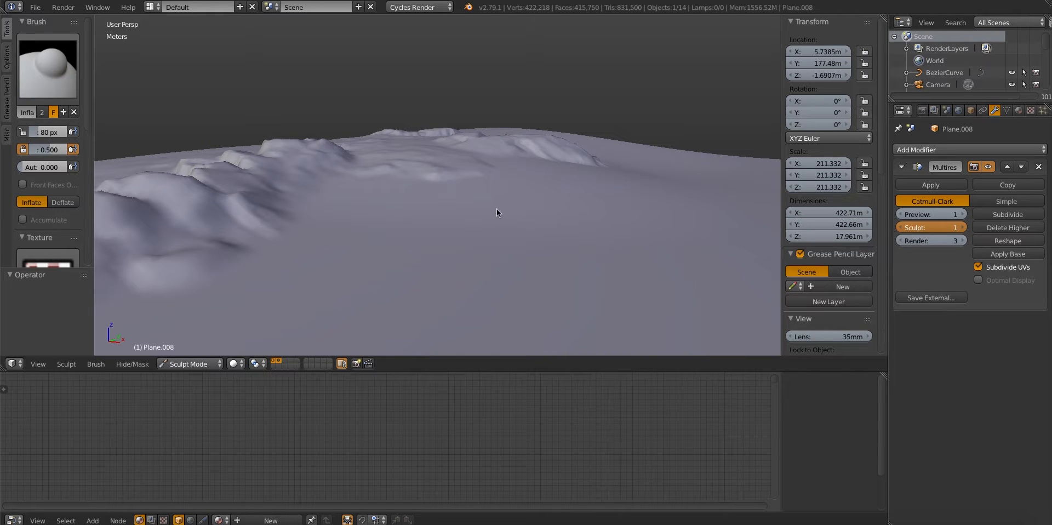
Enlarge the brush to 251 px, smooth the slope below the rocks, and set the Multires sculpt level to 2
key(f)
click(464, 250)
key(s)
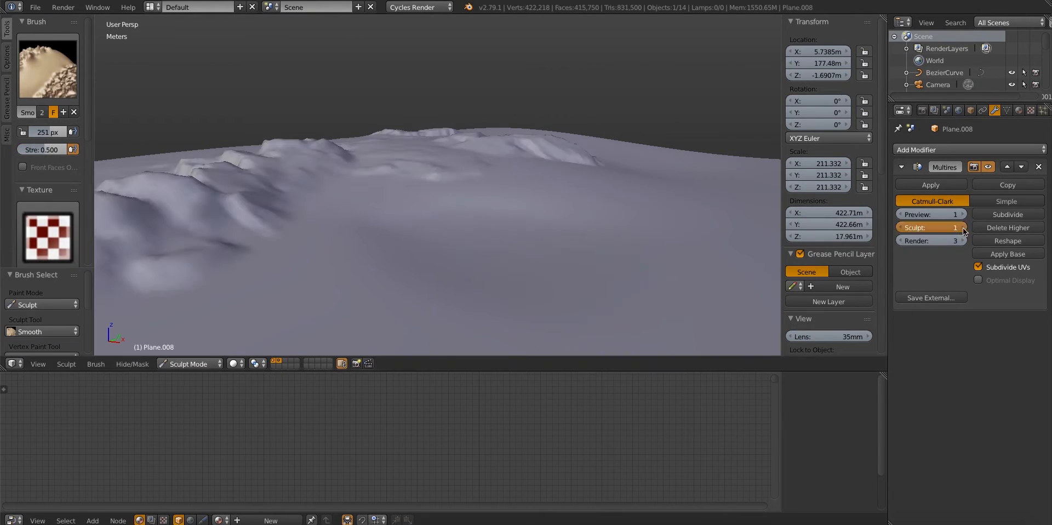
click(963, 228)
Refine the slope with the Crease and Smooth brushes and choose a Cliff brush at 165 px for Multires sculpt level 3
key(shift+c)
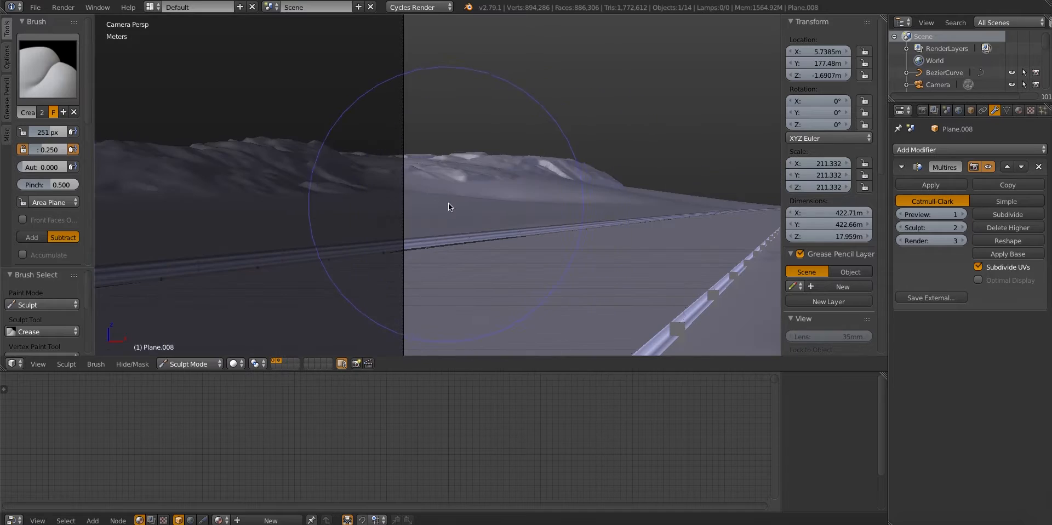
key(s)
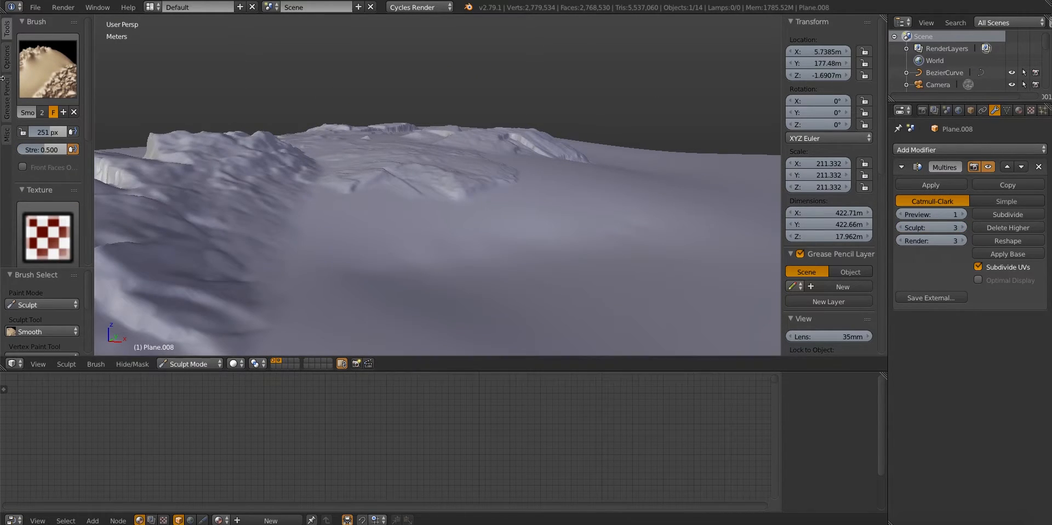
click(40, 76)
click(40, 77)
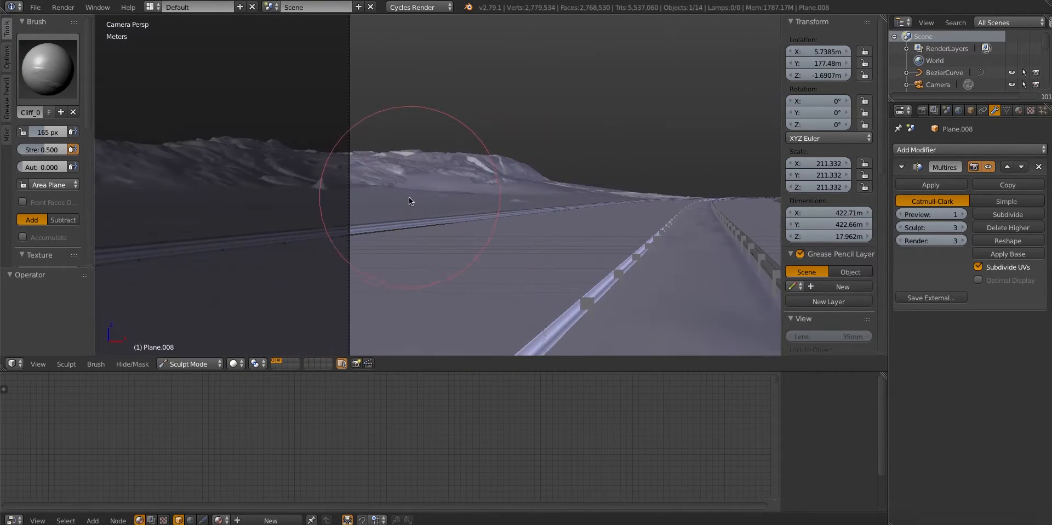
Return to Object Mode, select the camera and move it along the Y axis
click(189, 364)
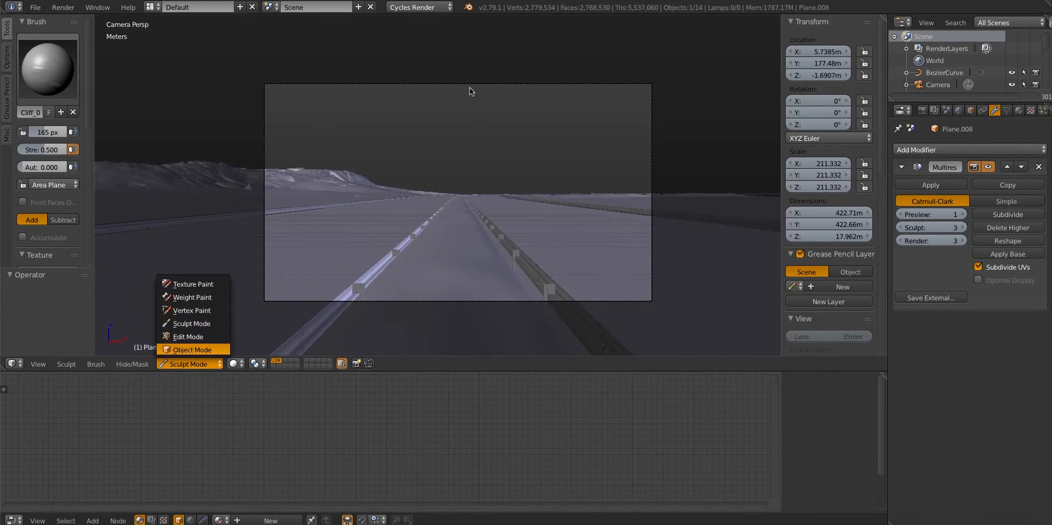
click(189, 415)
right_click(469, 87)
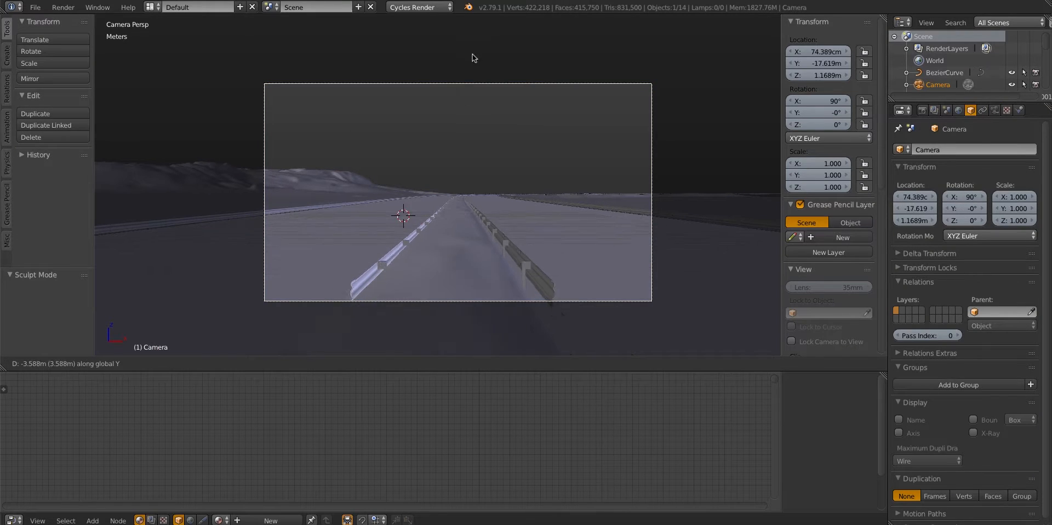
Set the ground plane's Multires preview level to 2 and add a Principled BSDF node to its new material
click(995, 110)
scroll(466, 229, up, 2)
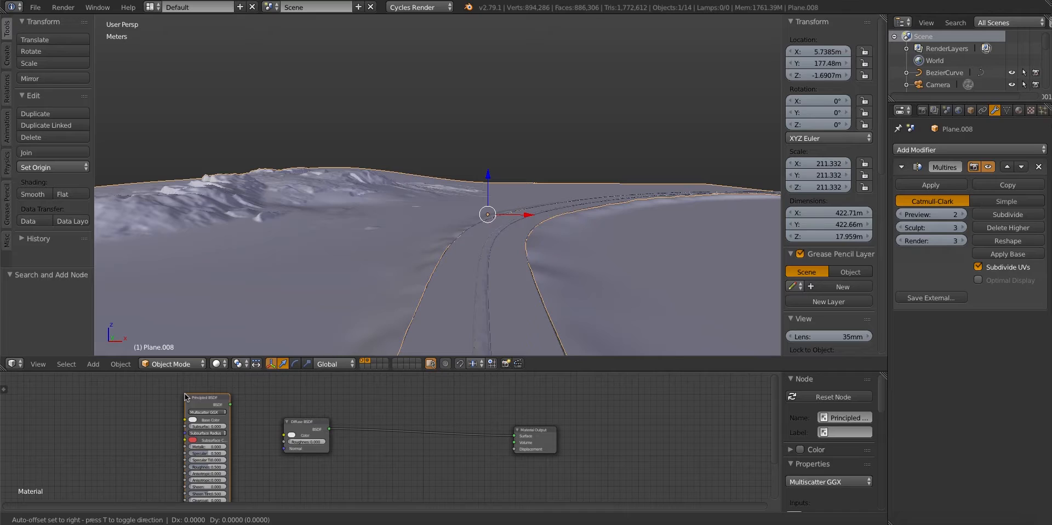
Connect the Principled BSDF to the Material Output's Surface input, delete the Diffuse BSDF and reposition the Principled node
key(shift+space)
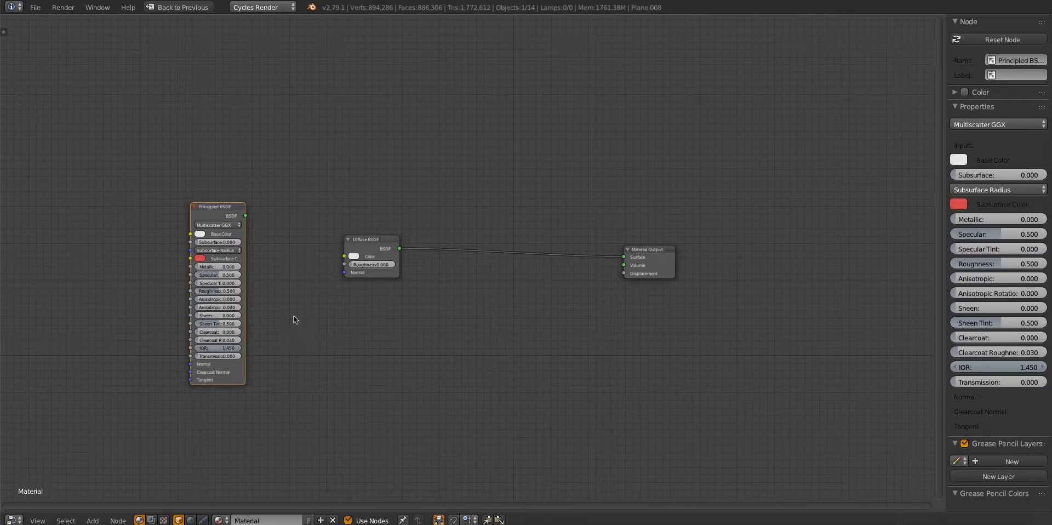
drag(268, 221, 623, 257)
click(374, 273)
key(x)
middle_drag(267, 231, 508, 252)
Start adding multiple image textures and open the SnowFine004_6k folder with thumbnails shown
key(shift+a)
mouse_move(241, 221)
click(320, 230)
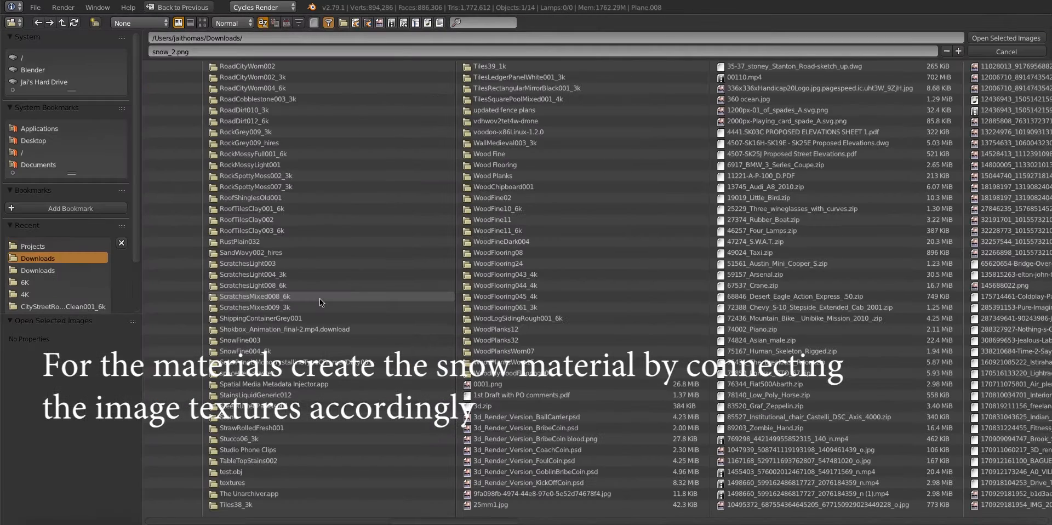
click(287, 350)
click(202, 23)
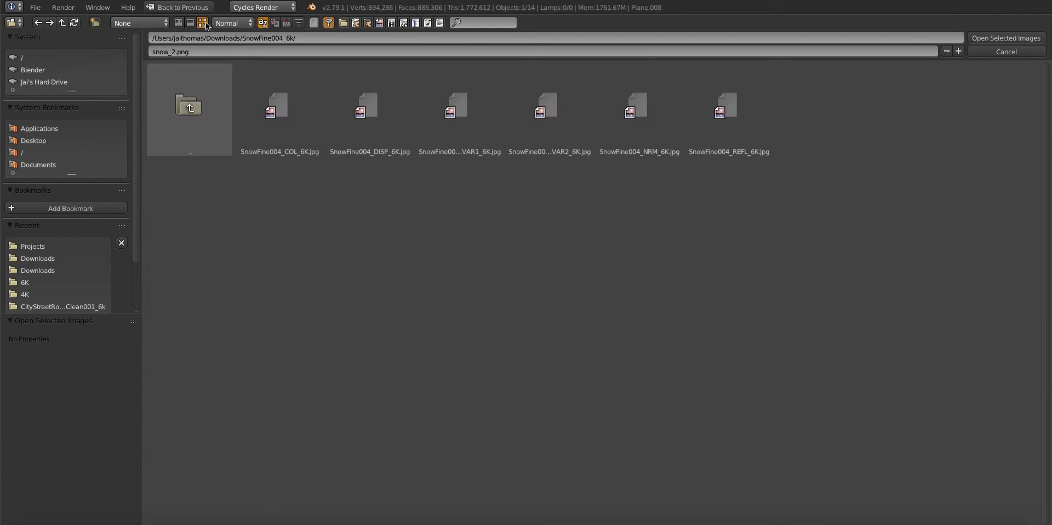
Load the SnowFine004 COL, GLOSS, NRM and REFL 6K images as texture nodes
click(259, 92)
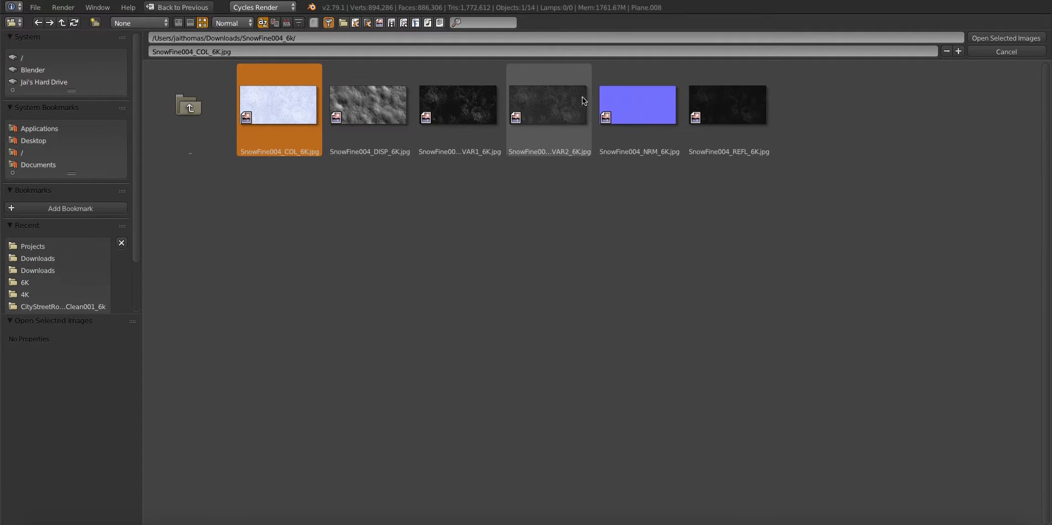
click(474, 102)
click(539, 96)
click(461, 99)
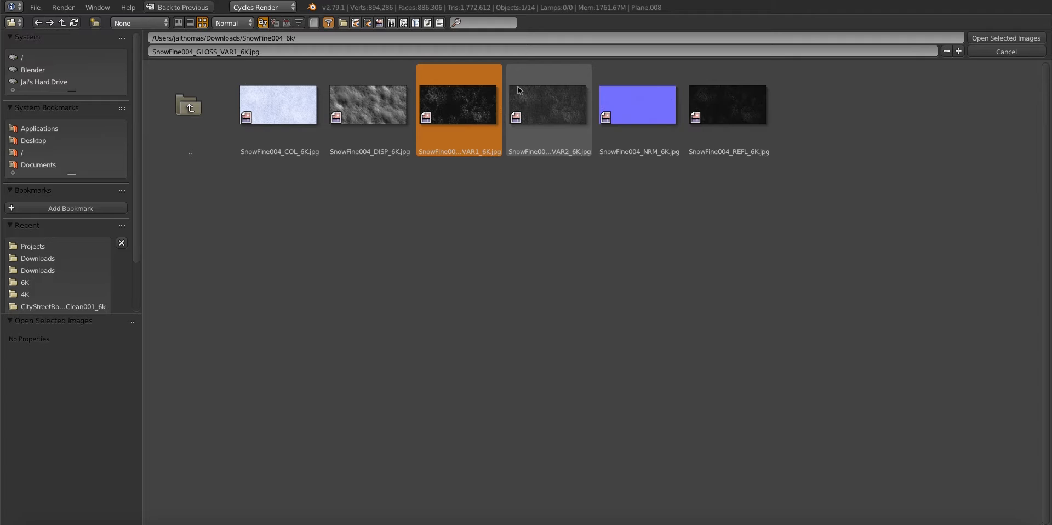
click(518, 89)
shift+click(304, 121)
shift+click(635, 117)
shift+click(735, 113)
click(994, 40)
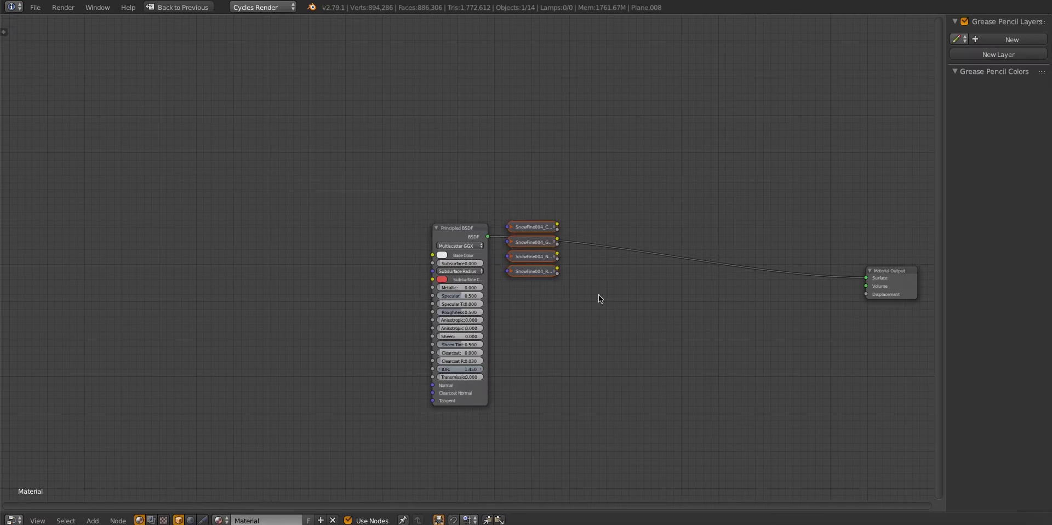
Expand the snow image nodes, connect COL to Base Color and GLOSS to Roughness, and set the GLOSS image to Non-Color Data
key(h)
key(g)
click(268, 276)
drag(211, 210, 432, 254)
key(g)
click(249, 183)
drag(223, 226, 433, 312)
click(286, 284)
Insert an Invert node between the snow GLOSS image and the Principled BSDF's Roughness input
key(shift+a)
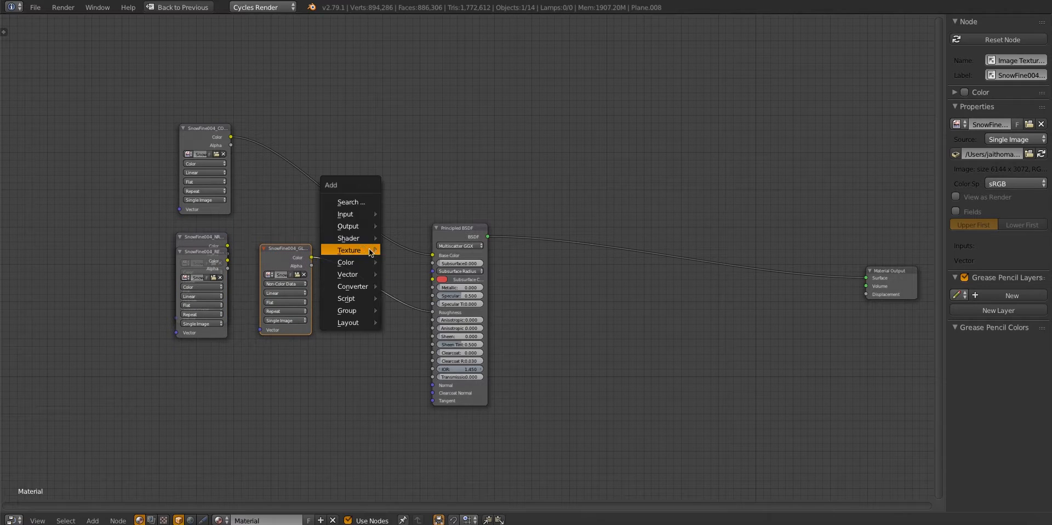
click(351, 202)
text(inv)
key(Return)
click(349, 255)
Set the snow REFL image to Non-Color Data, connect it to Specular and move its node aside
drag(203, 253, 433, 297)
click(321, 398)
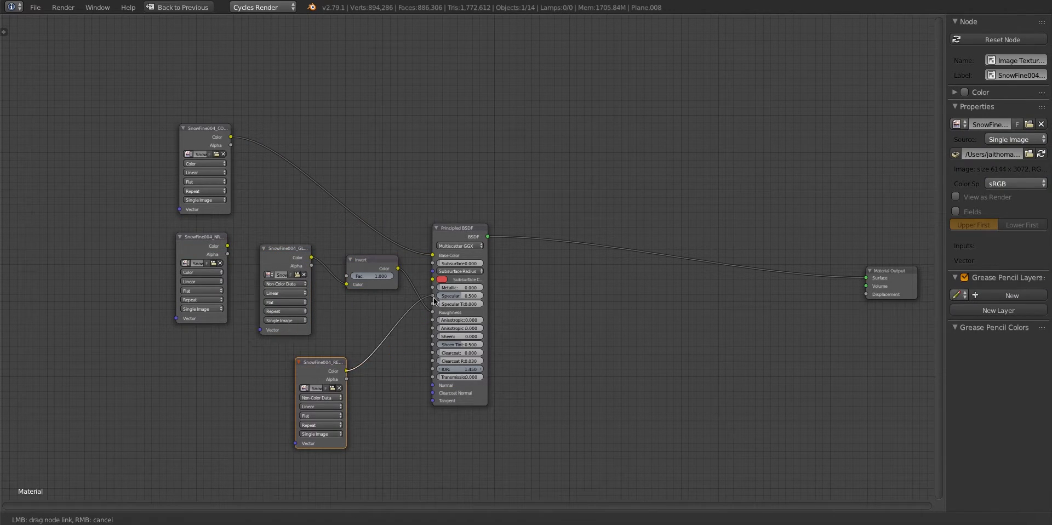
drag(322, 363, 198, 349)
Set the snow NRM image to Non-Color Data and connect it through a new Normal Map node to the Principled BSDF's Normal input
click(286, 422)
drag(205, 240, 353, 410)
key(shift+a)
text(nor)
key(Return)
click(353, 361)
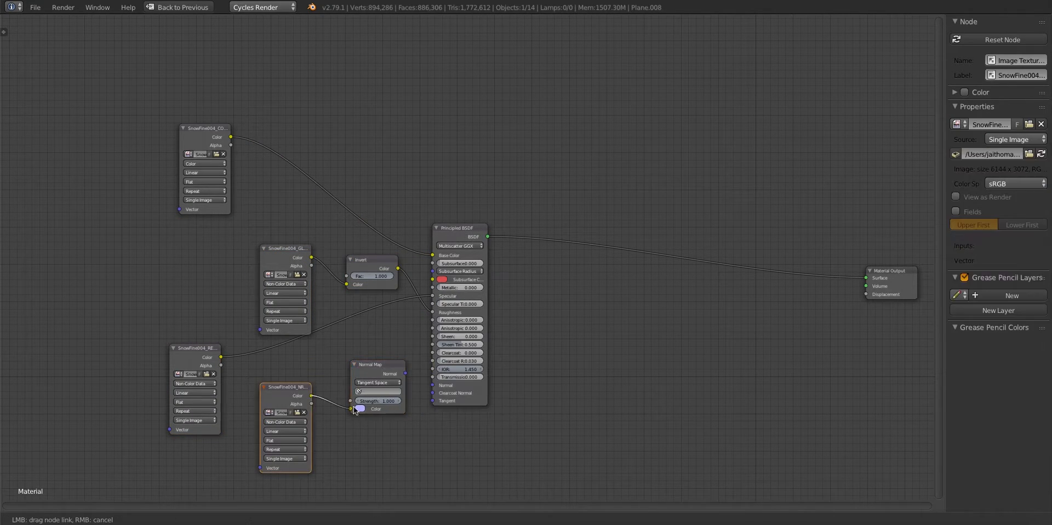
drag(406, 374, 432, 385)
Add a Mix Shader node between the Principled BSDF and the Material Output
middle_drag(526, 241, 447, 262)
key(shift+a)
click(558, 139)
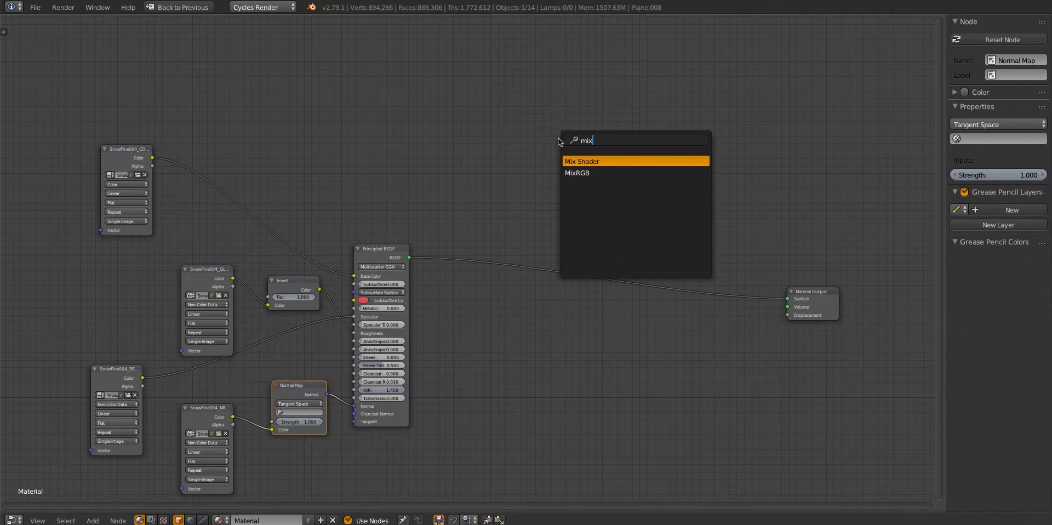
key(Return)
click(625, 274)
Group the snow image, Invert, Normal Map and Principled nodes, name the group snow and move it away from the Mix Shader
middle_drag(86, 157, 162, 120)
drag(127, 92, 466, 430)
key(ctrl+g)
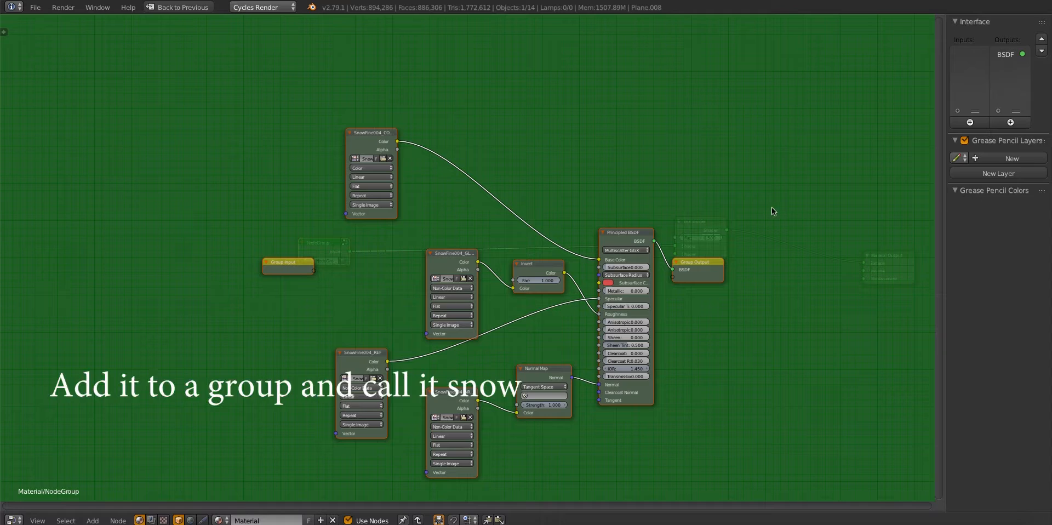
key(Tab)
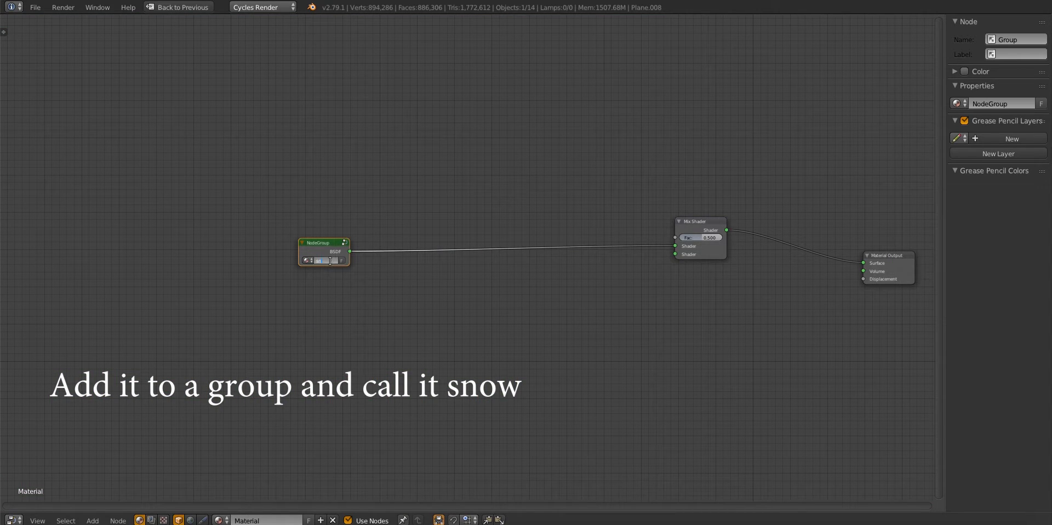
key(g)
click(123, 216)
Add a second Principled BSDF and connect it to the Mix Shader's second Shader input
key(shift+a)
click(389, 265)
text(pri)
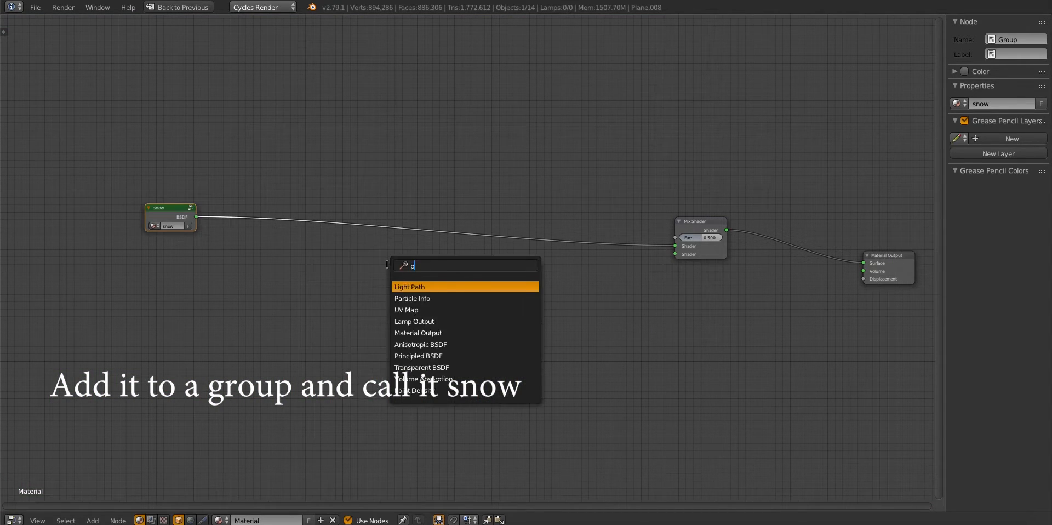
key(Return)
click(474, 289)
drag(525, 299, 678, 255)
Load the COL, GLOSS, NRM and REFL 3K images from the RockMossyLight001 folder as texture nodes
key(shift+a)
mouse_move(328, 305)
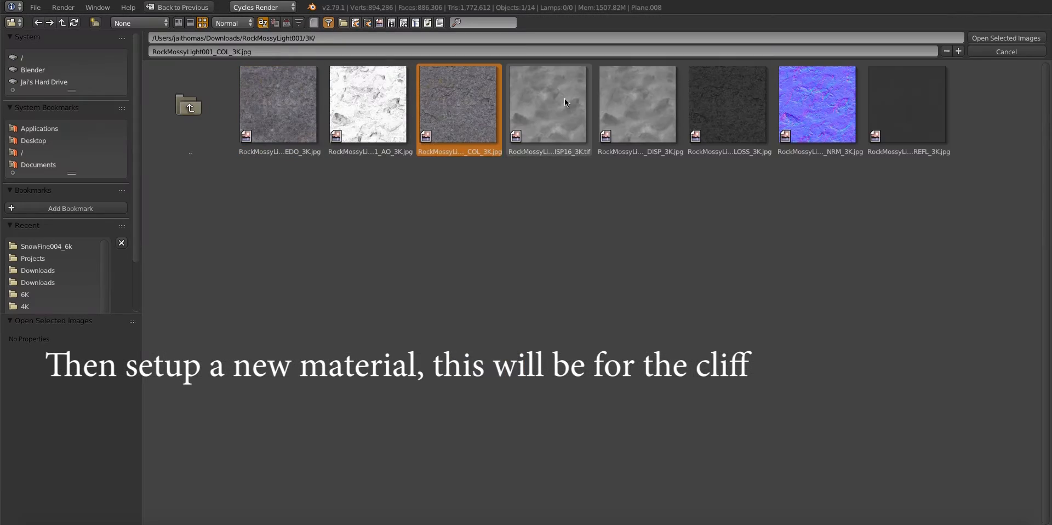
shift+click(725, 107)
shift+click(816, 104)
shift+click(905, 102)
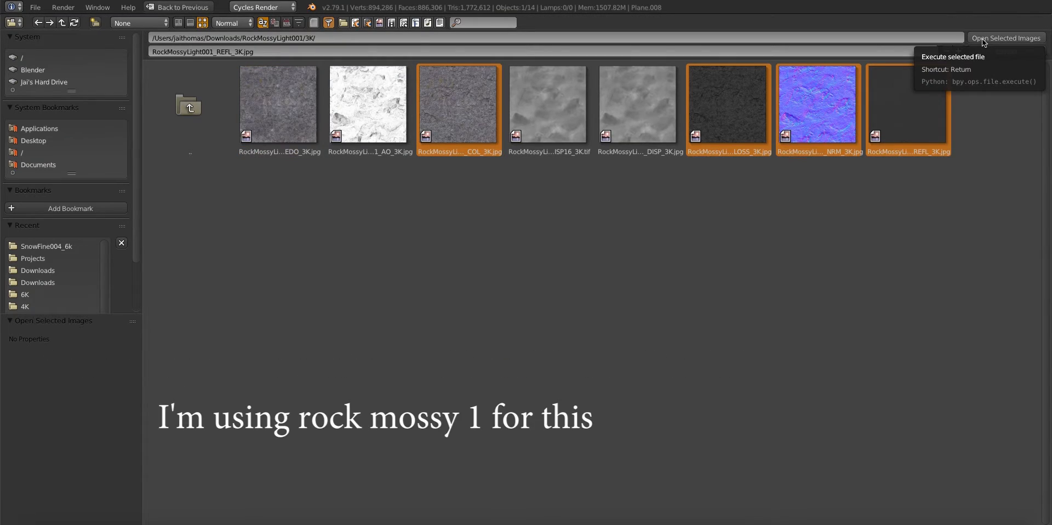
click(984, 40)
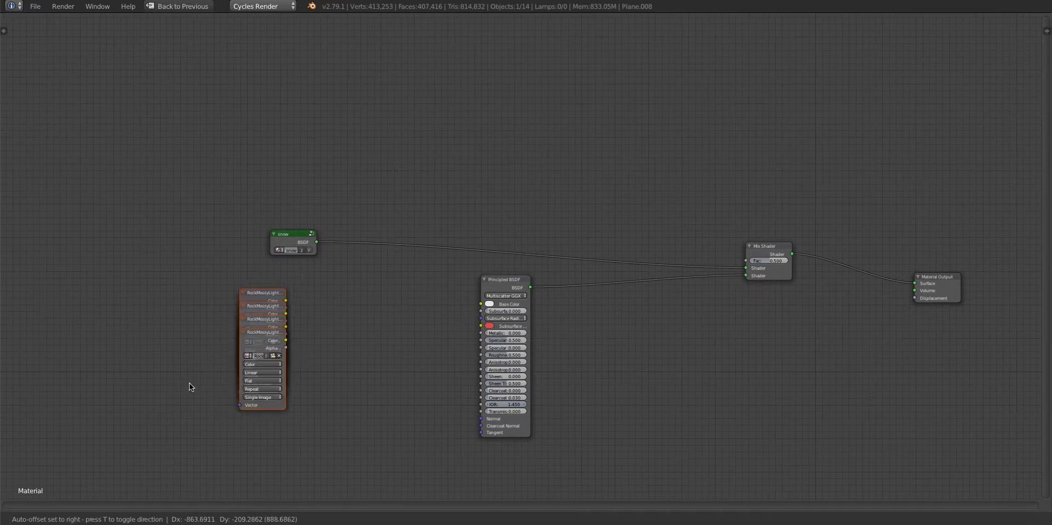
Lay out the expanded rock image nodes, connecting COL to the new Principled BSDF's Base Color and setting GLOSS to Non-Color Data
ctrl+scroll(189, 382, left, 3)
drag(270, 318, 450, 267)
drag(469, 275, 560, 300)
drag(255, 361, 377, 382)
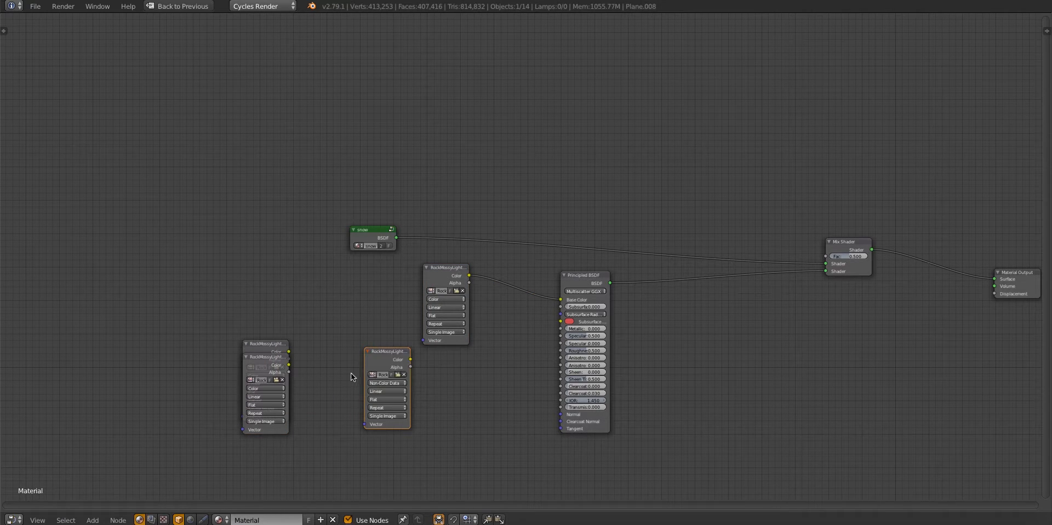
Connect the rock GLOSS image to the Principled BSDF's Roughness through a new Invert node
scroll(350, 376, up, 1)
click(372, 374)
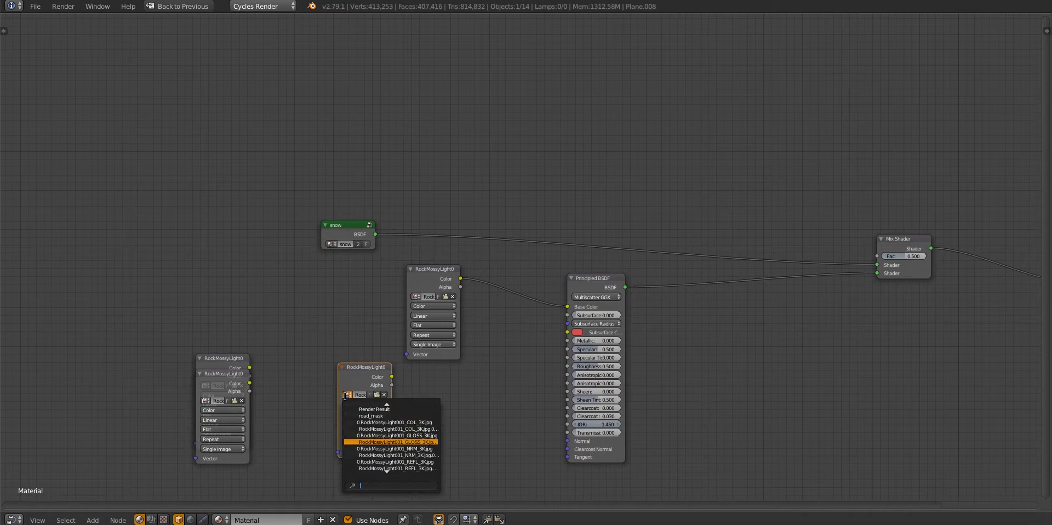
click(393, 375)
drag(392, 376, 568, 366)
key(shift+a)
click(507, 274)
text(inv)
key(Return)
click(469, 353)
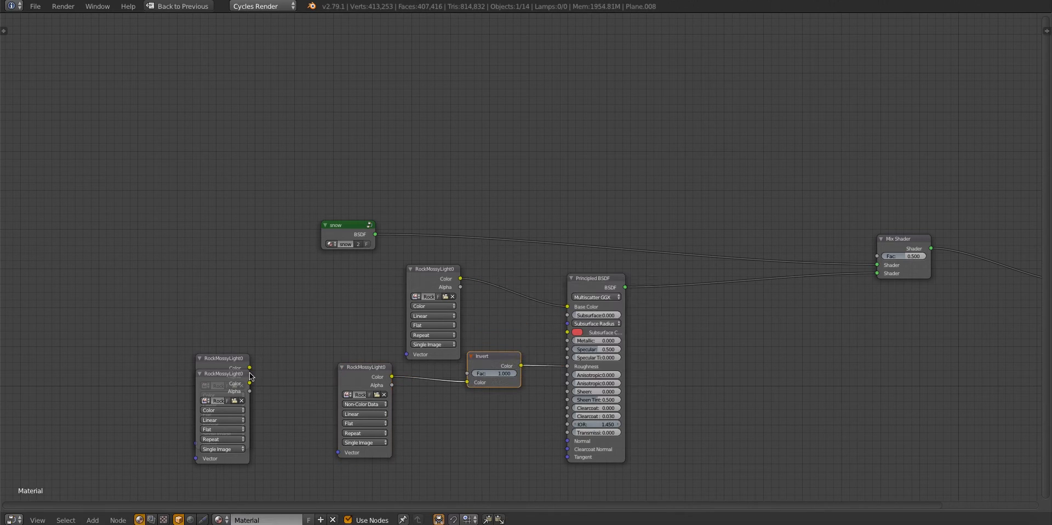
Set the rock REFL image to Non-Color Data, connect it to Specular and reposition its node
drag(246, 377, 442, 469)
middle_drag(470, 470, 468, 425)
click(400, 449)
click(433, 406)
click(411, 458)
click(411, 440)
drag(444, 431, 567, 304)
drag(417, 422, 252, 429)
Move the rock NRM image and add a Normal Map node between it and the Principled BSDF's Normal input
drag(221, 314, 484, 452)
key(shift+a)
click(505, 438)
text(nor)
key(Return)
click(485, 404)
Add a Geometry node in the free space above the snow group
middle_drag(775, 253, 637, 396)
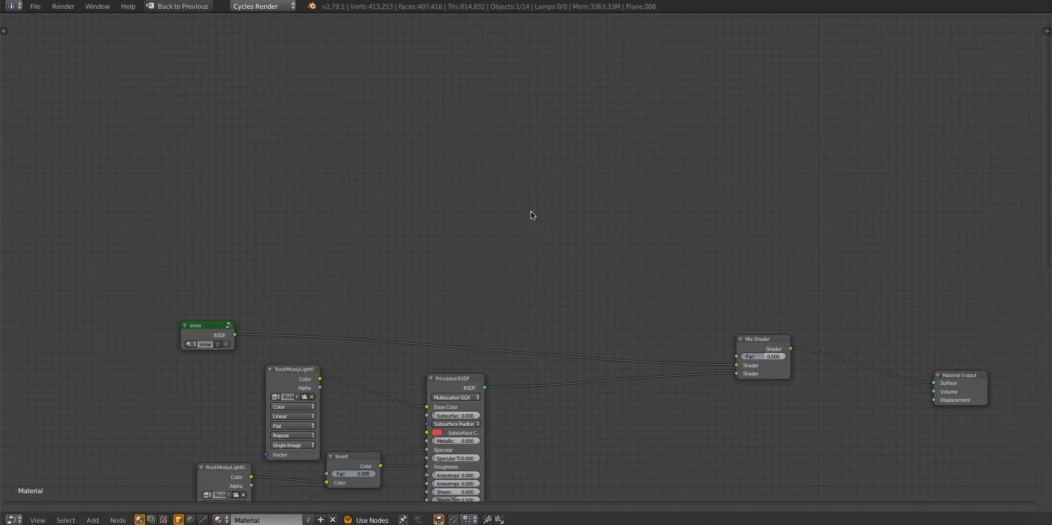
key(shift+a)
click(531, 211)
text(geo)
key(Return)
click(346, 227)
key(shift+a)
click(440, 211)
text(mat)
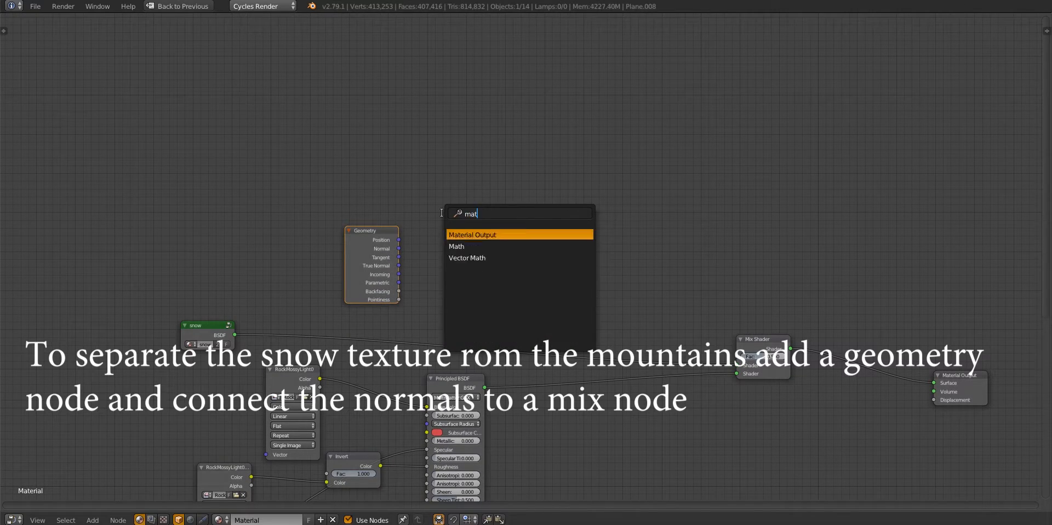
click(449, 246)
click(458, 225)
Add a MixRGB node, connect the Geometry node's Normal output to Color1 and enable Clamp
key(shift+a)
click(456, 224)
text(mi)
key(Return)
click(429, 241)
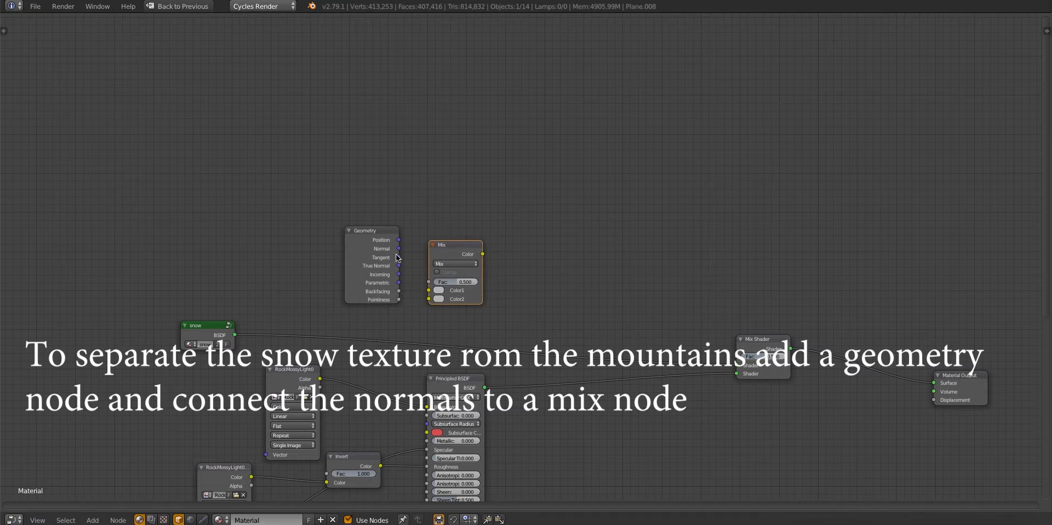
drag(399, 249, 428, 290)
click(446, 270)
Add a Separate RGB node and connect the Mix node's Color output to its Image input
middle_drag(503, 269, 427, 267)
key(shift+a)
click(464, 227)
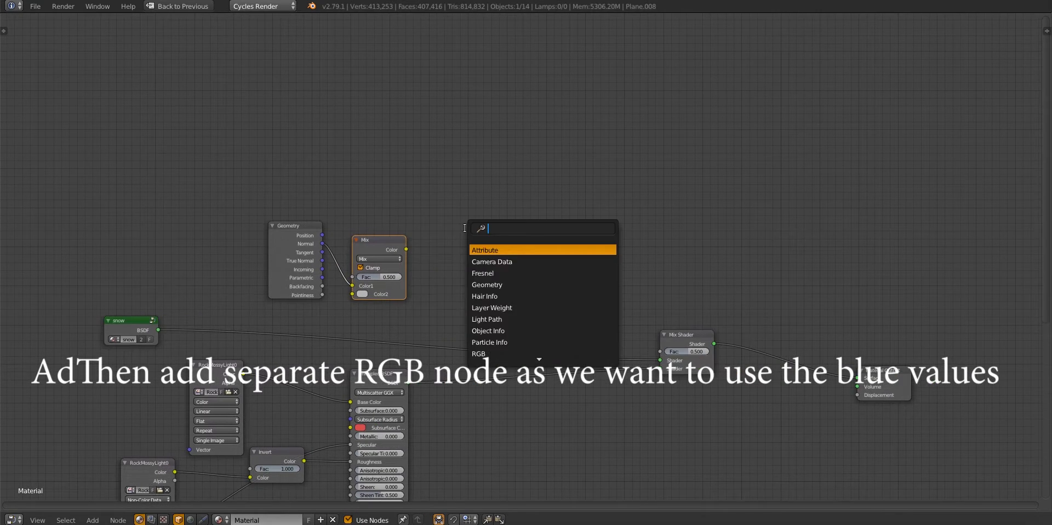
key(Return)
click(454, 257)
drag(406, 249, 427, 291)
Add a Gamma node with Gamma 2 and feed it from the Separate RGB node's B output
middle_drag(503, 284, 464, 276)
key(shift+a)
click(496, 237)
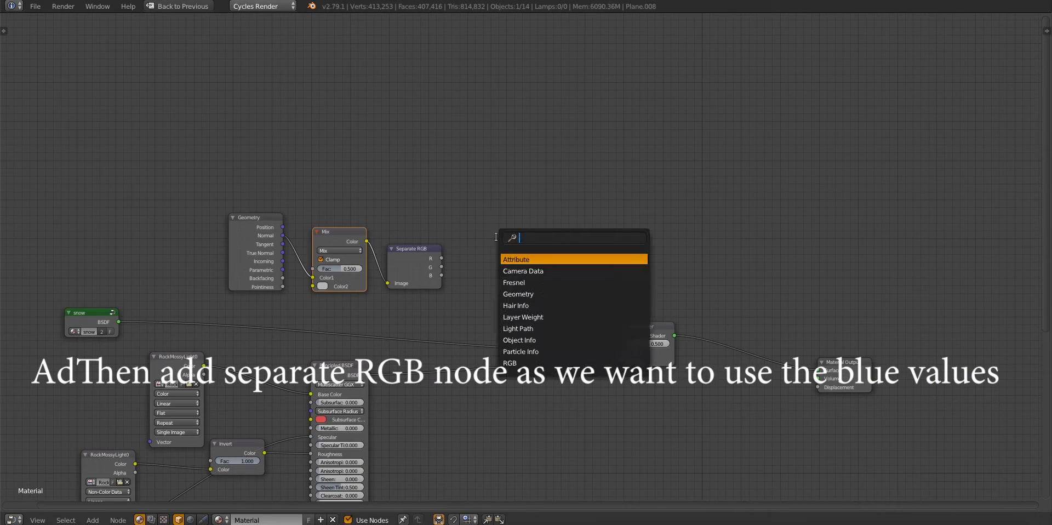
text(gam)
key(Return)
click(472, 256)
double_click(505, 288)
text(2)
key(Return)
drag(441, 275, 470, 277)
Add a ColorRamp node beside the Gamma node
middle_drag(563, 245, 529, 226)
key(shift+a)
click(529, 227)
text(ramp)
key(Return)
click(497, 213)
drag(501, 214, 497, 215)
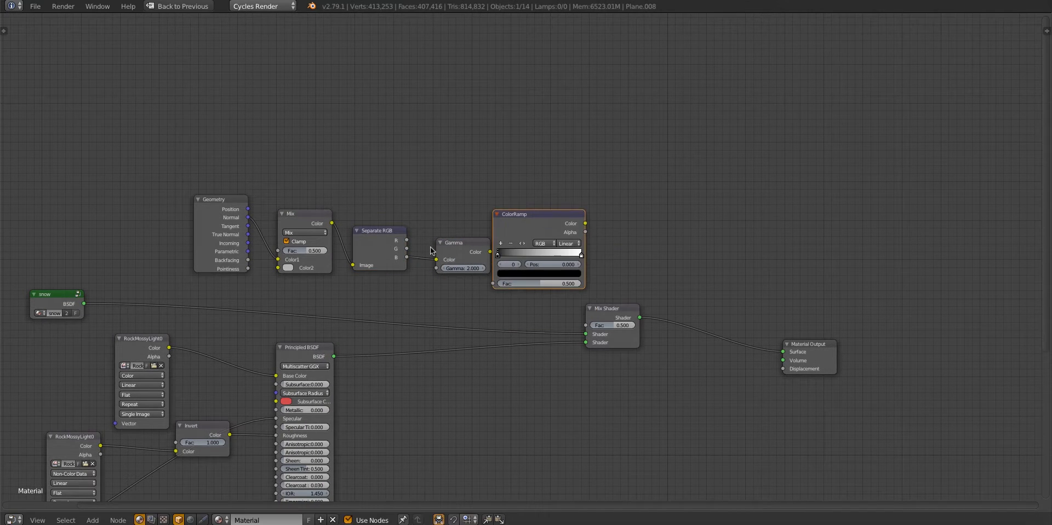
Space out the mask nodes and connect Gamma to the ColorRamp's Fac and the ramp's Color to the Mix Shader's Fac
key(a)
key(n)
key(n)
key(b)
drag(195, 198, 440, 285)
key(g)
click(344, 270)
drag(545, 229, 477, 230)
drag(394, 237, 425, 285)
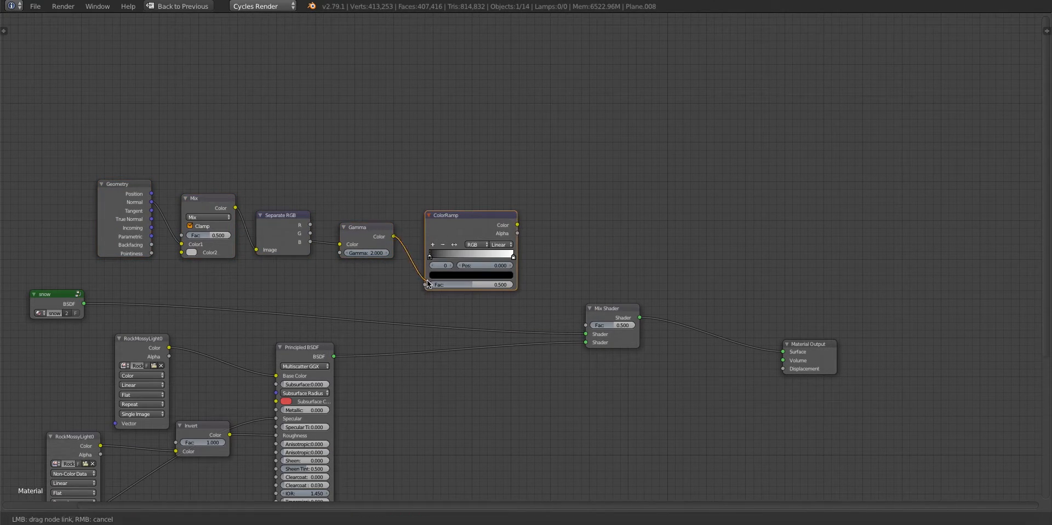
drag(518, 225, 585, 326)
Restore the full layout with a rendered preview, flip the ColorRamp and move its black stop to 0.559 to expose rock on slopes
key(shift+space)
key(shift+z)
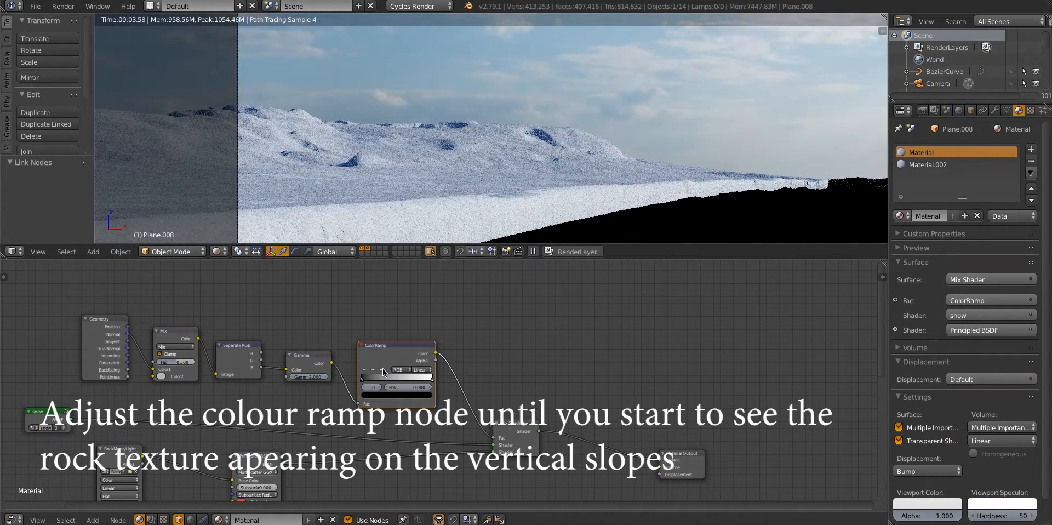
click(382, 370)
drag(433, 377, 401, 379)
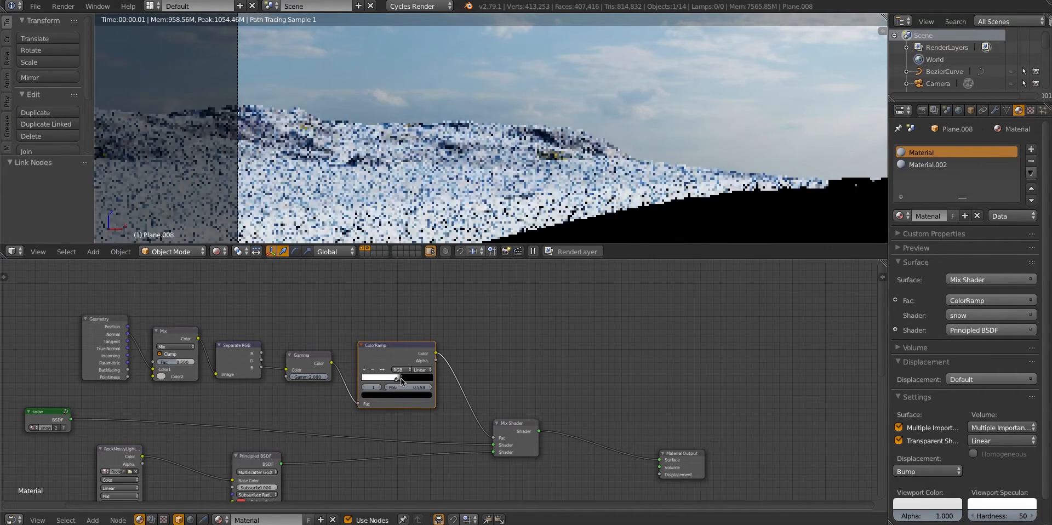
Add Texture Coordinate and Mapping nodes feeding the rock images, with the Mapping scale set to 12 on X, Y and Z
click(994, 111)
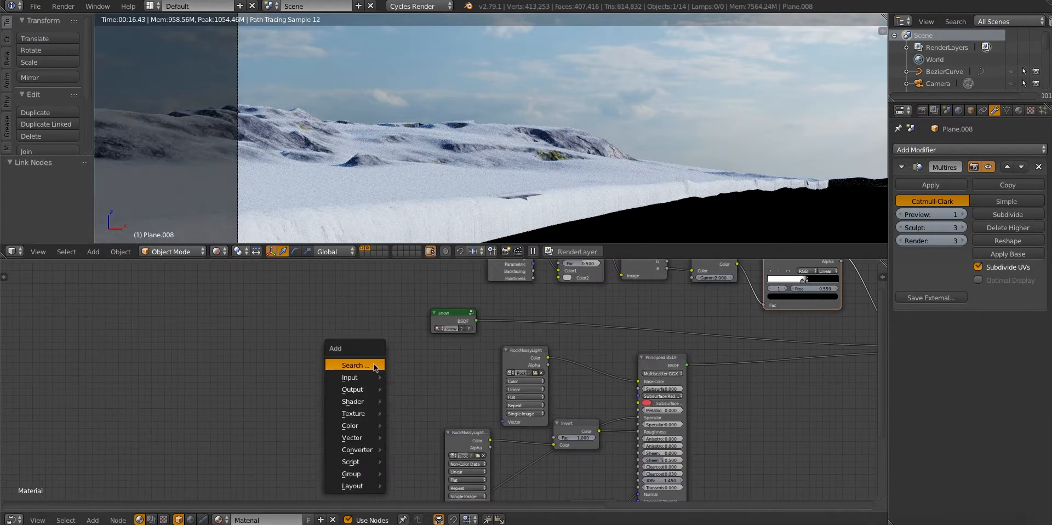
click(356, 366)
key(Escape)
key(shift+a)
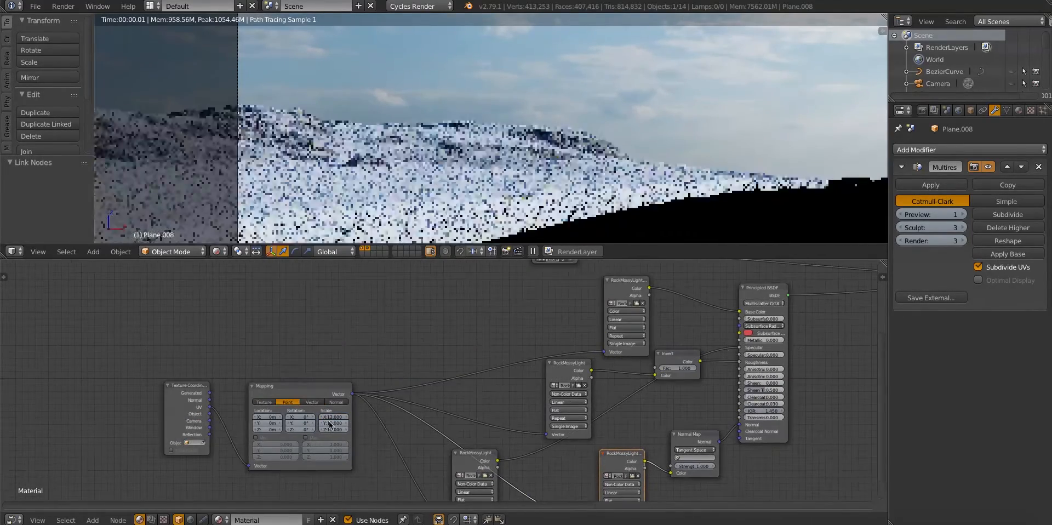
scroll(583, 176, down, 3)
Look over the rendered road view, switch the viewport back to solid shading and enlarge it over the node editor
shift+middle_drag(784, 166, 582, 175)
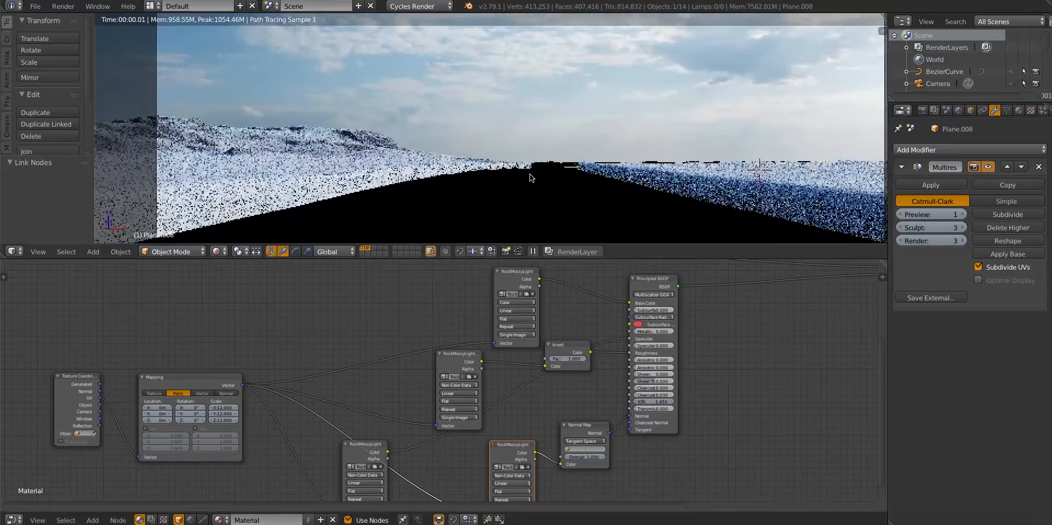
middle_drag(441, 176, 457, 192)
key(shift+z)
drag(475, 260, 475, 375)
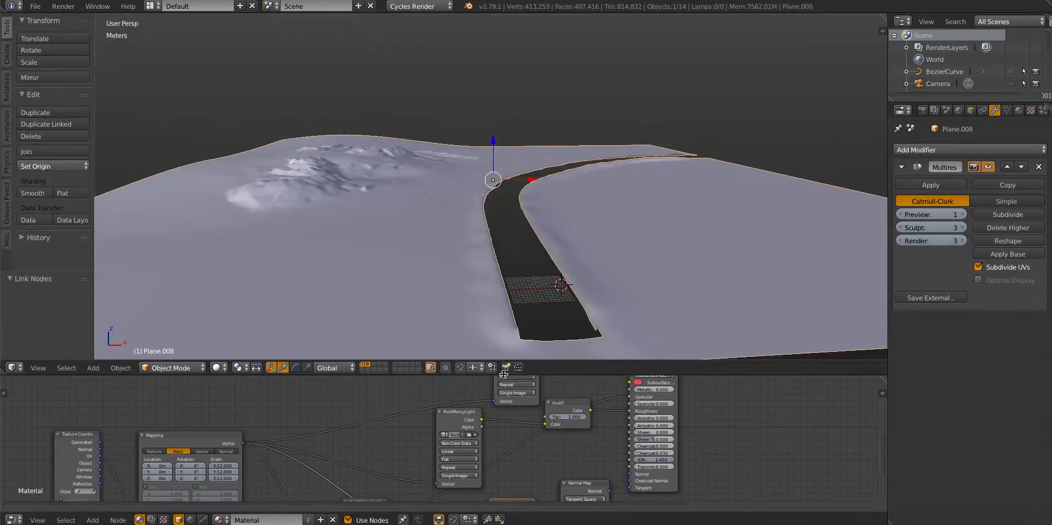
middle_drag(507, 204, 511, 228)
In Edit Mode, assign the snow-only Material.002 to the ground plane's slope faces along both sides of the road
key(Tab)
click(1019, 110)
click(925, 165)
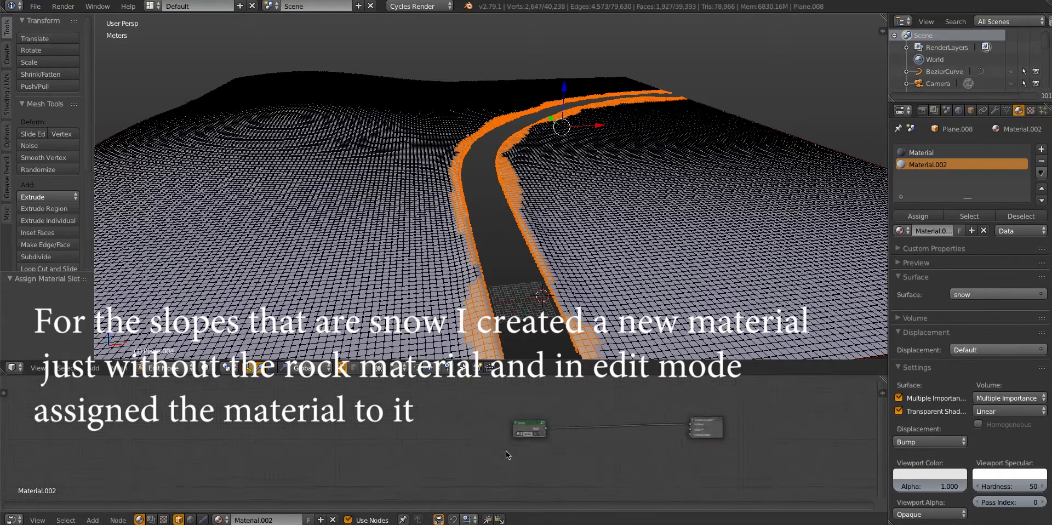
Look inside Material.002's snow node group, leave Edit Mode and return to the camera view
scroll(514, 428, up, 5)
middle_drag(515, 426, 390, 435)
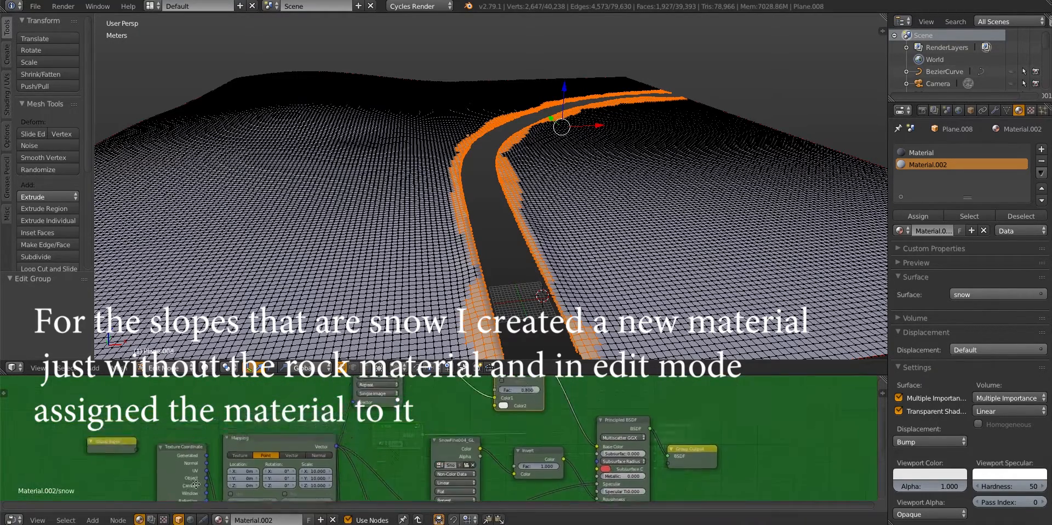
key(Tab)
key(KP_0)
key(a)
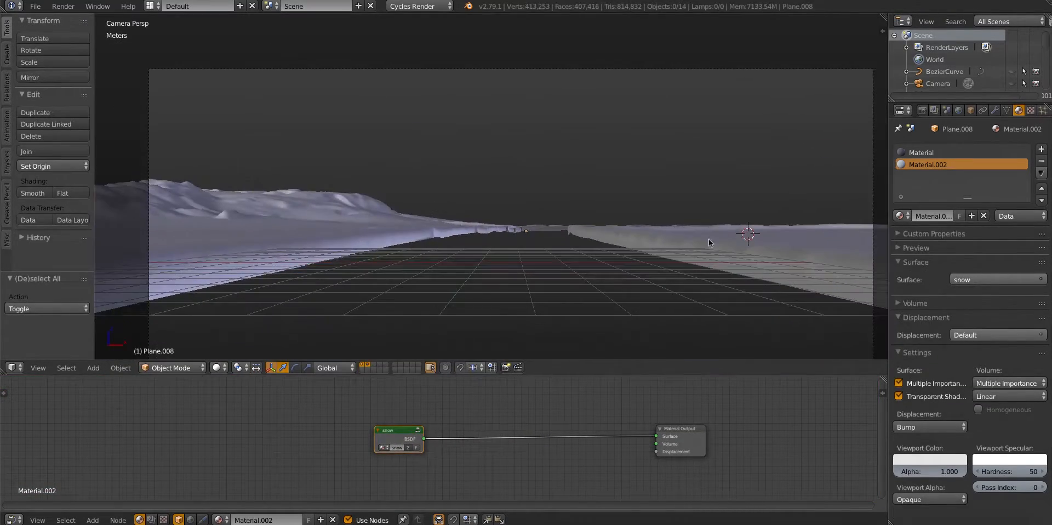
Check the world's mist pass start, depth and falloff, and the Mist pass option of the render layer
click(946, 110)
click(958, 110)
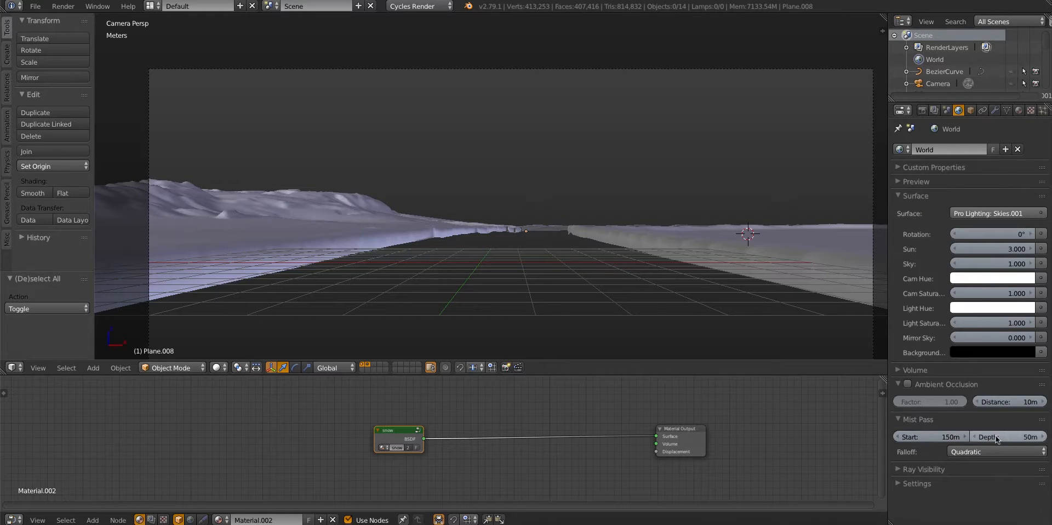
click(935, 111)
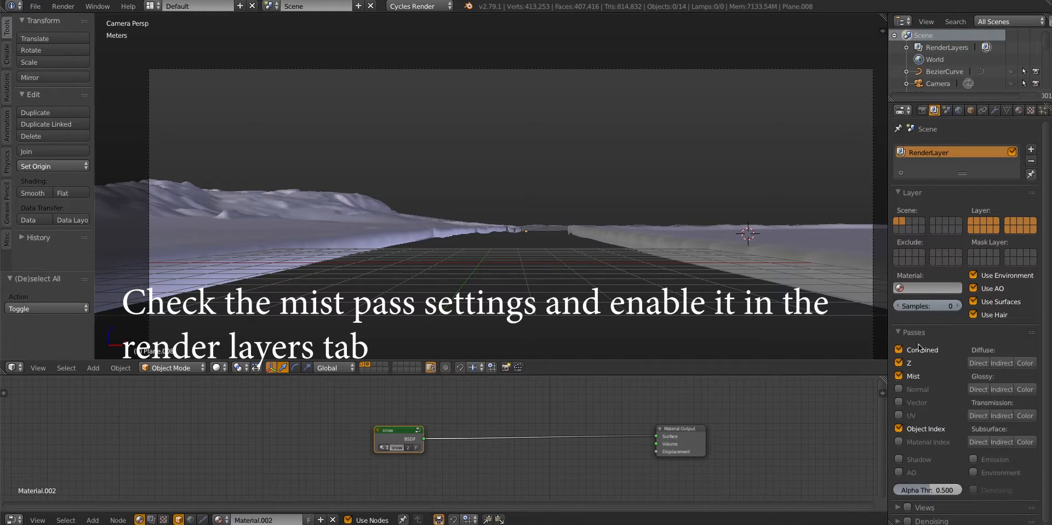
Bring the road and guard rails back into display, fit the camera frame to the viewport and open the render settings
key(shift+z)
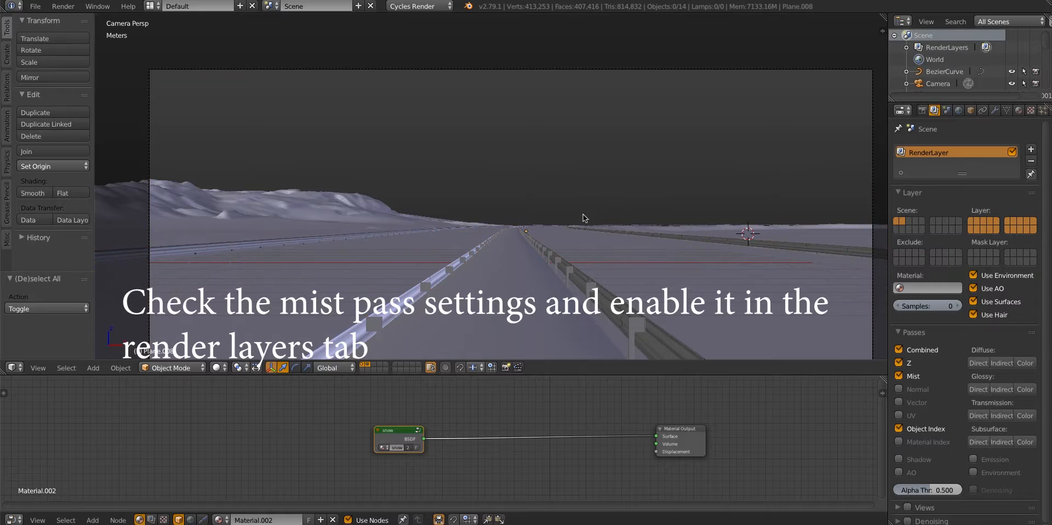
click(923, 111)
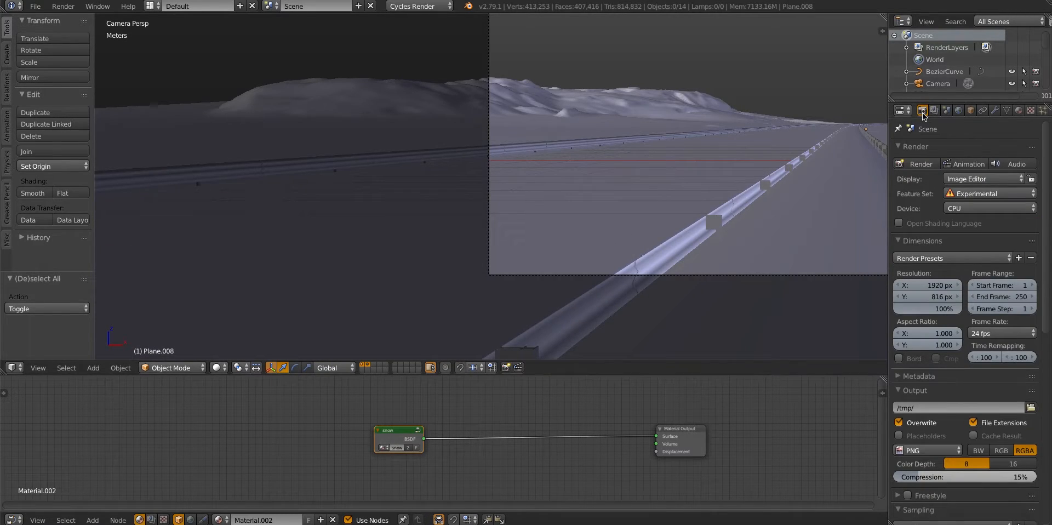
key(Home)
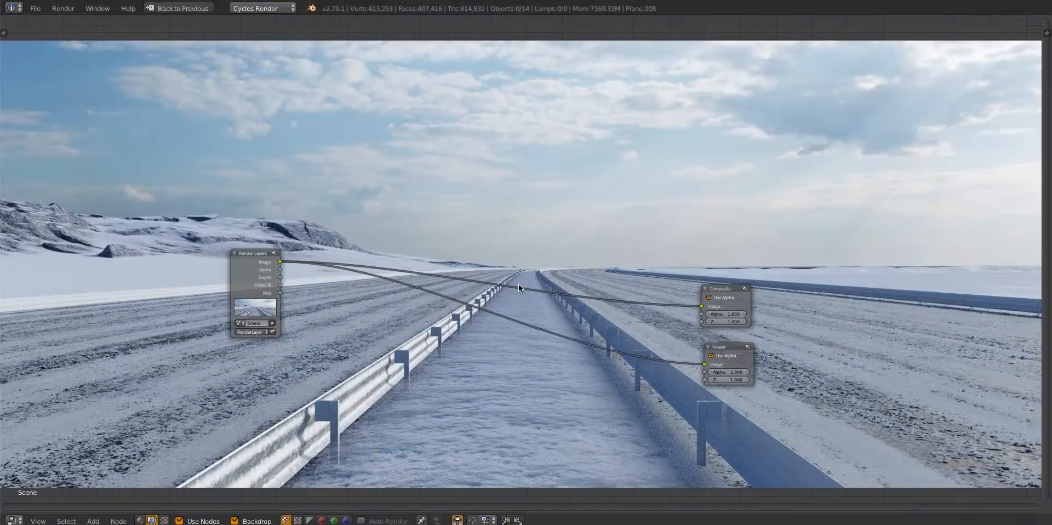
In the compositor, add a Mix node between Render Layers and the outputs, feeding its result to both Composite and Viewer
middle_drag(518, 285, 505, 278)
key(shift+a)
text(smix)
key(Return)
click(387, 268)
drag(436, 281, 690, 299)
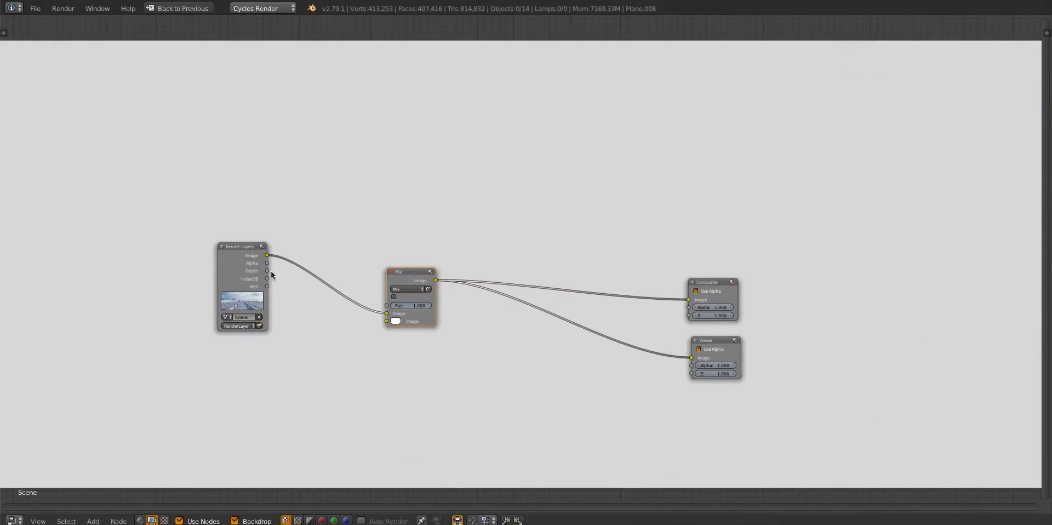
Drive the Mix node's factor with the Mist pass and set its blend mode to Screen
drag(267, 286, 387, 305)
click(406, 289)
click(407, 257)
Darken the Screen node's second image color to a dark grey and clear the nodes away from the road in the backdrop
click(396, 321)
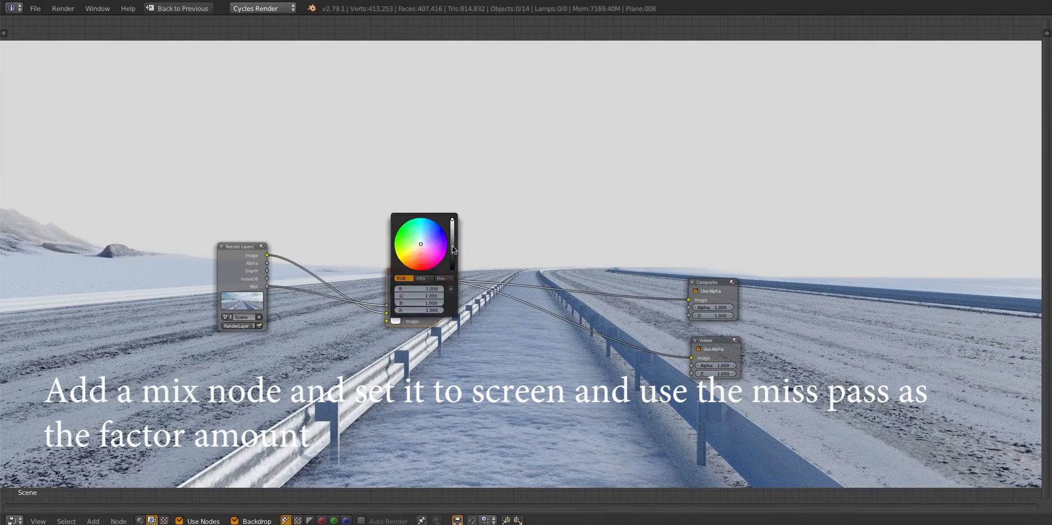
drag(452, 246, 452, 266)
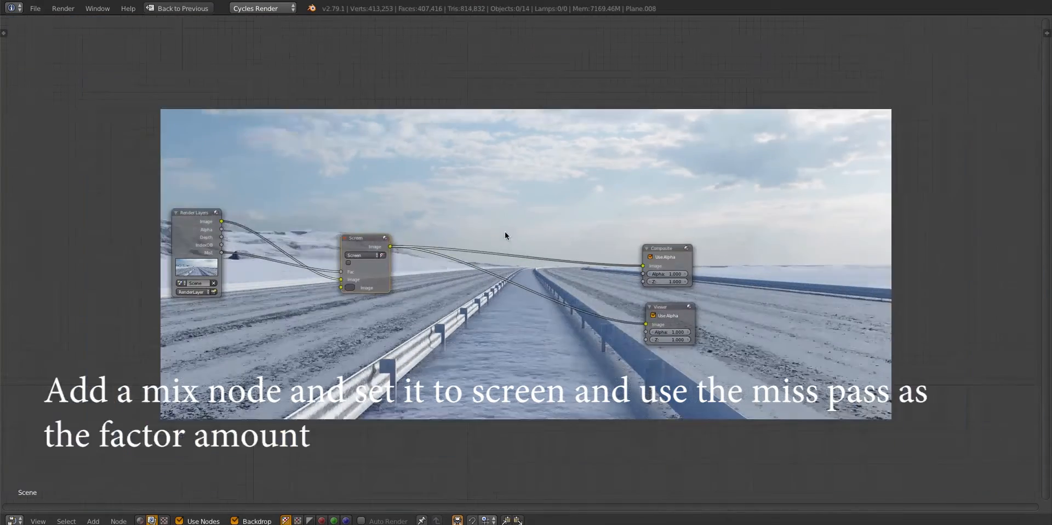
key(alt+v)
key(alt+v)
middle_drag(505, 231, 434, 69)
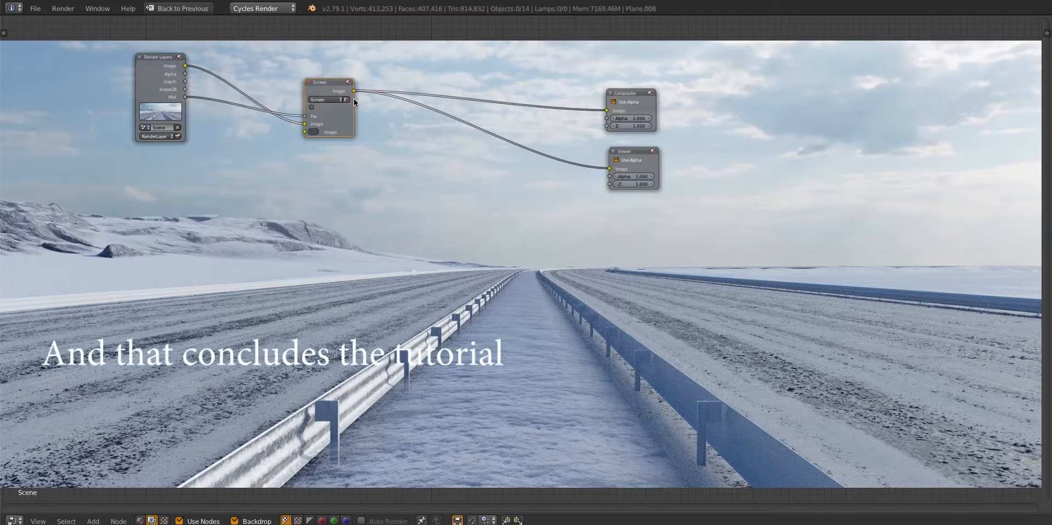
middle_drag(376, 140, 399, 142)
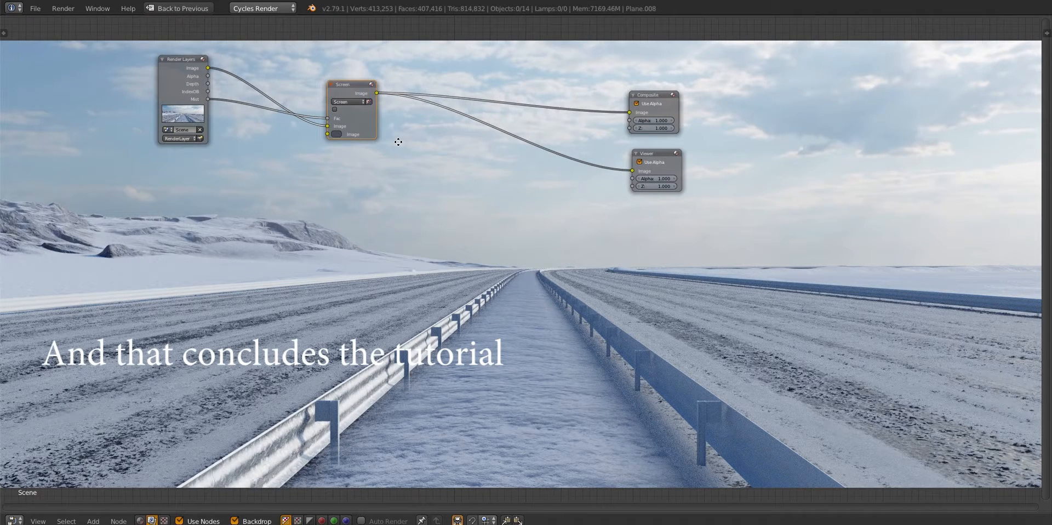
middle_drag(355, 170, 360, 181)
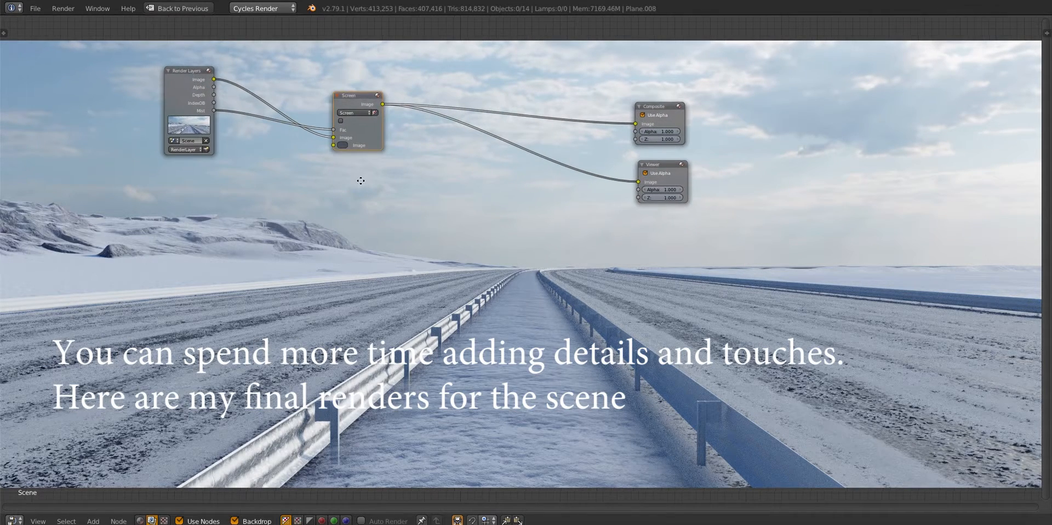